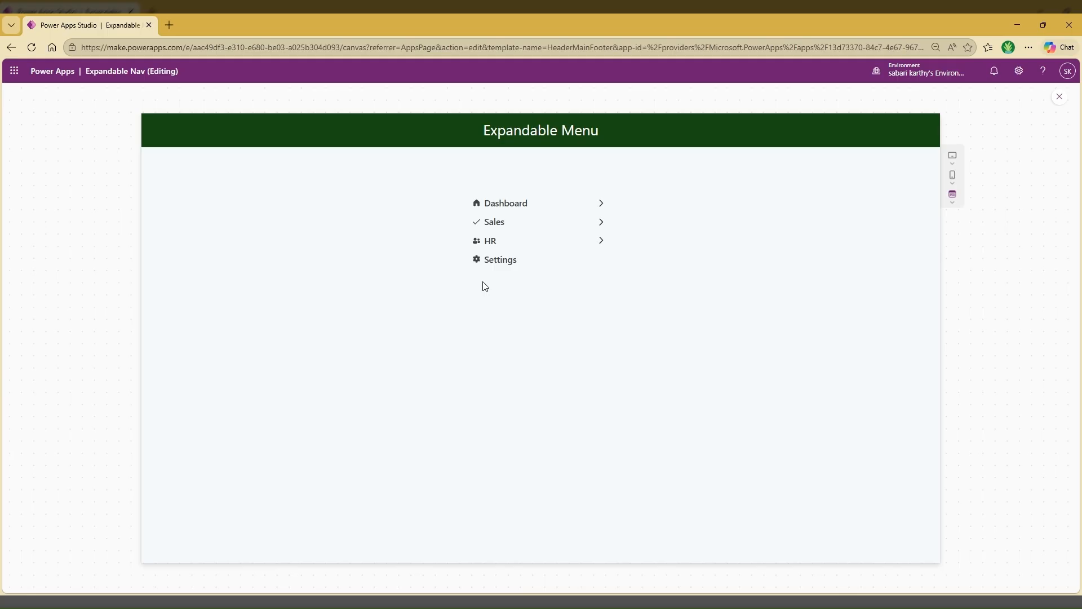
Test the expandable menu in preview by expanding the Dashboard and Sales items, then exit the preview
{"action": "left_click", "coordinate": [497, 261]}
{"action": "left_click", "coordinate": [601, 204]}
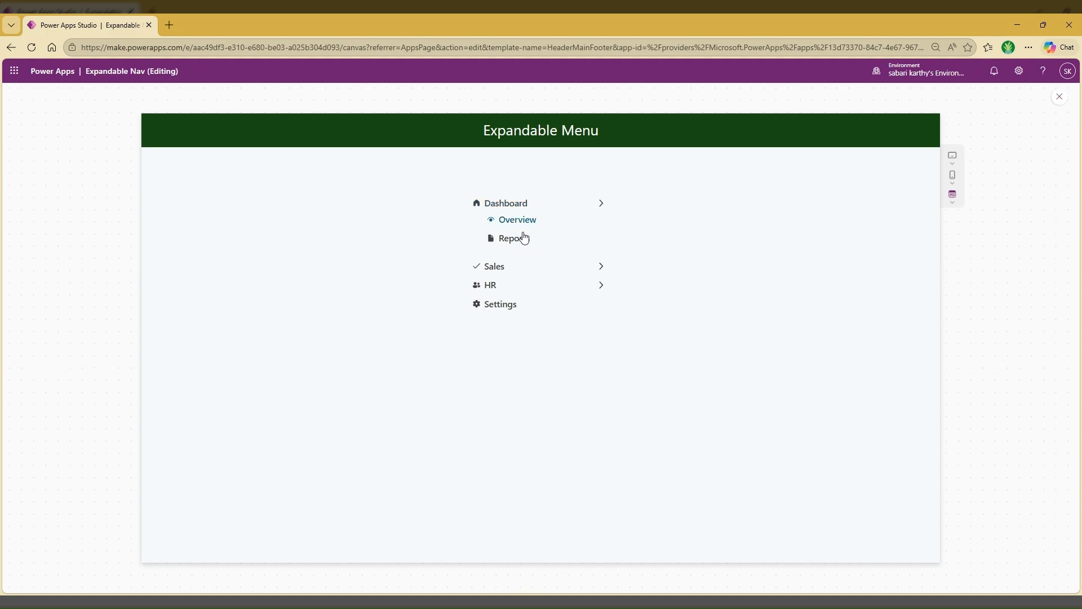
{"action": "left_click", "coordinate": [500, 269]}
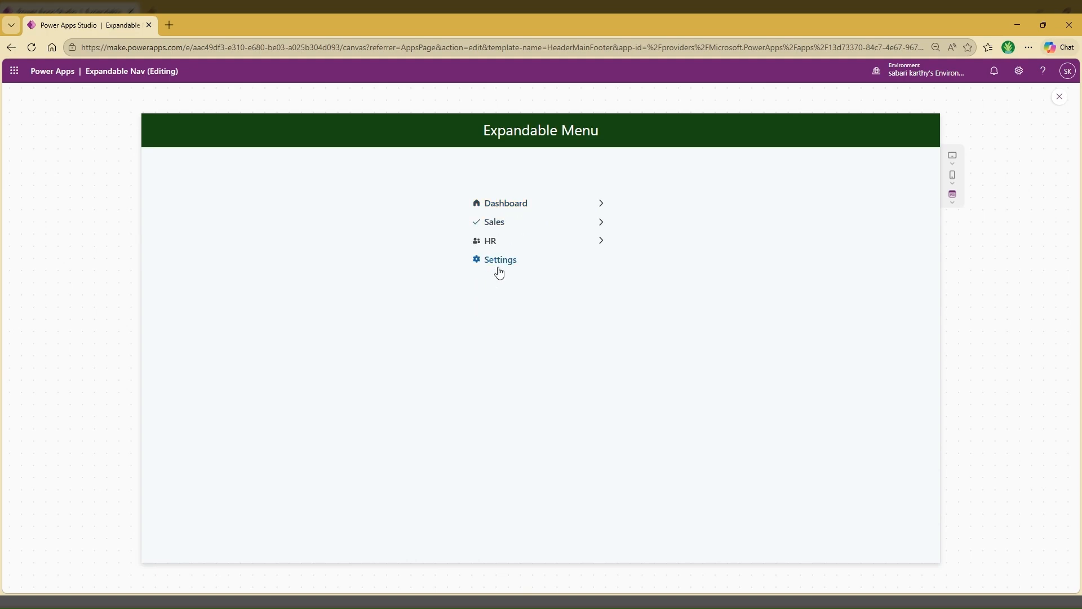
{"action": "left_click", "coordinate": [601, 224]}
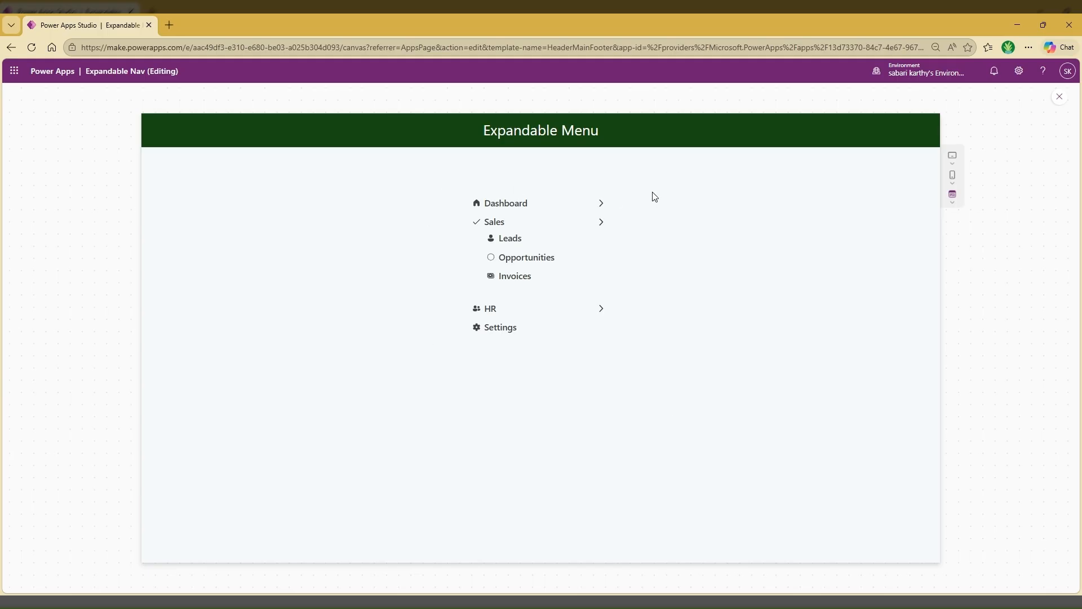
{"action": "left_click", "coordinate": [1063, 101]}
{"action": "left_click", "coordinate": [653, 371]}
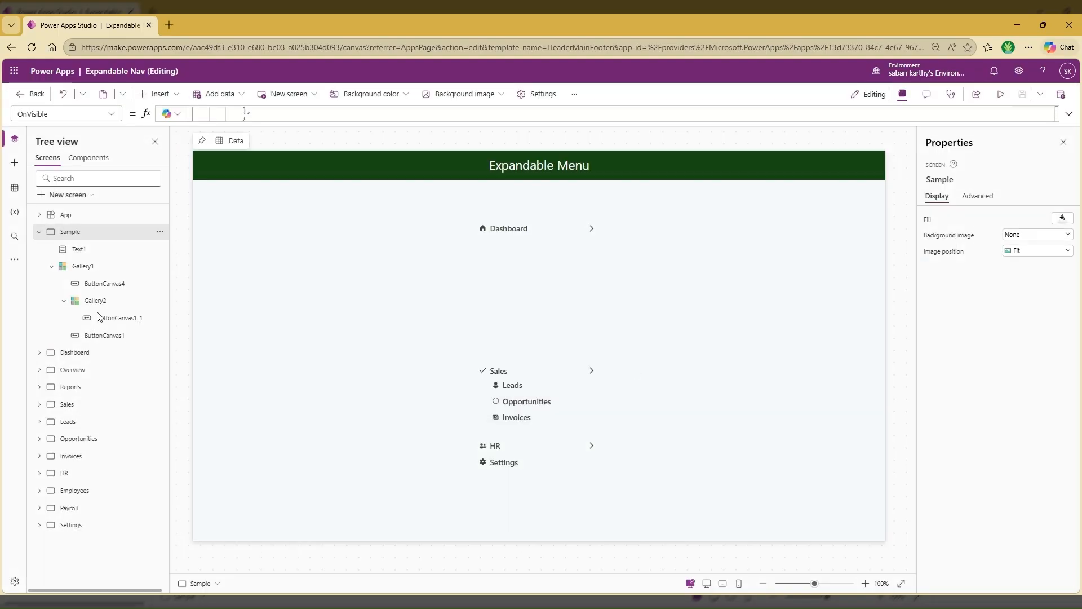
Collapse the Sample screen in the tree and view the Dashboard and Overview screens
{"action": "left_click", "coordinate": [39, 231]}
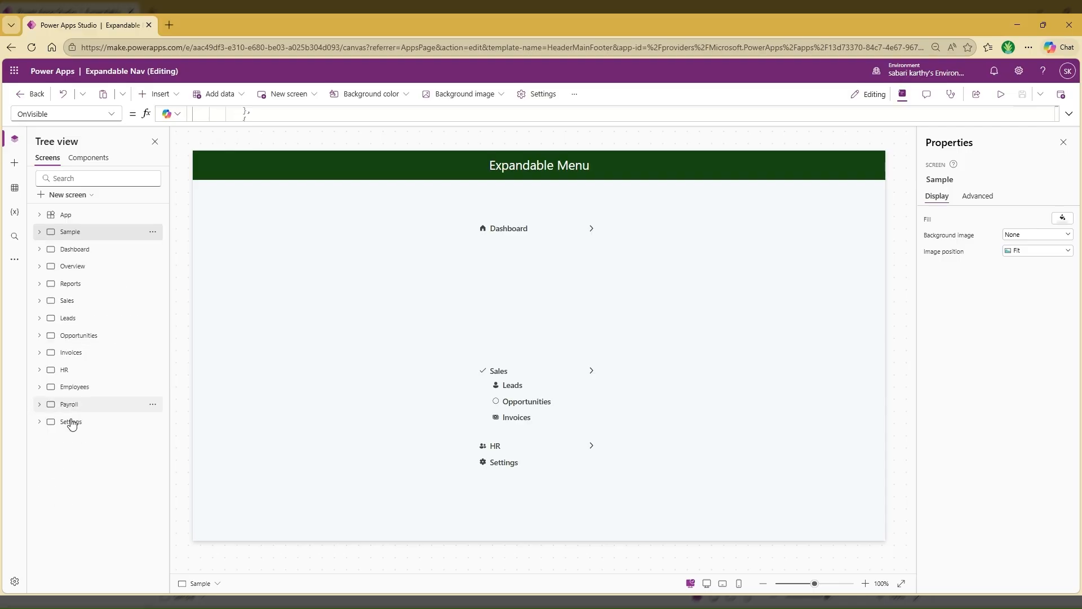
{"action": "left_click", "coordinate": [99, 256]}
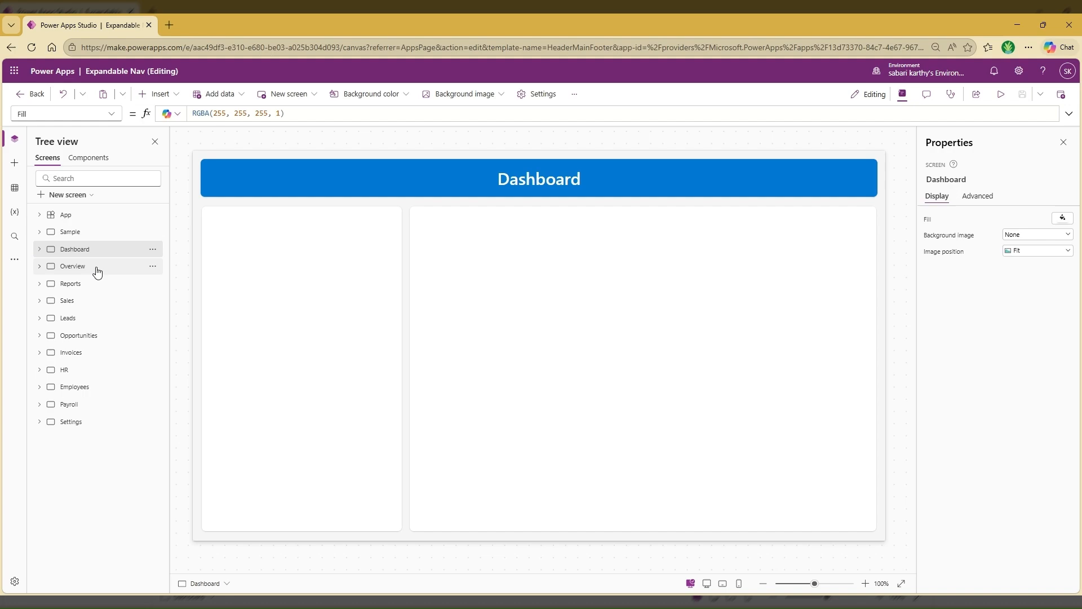
{"action": "left_click", "coordinate": [97, 271]}
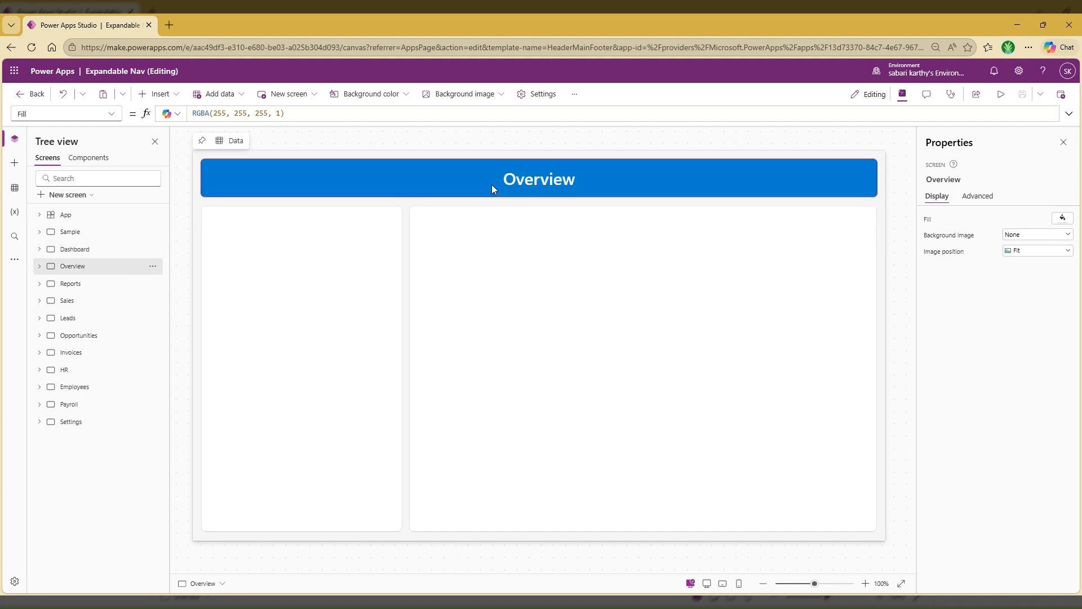
Start a named formula NavMenu as an empty table in the App object's Formulas property
{"action": "left_click", "coordinate": [84, 219]}
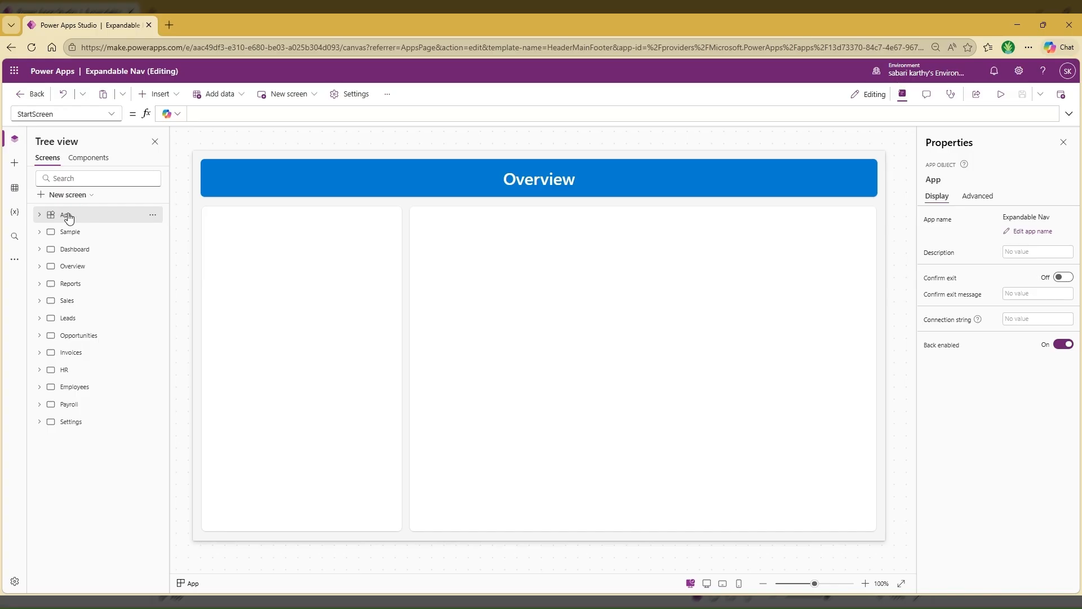
{"action": "left_click", "coordinate": [110, 114]}
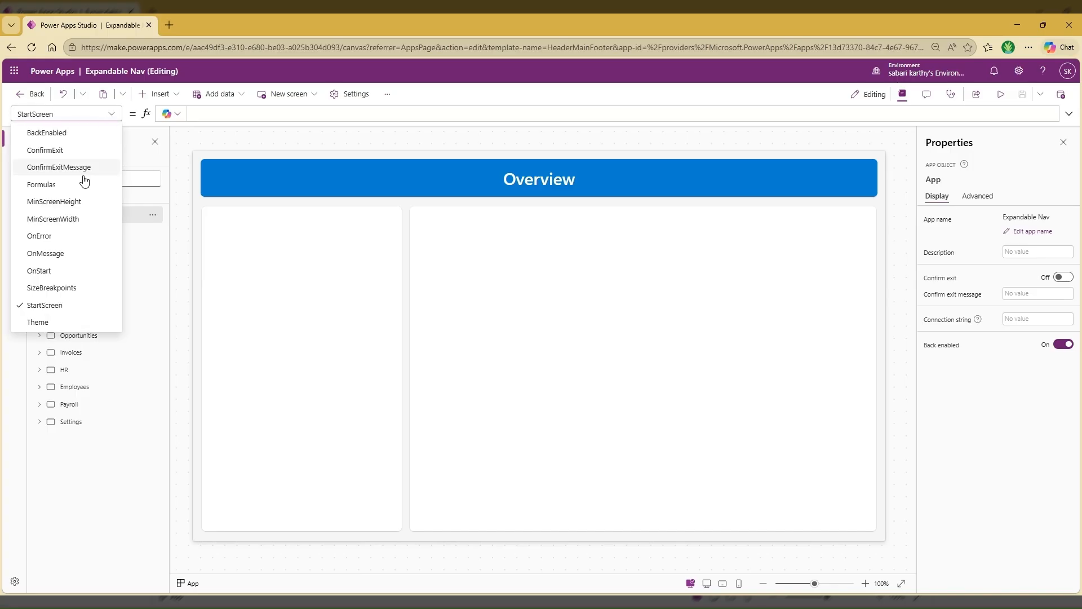
{"action": "left_click", "coordinate": [58, 183]}
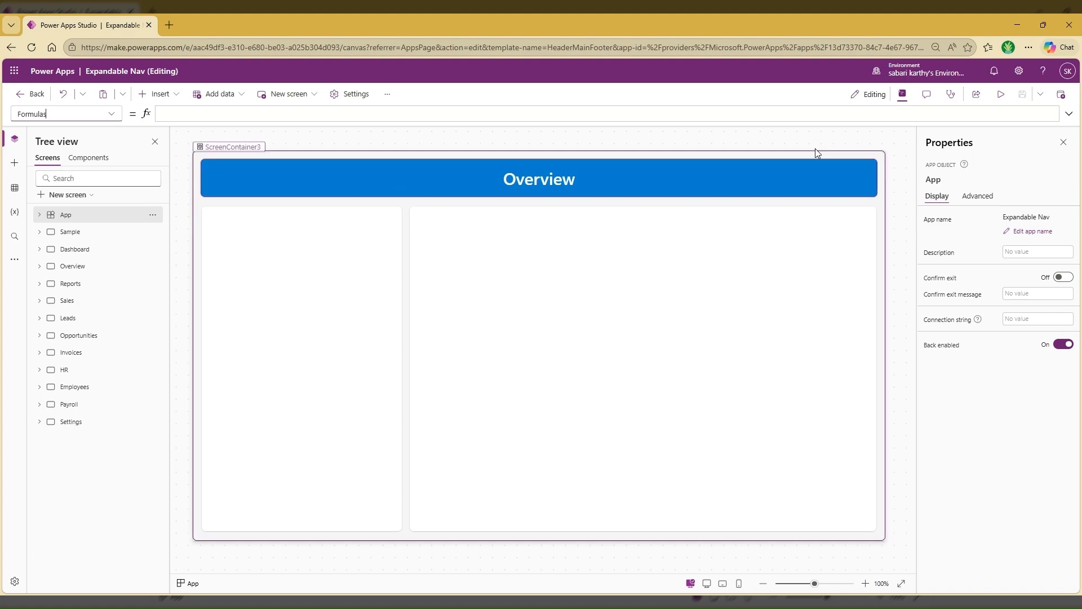
{"action": "left_click", "coordinate": [1069, 115]}
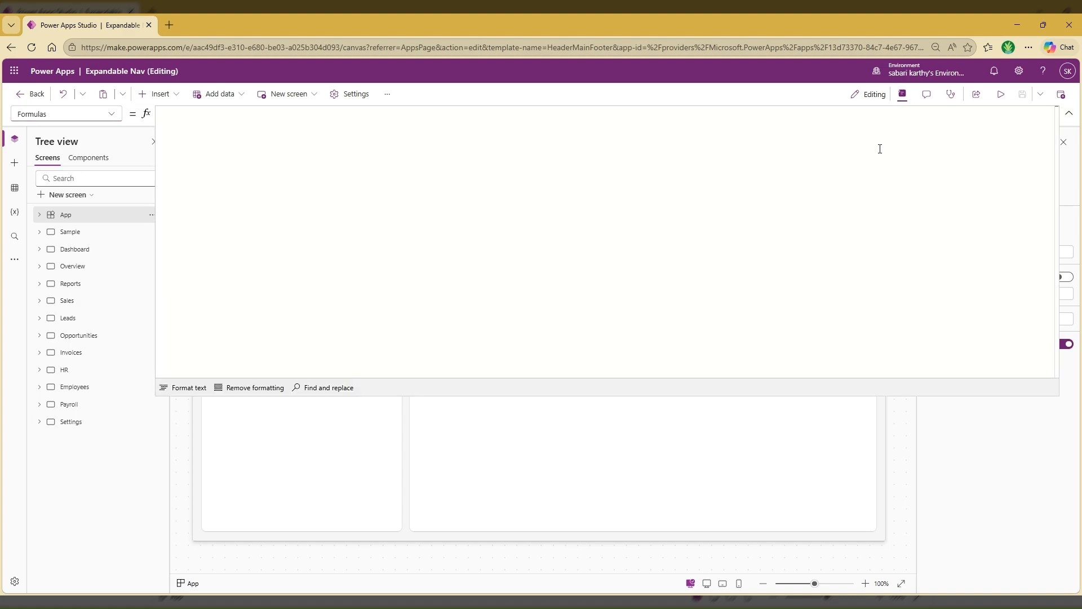
{"action": "left_click", "coordinate": [237, 142]}
{"action": "type", "text": "NavMenu "}
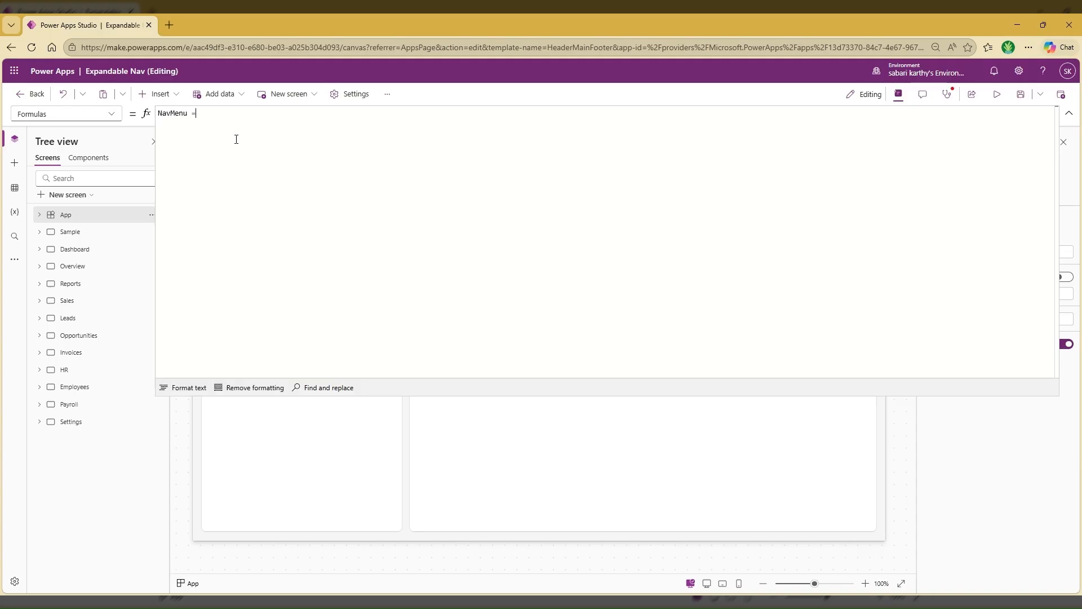
{"action": "type", "text": "= ["}
{"action": "key", "text": "Return"}
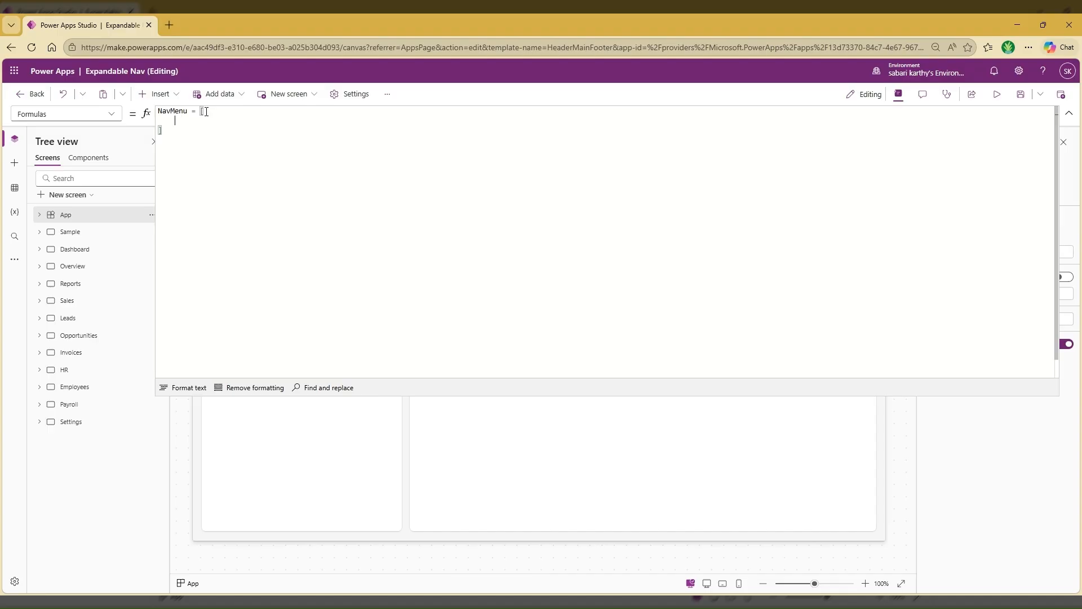
Add a record to the NavMenu table with a MenuName field set to "Dashboard"
{"action": "type", "text": "{}"}
{"action": "key", "text": "Return"}
{"action": "left_click", "coordinate": [194, 129]}
{"action": "type", "text": "MenuName:"}
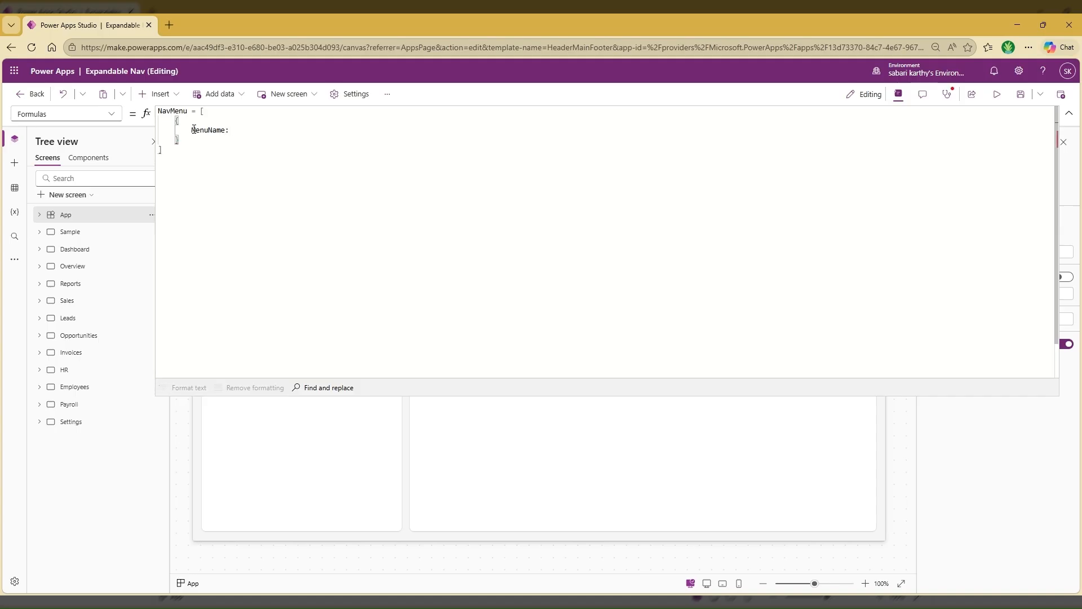
{"action": "type", "text": " \"Dash"}
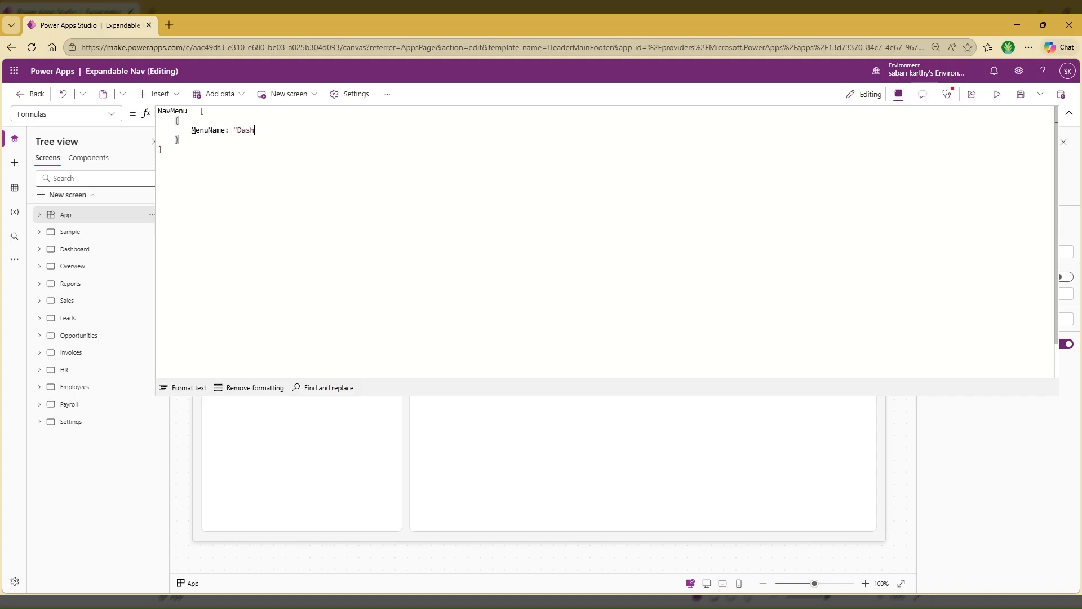
{"action": "type", "text": "board\","}
{"action": "key", "text": "Return"}
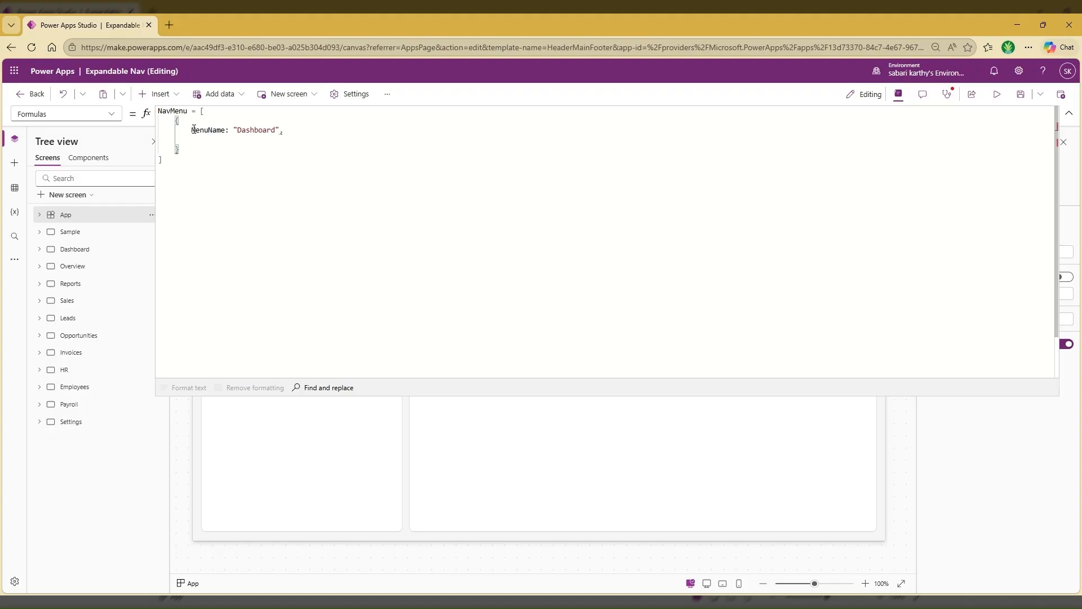
Add a Screen field to the NavMenu record that references the Dashboard screen
{"action": "type", "text": "Screen: Dashba"}
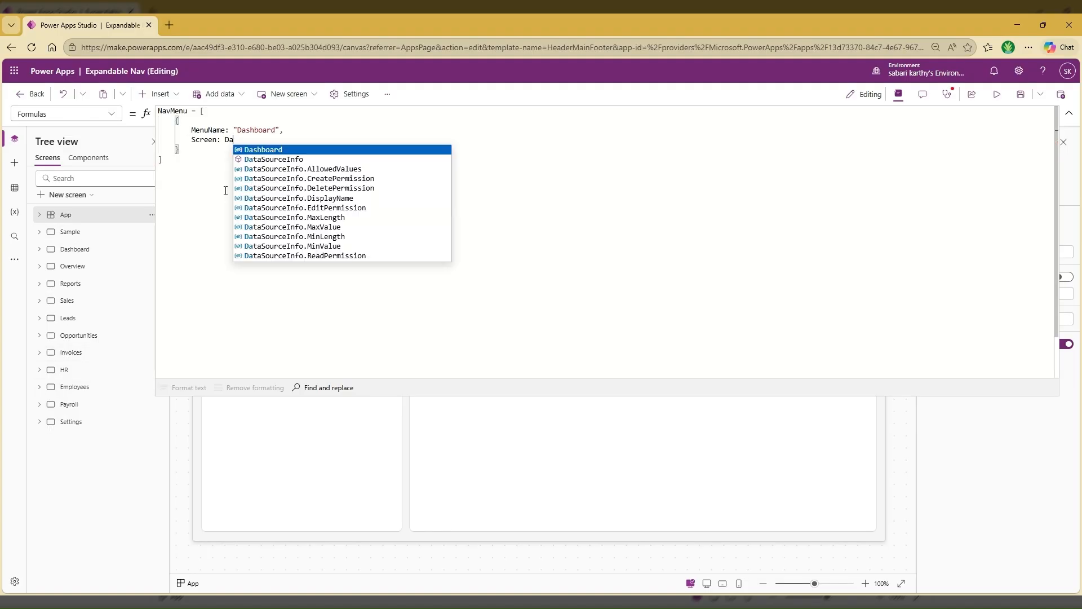
{"action": "left_click", "coordinate": [283, 152]}
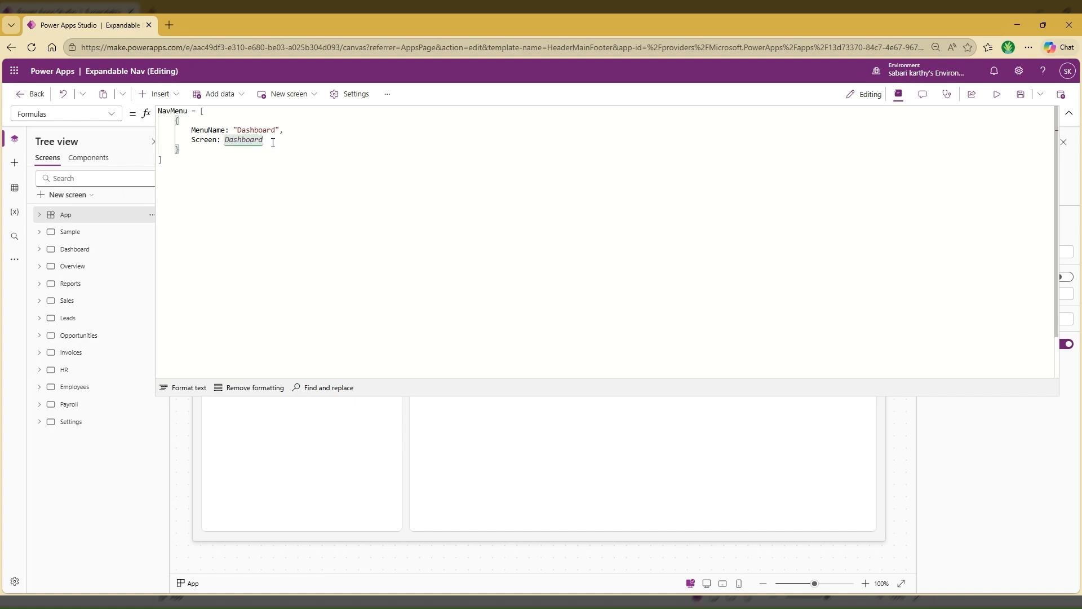
Add an Icon field set to "Home" to the NavMenu record, separate it from the Screen field with a comma, and collapse the formula editor
{"action": "key", "text": "Return"}
{"action": "type", "text": "Icon:"}
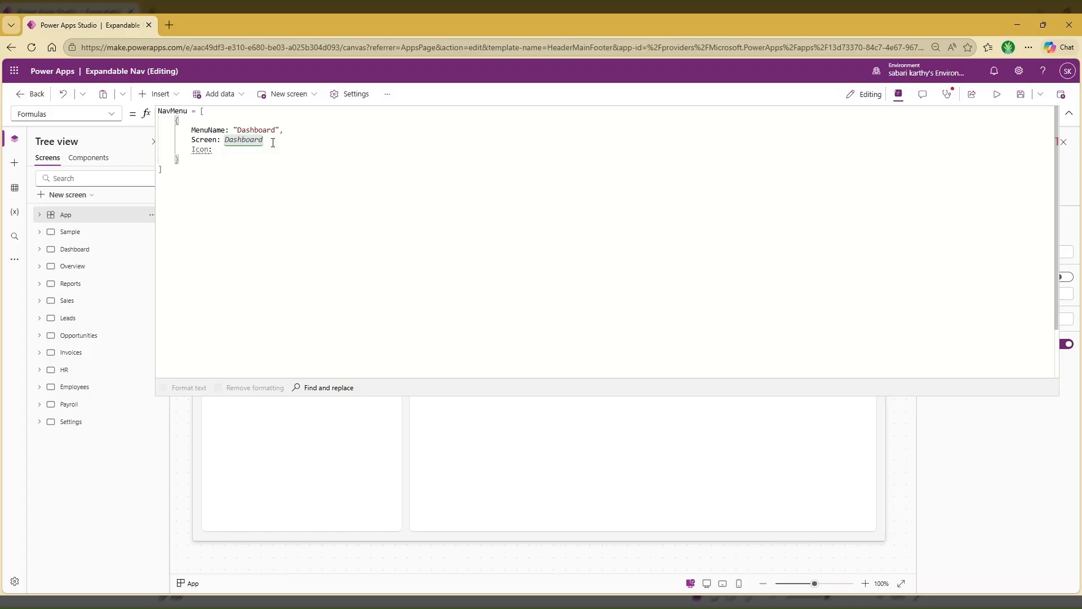
{"action": "type", "text": " \""}
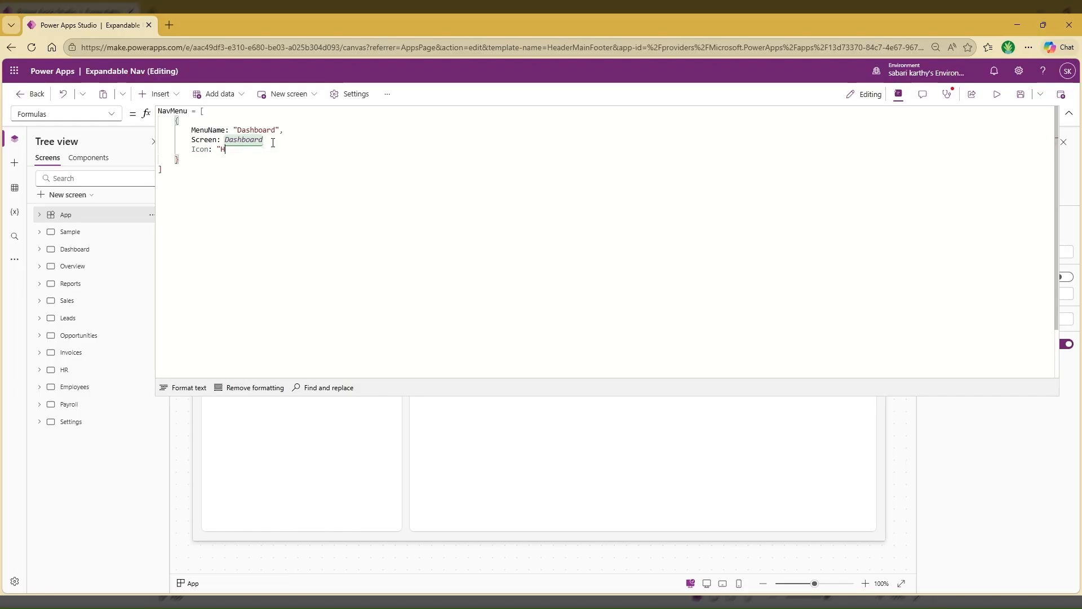
{"action": "type", "text": "Home\""}
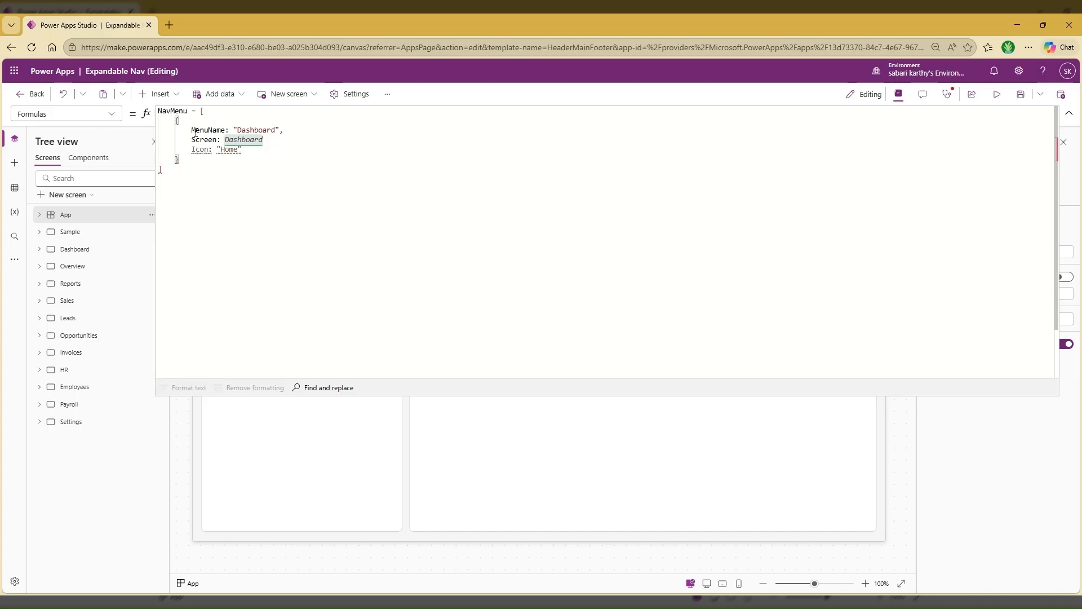
{"action": "left_click", "coordinate": [269, 140]}
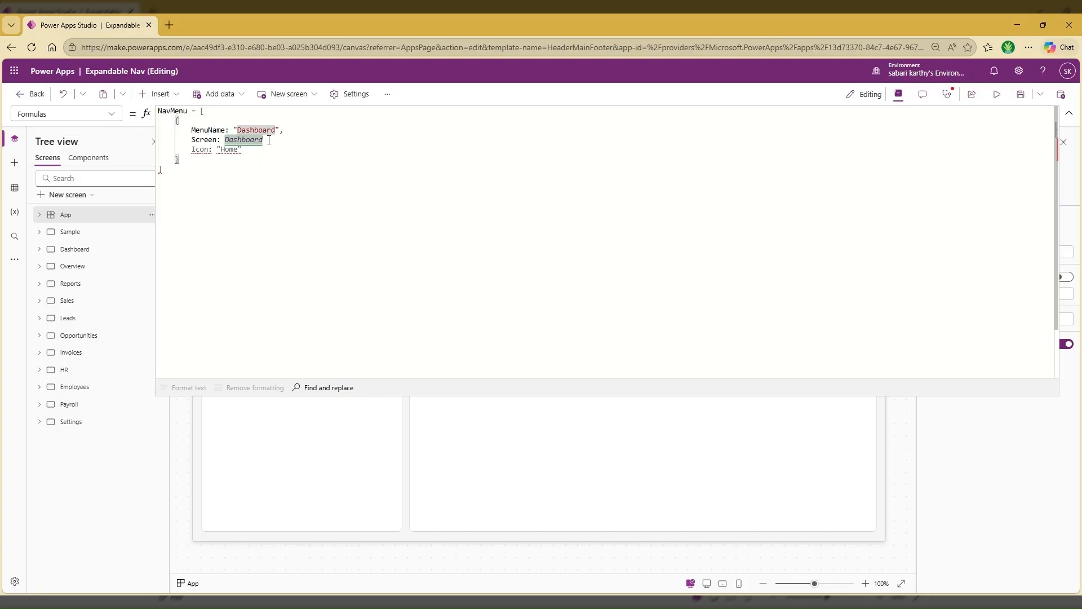
{"action": "type", "text": ","}
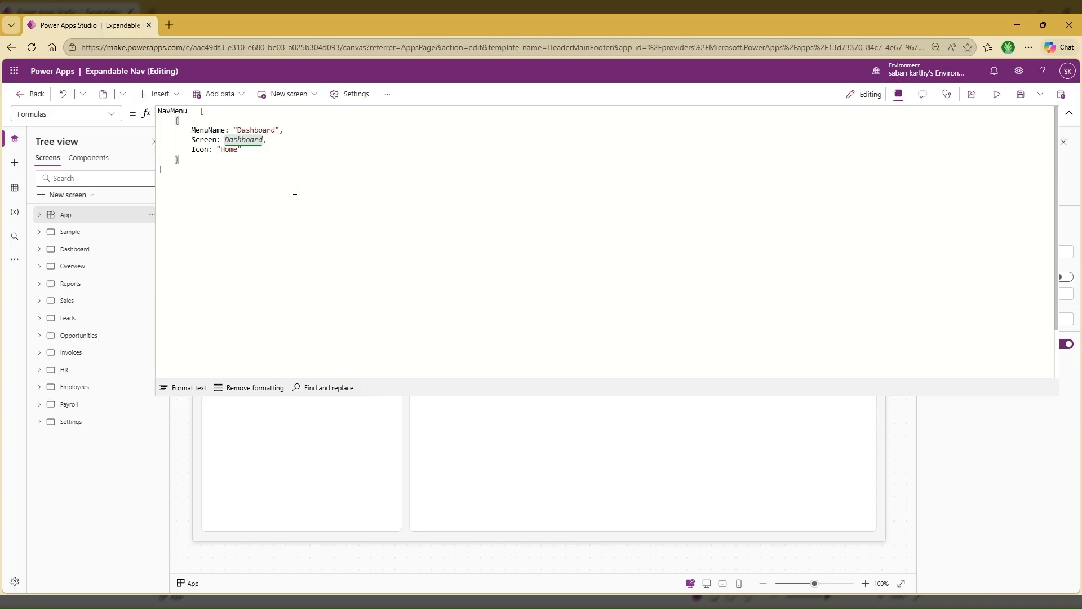
{"action": "left_click", "coordinate": [1069, 114]}
Insert a button on the Sample screen and place it beside the menu at about X 150, Y 245
{"action": "left_click", "coordinate": [89, 241]}
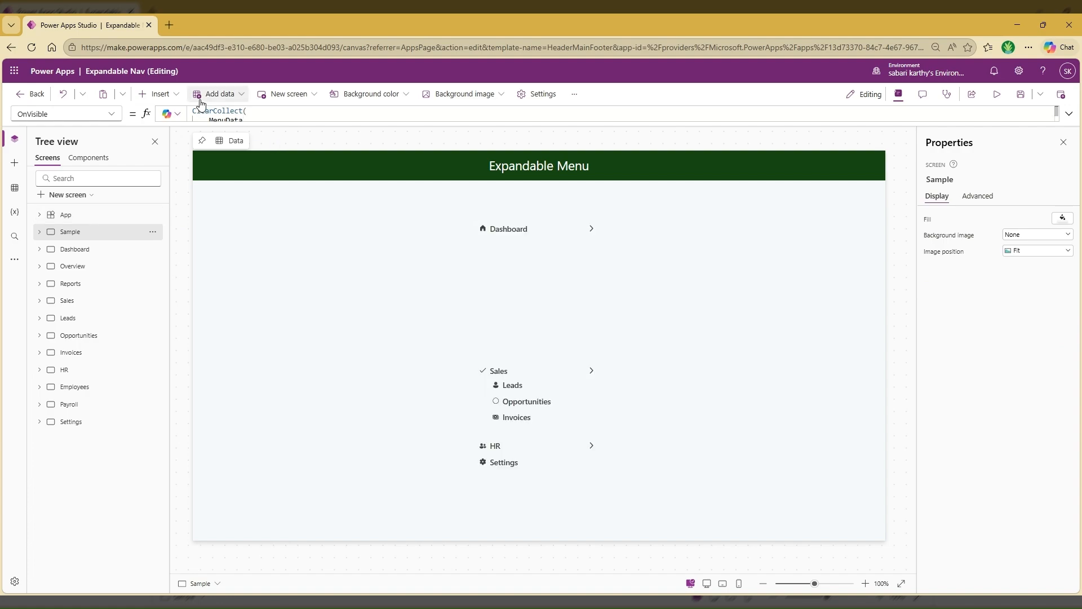
{"action": "left_click", "coordinate": [169, 95]}
{"action": "left_click", "coordinate": [273, 211]}
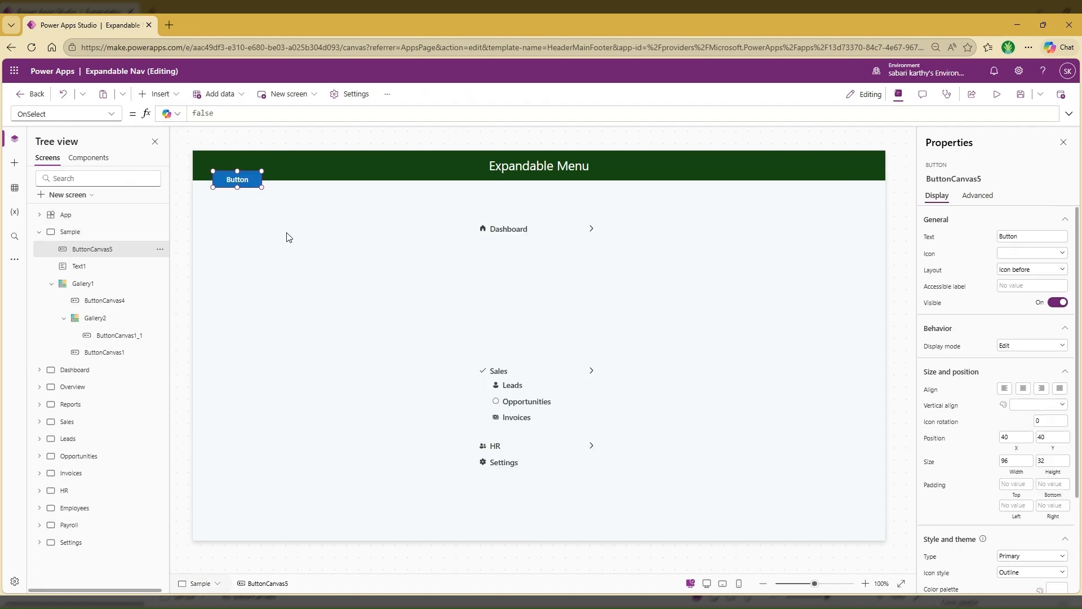
{"action": "left_click_drag", "start_coordinate": [243, 178], "coordinate": [298, 282]}
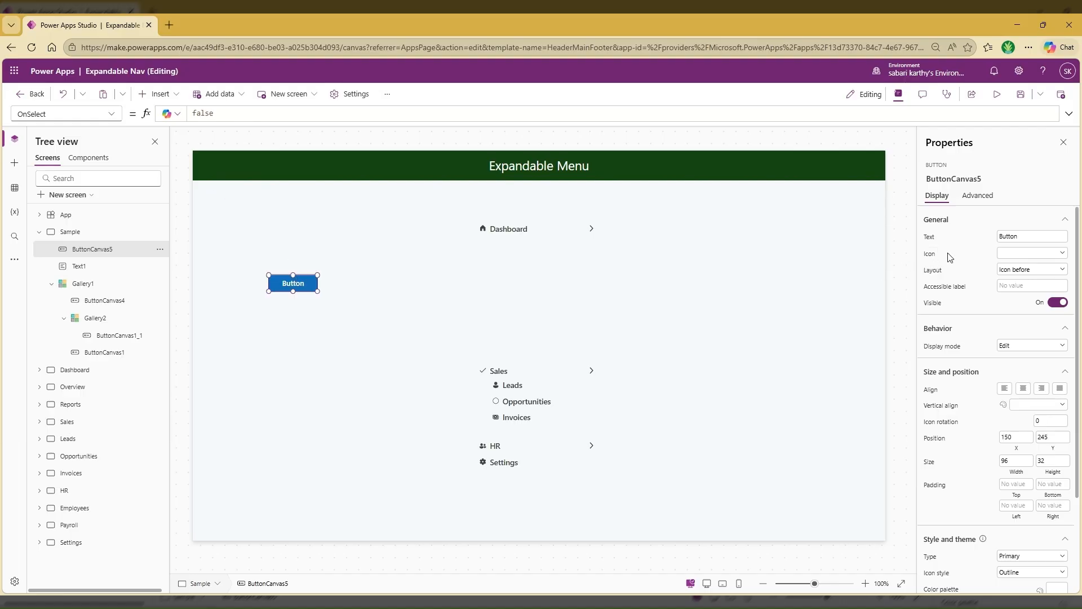
Set the new button's icon to Calendar
{"action": "left_click", "coordinate": [930, 254]}
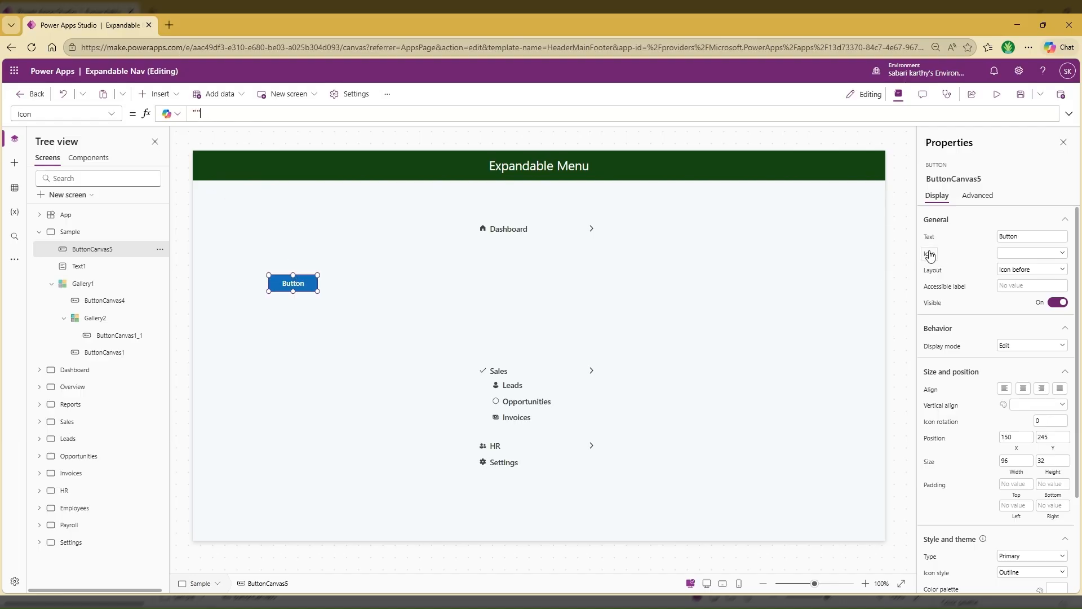
{"action": "left_click", "coordinate": [1047, 253]}
{"action": "scroll", "coordinate": [1006, 341], "scroll_direction": "down", "scroll_amount": 3}
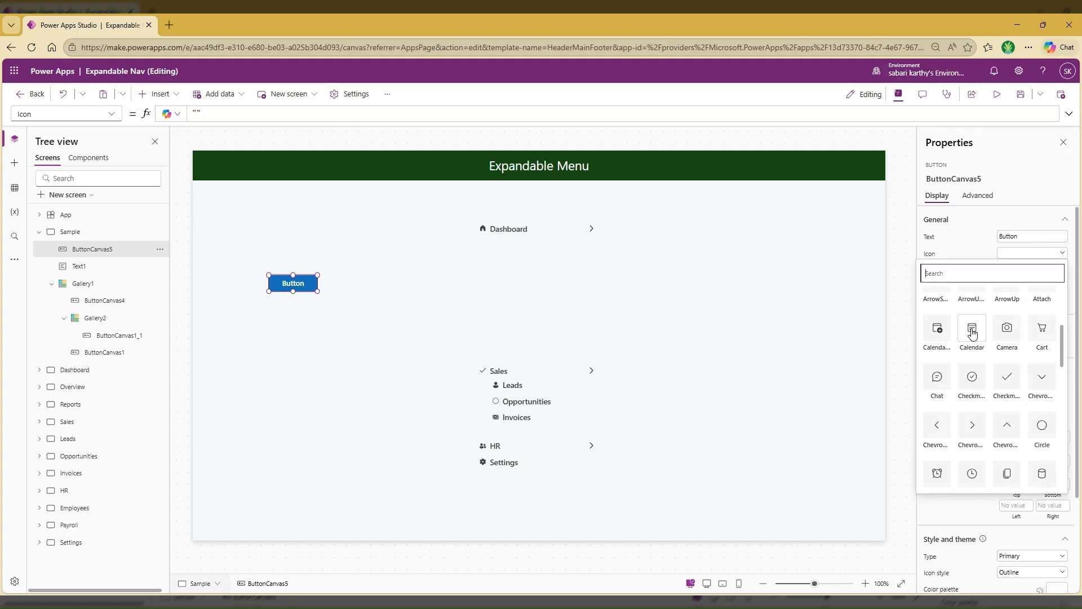
{"action": "left_click", "coordinate": [972, 334]}
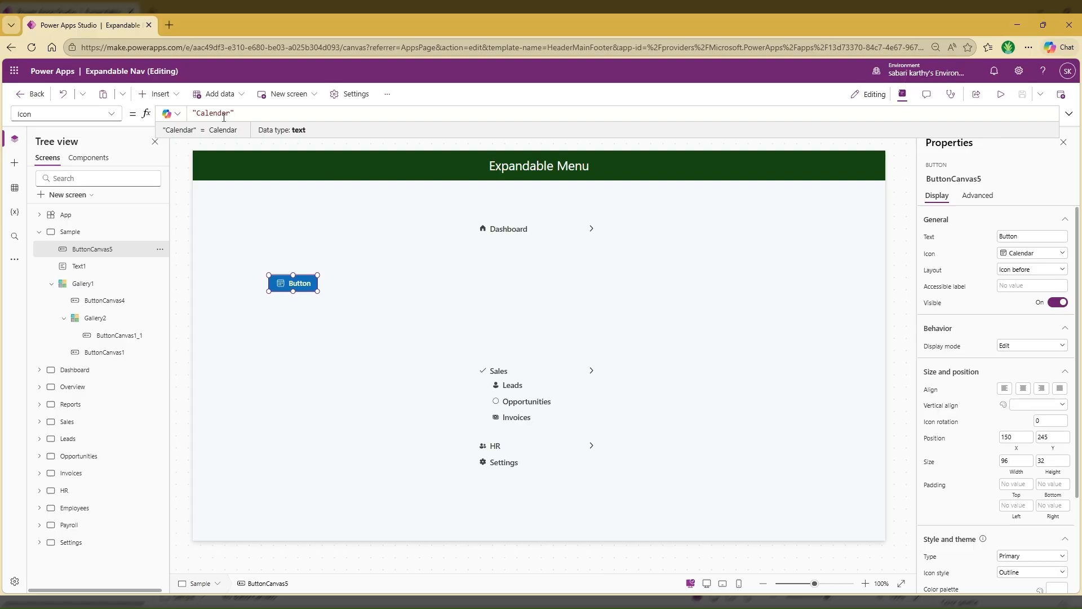
Add a HasSubmenu field set to true after the Icon field in the App's NavMenu formula and collapse the formula editor
{"action": "left_click", "coordinate": [78, 217]}
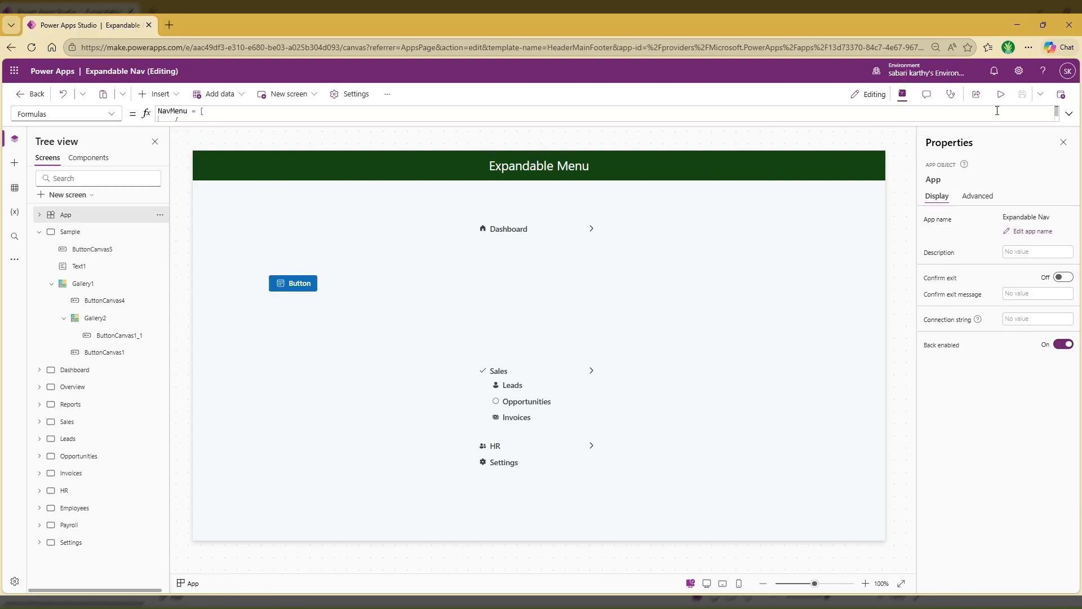
{"action": "left_click", "coordinate": [1068, 114]}
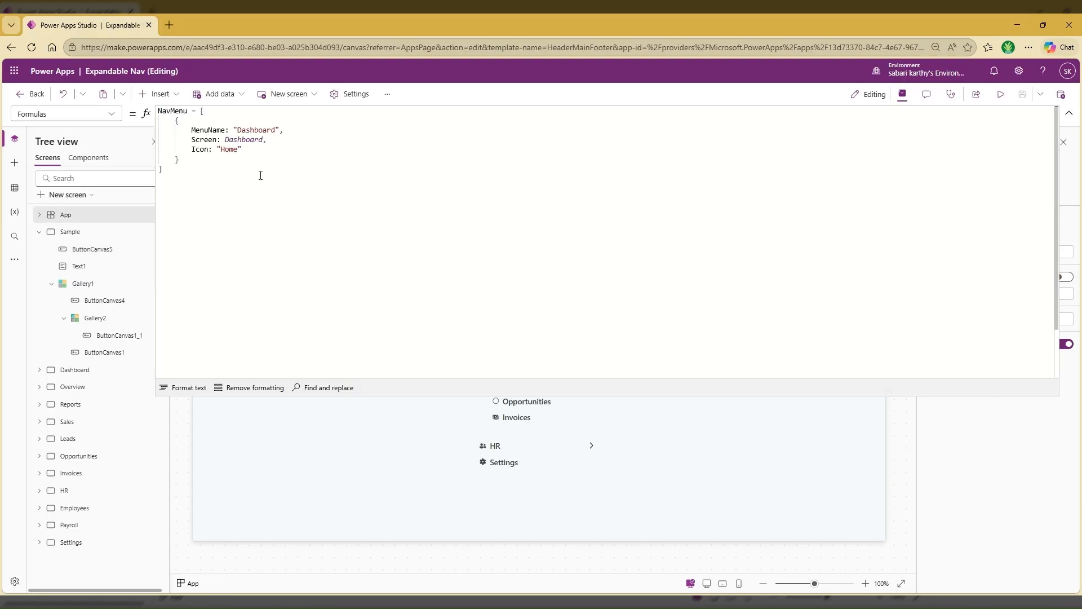
{"action": "left_click", "coordinate": [244, 149]}
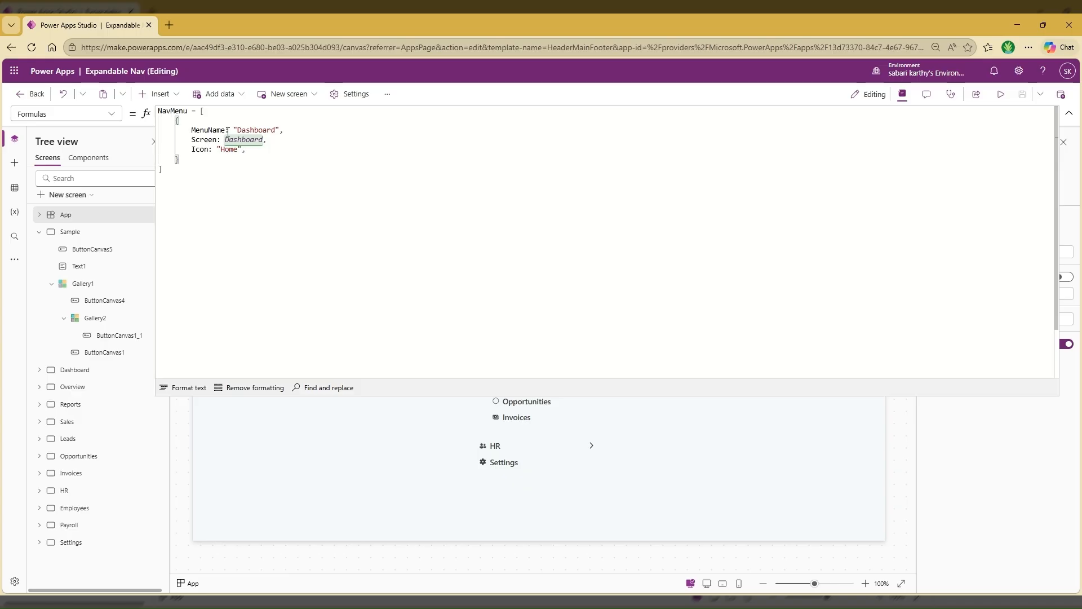
{"action": "key", "text": "Return"}
{"action": "type", "text": "HasS"}
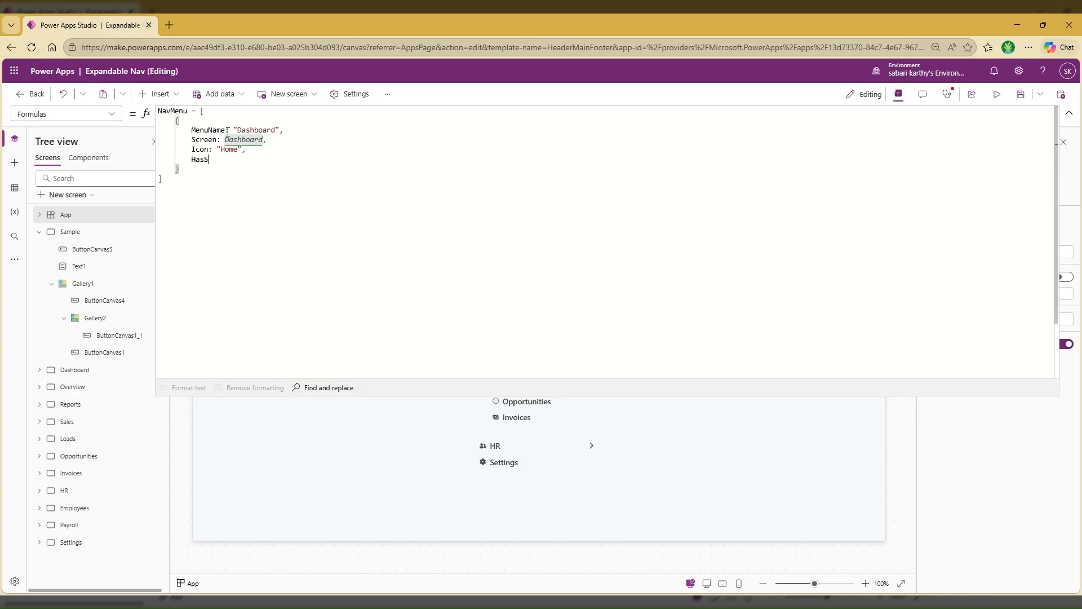
{"action": "type", "text": "ubmenu"}
{"action": "type", "text": ": true"}
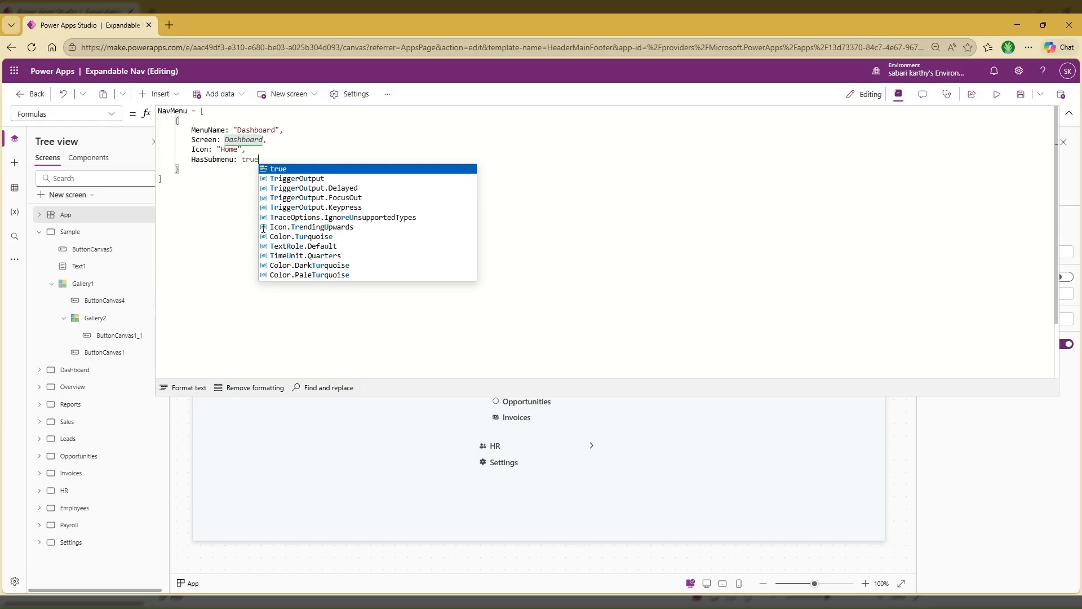
{"action": "left_click", "coordinate": [1069, 114]}
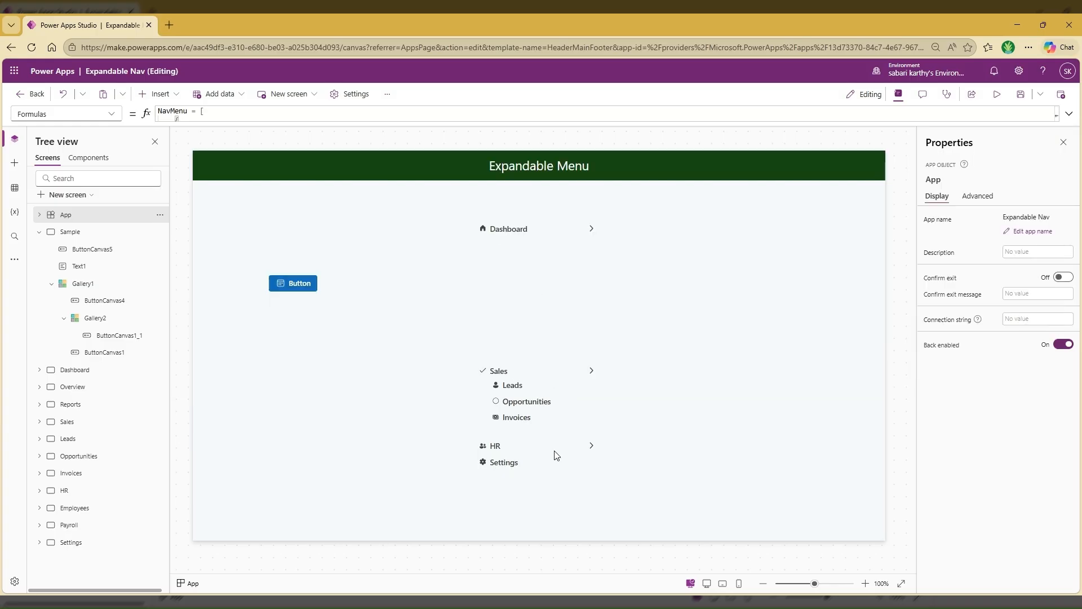
Add Sales, HR and Settings records to the NavMenu formula, with matching screens, icons "Checkmark", "Person" and "Settings", and HasSubmenu true, ending with a semicolon
{"action": "left_click", "coordinate": [1069, 114]}
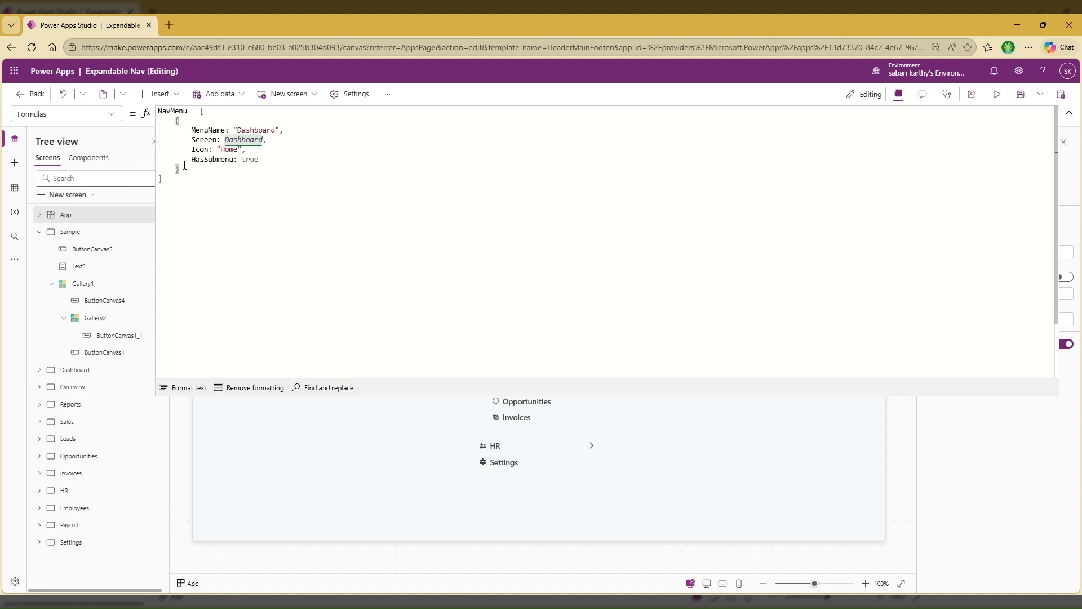
{"action": "left_click_drag", "start_coordinate": [184, 165], "coordinate": [141, 116]}
{"action": "left_click_drag", "start_coordinate": [186, 178], "coordinate": [151, 123]}
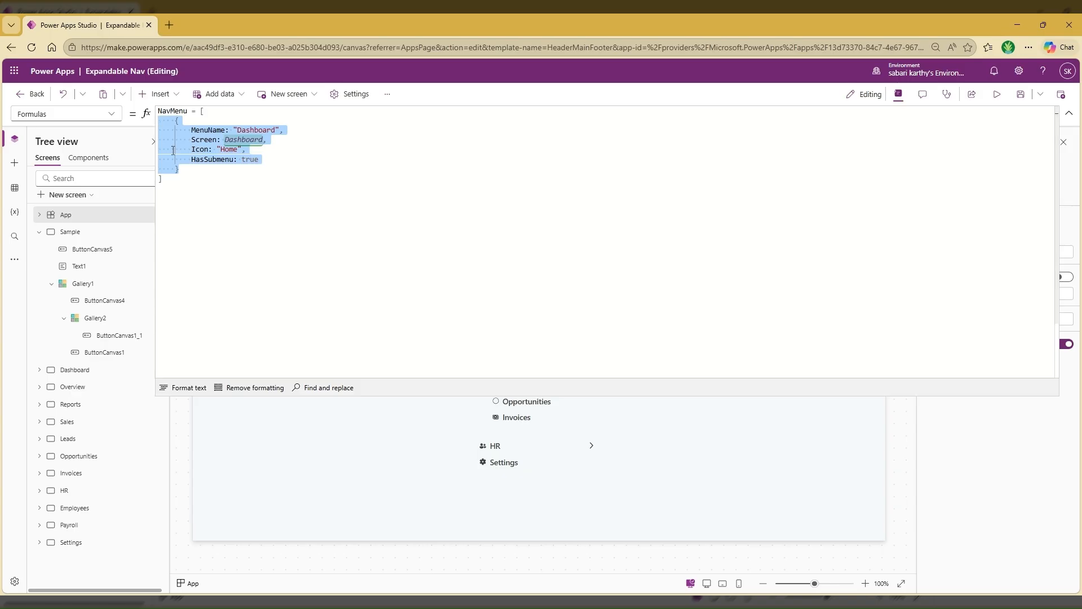
{"action": "left_click", "coordinate": [195, 173]}
{"action": "type", "text": ","}
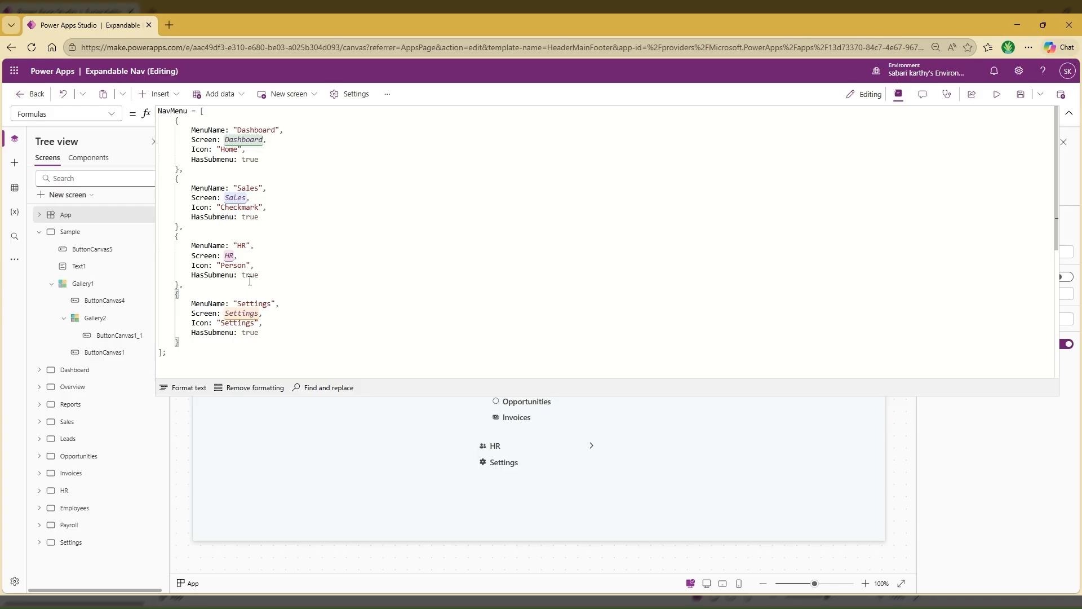
Set HasSubmenu to false in the NavMenu formula's Settings record
{"action": "double_click", "coordinate": [250, 333]}
{"action": "type", "text": "false"}
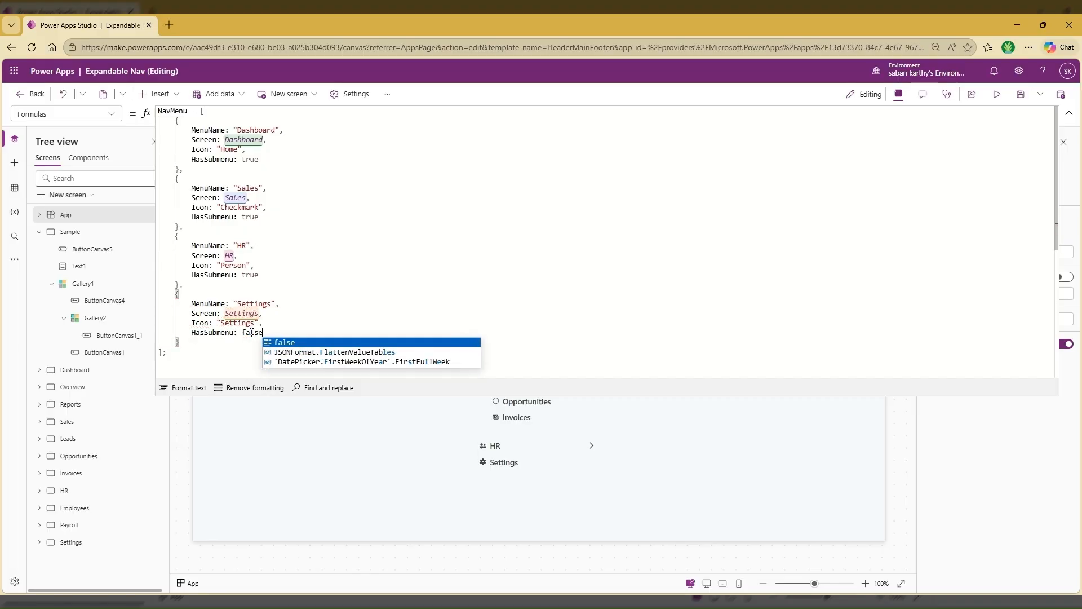
{"action": "key", "text": "Escape"}
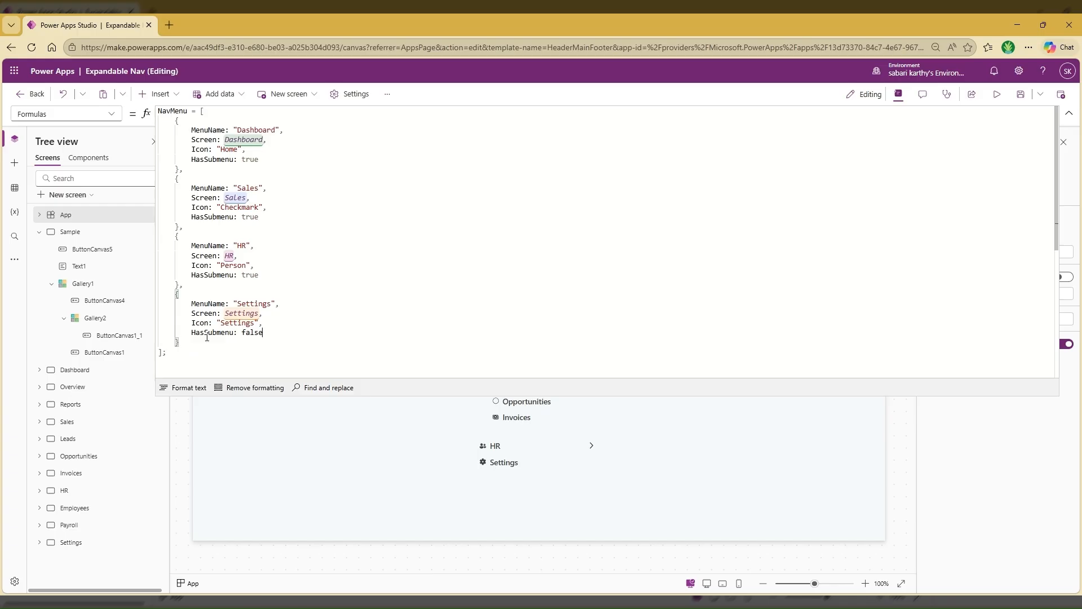
Add a Submenu field after HasSubmenu in the Dashboard record, holding a table with one empty record
{"action": "left_click", "coordinate": [277, 160]}
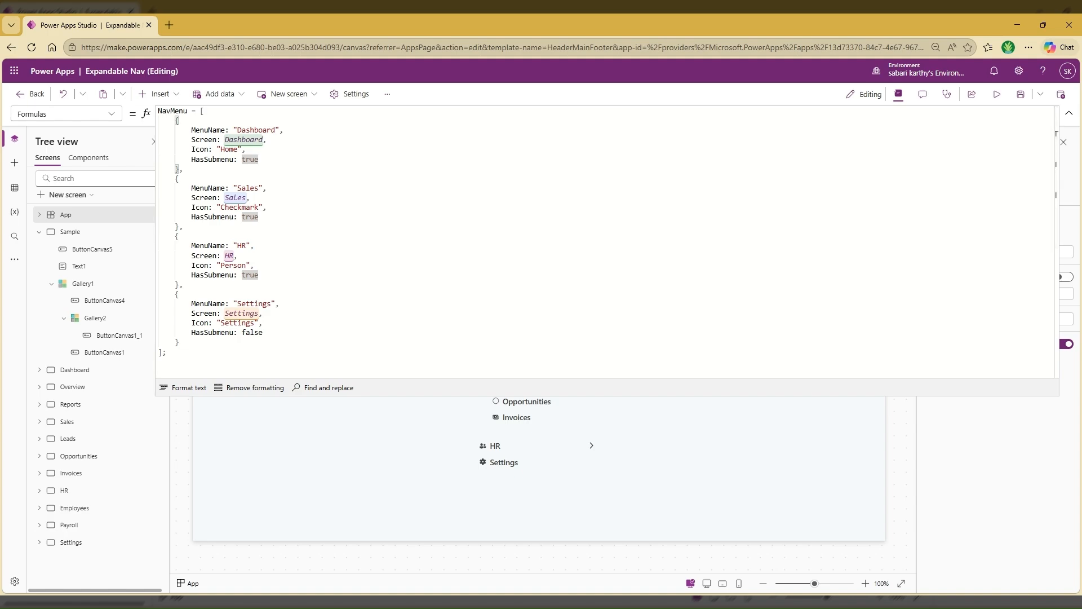
{"action": "type", "text": ","}
{"action": "key", "text": "Return"}
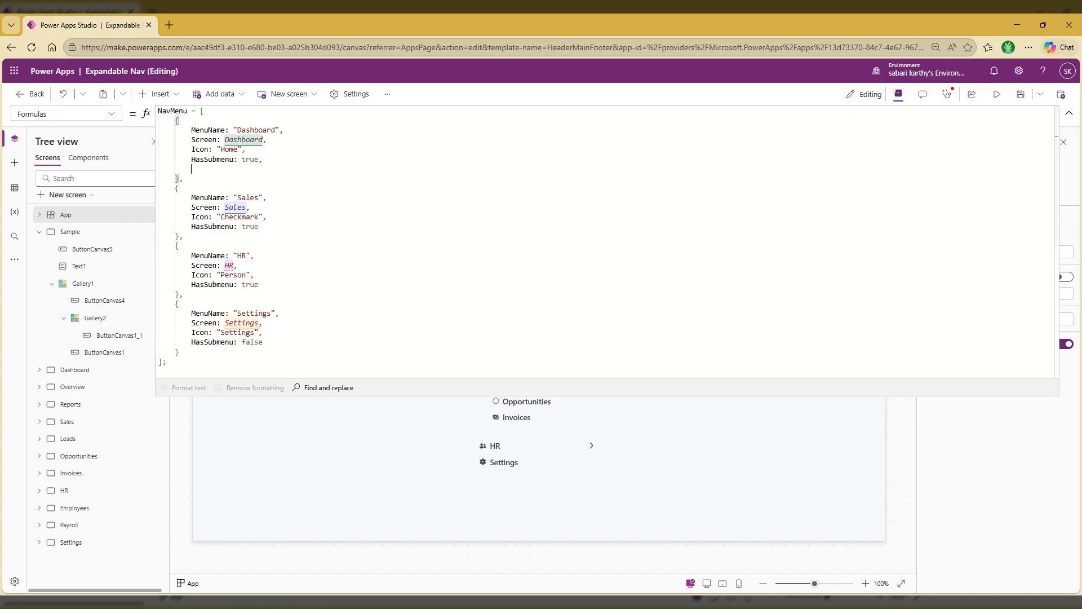
{"action": "type", "text": "Submenu:"}
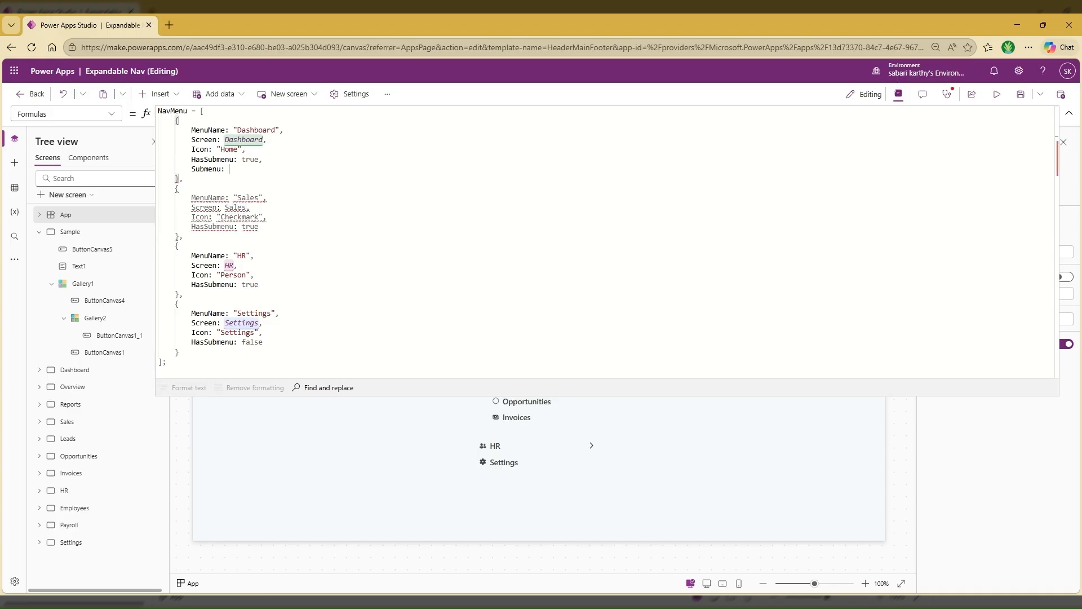
{"action": "type", "text": " ["}
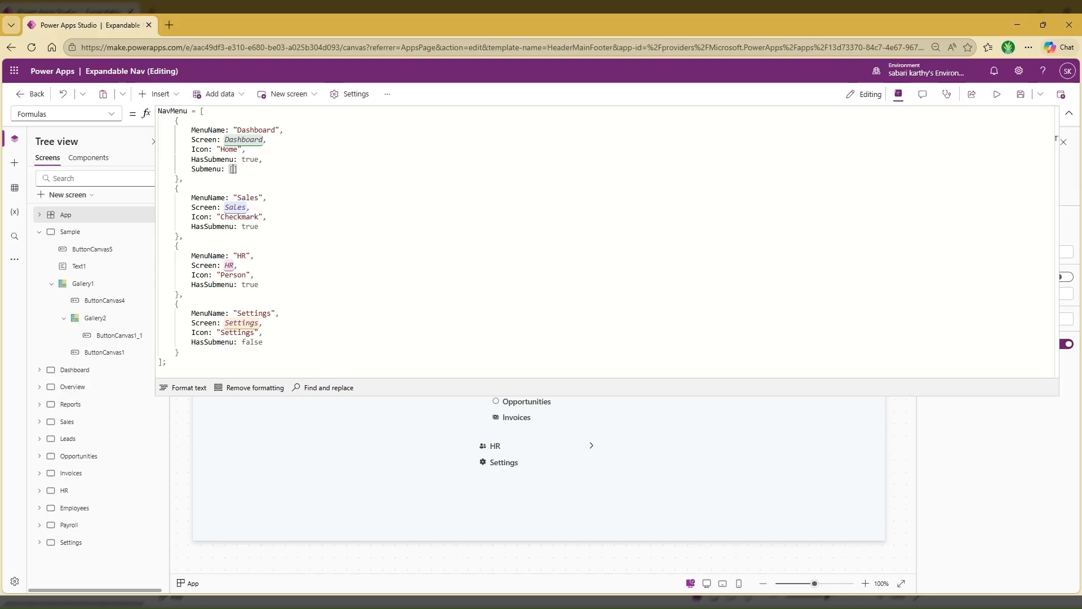
{"action": "key", "text": "Return"}
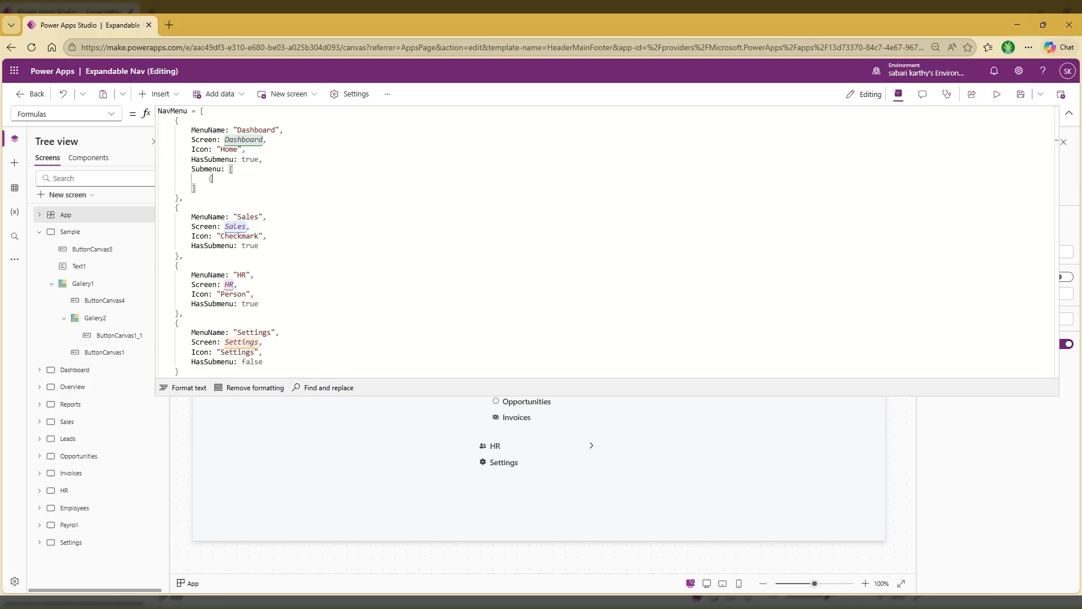
{"action": "type", "text": "{"}
{"action": "key", "text": "Return"}
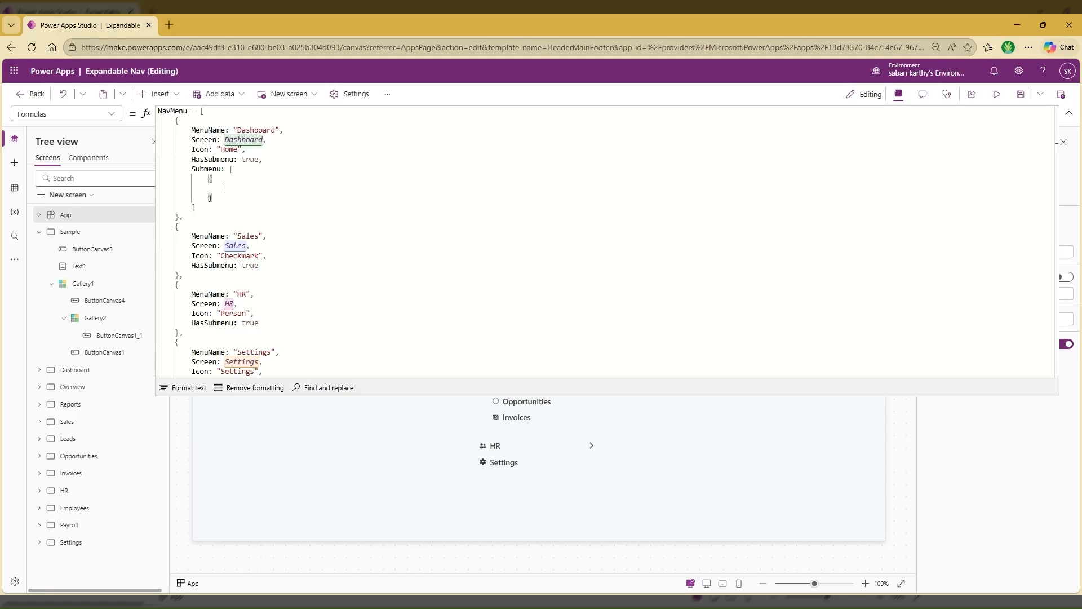
Add a SubMenuName field set to "Overview" in the Submenu record, checking the expanded Dashboard menu on the canvas for the name
{"action": "type", "text": "SubMenuName"}
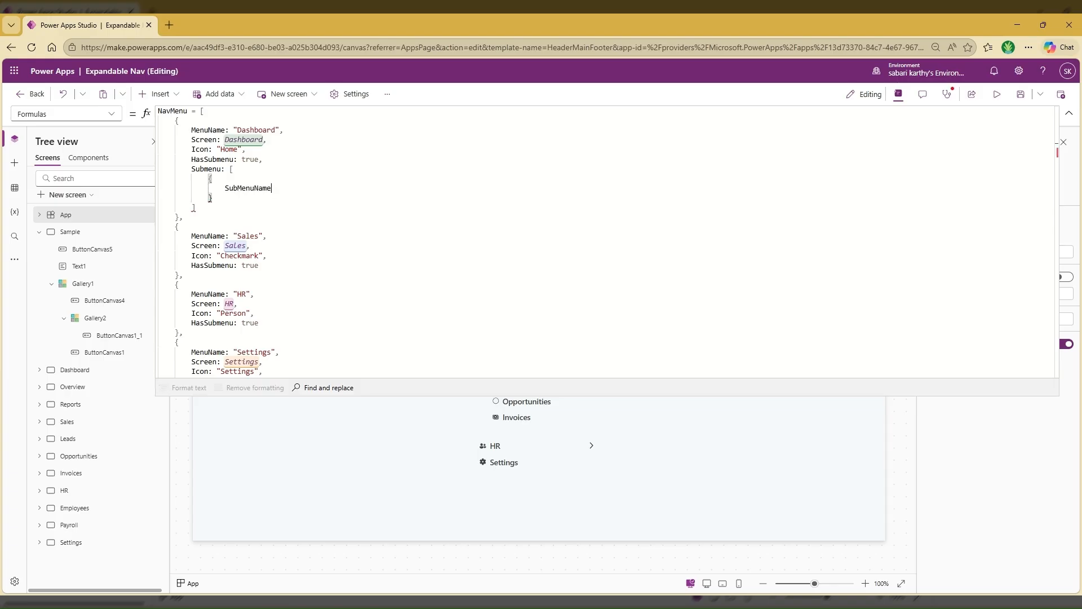
{"action": "type", "text": ":"}
{"action": "left_click", "coordinate": [1069, 113]}
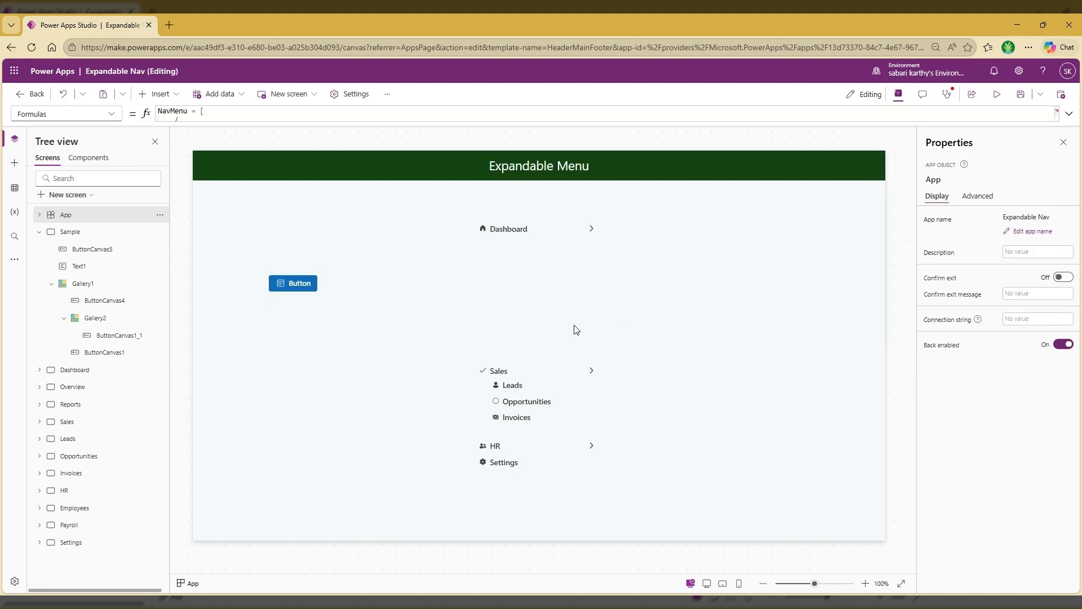
{"action": "left_click", "coordinate": [591, 230], "text": "alt"}
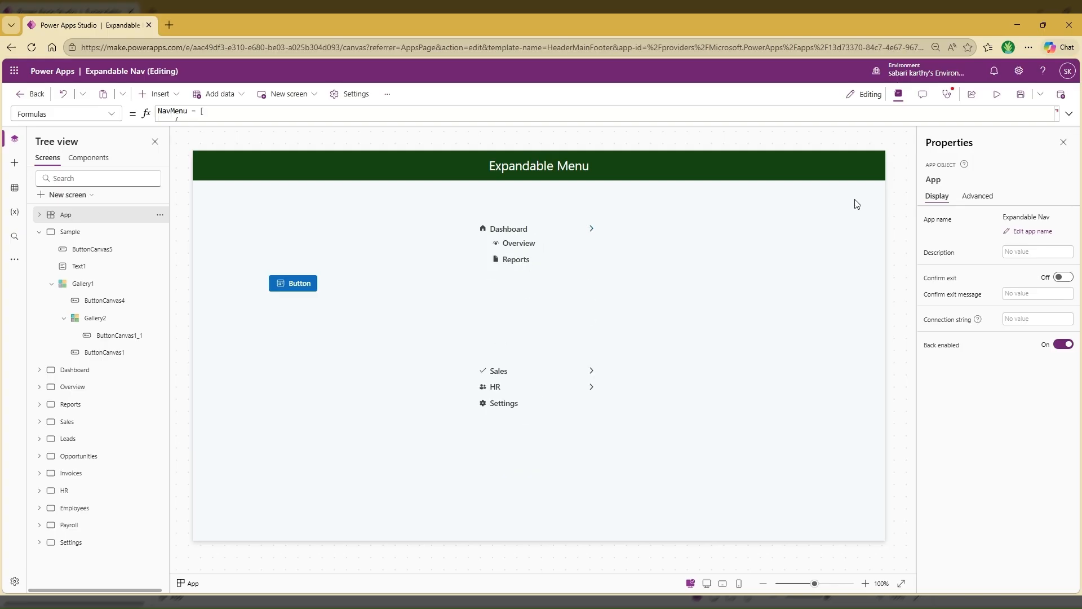
{"action": "left_click", "coordinate": [1069, 113]}
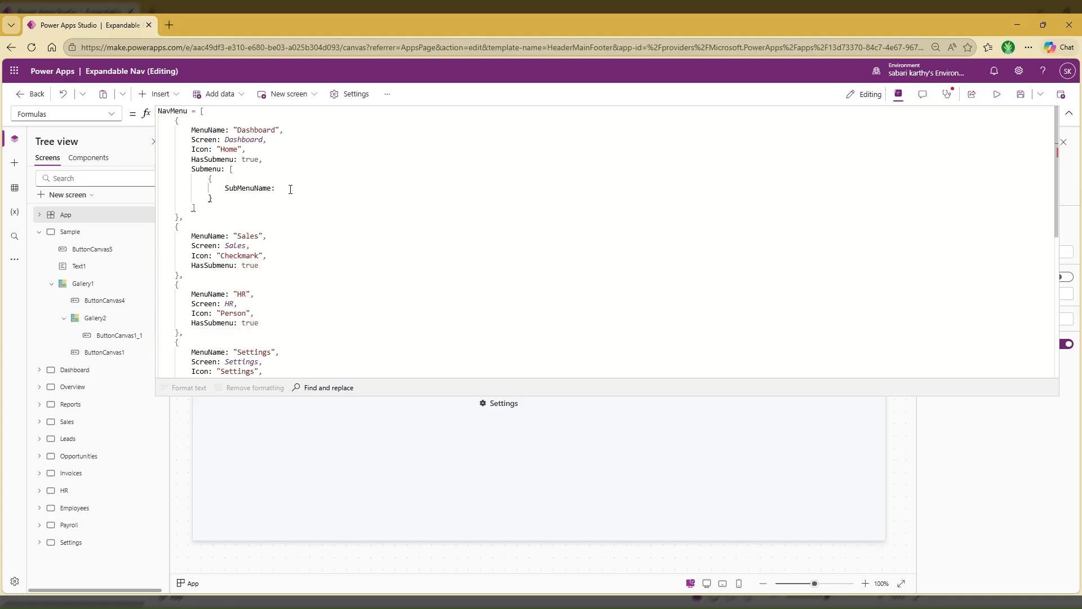
{"action": "left_click", "coordinate": [291, 189]}
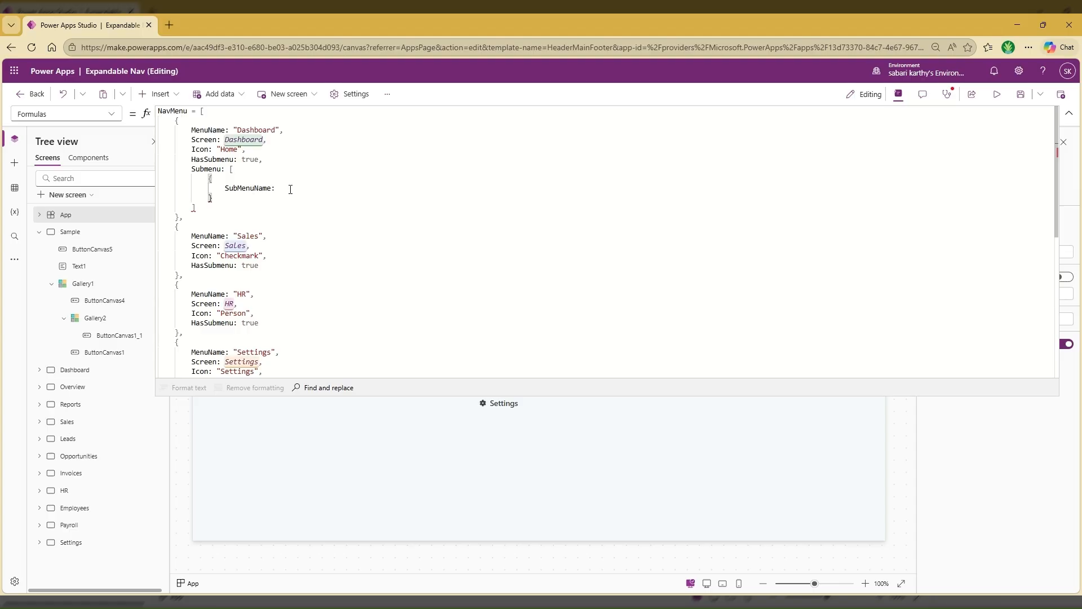
{"action": "type", "text": "\"Overvi"}
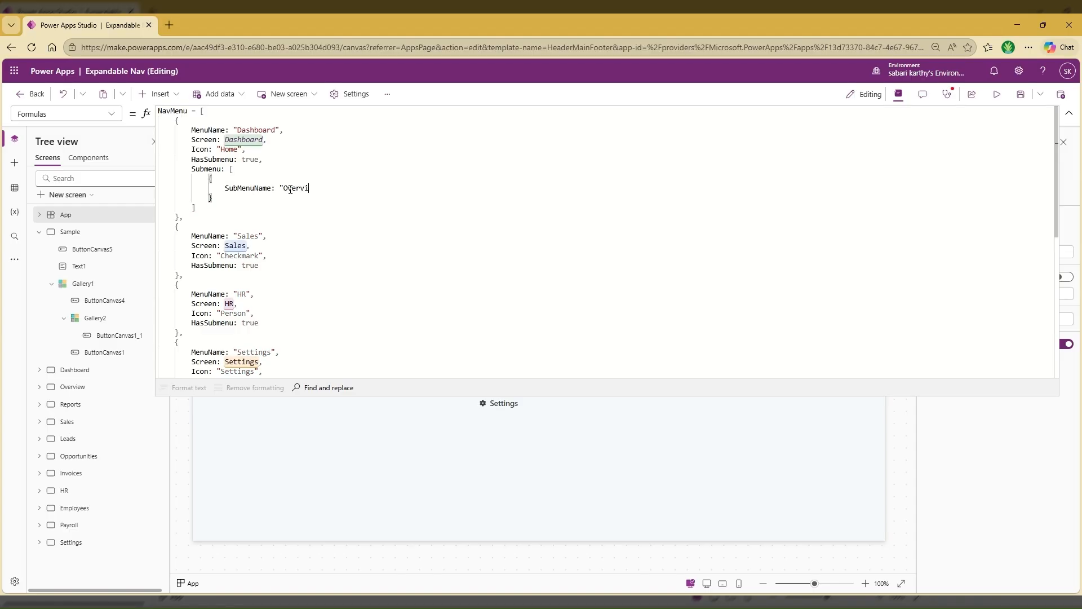
{"action": "type", "text": "ew\""}
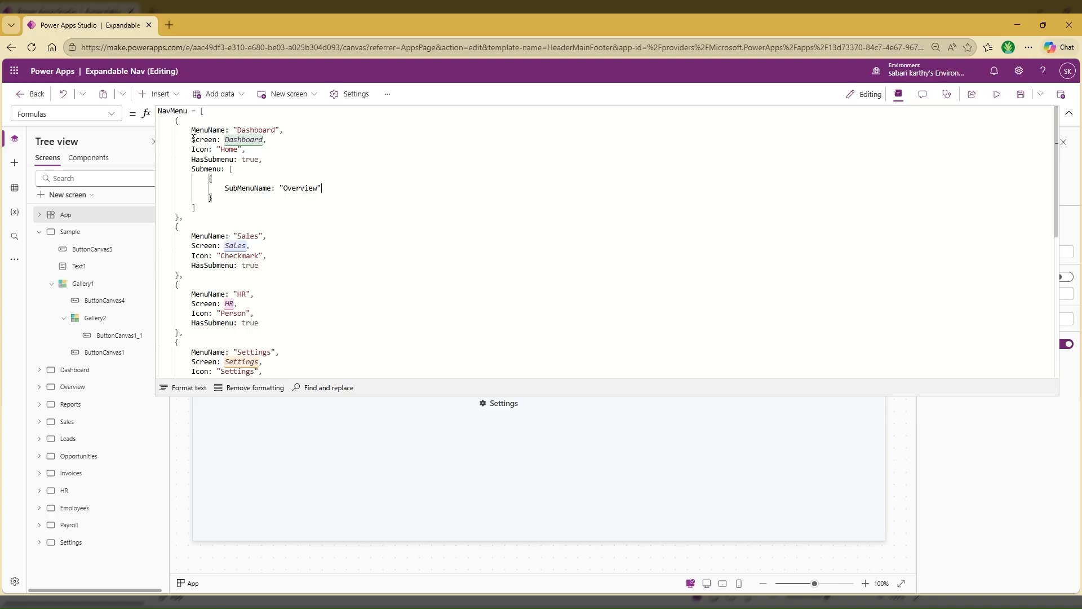
Copy the Dashboard record's Screen and Icon fields below SubMenuName, separate them with a comma, and format the formula text
{"action": "left_click_drag", "start_coordinate": [193, 139], "coordinate": [253, 150]}
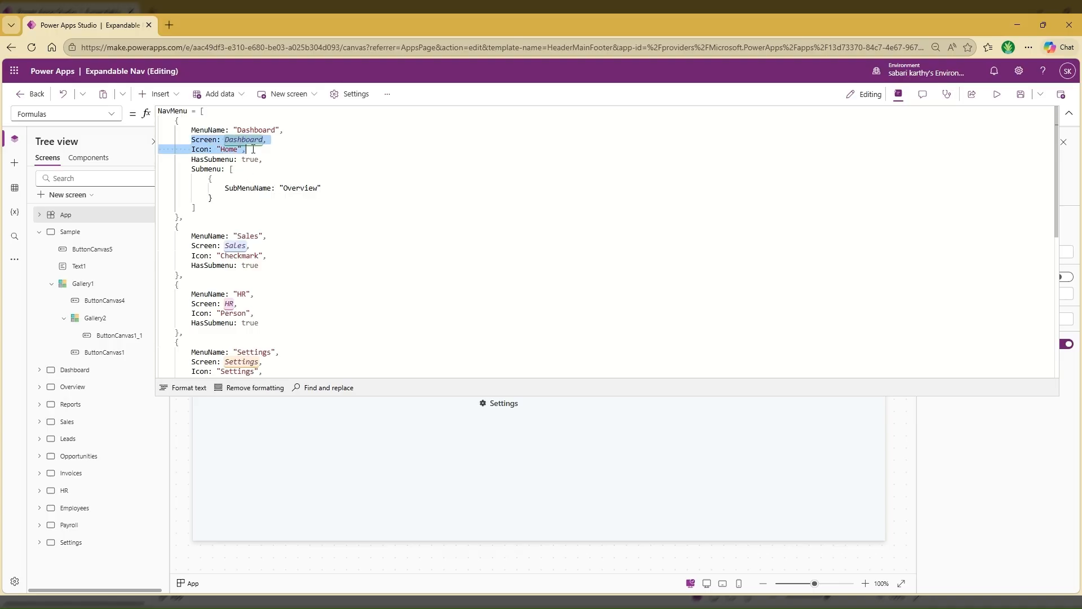
{"action": "key", "text": "ctrl+c"}
{"action": "left_click", "coordinate": [331, 189]}
{"action": "key", "text": "Return"}
{"action": "key", "text": "ctrl+v"}
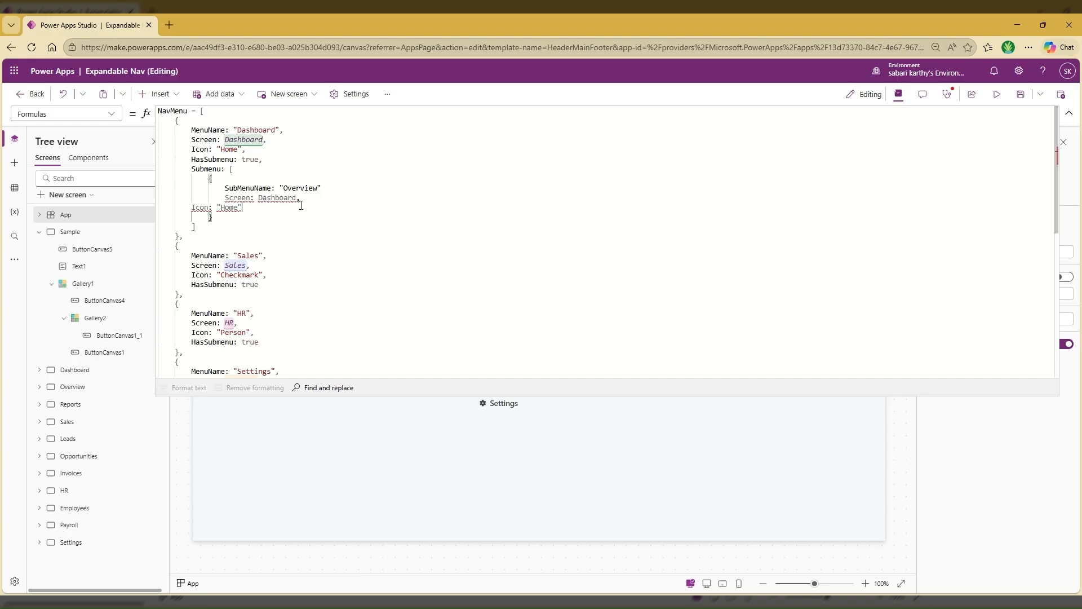
{"action": "left_click", "coordinate": [325, 189]}
{"action": "type", "text": ","}
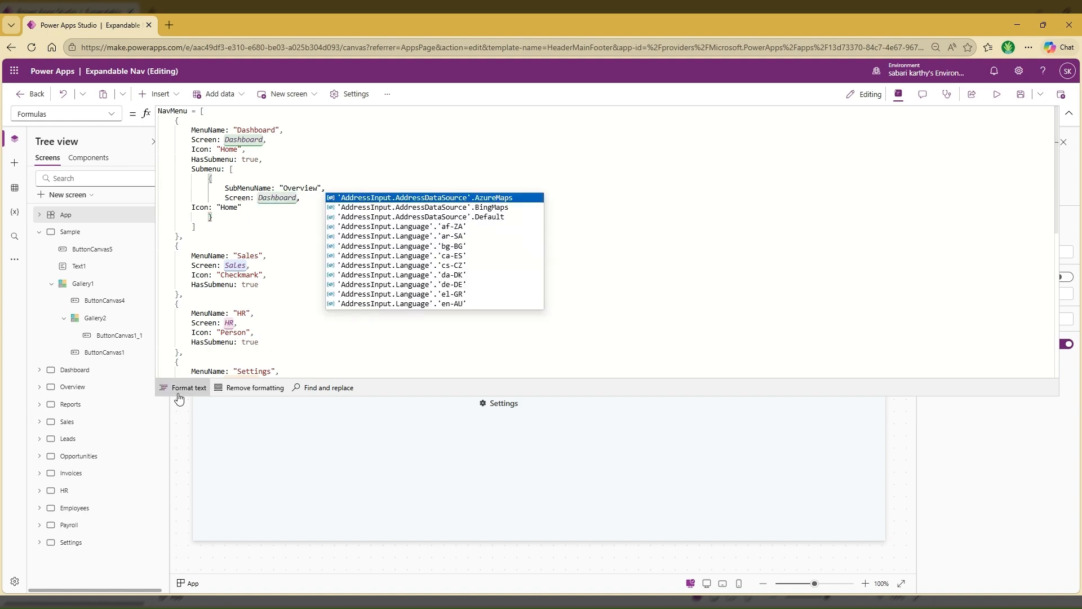
{"action": "left_click", "coordinate": [179, 388]}
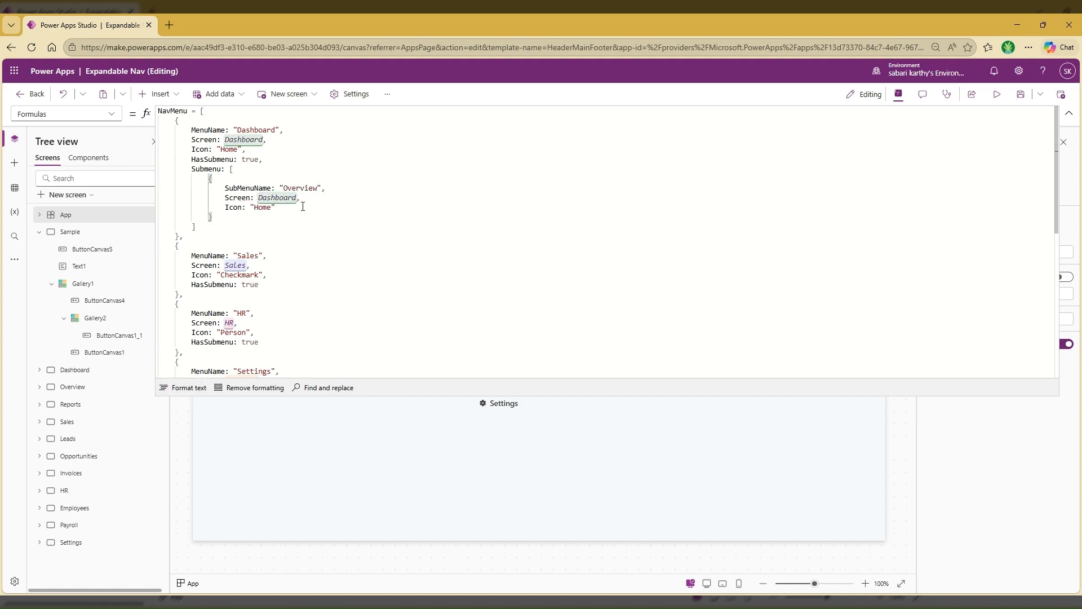
Set the Overview submenu record's Screen to Overview and its Icon to "Eye"
{"action": "double_click", "coordinate": [282, 198]}
{"action": "type", "text": "Overvie"}
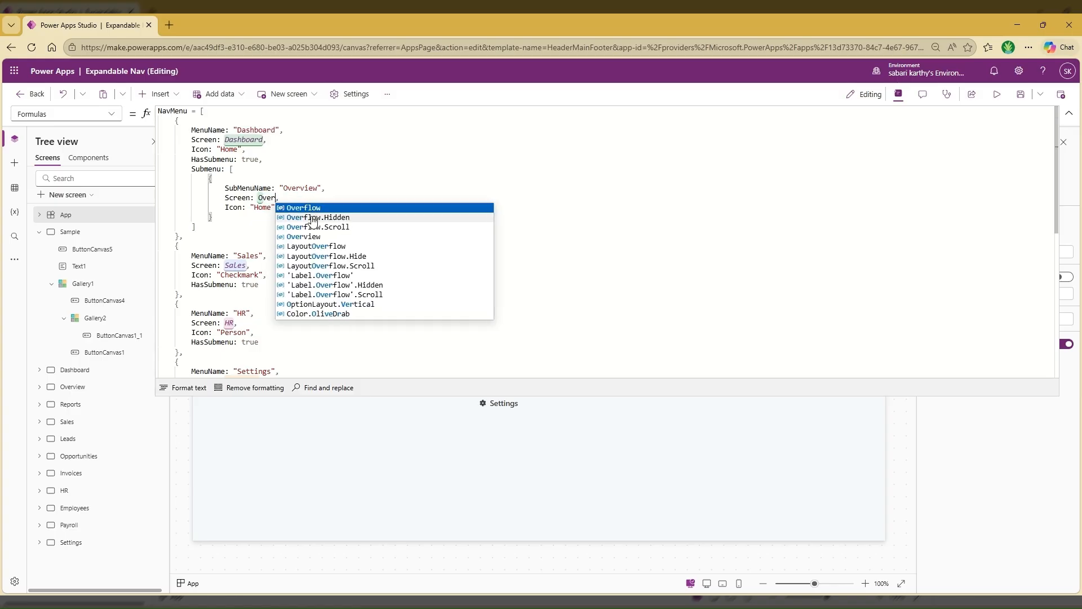
{"action": "type", "text": "w"}
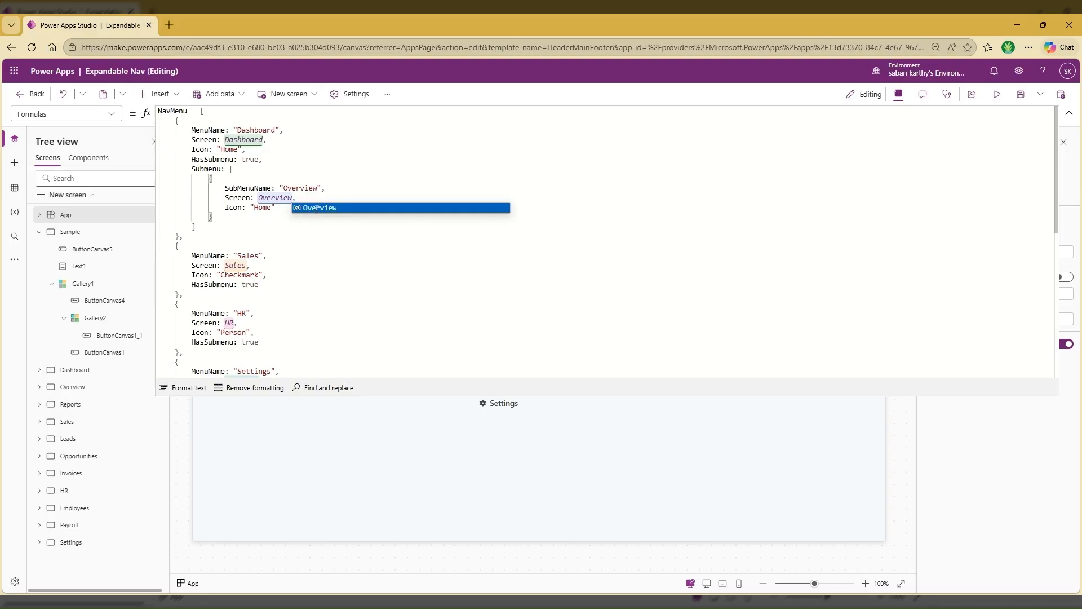
{"action": "left_click", "coordinate": [254, 208]}
{"action": "double_click", "coordinate": [260, 207]}
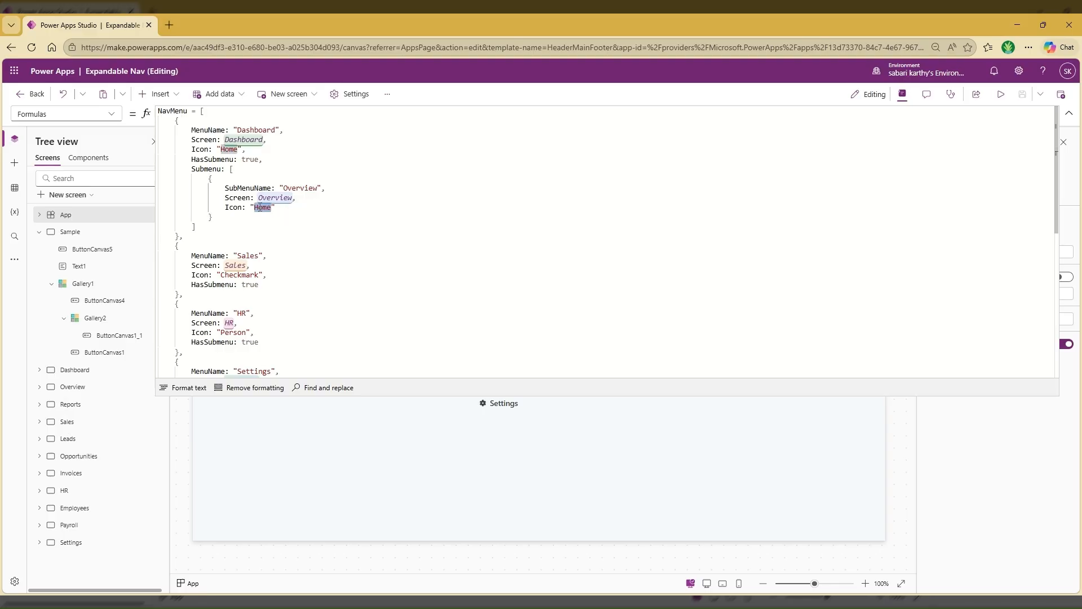
{"action": "type", "text": "Eye"}
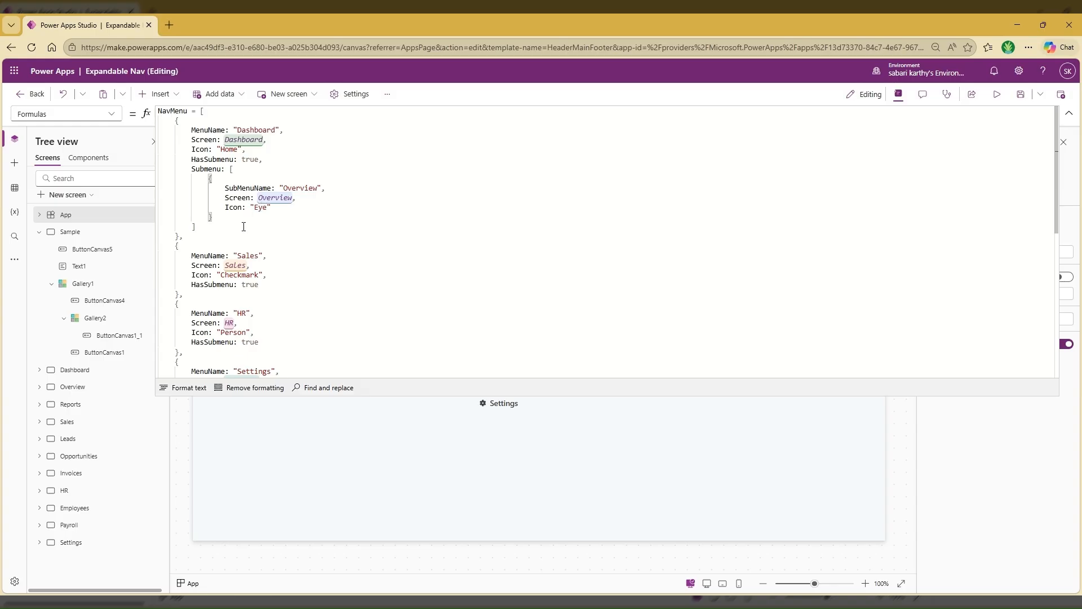
Add a second Submenu record after Overview with SubMenuName "Reports", Screen Reports and Icon "Document"
{"action": "left_click_drag", "start_coordinate": [213, 218], "coordinate": [157, 180]}
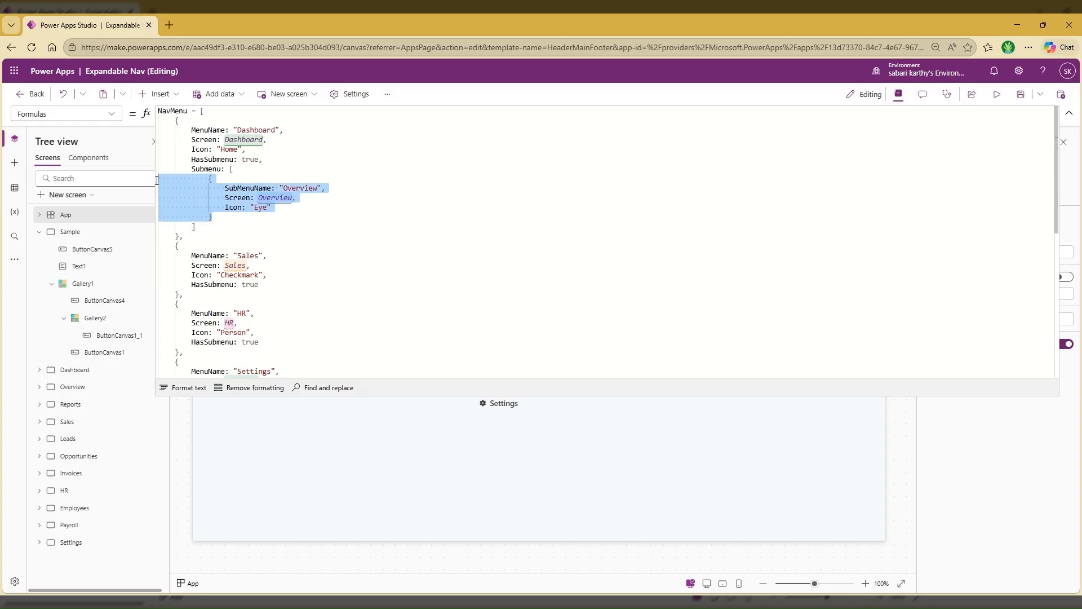
{"action": "left_click", "coordinate": [219, 218]}
{"action": "type", "text": ","}
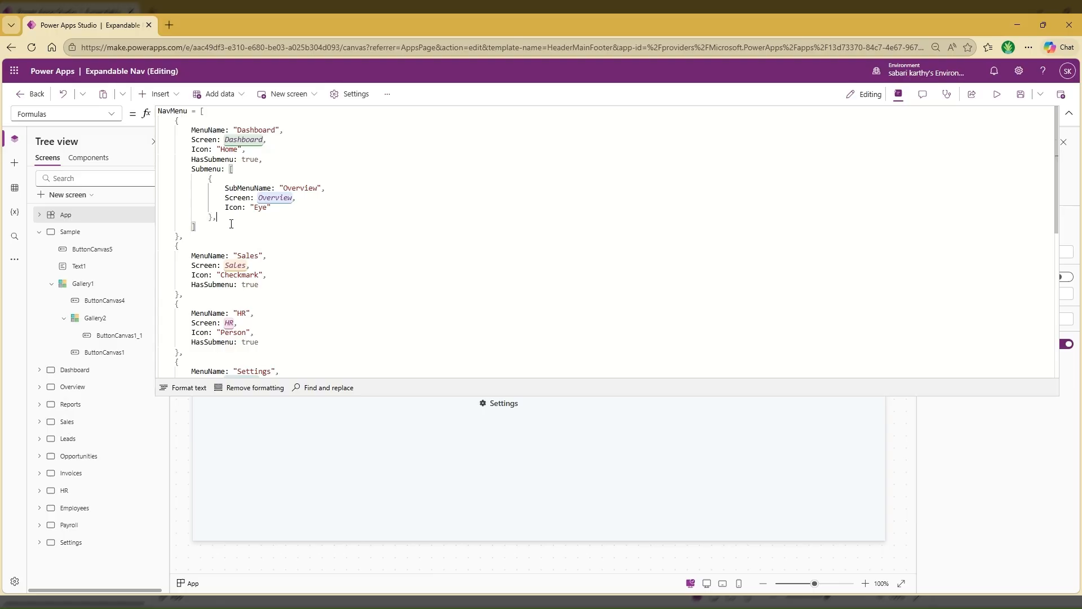
{"action": "key", "text": "ctrl+v"}
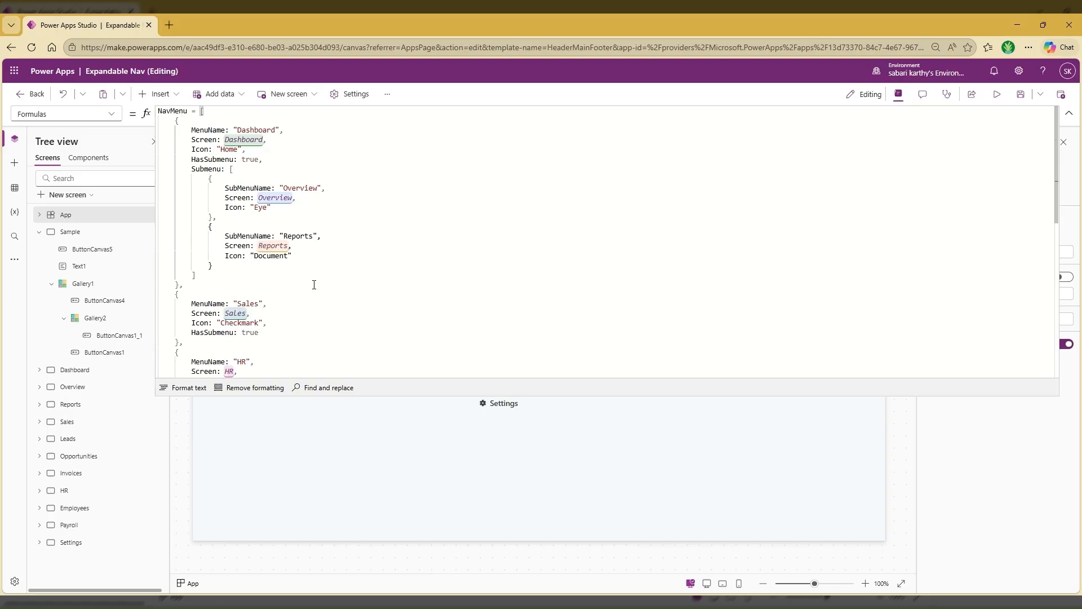
{"action": "scroll", "coordinate": [313, 286], "scroll_direction": "down", "scroll_amount": 1}
{"action": "scroll", "coordinate": [276, 289], "scroll_direction": "down", "scroll_amount": 5}
{"action": "scroll", "coordinate": [277, 290], "scroll_direction": "up", "scroll_amount": 6}
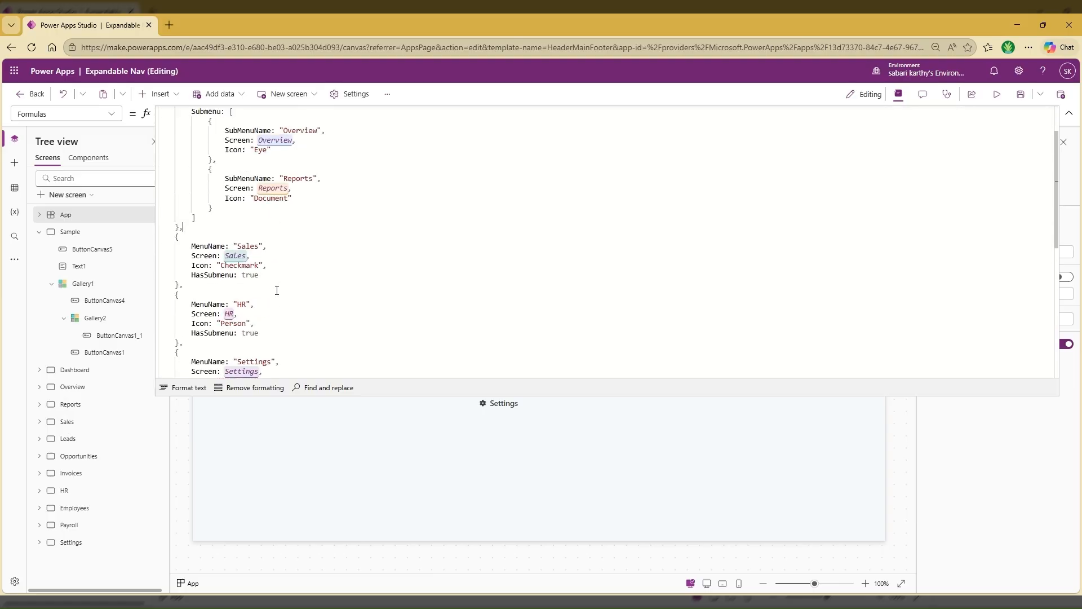
{"action": "left_click", "coordinate": [276, 290]}
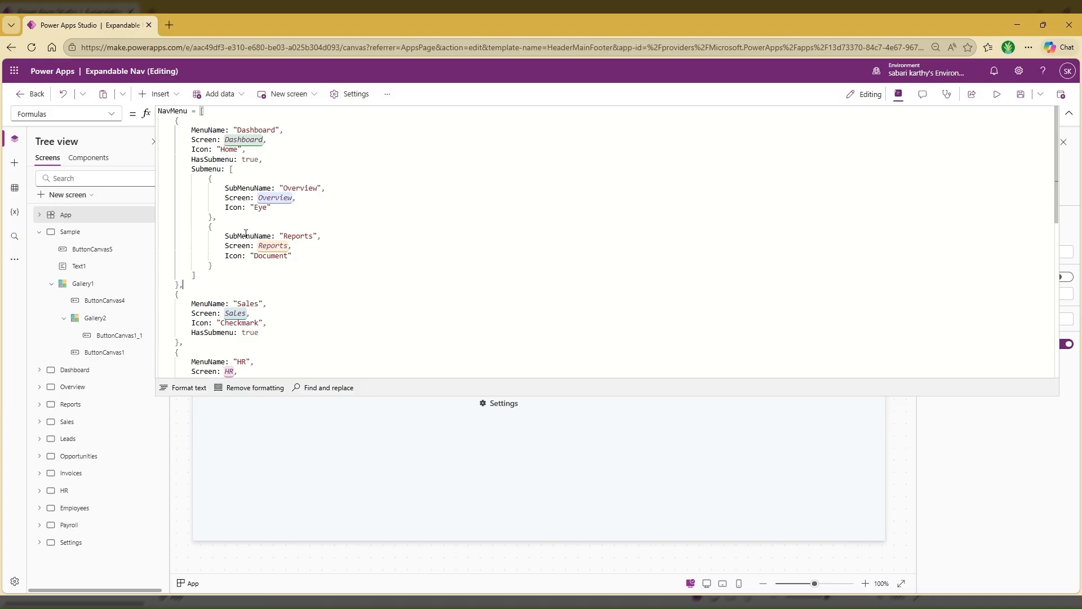
{"action": "scroll", "coordinate": [287, 297], "scroll_direction": "down", "scroll_amount": 2}
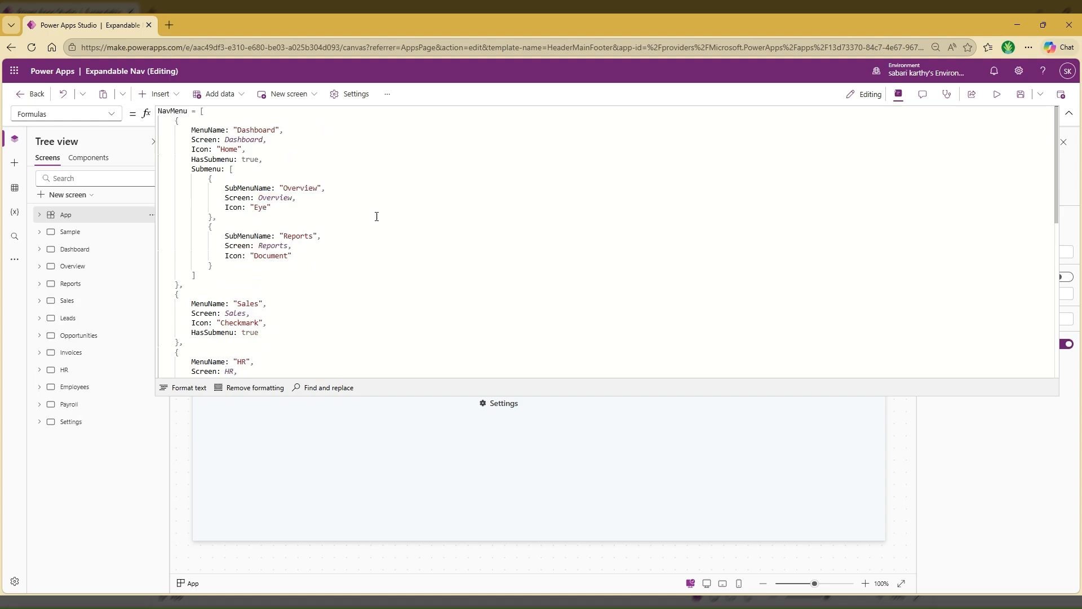
{"action": "left_click", "coordinate": [376, 216]}
Show the app's components list in the tree view and collapse the formula editor
{"action": "left_click", "coordinate": [87, 158]}
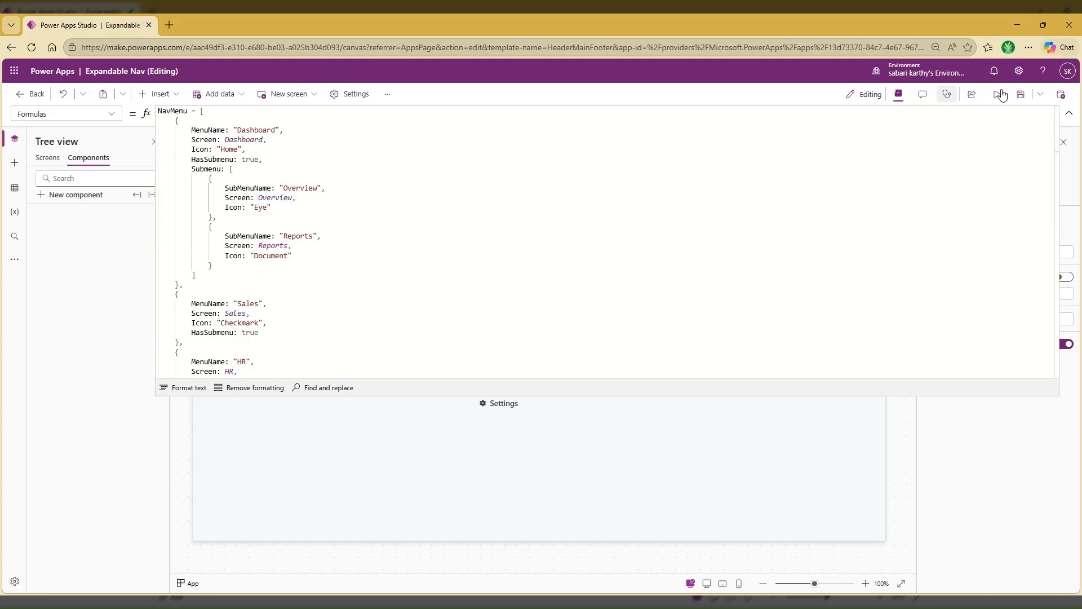
{"action": "left_click", "coordinate": [1066, 116]}
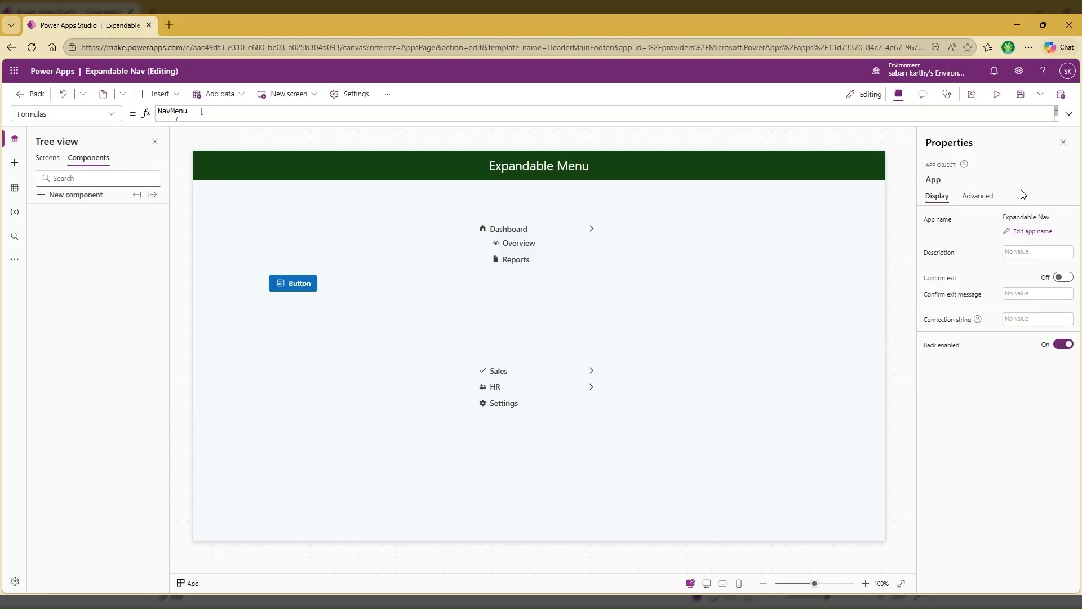
Create a new component and rename it NavComponent
{"action": "left_click", "coordinate": [71, 196]}
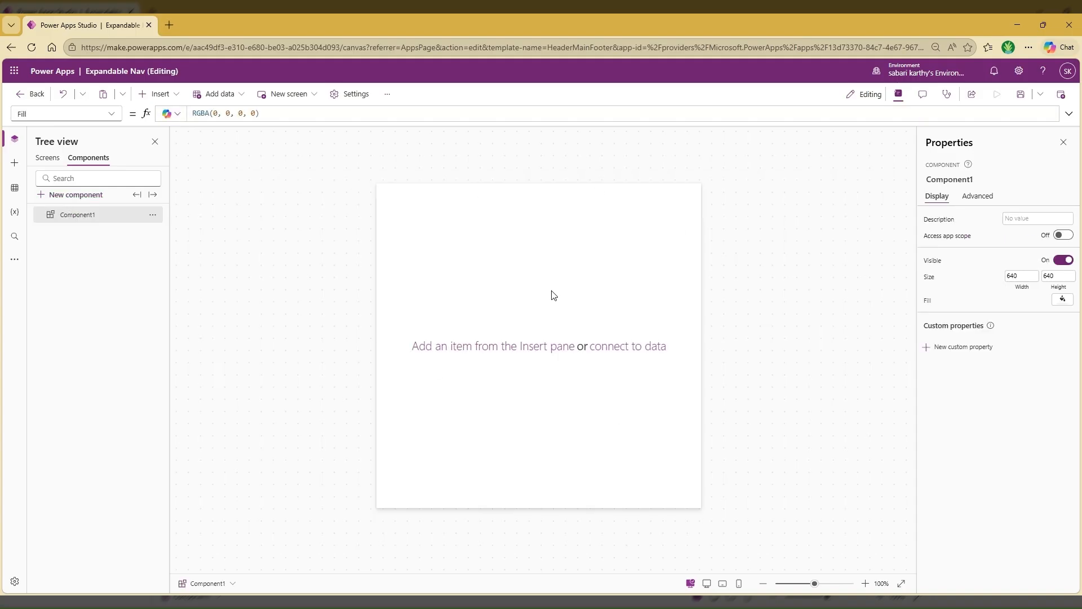
{"action": "double_click", "coordinate": [73, 215]}
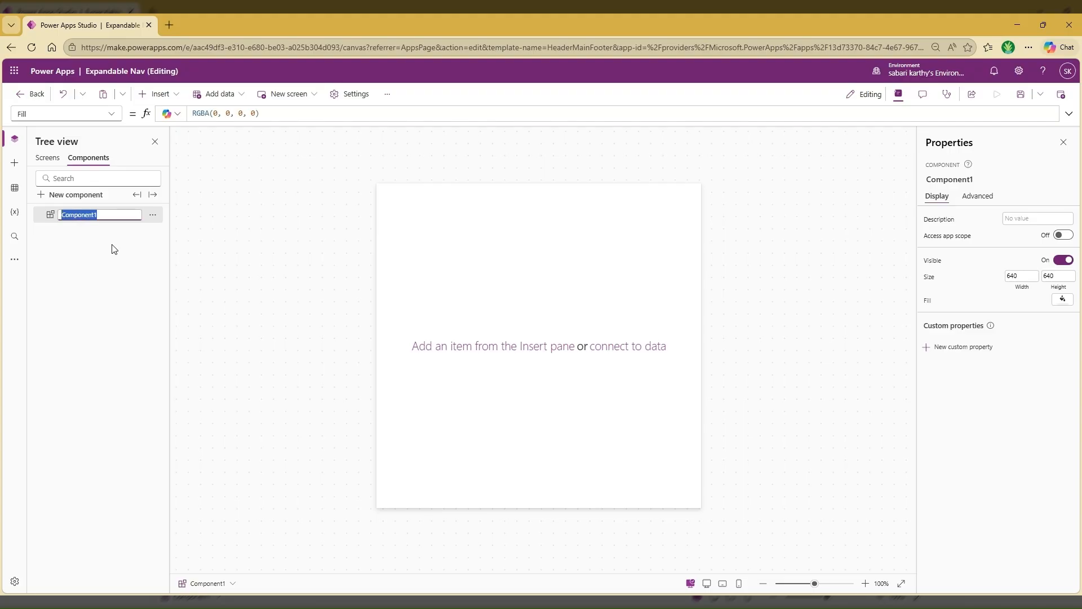
{"action": "type", "text": "NavComponent"}
{"action": "key", "text": "Return"}
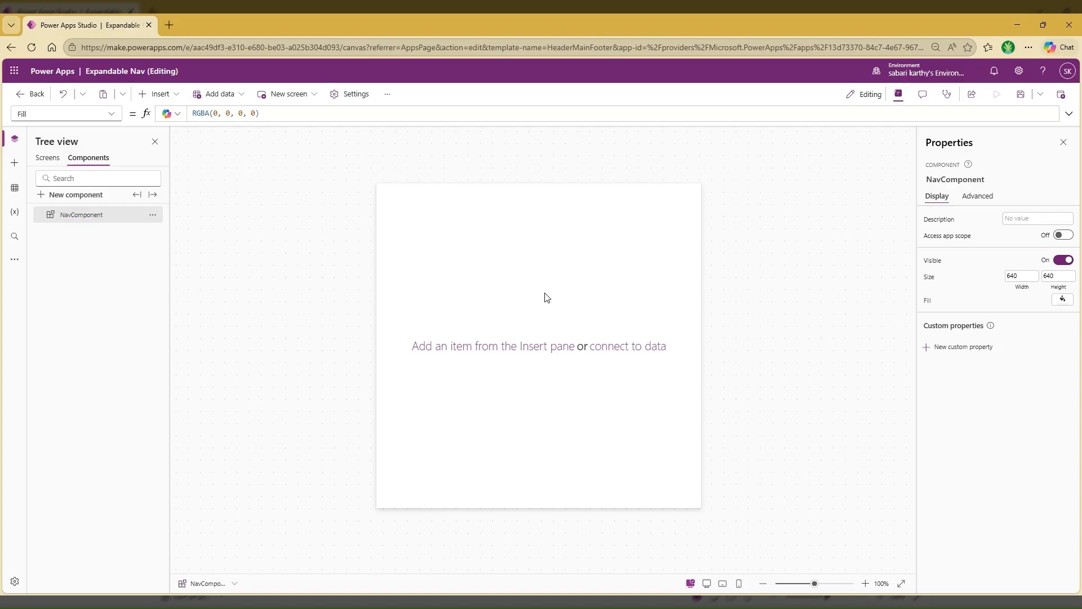
Set the NavComponent's width to 300
{"action": "left_click", "coordinate": [1023, 279]}
{"action": "key", "text": "ctrl+a"}
{"action": "type", "text": "300"}
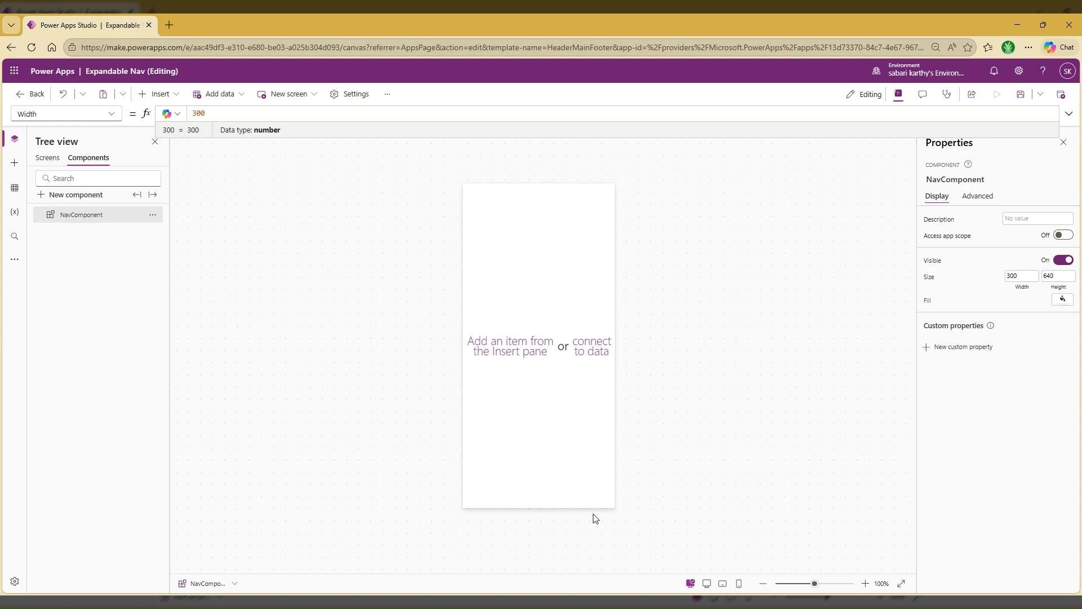
{"action": "left_click", "coordinate": [212, 281]}
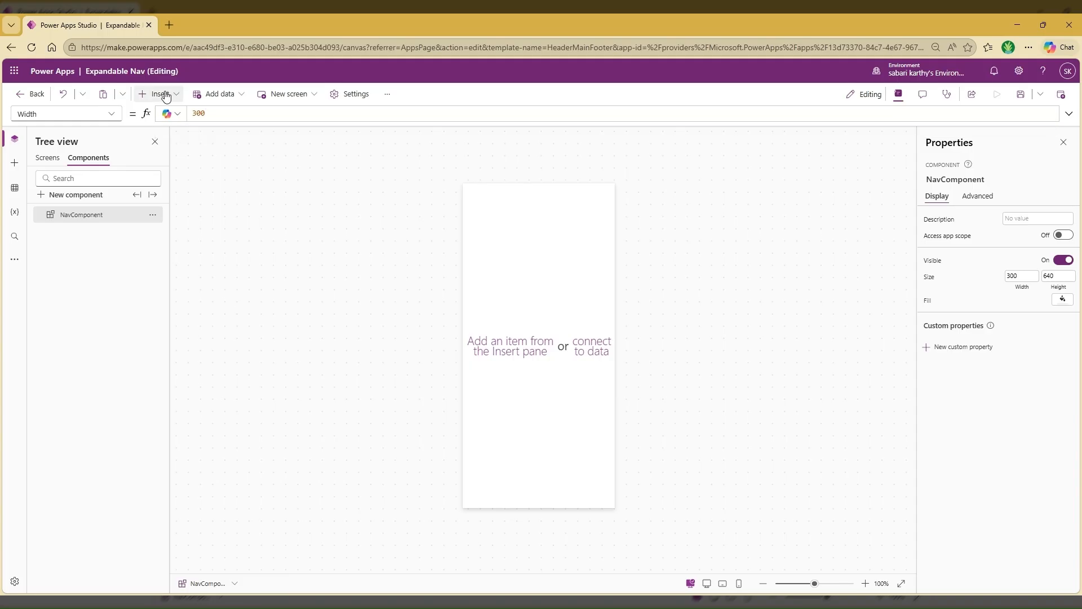
Insert a blank flexible height gallery into NavComponent and move it to the component's top edge at X 0, Y 0
{"action": "left_click", "coordinate": [165, 95]}
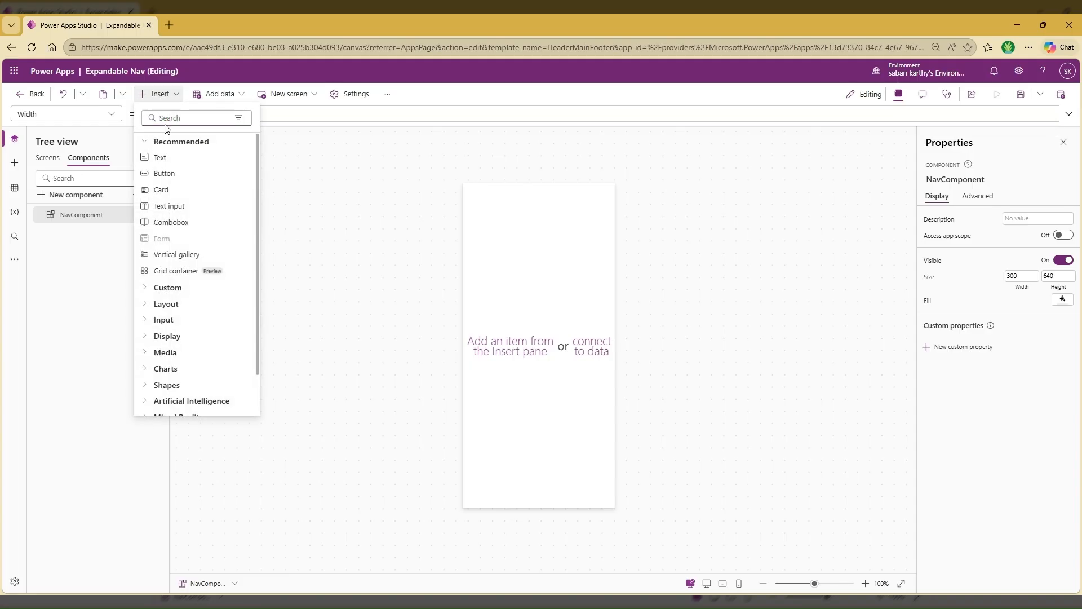
{"action": "type", "text": "gallery"}
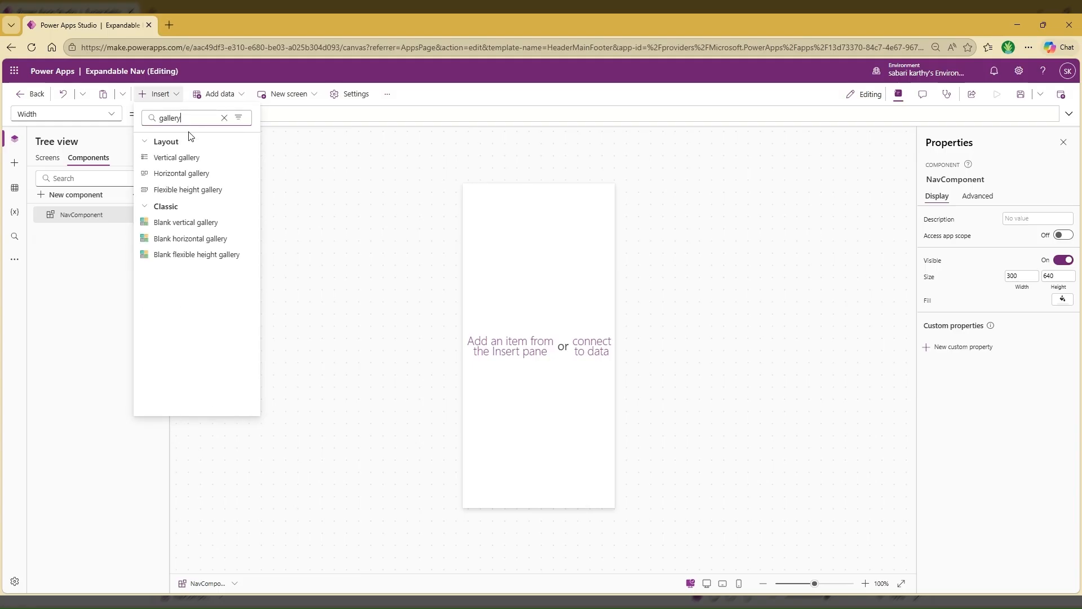
{"action": "left_click", "coordinate": [204, 255]}
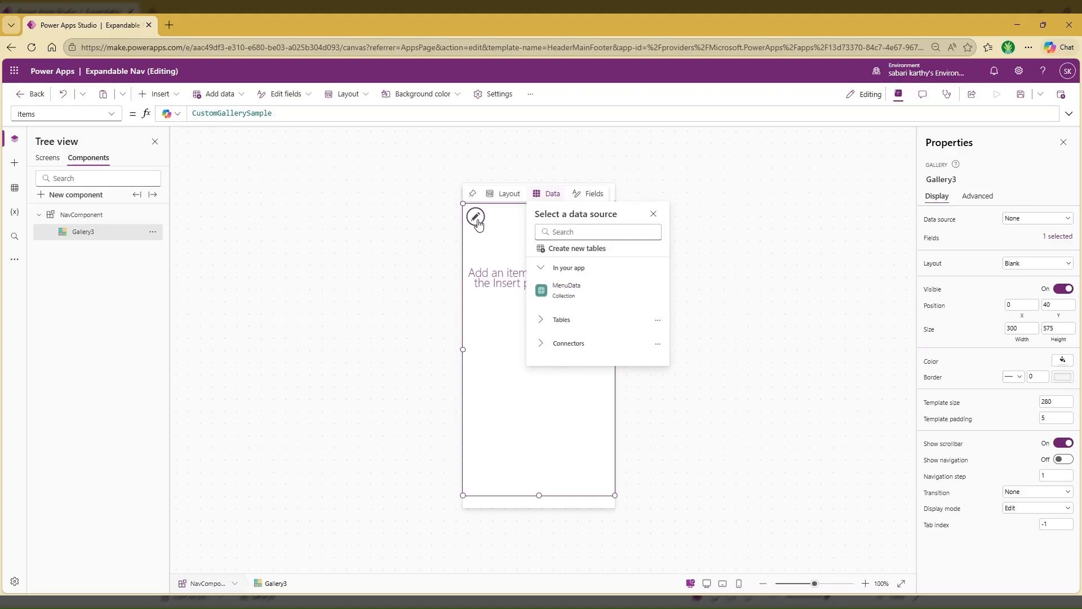
{"action": "left_click", "coordinate": [497, 203]}
{"action": "left_click_drag", "start_coordinate": [498, 203], "coordinate": [501, 183]}
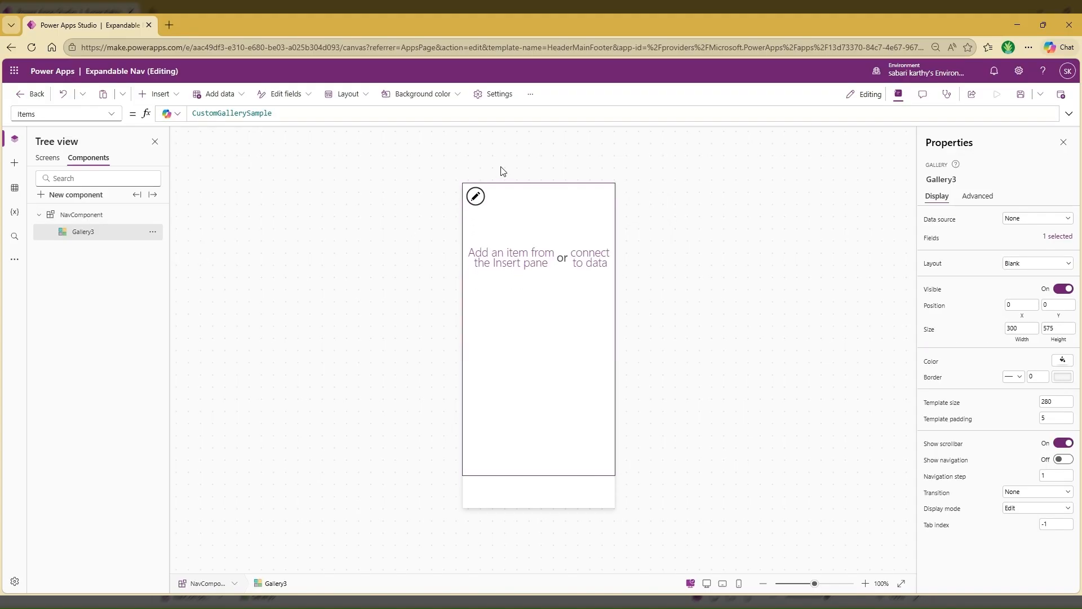
Set the gallery's width to Parent.Width and its height to Parent.Height
{"action": "left_click", "coordinate": [1021, 339]}
{"action": "type", "text": "Parent."}
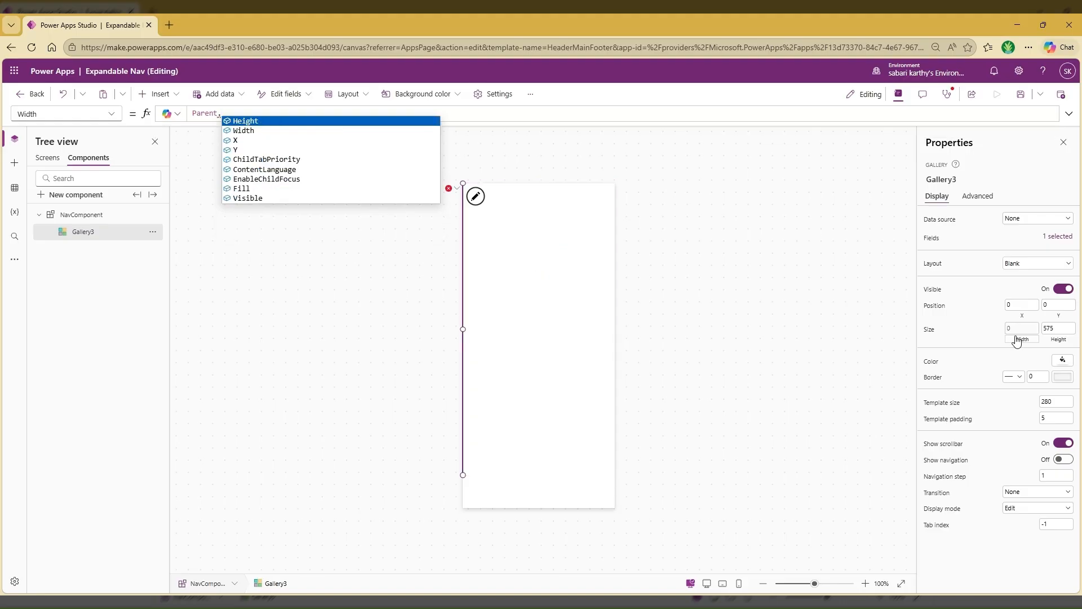
{"action": "left_click", "coordinate": [244, 131]}
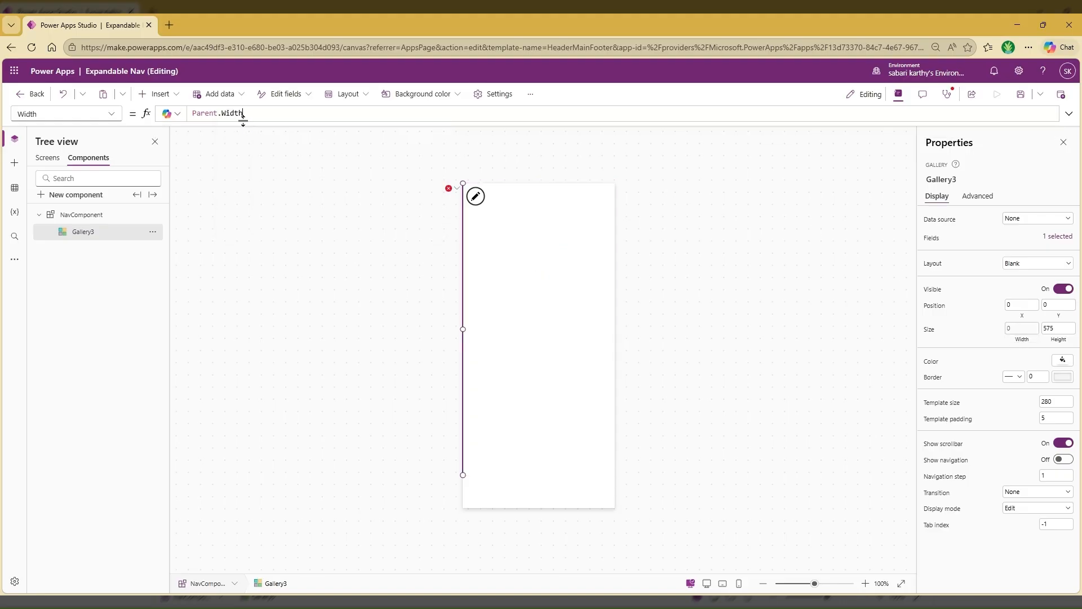
{"action": "key", "text": "ctrl+a"}
{"action": "key", "text": "ctrl+c"}
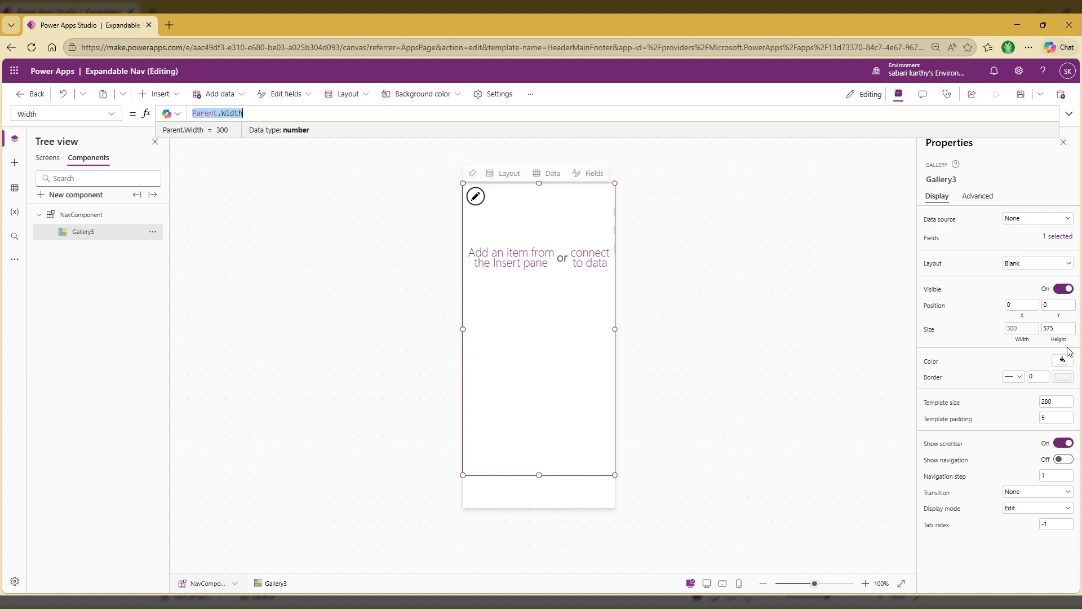
{"action": "left_click", "coordinate": [1054, 340]}
{"action": "key", "text": "ctrl+v"}
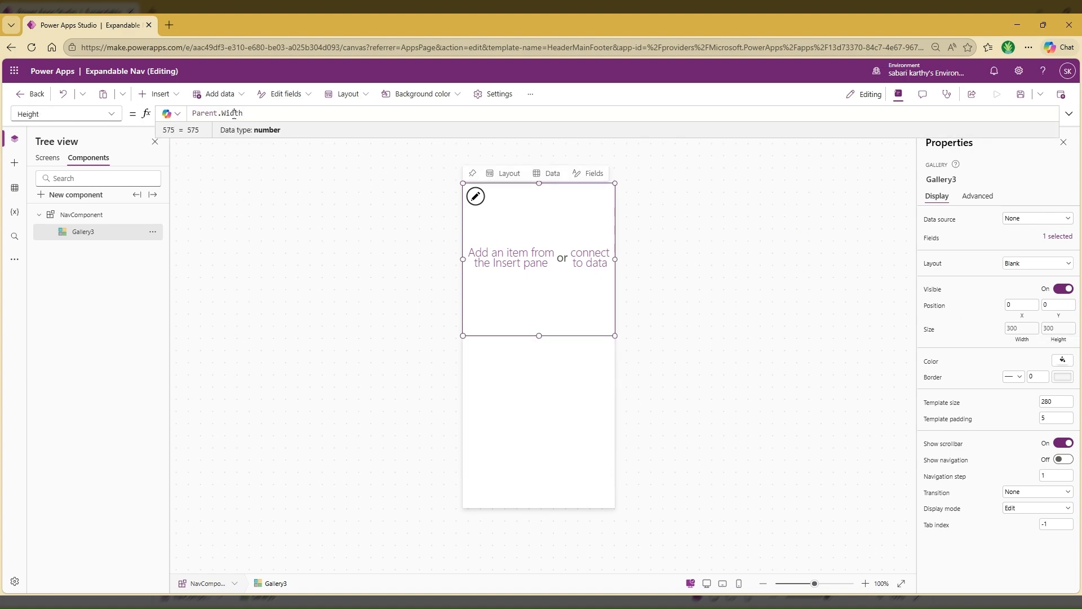
{"action": "double_click", "coordinate": [237, 115]}
{"action": "key", "text": "BackSpace"}
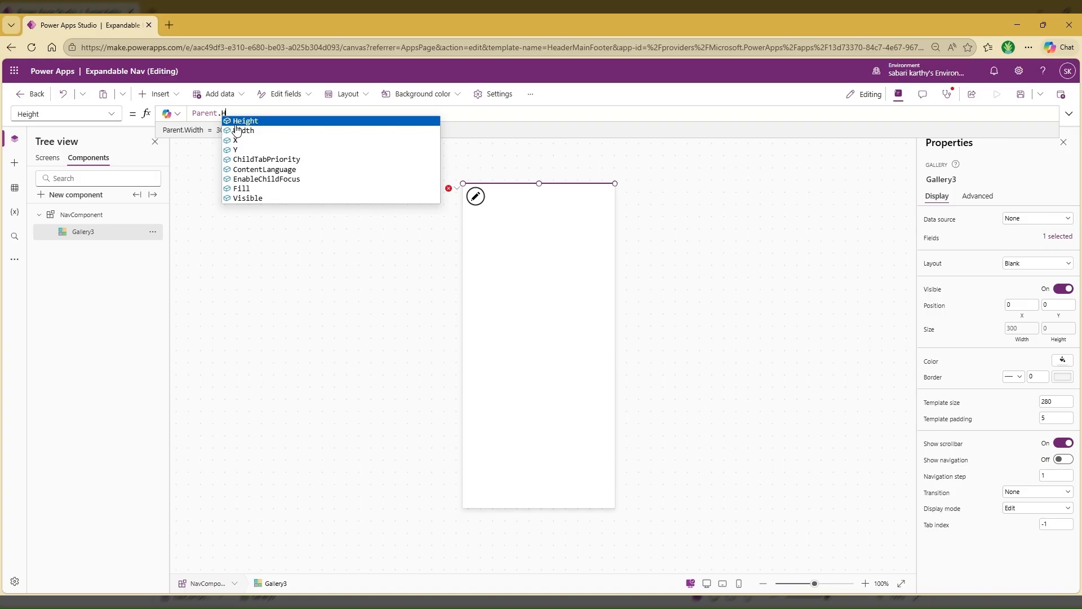
{"action": "type", "text": "Height"}
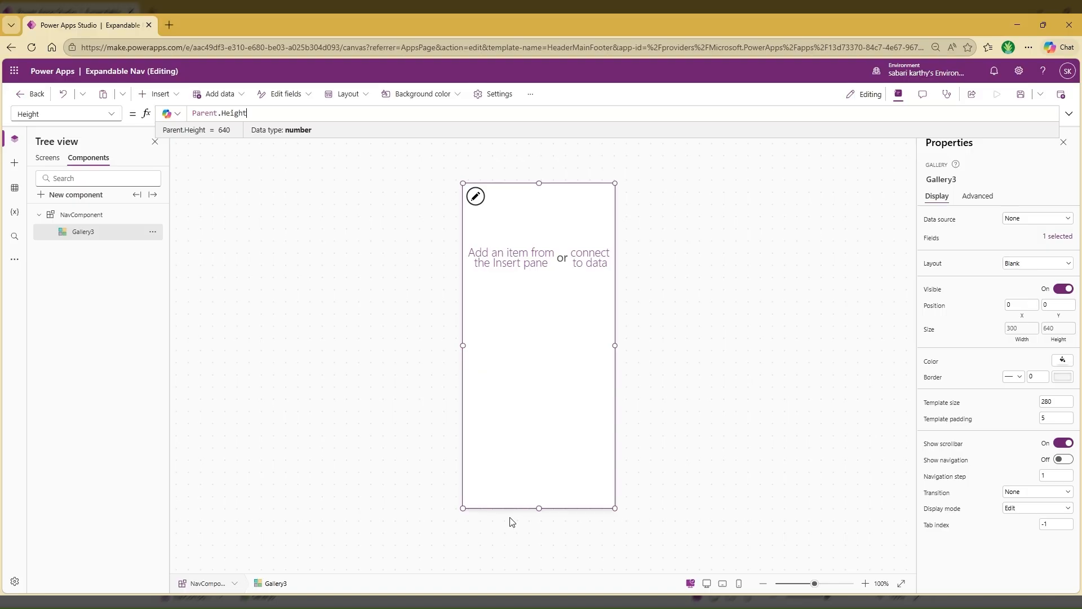
Turn on Access app scope for NavComponent and set its gallery's Items to the NavMenu named formula
{"action": "left_click", "coordinate": [89, 214]}
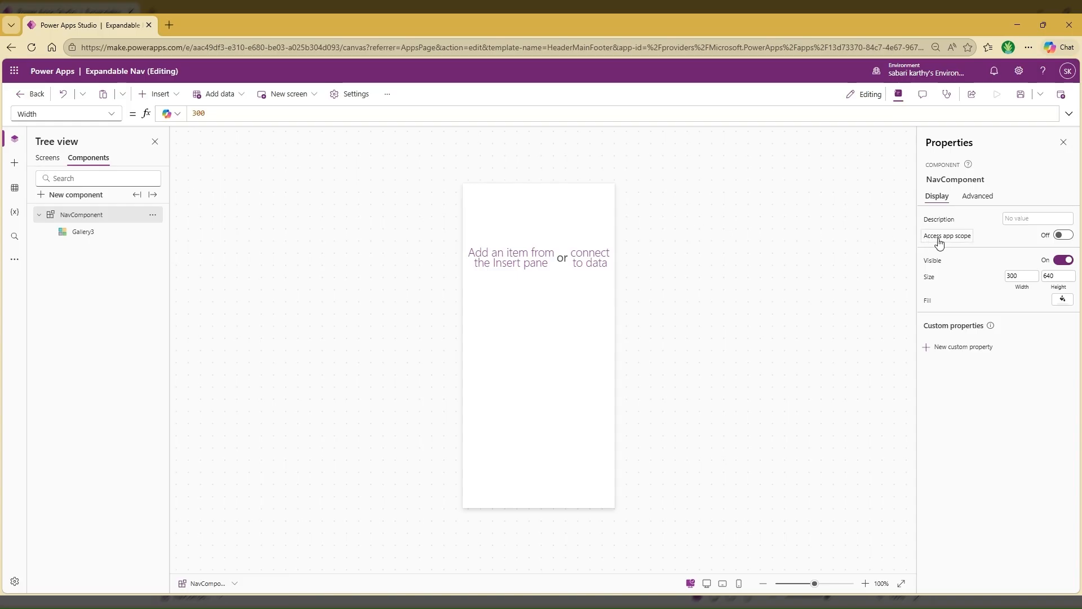
{"action": "left_click", "coordinate": [1067, 237]}
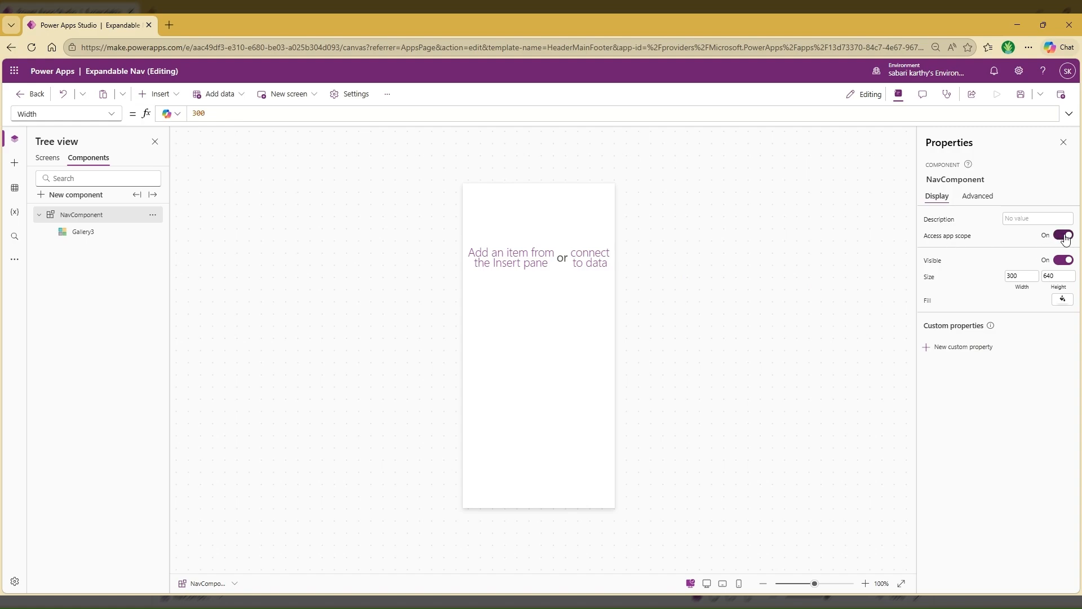
{"action": "left_click", "coordinate": [99, 233]}
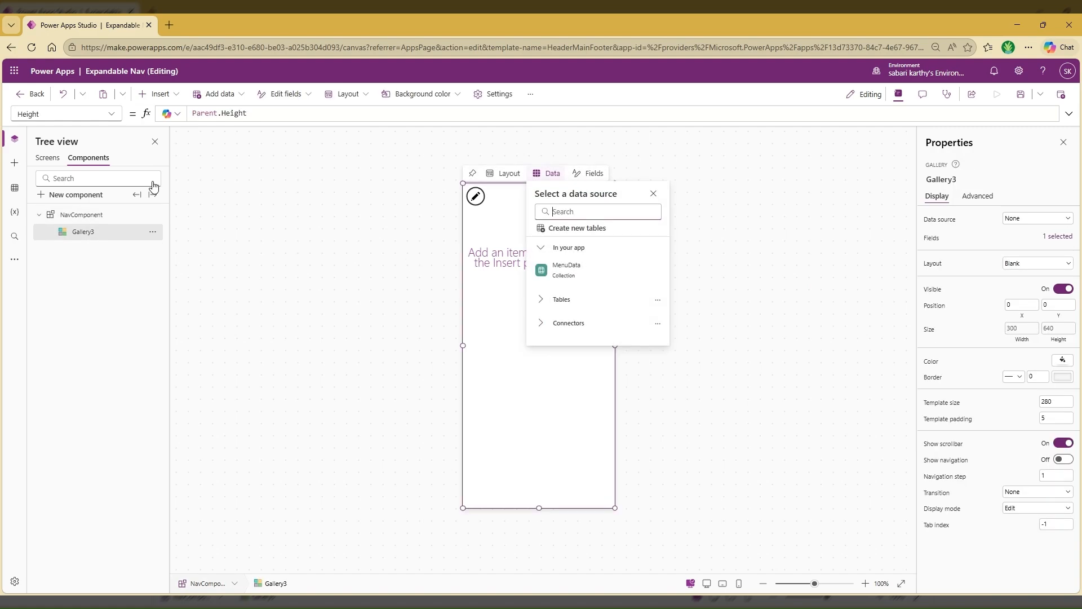
{"action": "left_click", "coordinate": [942, 221]}
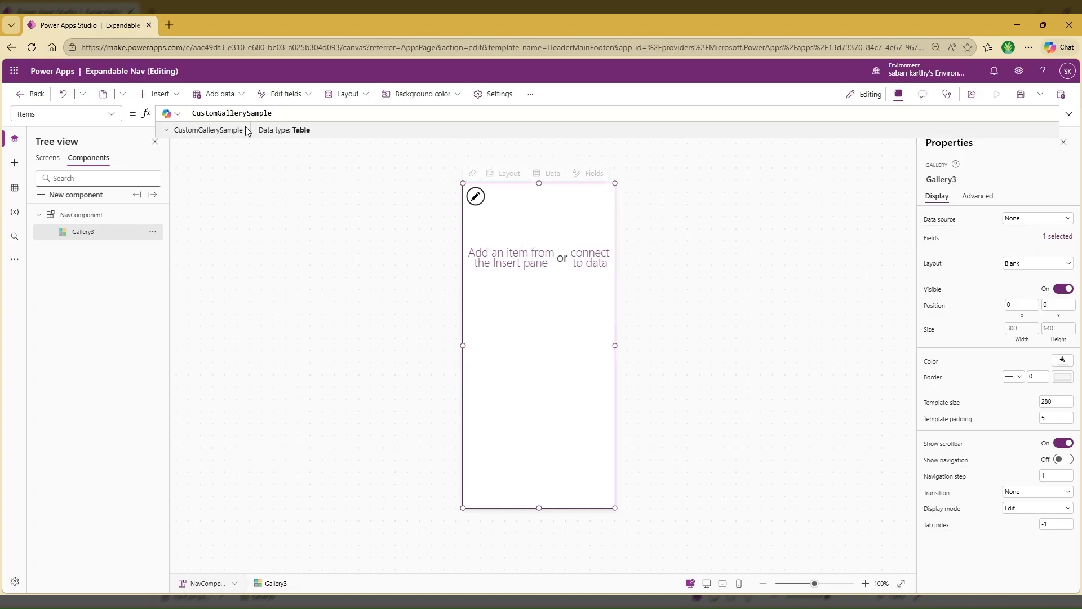
{"action": "double_click", "coordinate": [230, 114]}
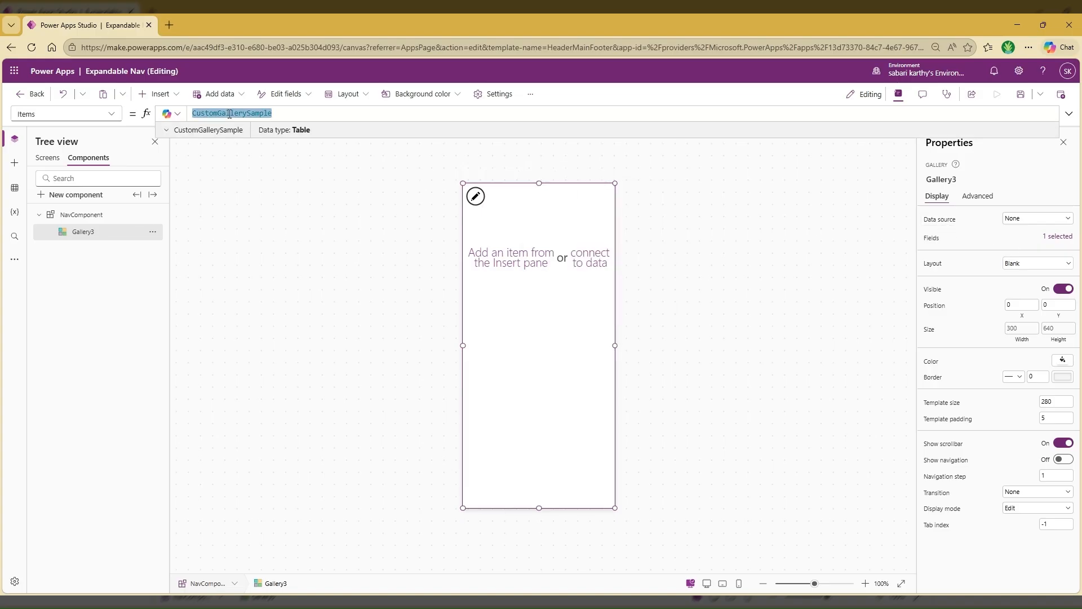
{"action": "type", "text": "NavMenu"}
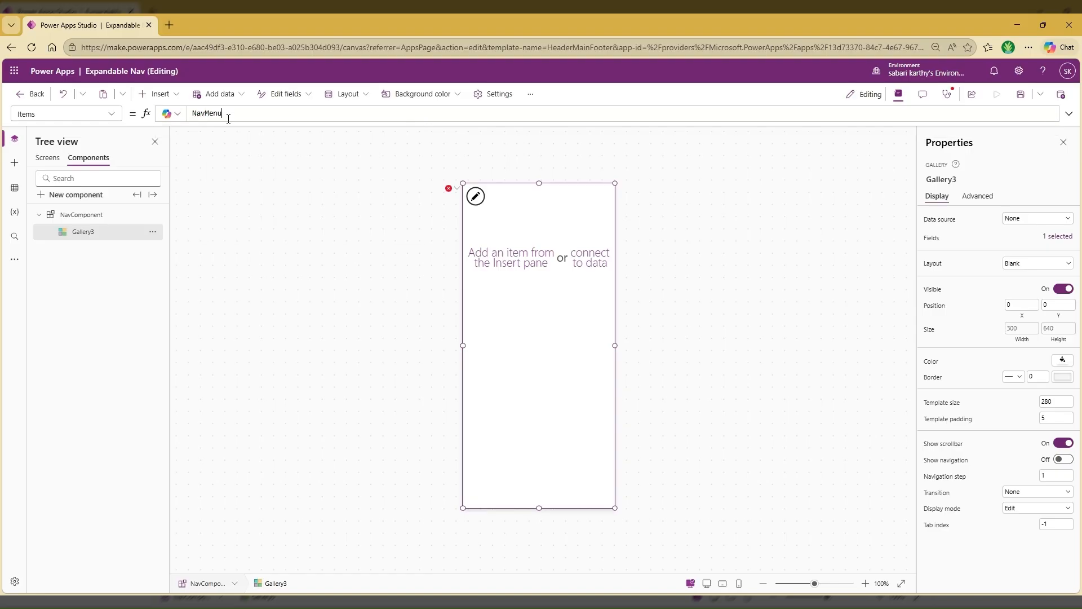
{"action": "key", "text": "Tab"}
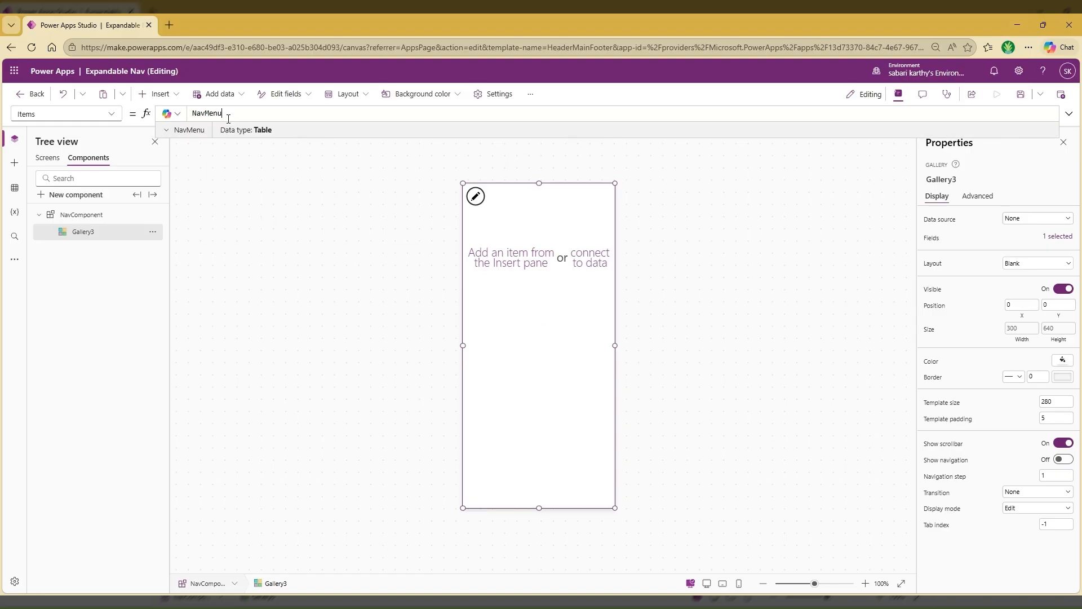
{"action": "double_click", "coordinate": [207, 114]}
{"action": "left_click", "coordinate": [187, 131]}
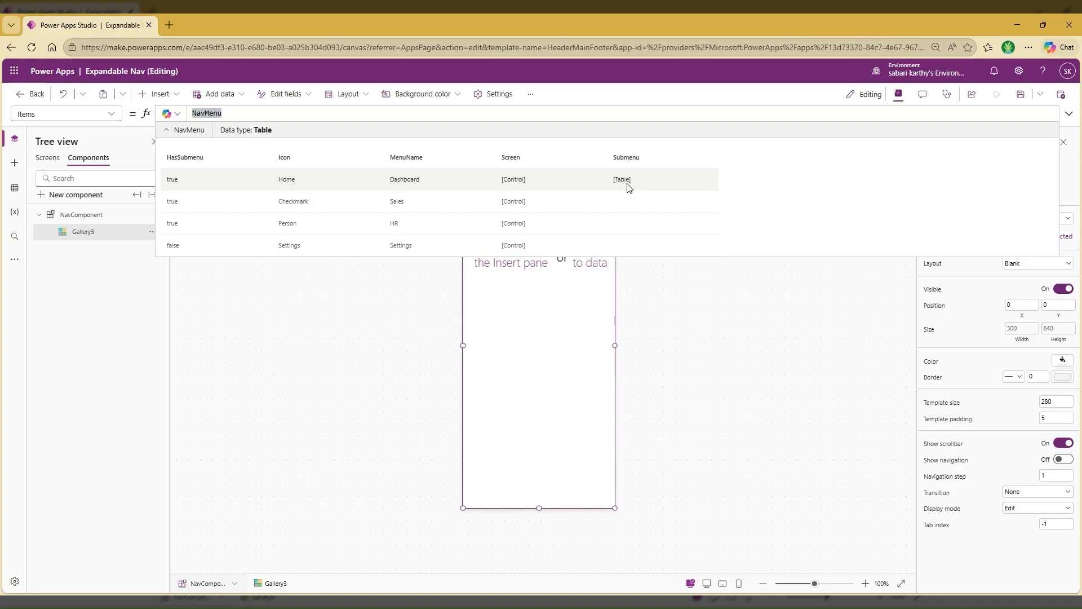
{"action": "left_click", "coordinate": [1069, 114]}
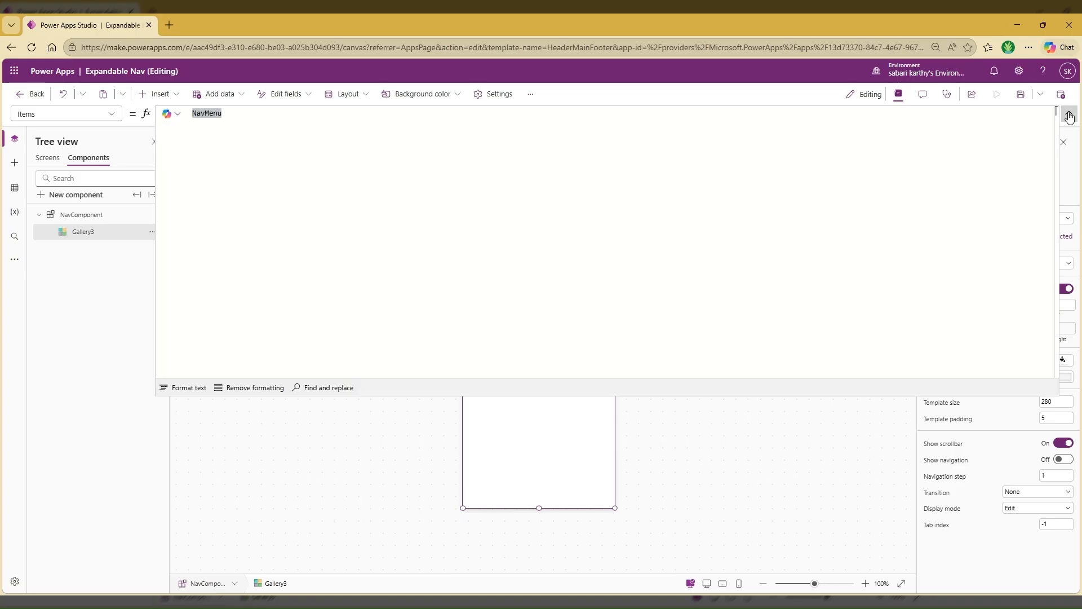
{"action": "left_click", "coordinate": [1069, 116]}
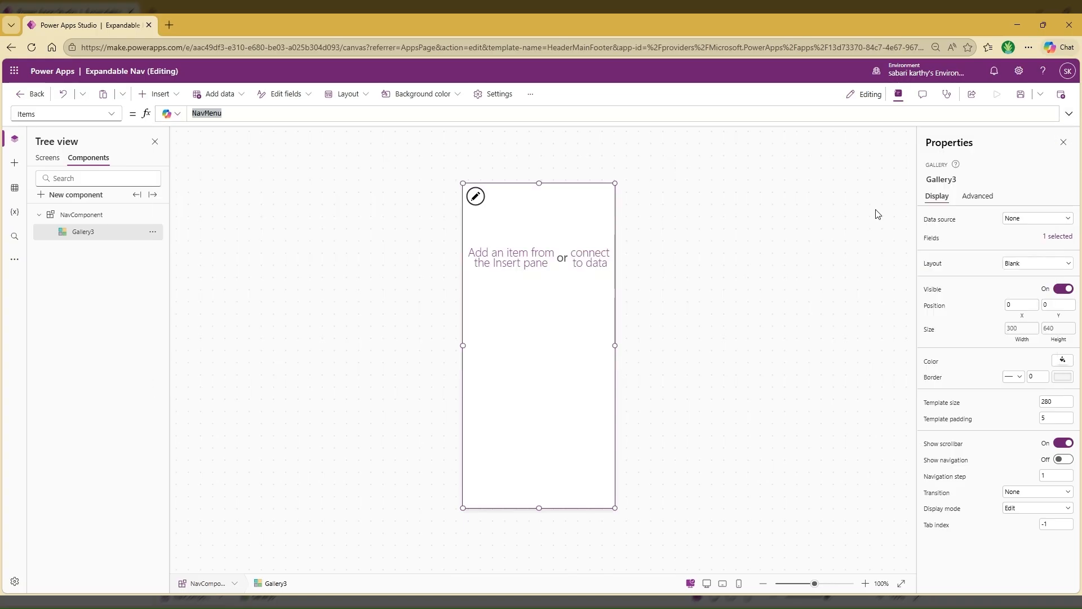
Select the gallery's template for editing and set the template padding to 0
{"action": "left_click", "coordinate": [480, 203]}
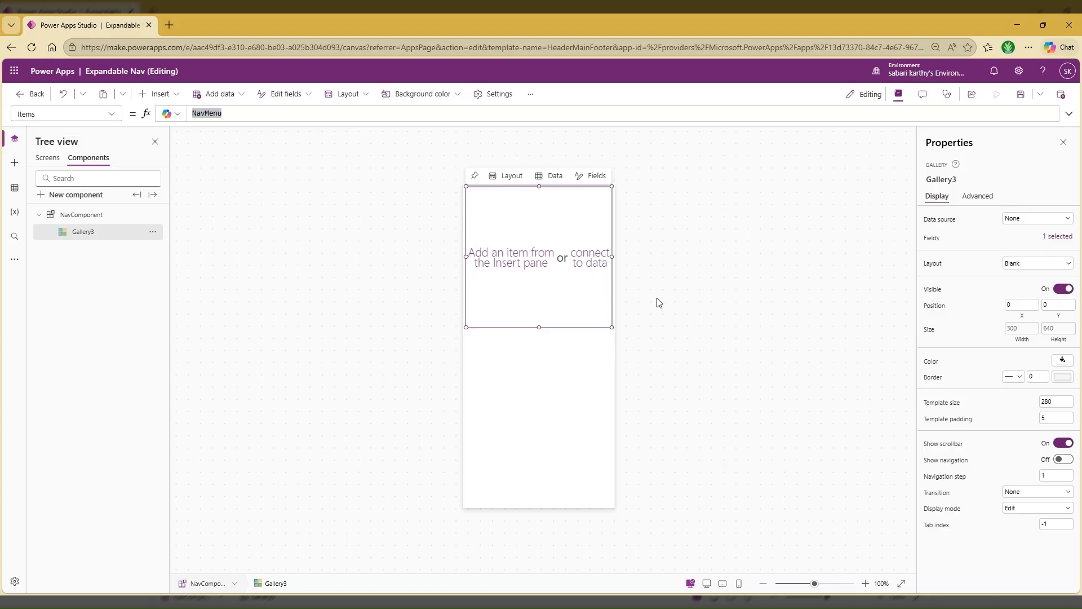
{"action": "left_click", "coordinate": [1043, 418]}
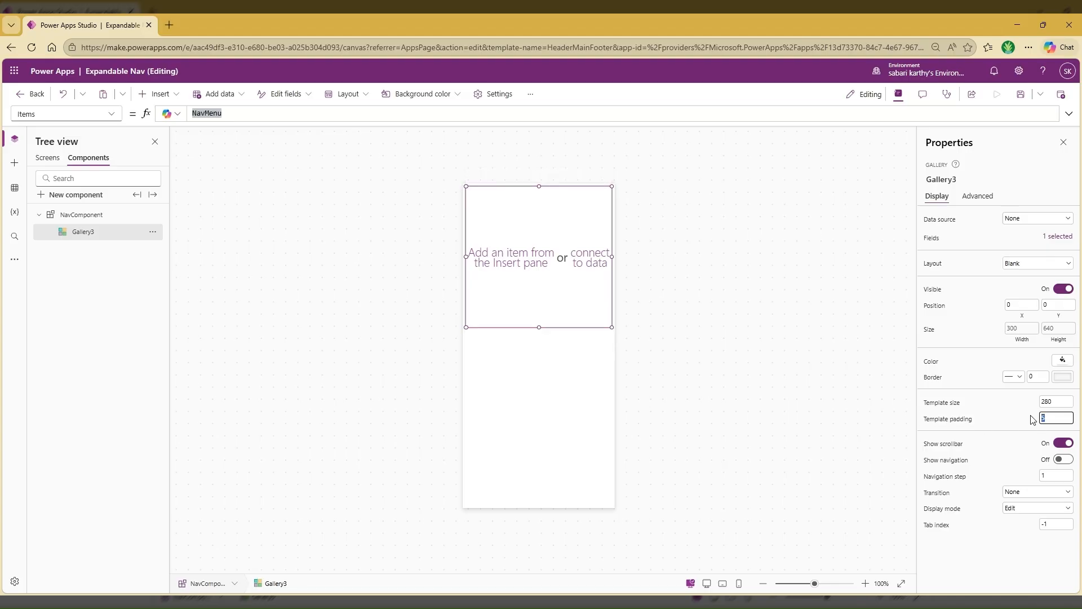
{"action": "key", "text": "Tab"}
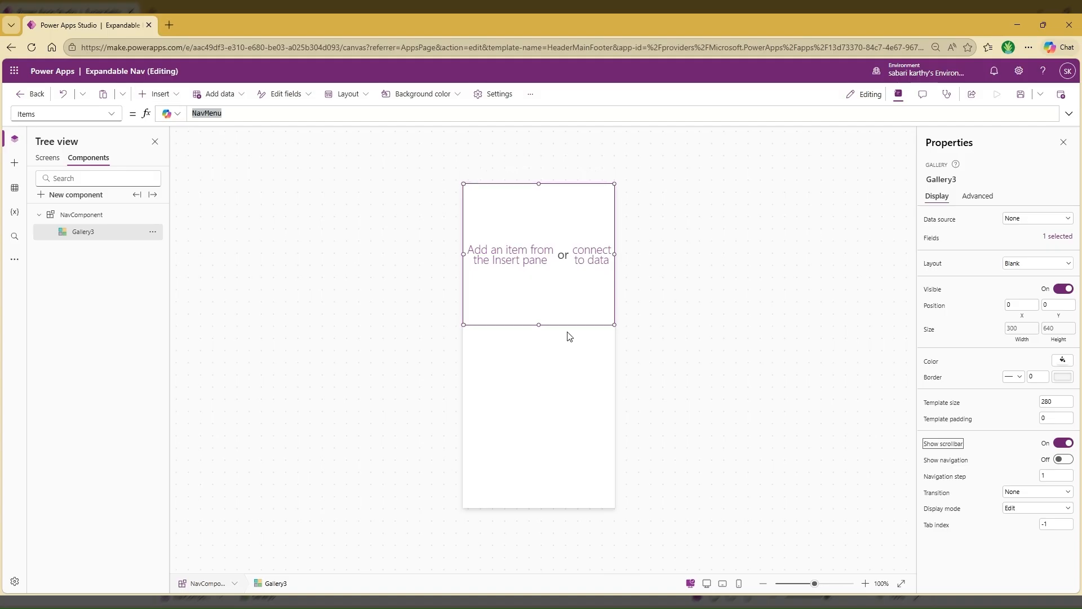
Insert a button into the gallery template and move it to the template's upper-left corner at X 0, Y 0
{"action": "left_click", "coordinate": [165, 94]}
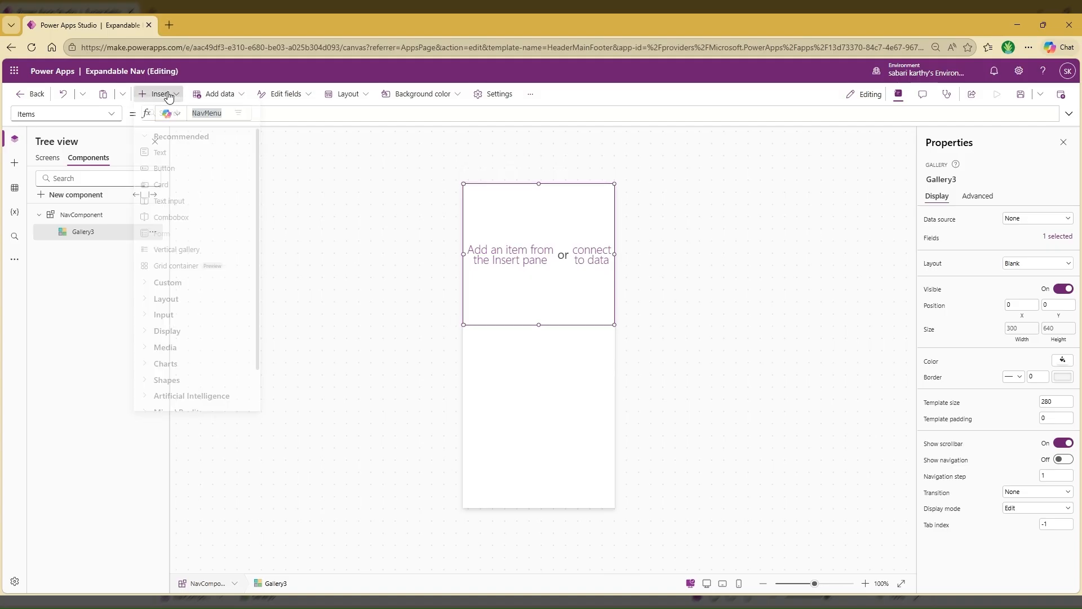
{"action": "left_click", "coordinate": [173, 174]}
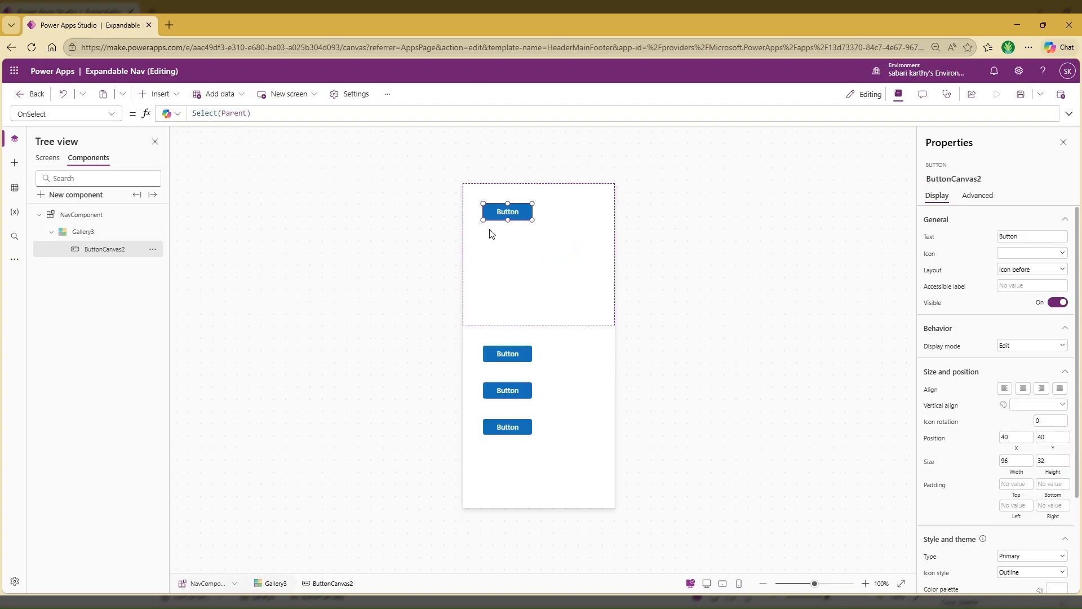
{"action": "left_click_drag", "start_coordinate": [506, 211], "coordinate": [461, 180]}
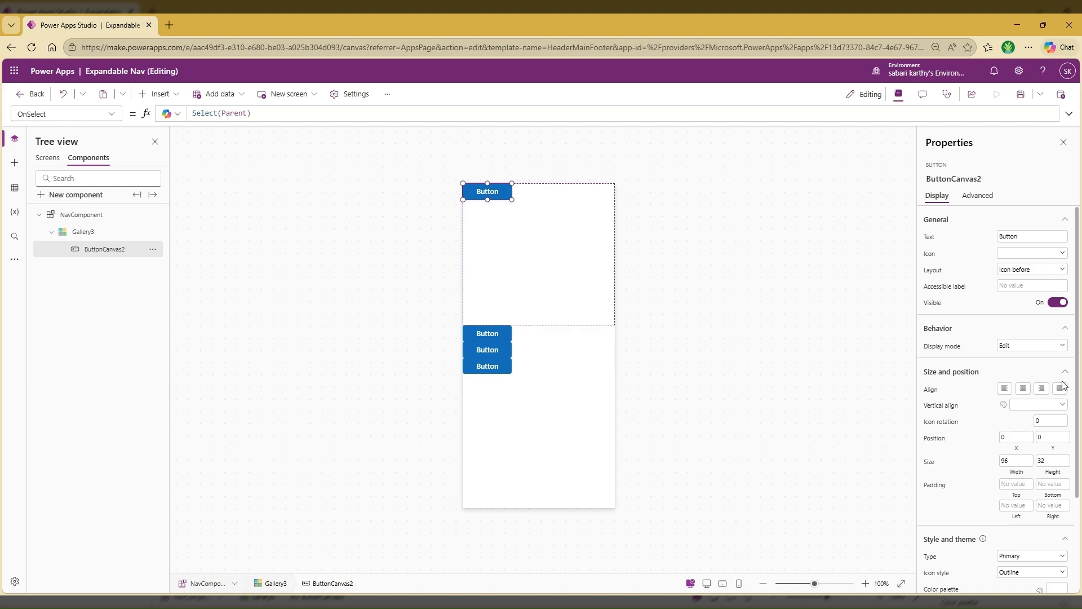
Set the button's width to Parent.TemplateWidth and align its text to the left
{"action": "left_click", "coordinate": [1016, 463]}
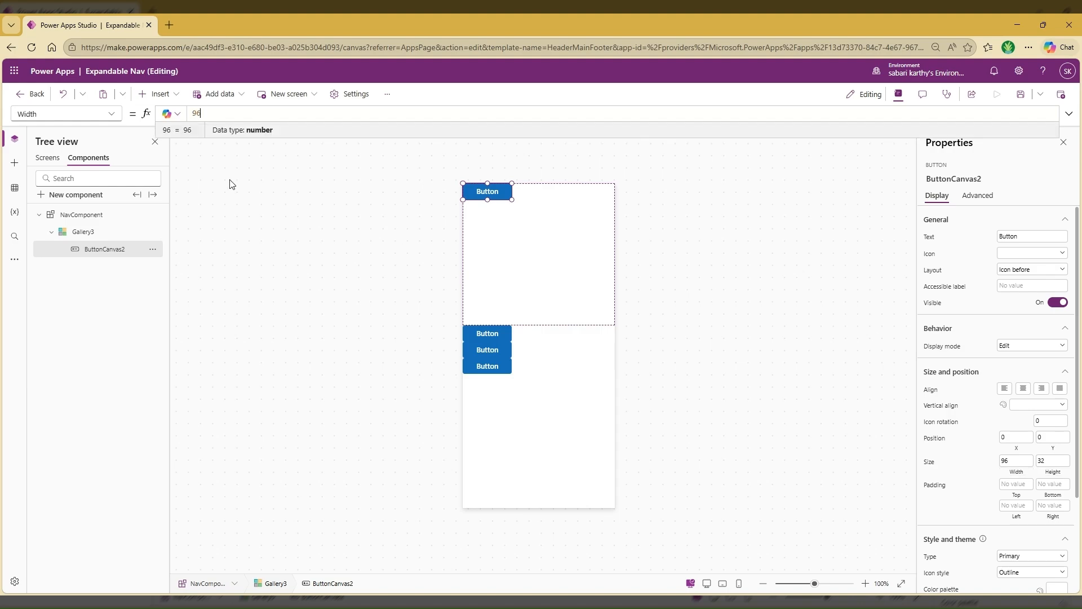
{"action": "type", "text": "Pa"}
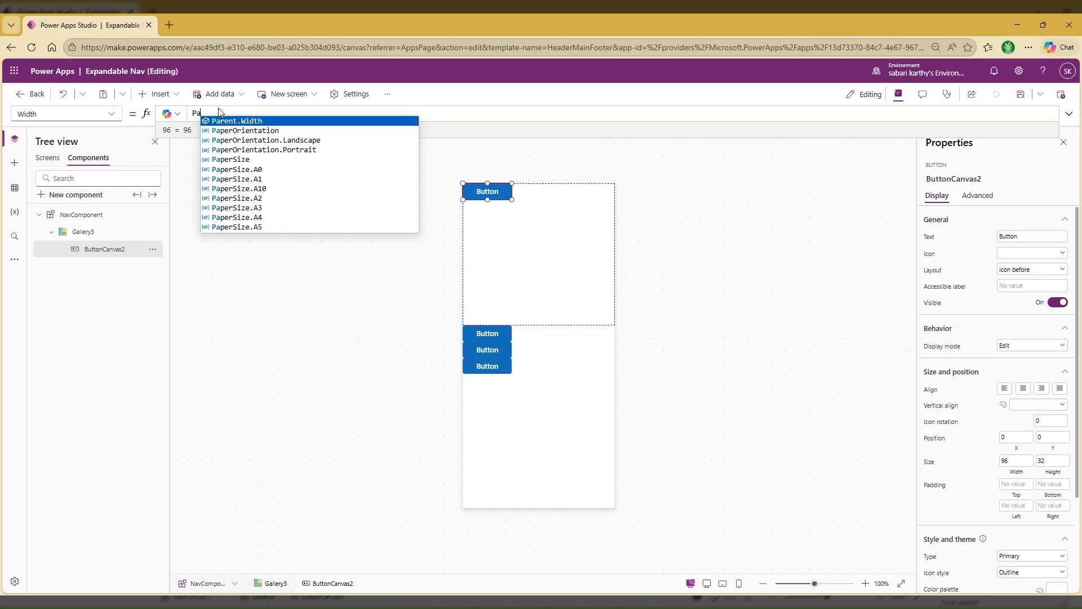
{"action": "type", "text": "rent.Te"}
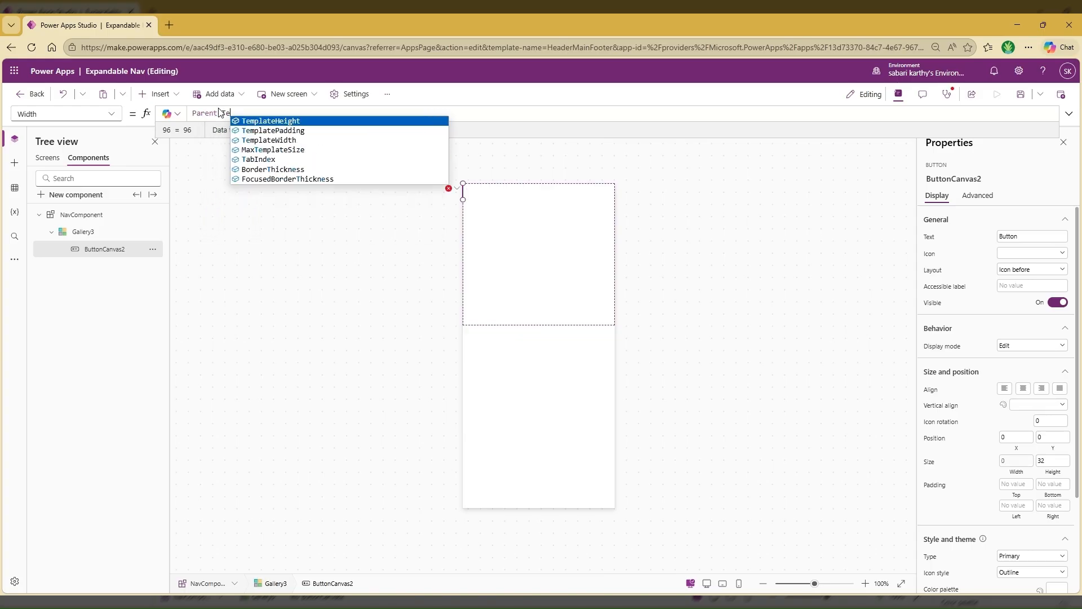
{"action": "left_click", "coordinate": [276, 139]}
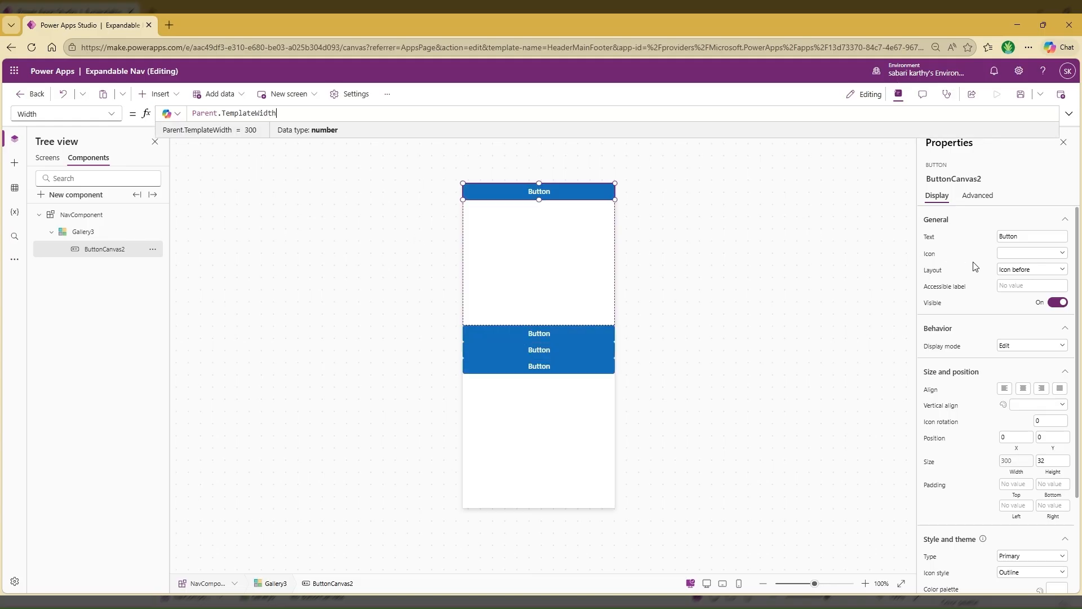
{"action": "left_click", "coordinate": [1002, 391]}
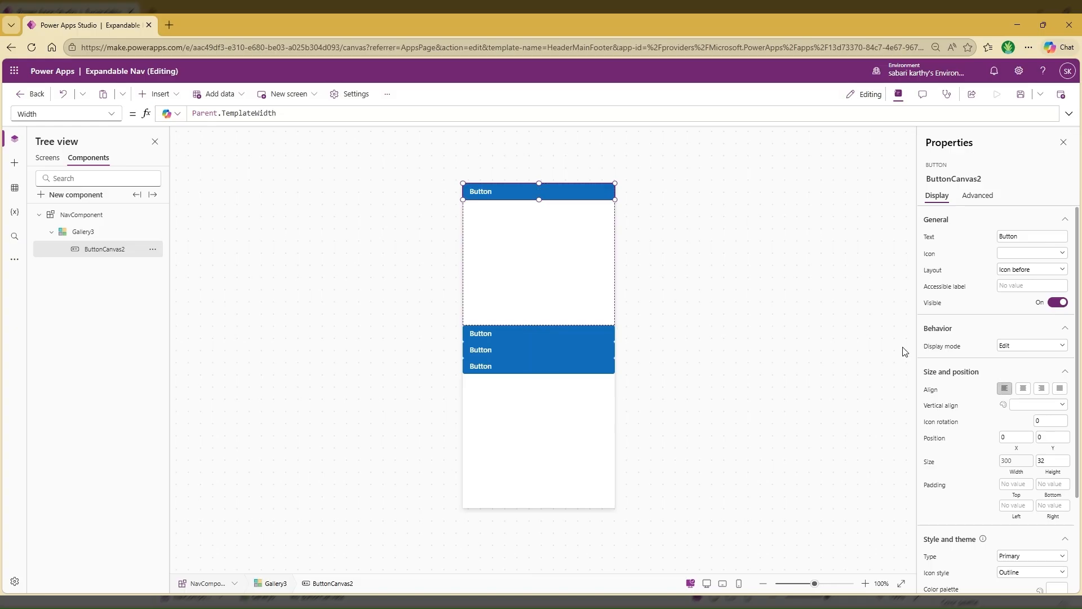
Set the gallery button's Icon property to ThisItem.Icon
{"action": "left_click", "coordinate": [929, 255]}
{"action": "left_click", "coordinate": [297, 113]}
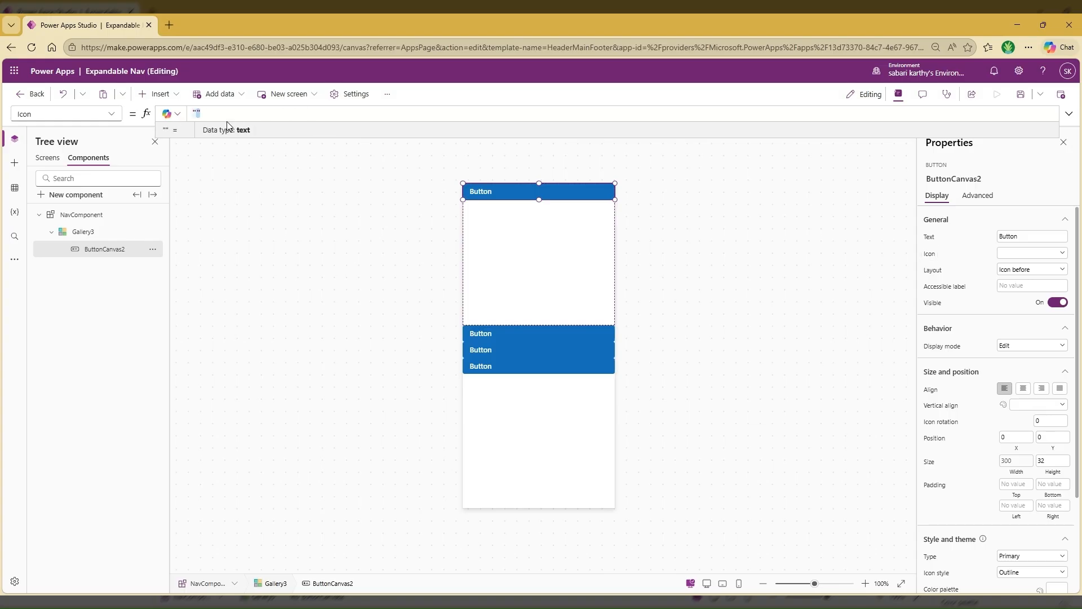
{"action": "type", "text": "Thisitem"}
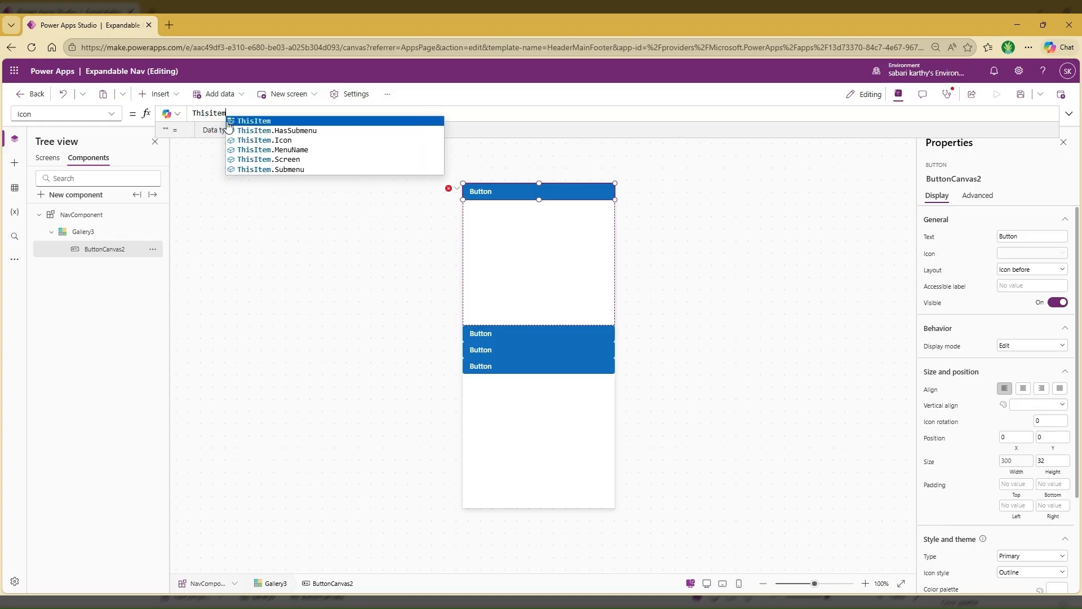
{"action": "left_click", "coordinate": [228, 122]}
{"action": "type", "text": ".Ic"}
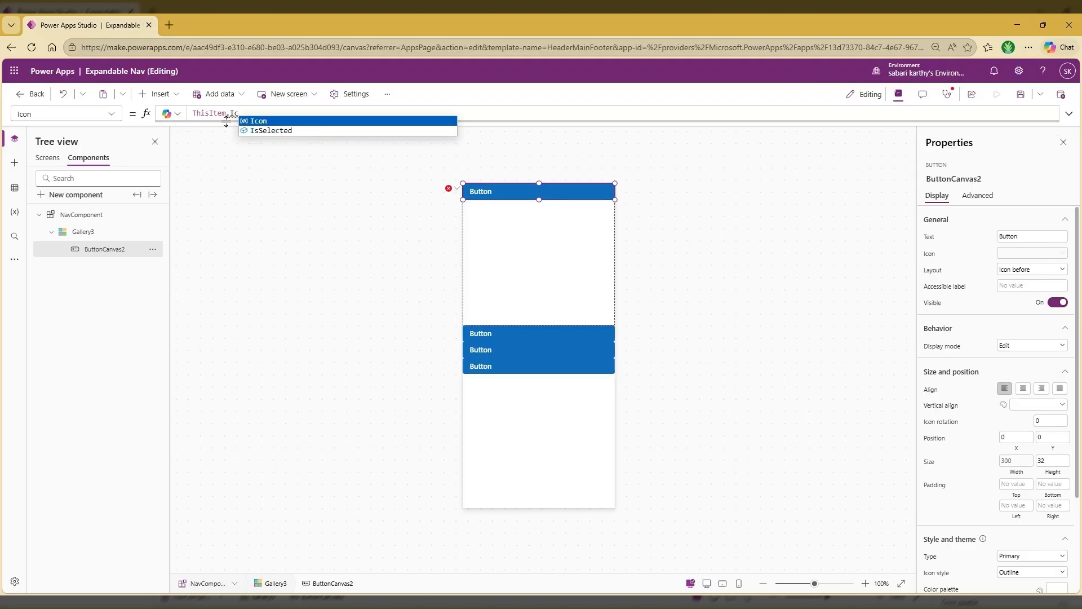
{"action": "key", "text": "Tab"}
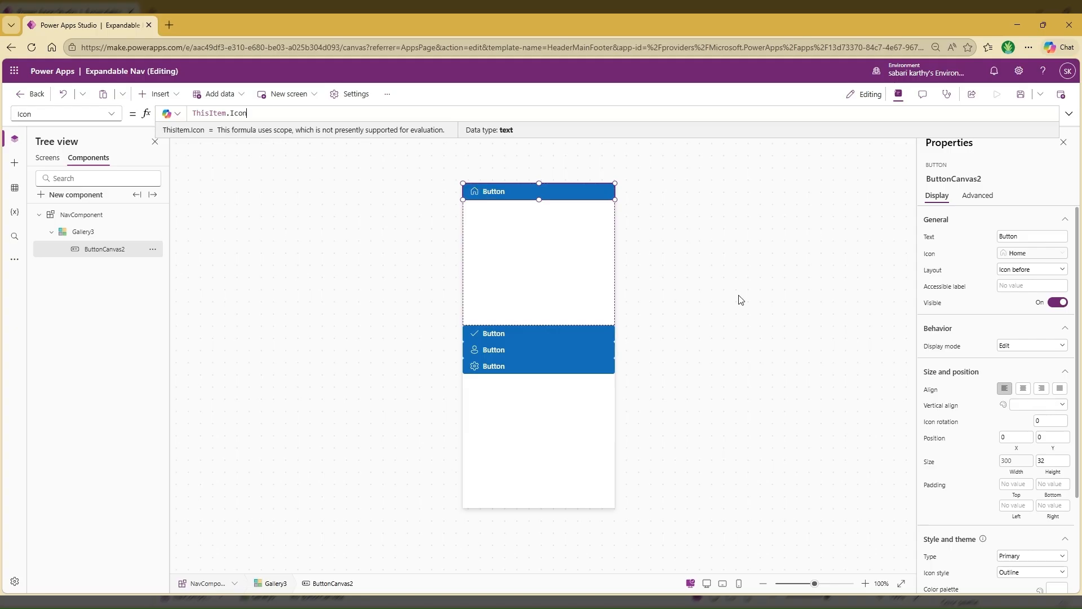
Change the menu button's icon style to Filled
{"action": "scroll", "coordinate": [1024, 326], "scroll_direction": "down", "scroll_amount": 1}
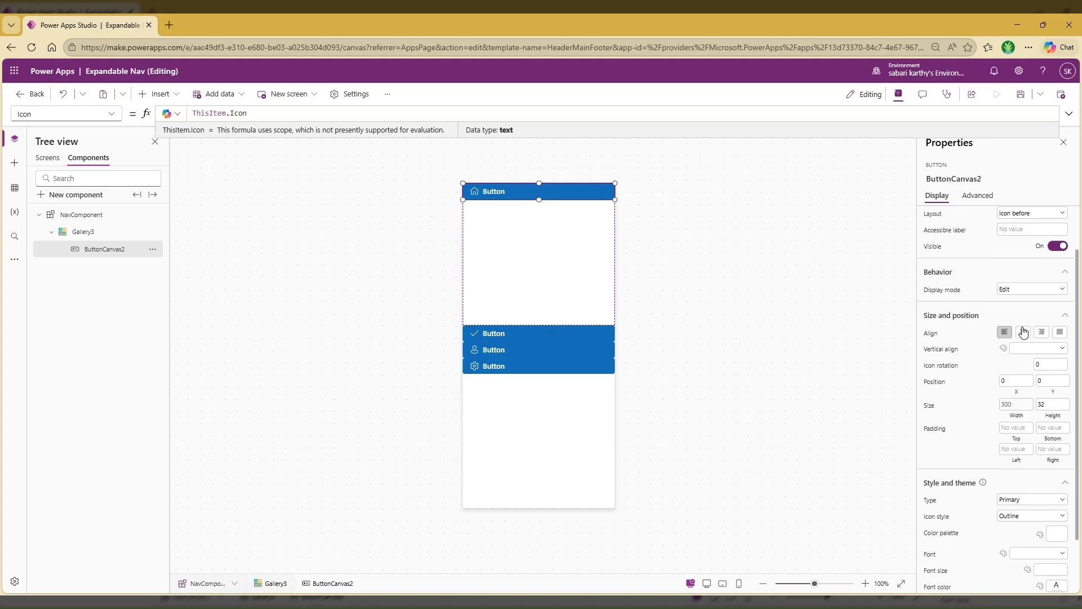
{"action": "left_click", "coordinate": [1022, 516]}
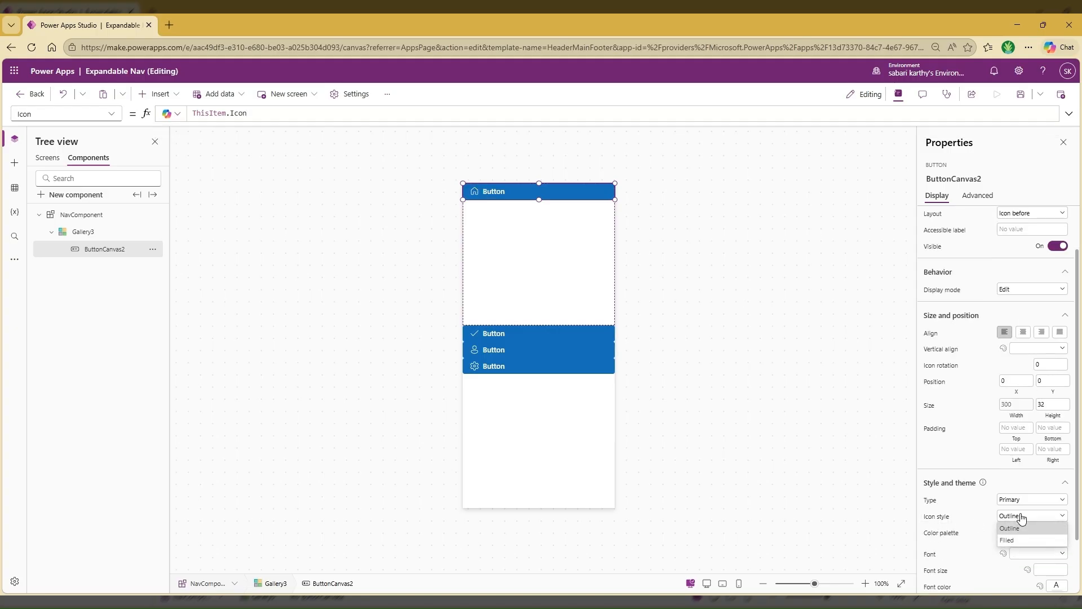
{"action": "left_click", "coordinate": [1021, 545]}
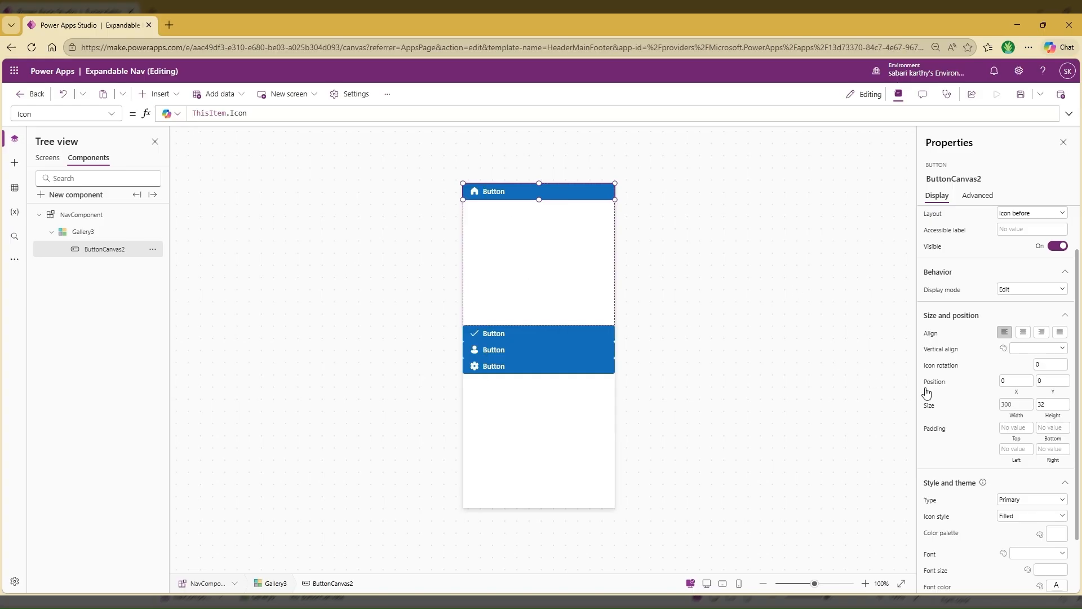
Set the menu button's Text property to ThisItem.MenuName
{"action": "scroll", "coordinate": [927, 392], "scroll_direction": "up", "scroll_amount": 1}
{"action": "left_click", "coordinate": [930, 238]}
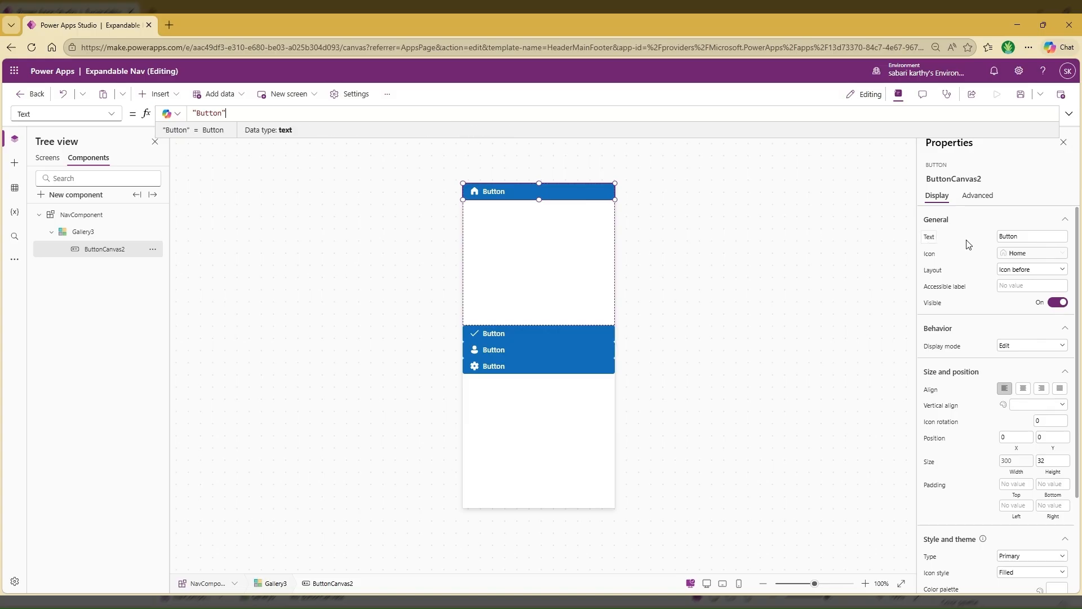
{"action": "left_click_drag", "start_coordinate": [235, 114], "coordinate": [185, 113]}
{"action": "type", "text": "This"}
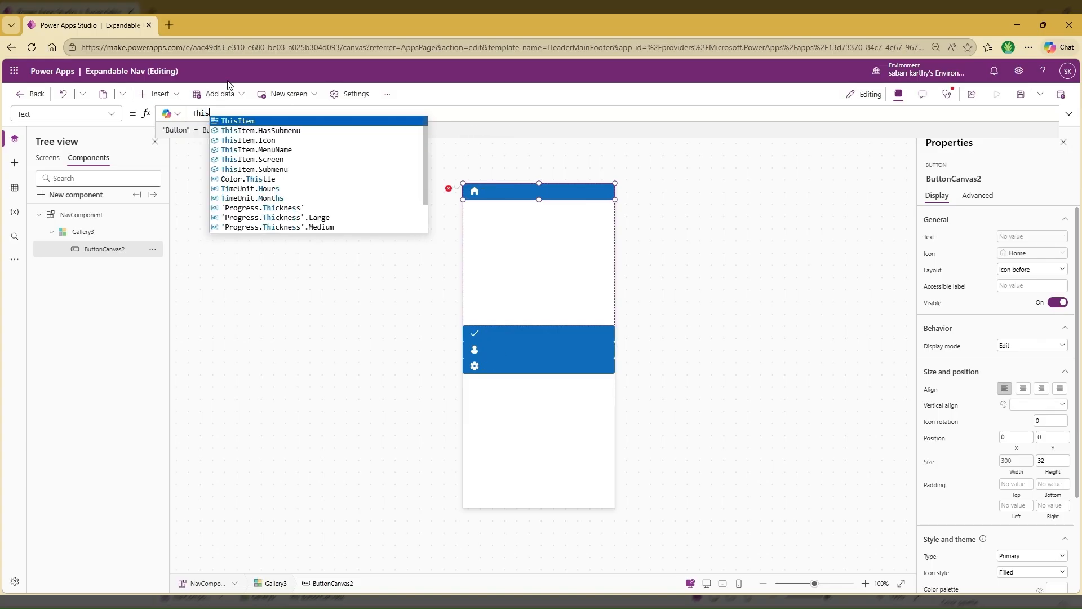
{"action": "key", "text": "Tab"}
{"action": "type", "text": ".MenuName"}
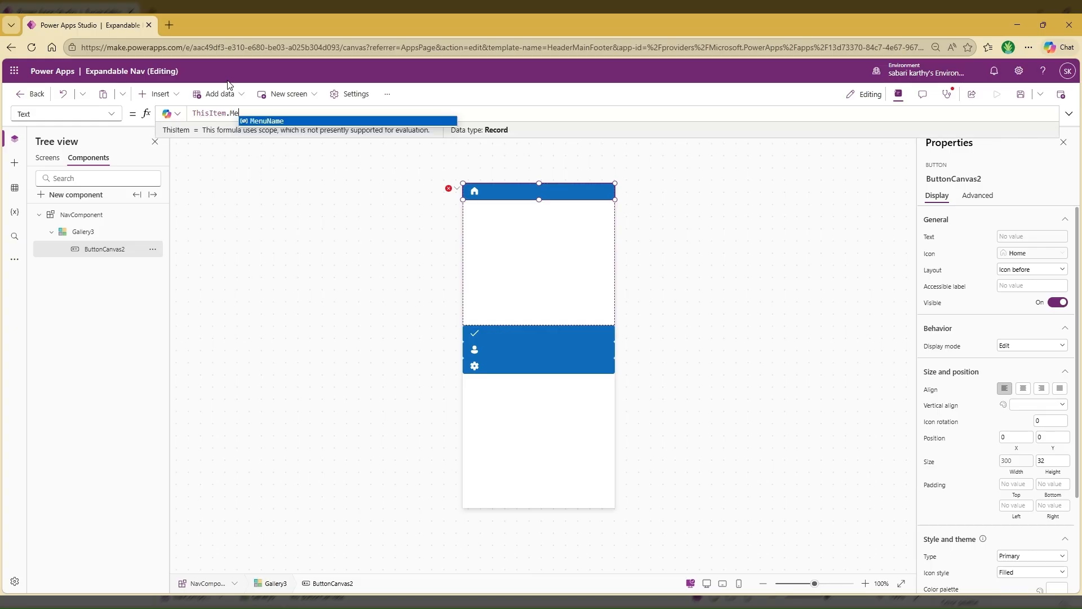
{"action": "key", "text": "Tab"}
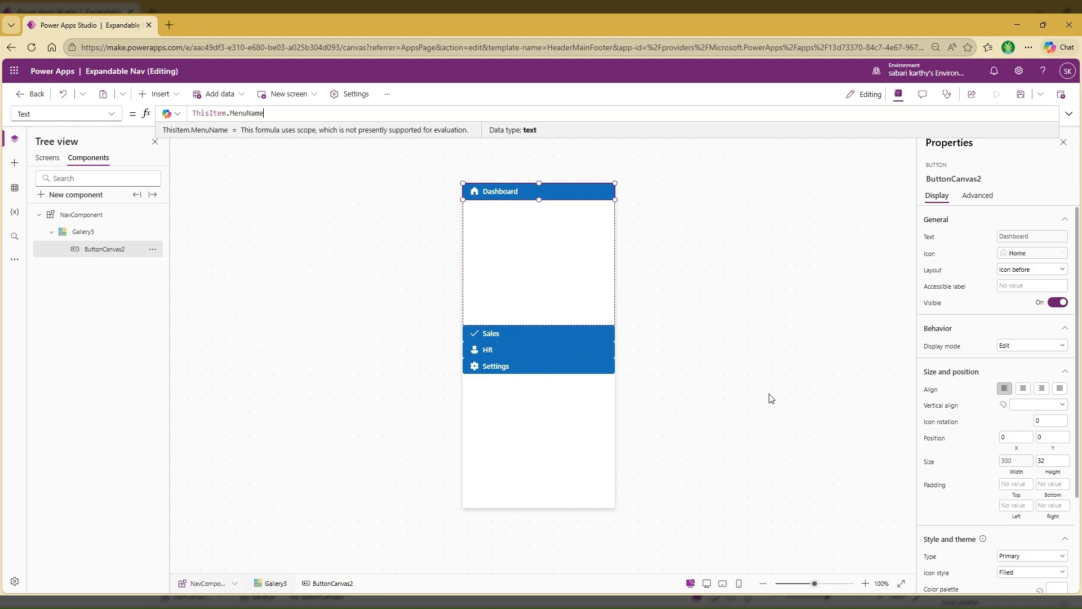
Change the menu button's type to Transparent
{"action": "scroll", "coordinate": [1009, 449], "scroll_direction": "down", "scroll_amount": 2}
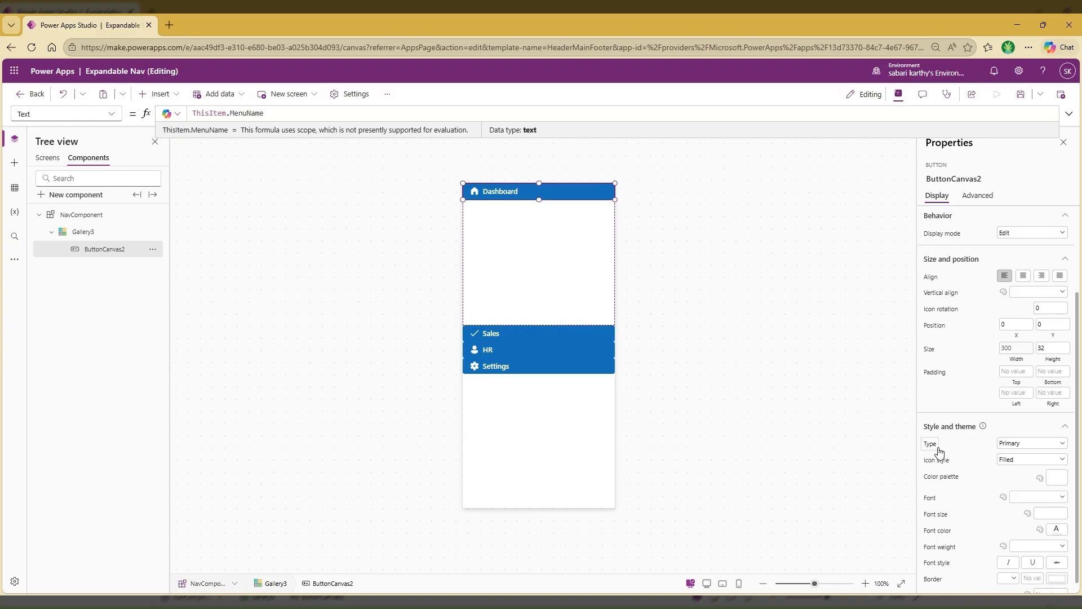
{"action": "left_click", "coordinate": [1021, 445]}
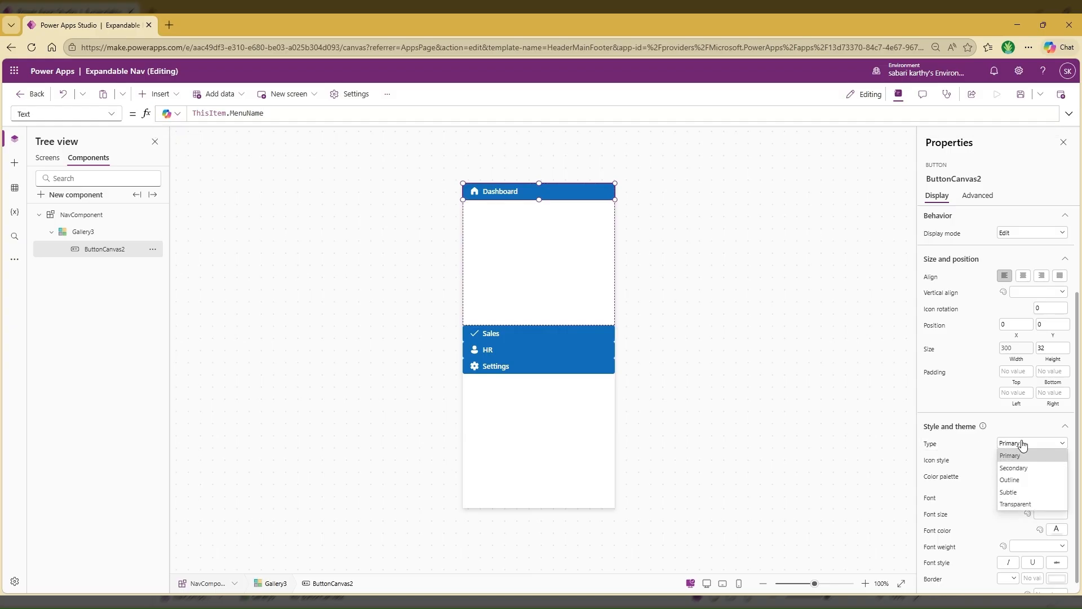
{"action": "left_click", "coordinate": [1019, 503]}
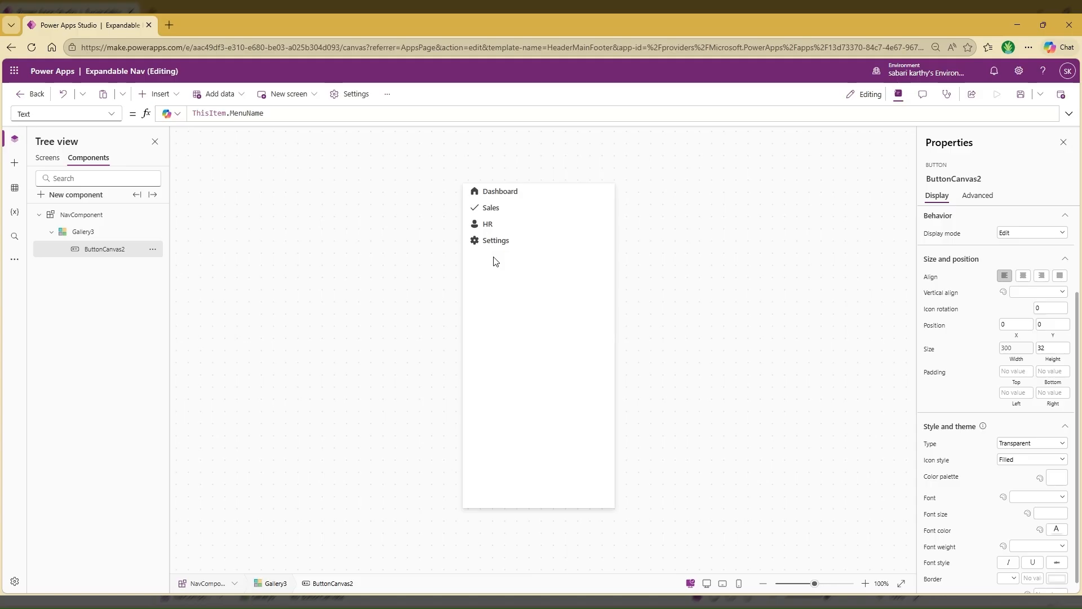
Extend the menu button's OnSelect formula to Select(Parent);Navigate(ThisItem.Screen,ScreenTransition.CoverRight)
{"action": "left_click", "coordinate": [495, 211]}
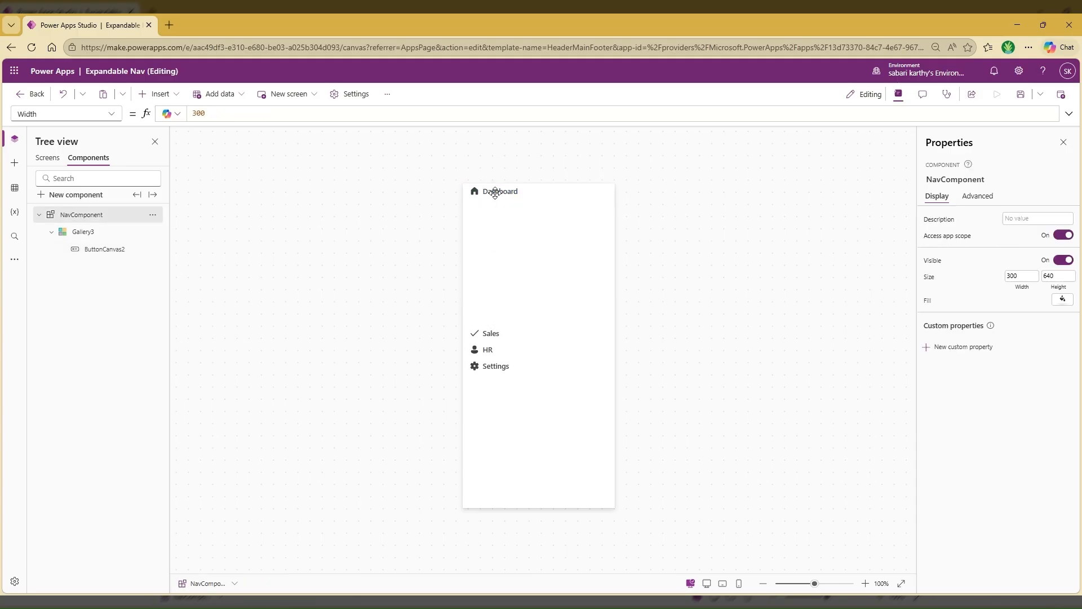
{"action": "left_click", "coordinate": [495, 192]}
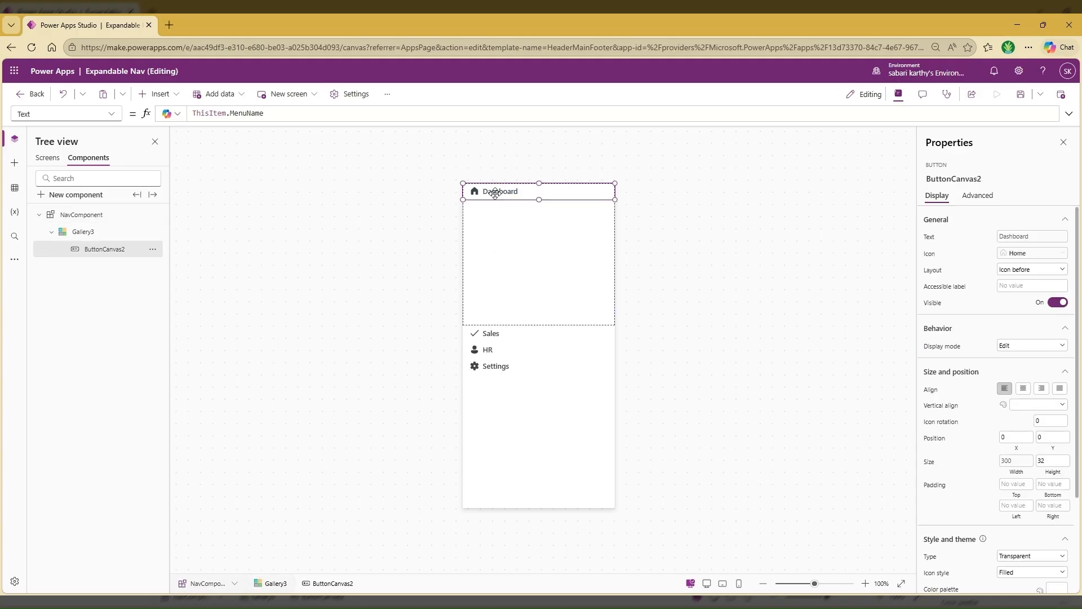
{"action": "left_click", "coordinate": [111, 115]}
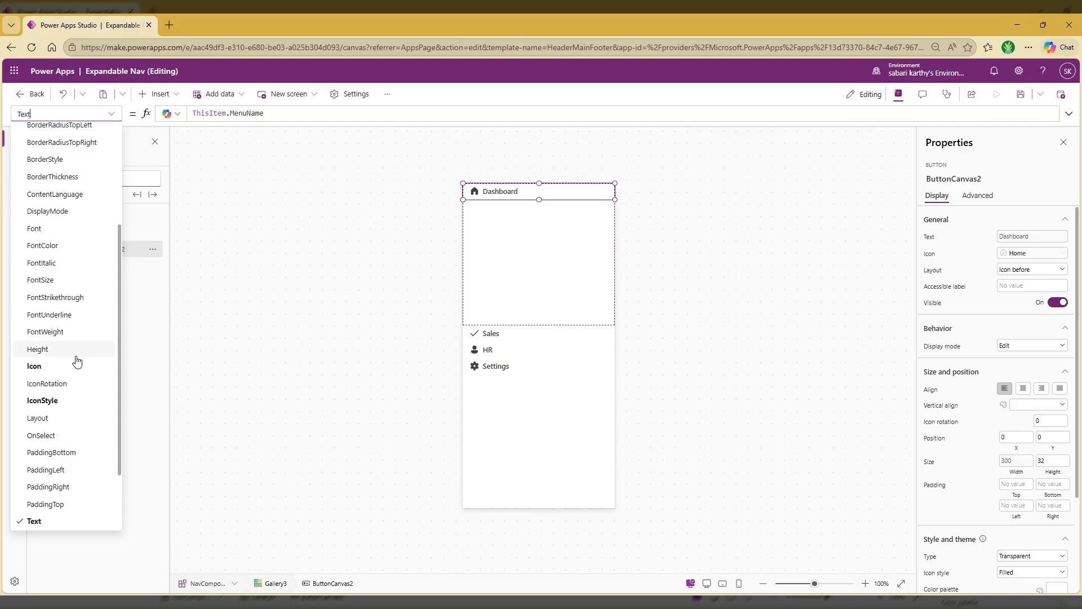
{"action": "left_click", "coordinate": [84, 435]}
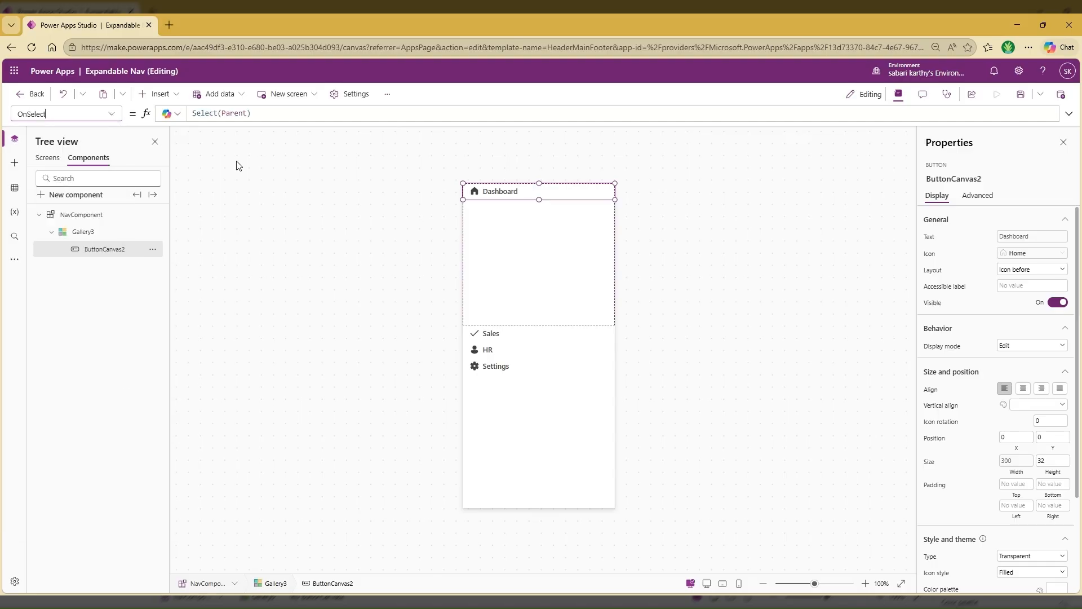
{"action": "left_click", "coordinate": [266, 114]}
{"action": "type", "text": ";Navigate"}
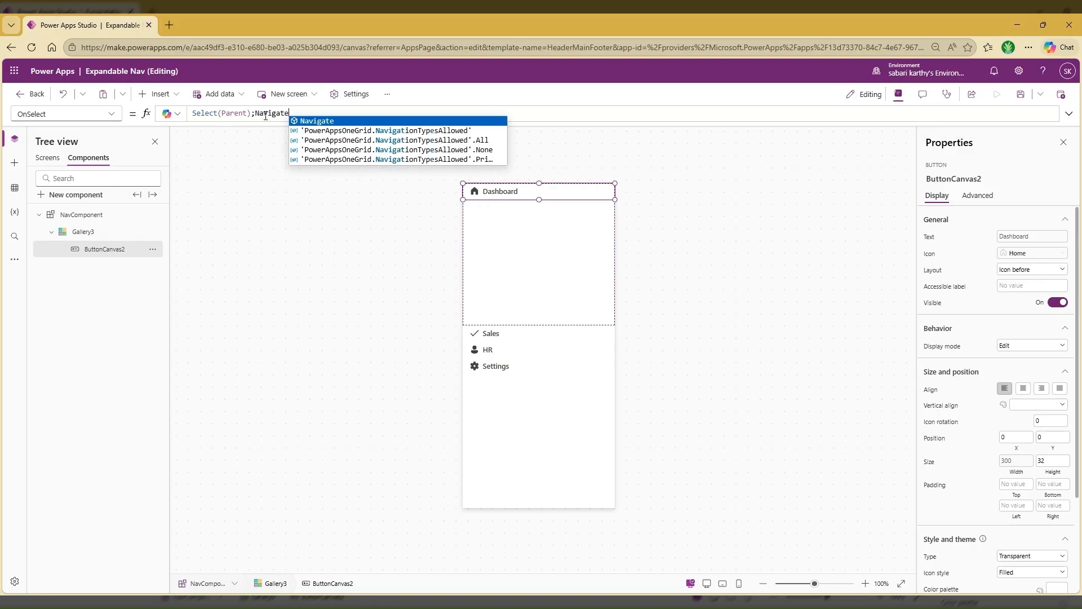
{"action": "type", "text": "("}
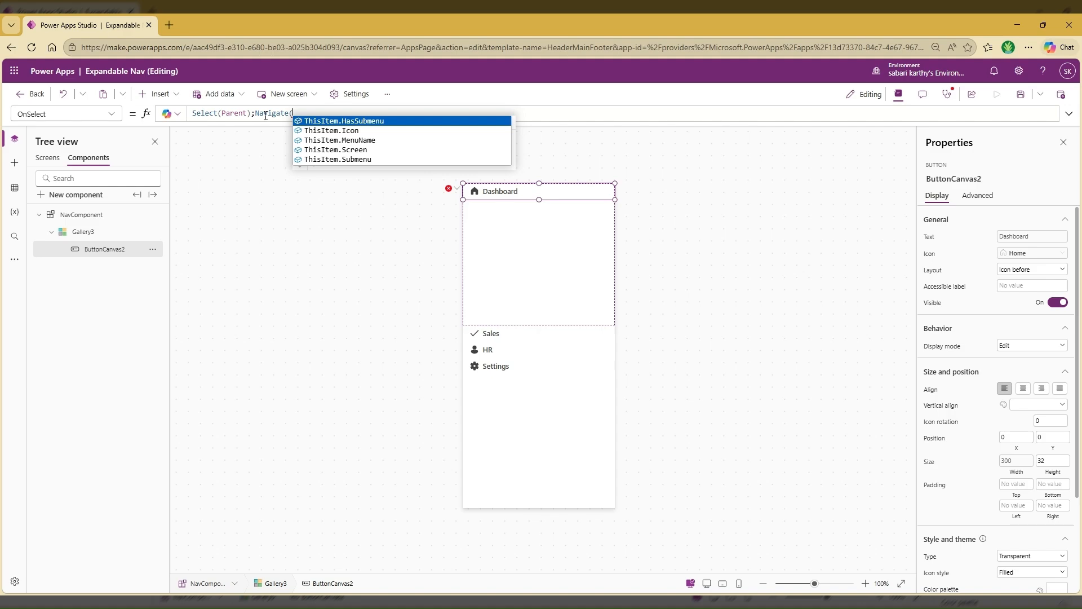
{"action": "left_click", "coordinate": [361, 150]}
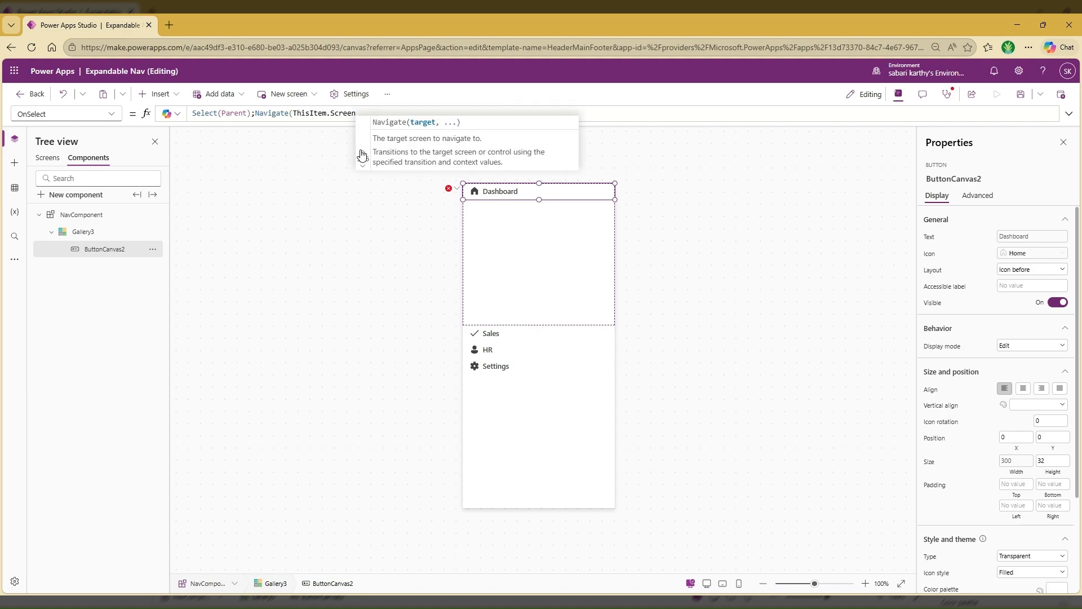
{"action": "type", "text": ","}
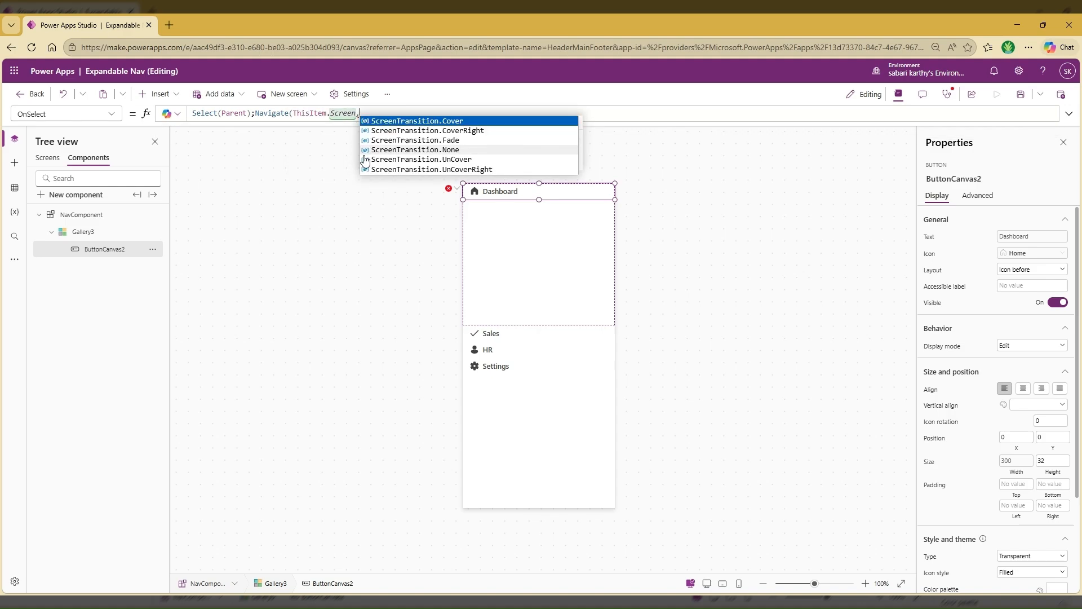
{"action": "left_click", "coordinate": [403, 132]}
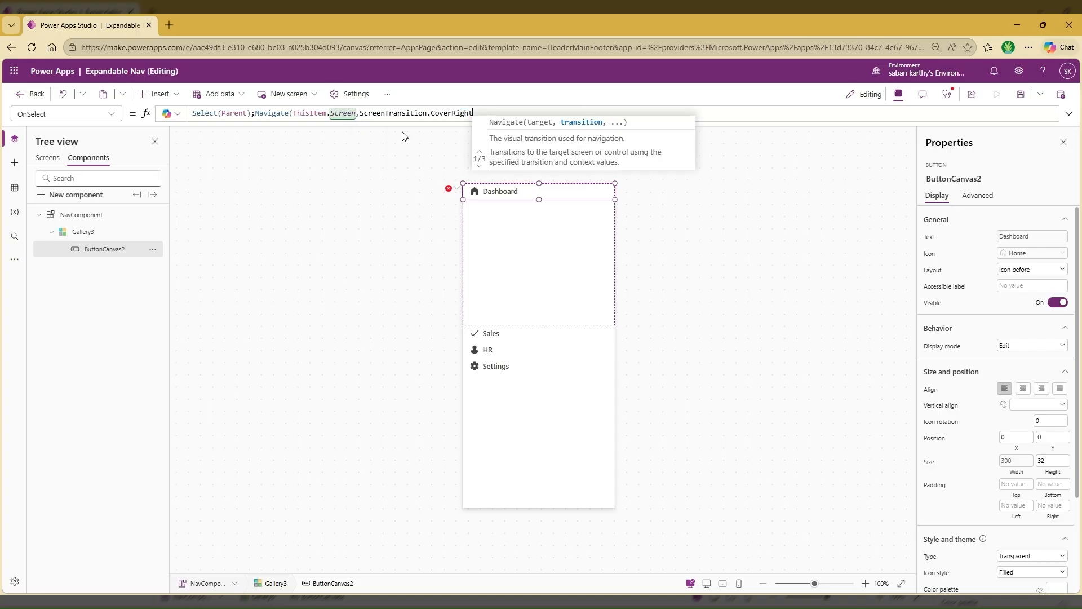
{"action": "type", "text": ")"}
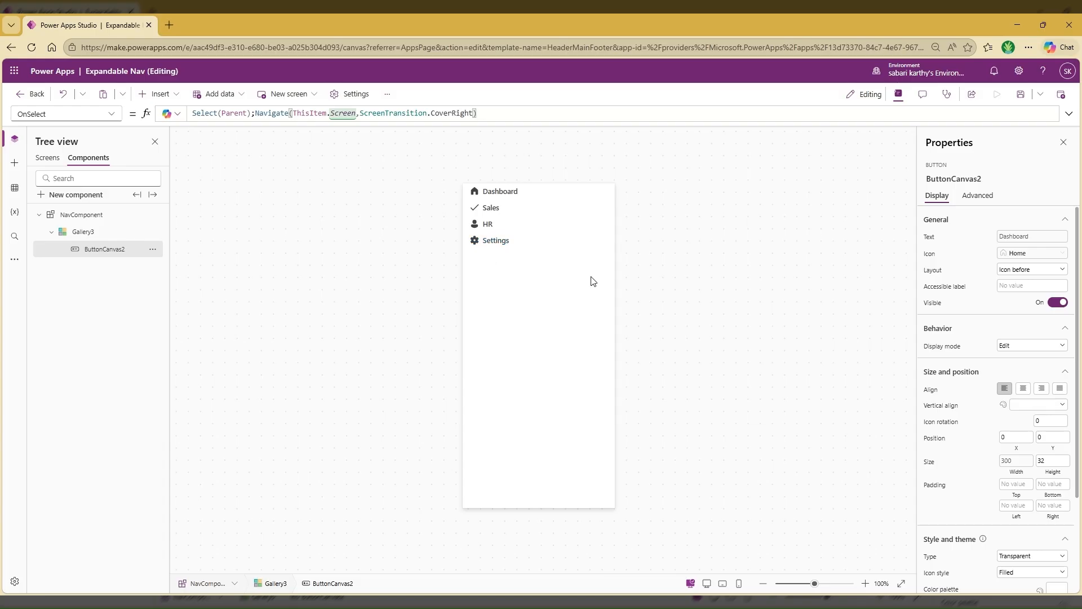
Insert a second button into the gallery template and move it to the template's upper-right corner at X 204, Y 0
{"action": "left_click", "coordinate": [601, 202]}
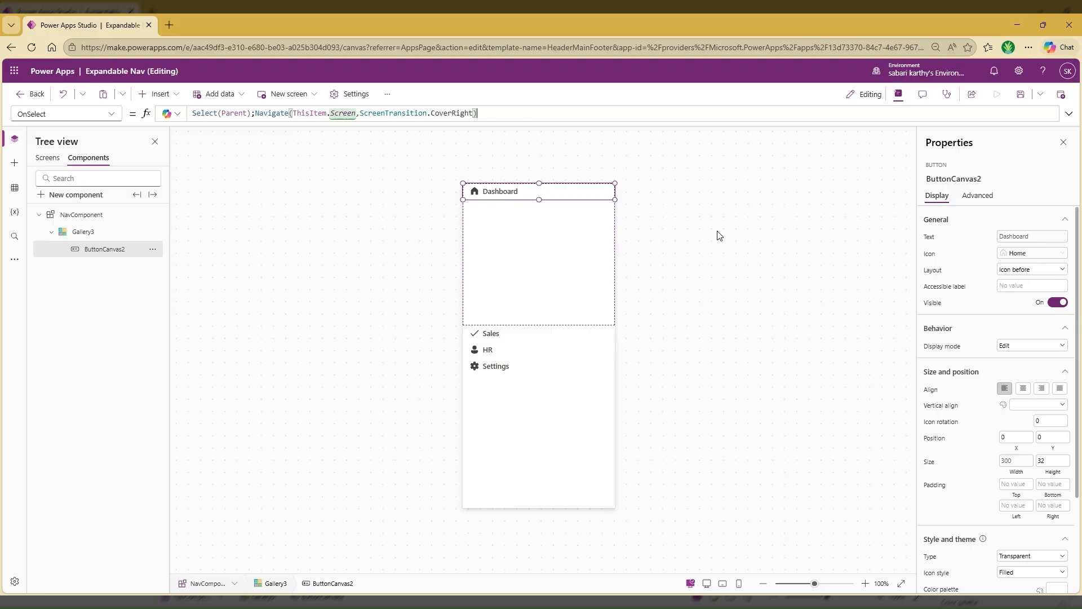
{"action": "left_click", "coordinate": [538, 270]}
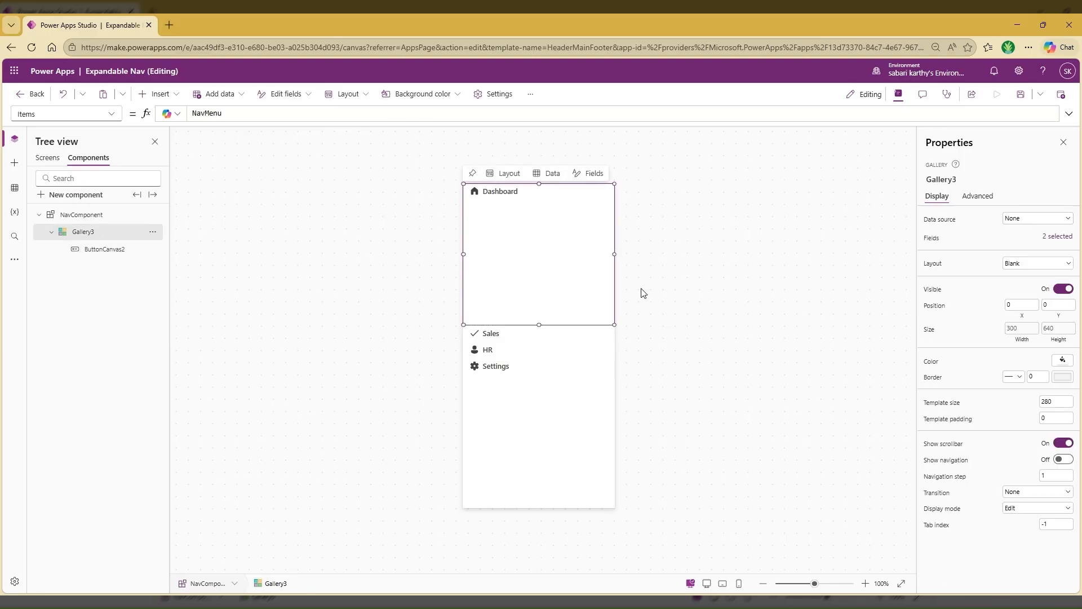
{"action": "left_click", "coordinate": [158, 93]}
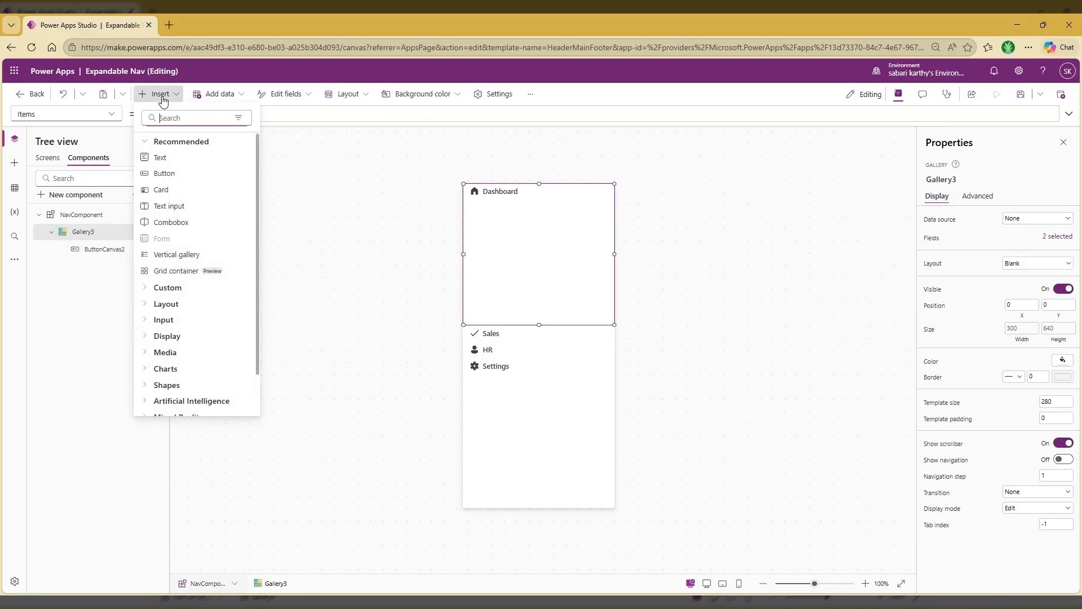
{"action": "left_click", "coordinate": [166, 174]}
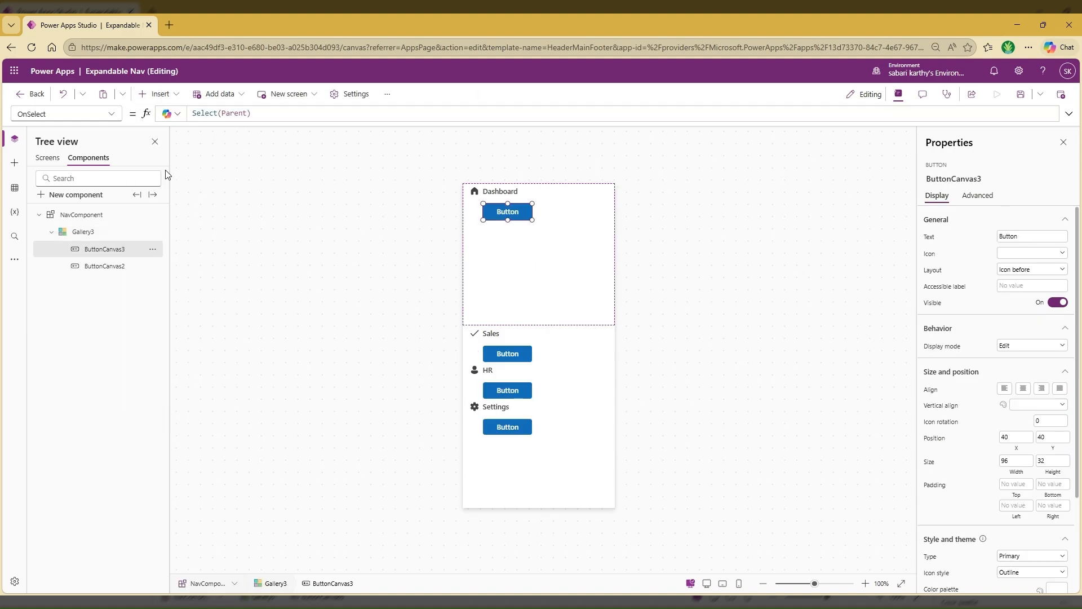
{"action": "left_click_drag", "start_coordinate": [513, 212], "coordinate": [616, 192]}
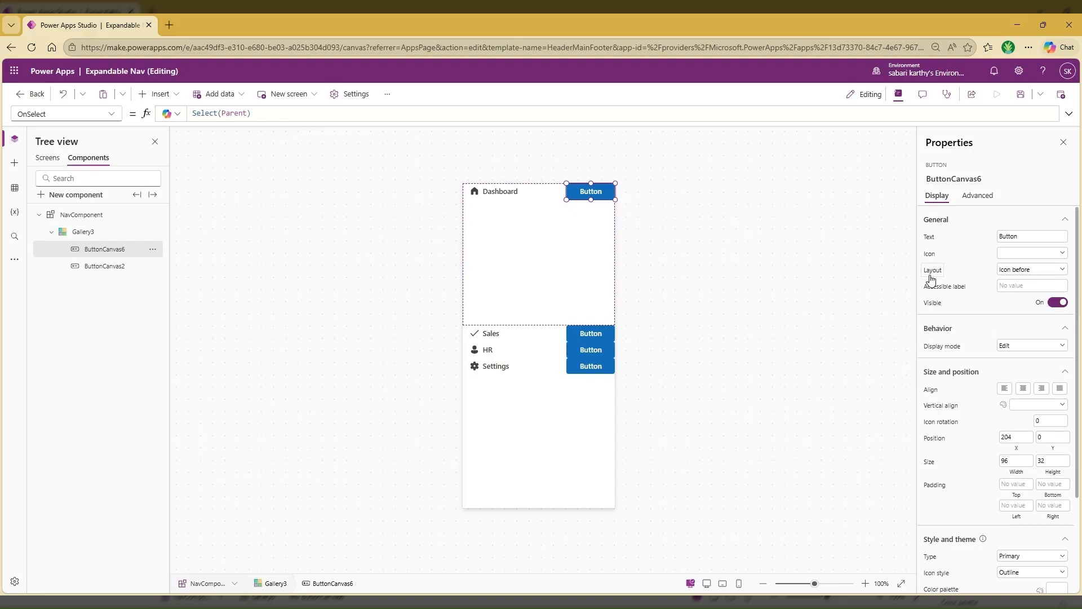
Set the second button's layout to Icon only and its icon to ChevronRight
{"action": "left_click", "coordinate": [1014, 270]}
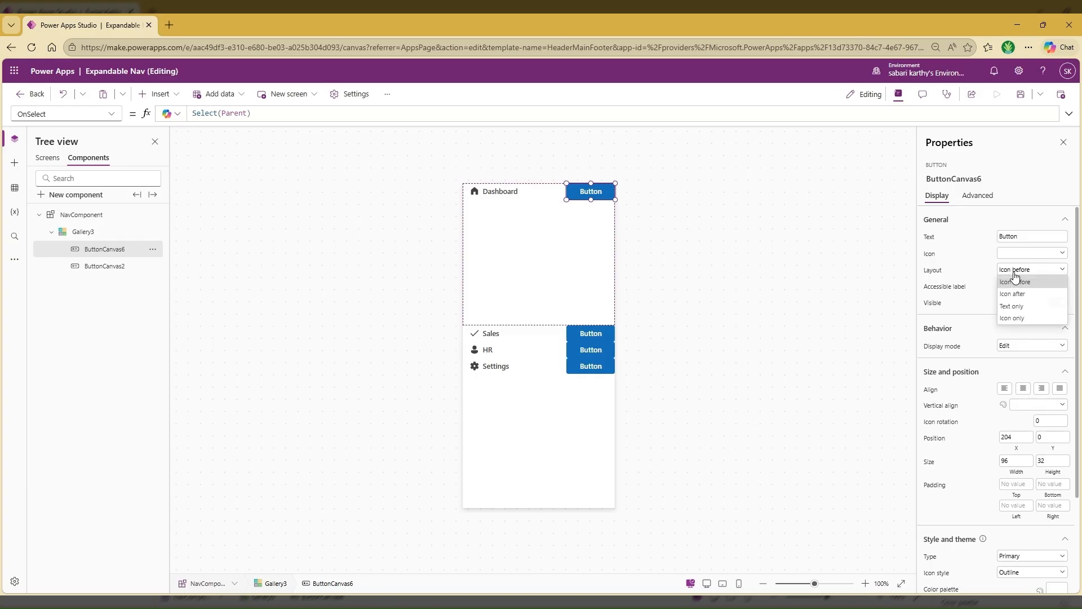
{"action": "left_click", "coordinate": [1017, 318]}
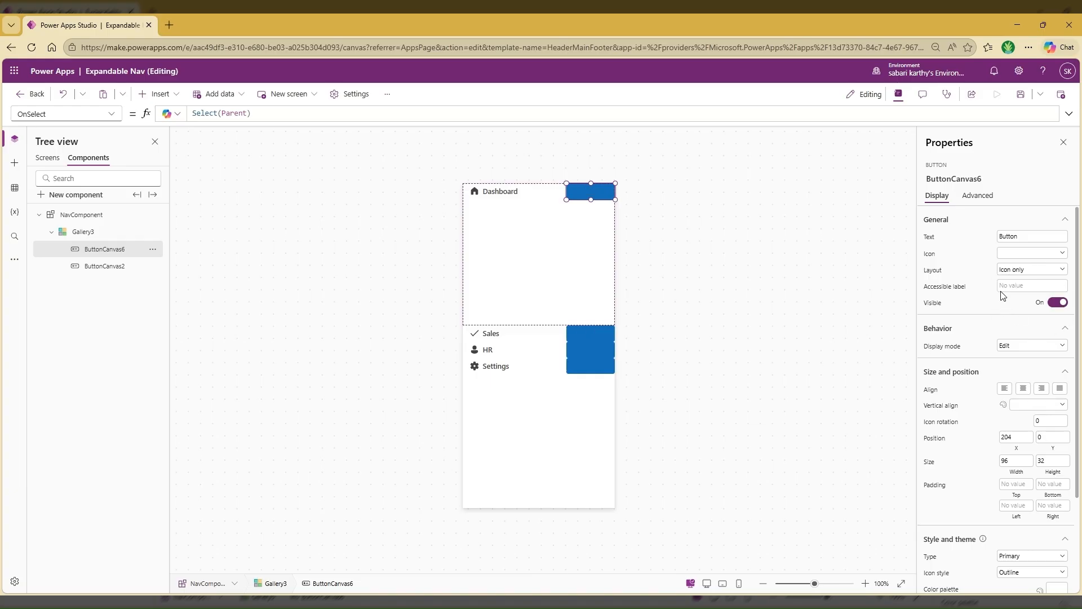
{"action": "left_click", "coordinate": [1021, 254]}
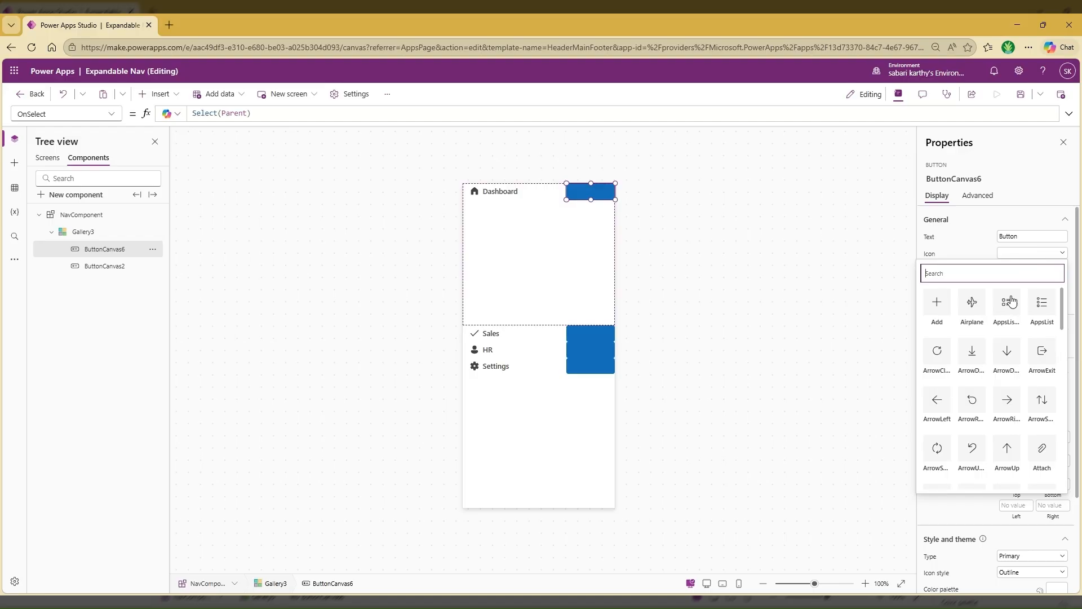
{"action": "scroll", "coordinate": [996, 374], "scroll_direction": "down", "scroll_amount": 3}
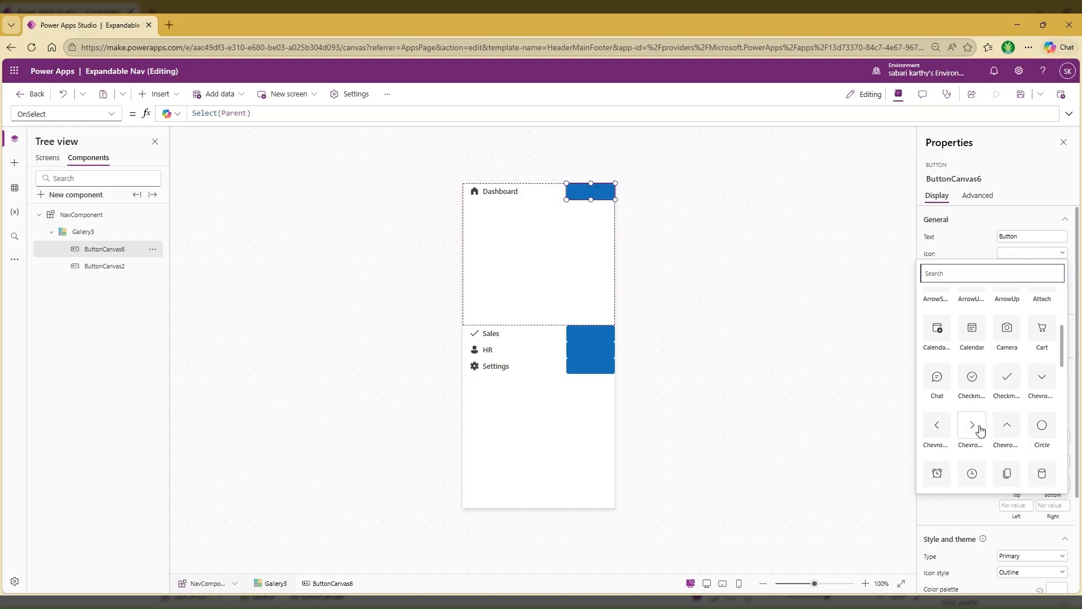
{"action": "left_click", "coordinate": [980, 431]}
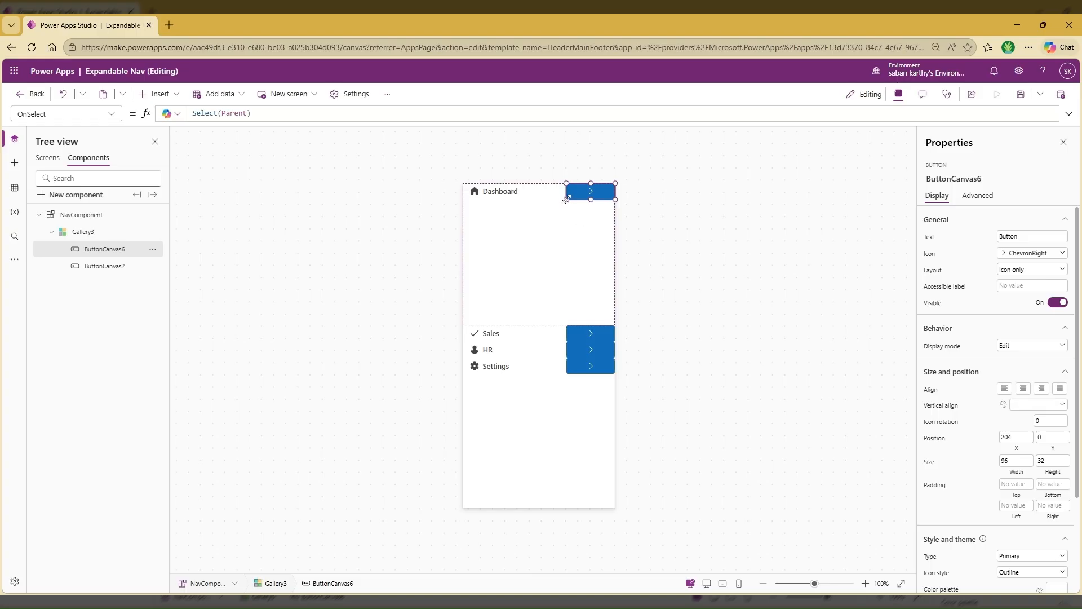
Narrow the chevron button to a width of 31 and set its X to Parent.TemplateWidth - Self.Width
{"action": "left_click_drag", "start_coordinate": [566, 199], "coordinate": [598, 199]}
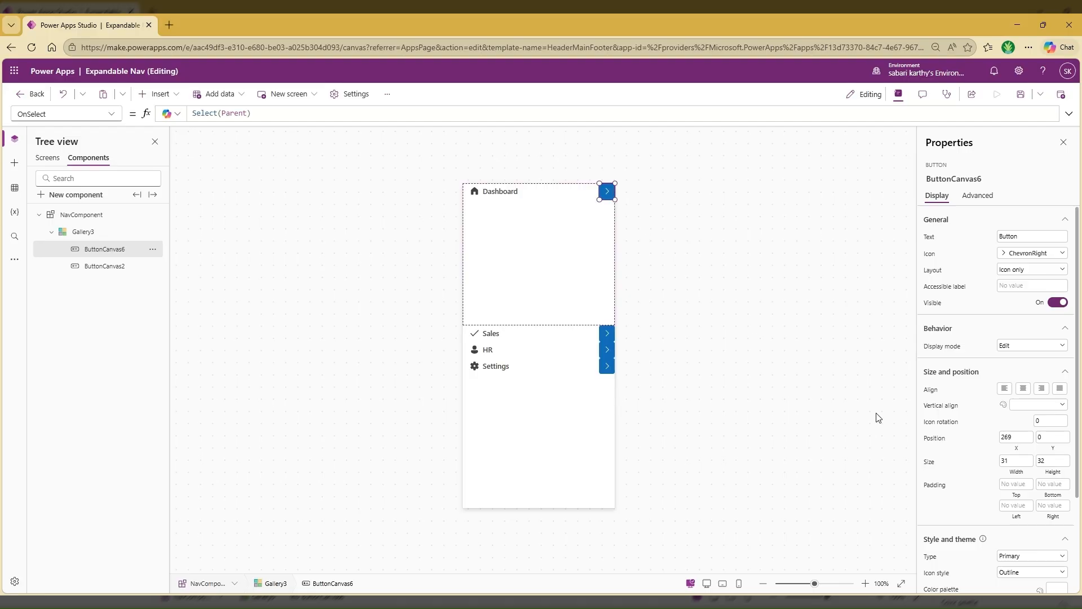
{"action": "left_click", "coordinate": [1018, 446]}
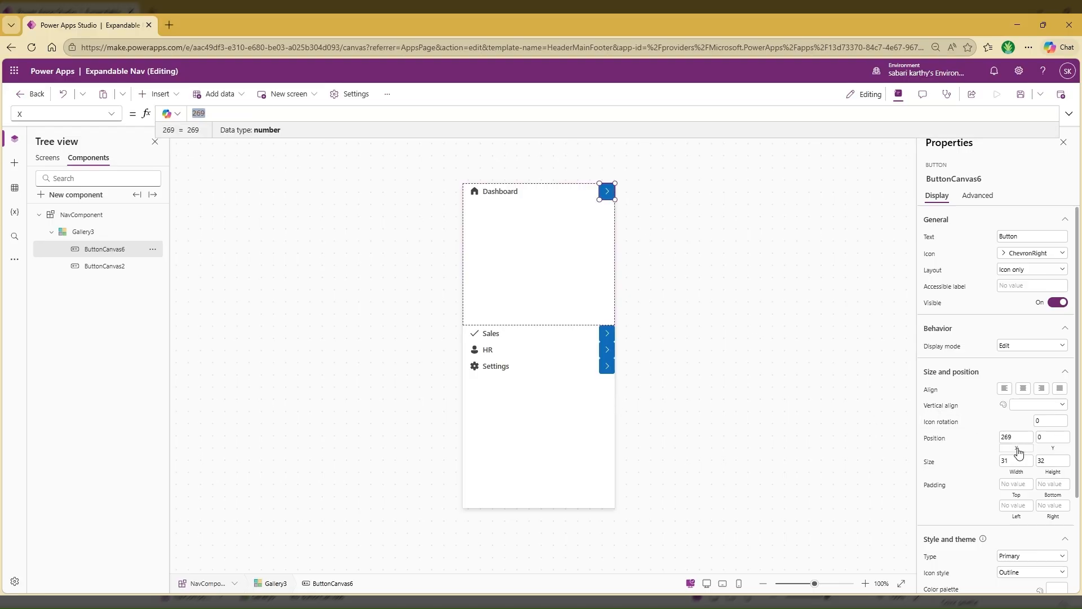
{"action": "type", "text": "Parent"}
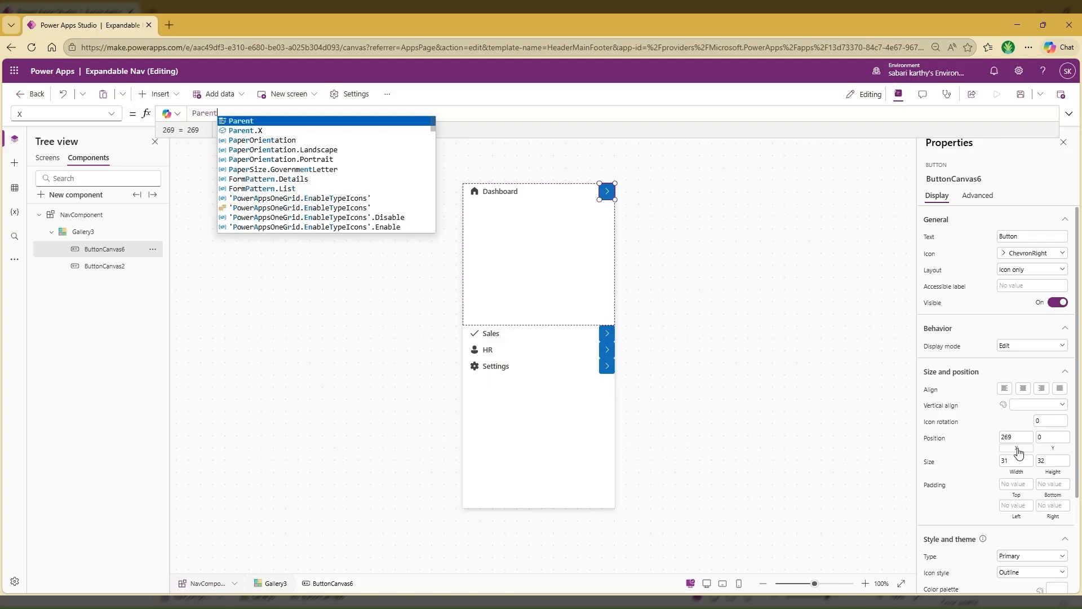
{"action": "type", "text": ".Temp"}
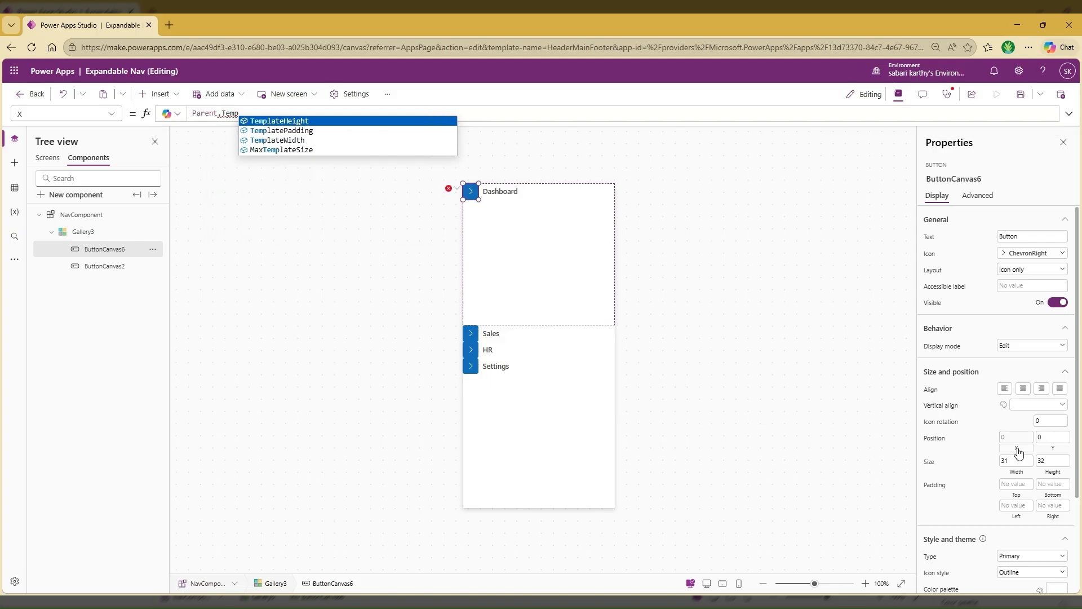
{"action": "key", "text": "Down"}
{"action": "key", "text": "Down"}
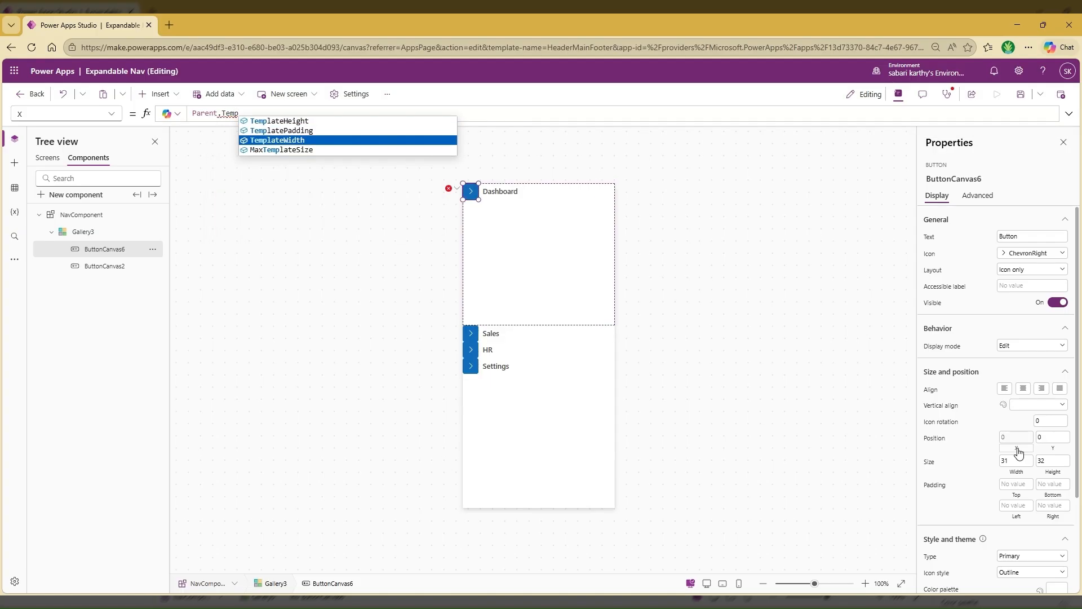
{"action": "key", "text": "Tab"}
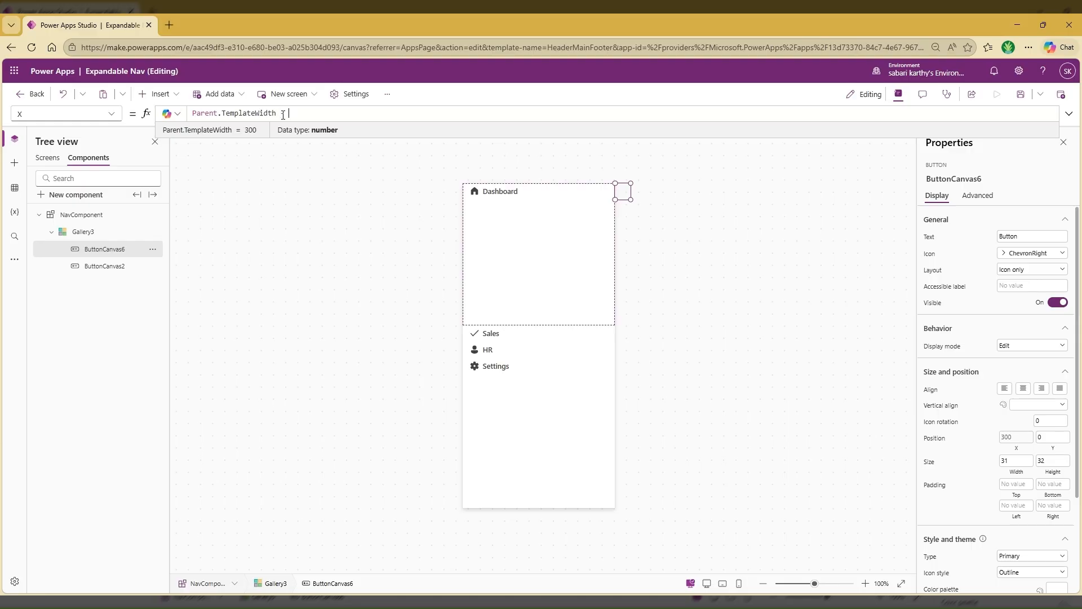
{"action": "type", "text": "- "}
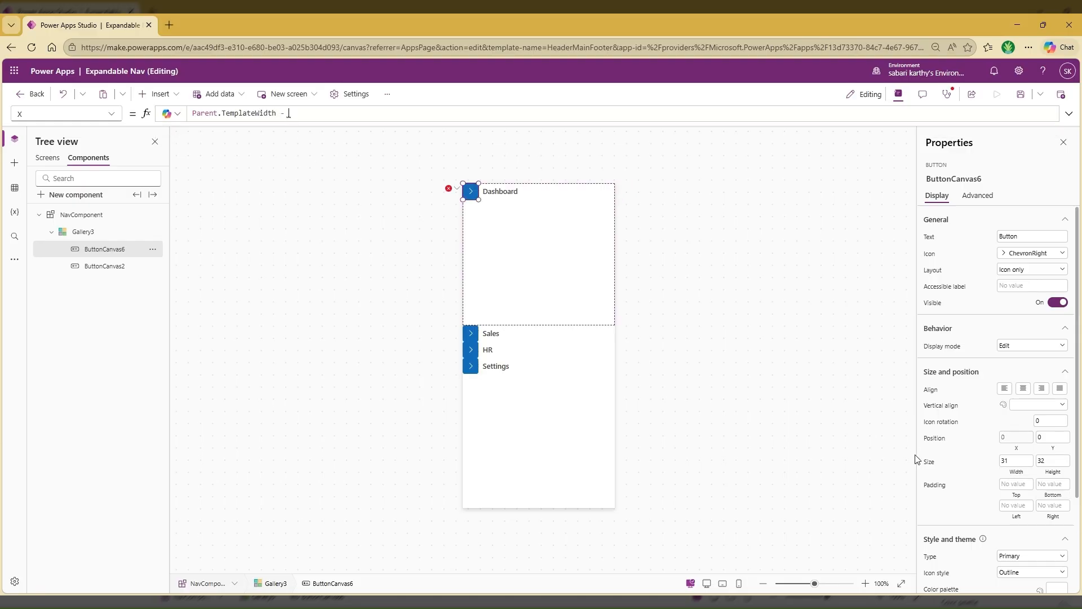
{"action": "type", "text": "Self.Width"}
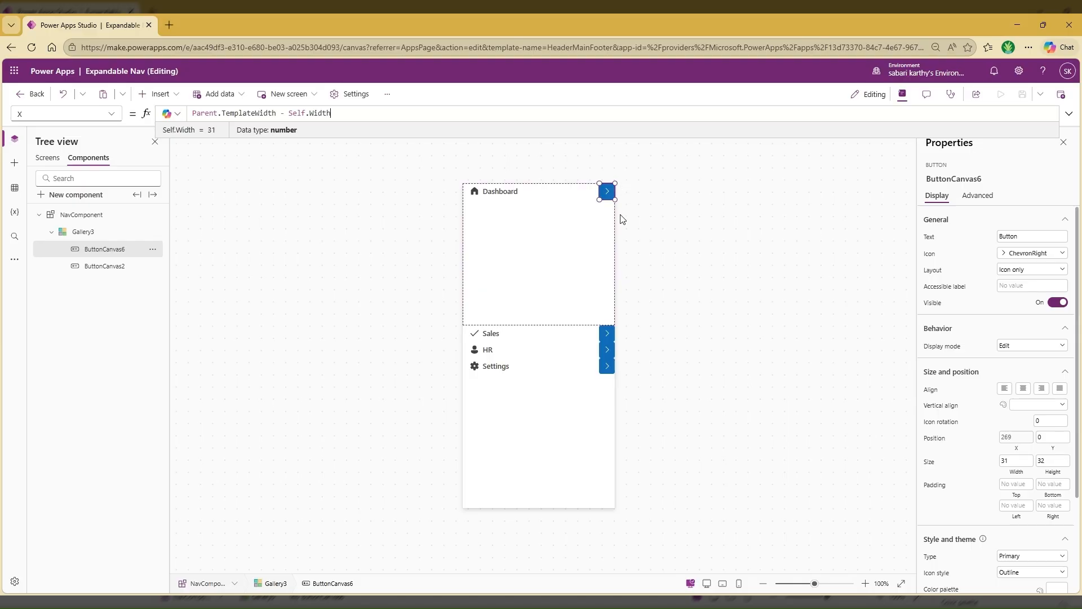
Change the chevron button's type to Transparent and its icon style to Filled
{"action": "scroll", "coordinate": [954, 444], "scroll_direction": "down", "scroll_amount": 2}
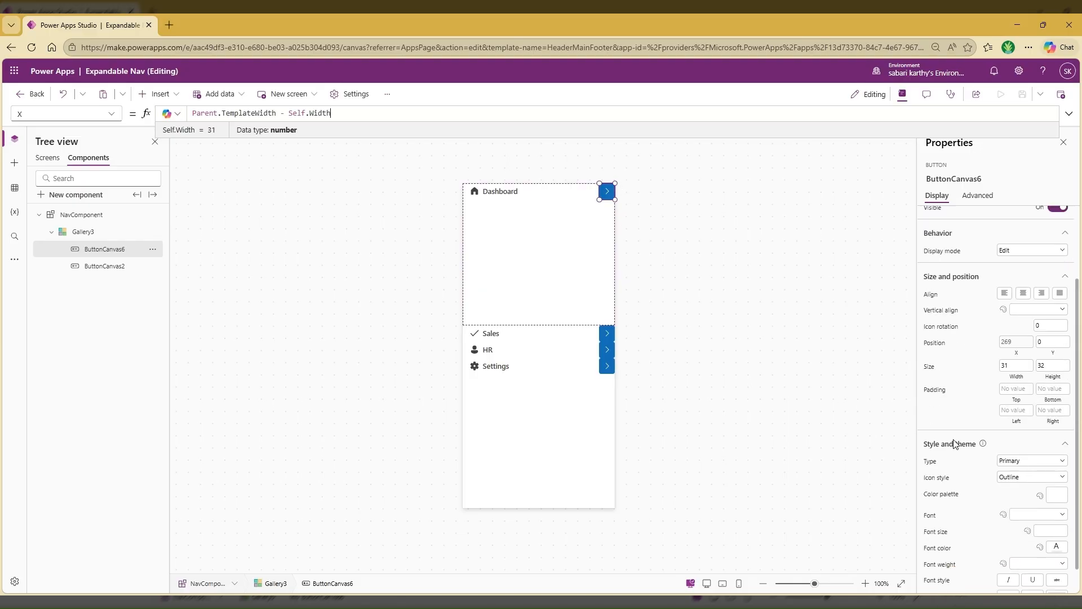
{"action": "left_click", "coordinate": [1033, 443]}
{"action": "left_click", "coordinate": [1017, 503]}
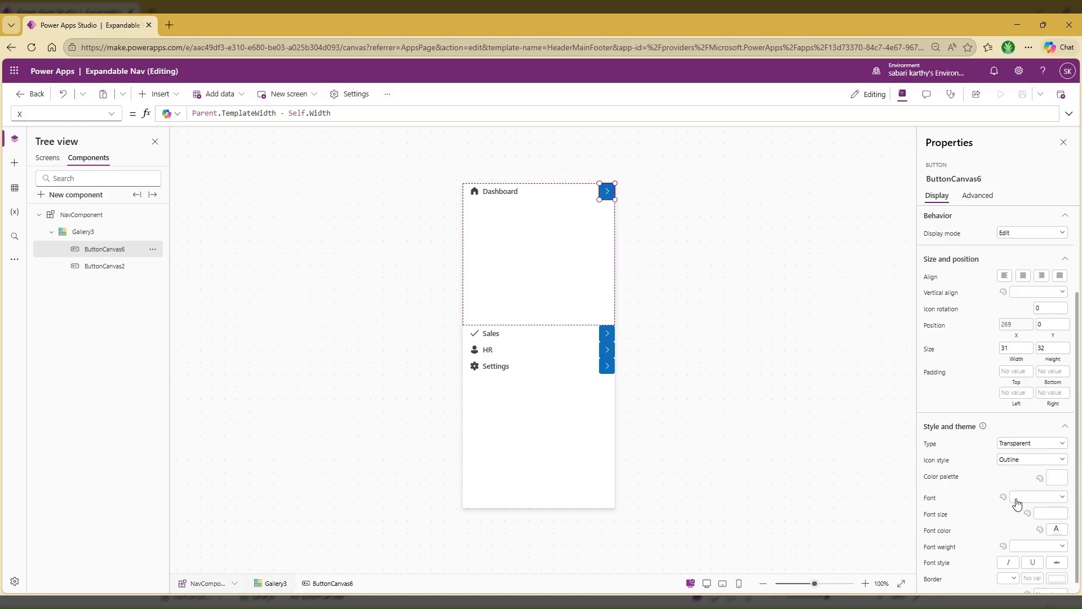
{"action": "left_click", "coordinate": [1026, 459]}
{"action": "left_click", "coordinate": [1023, 484]}
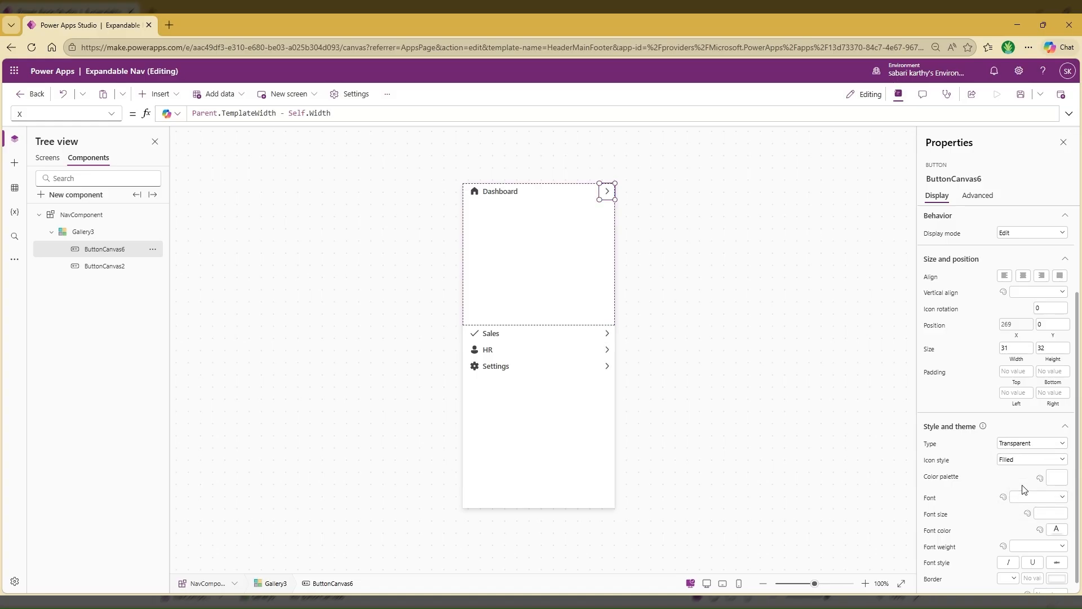
{"action": "left_click", "coordinate": [727, 260]}
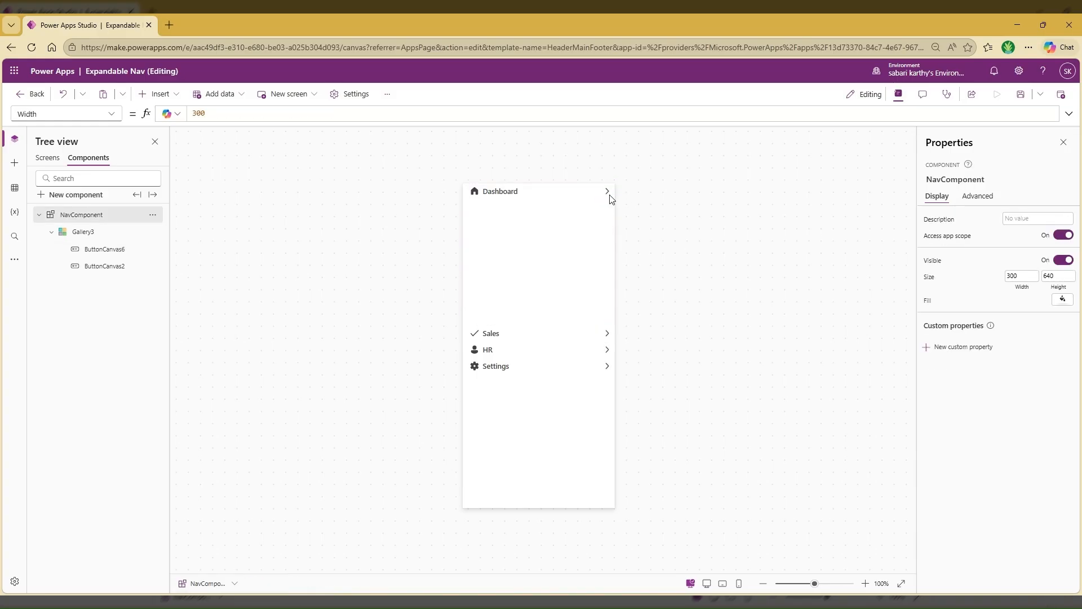
Set the chevron button's Visible property to ThisItem.HasSubmenu
{"action": "left_click", "coordinate": [608, 194]}
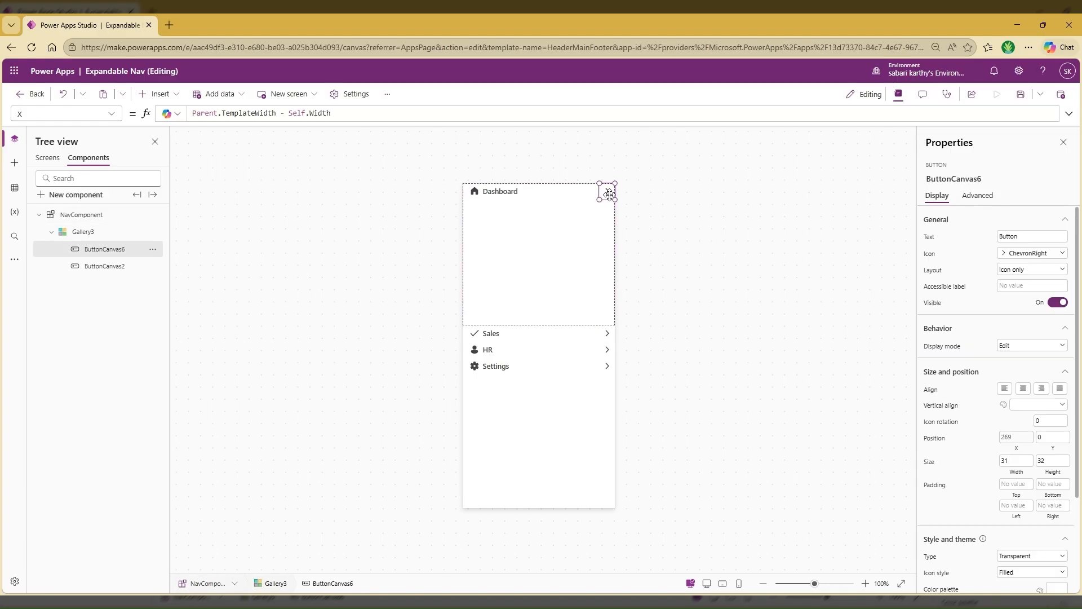
{"action": "left_click", "coordinate": [928, 304]}
{"action": "double_click", "coordinate": [200, 112]}
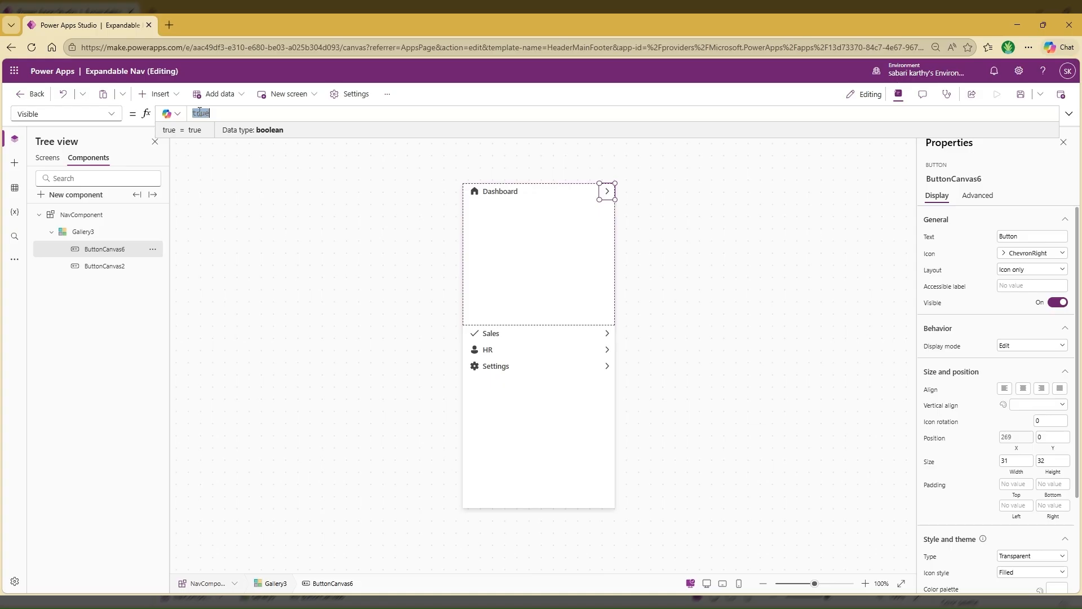
{"action": "type", "text": "This"}
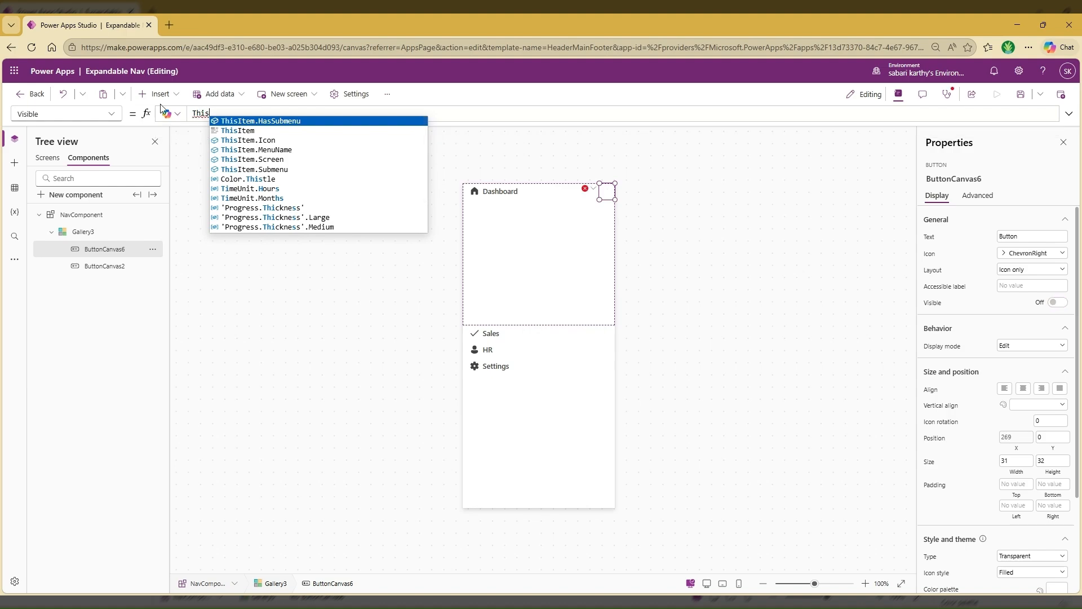
{"action": "left_click", "coordinate": [276, 121]}
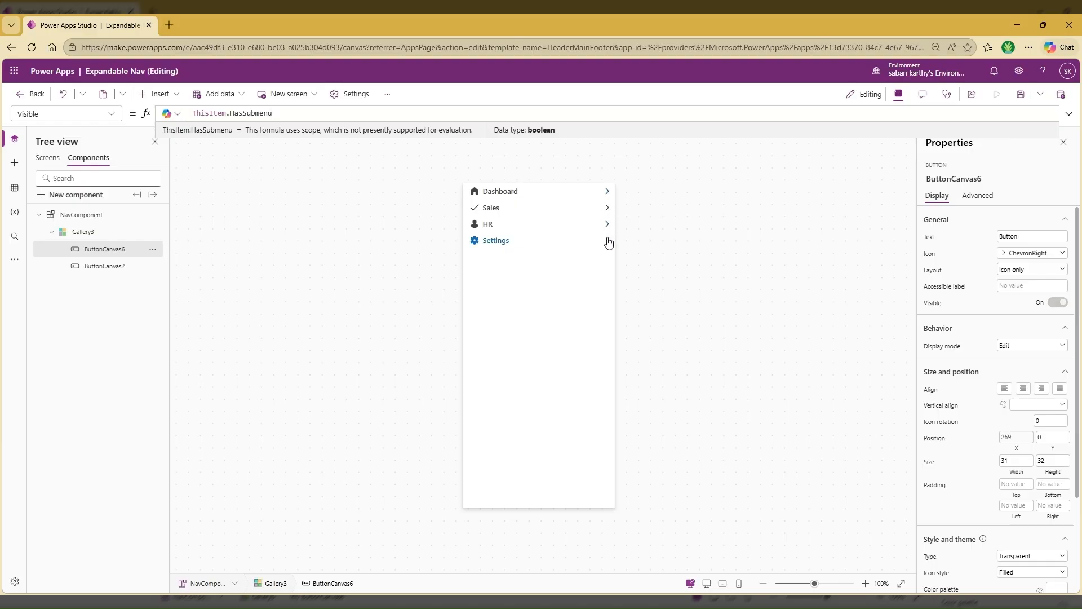
In the app's NavMenu formula, set HasSubmenu to false for the Sales and HR items, and return to NavComponent
{"action": "left_click", "coordinate": [45, 158]}
{"action": "left_click", "coordinate": [80, 220]}
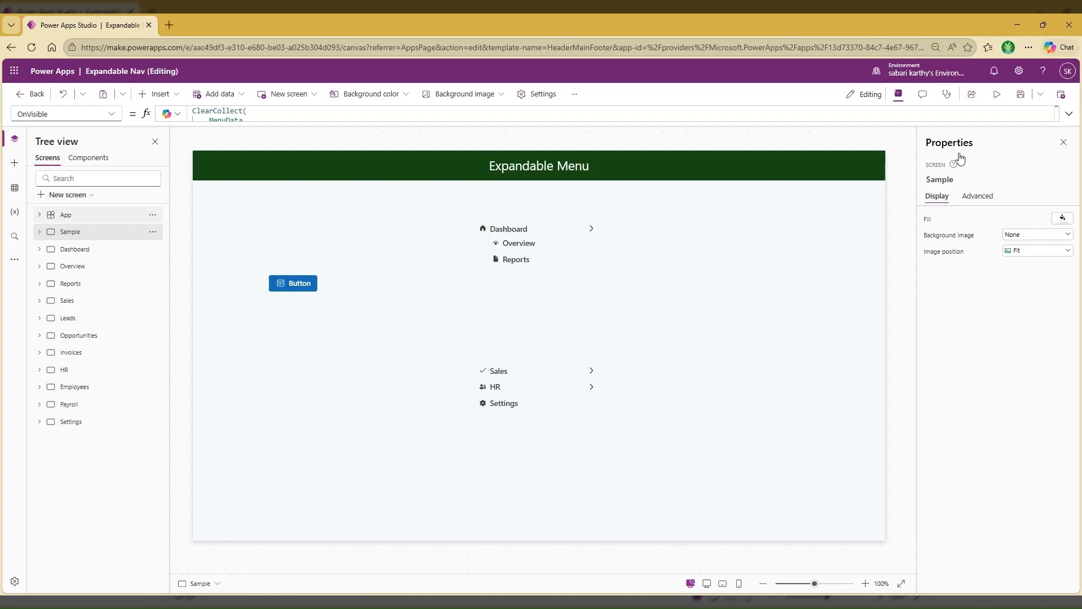
{"action": "left_click", "coordinate": [1069, 115]}
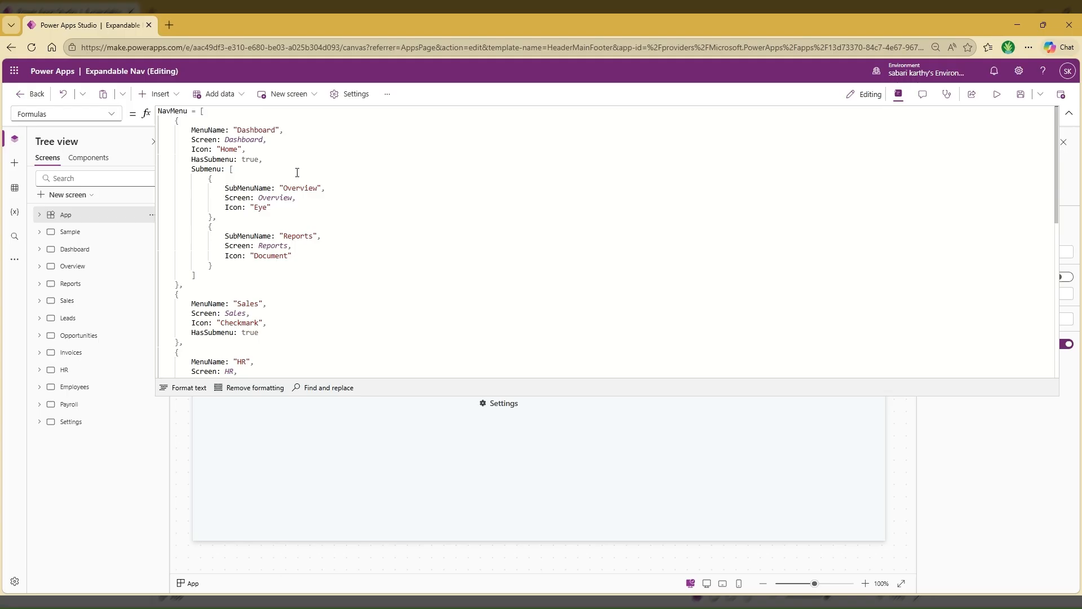
{"action": "double_click", "coordinate": [248, 162]}
{"action": "scroll", "coordinate": [427, 226], "scroll_direction": "down", "scroll_amount": 3}
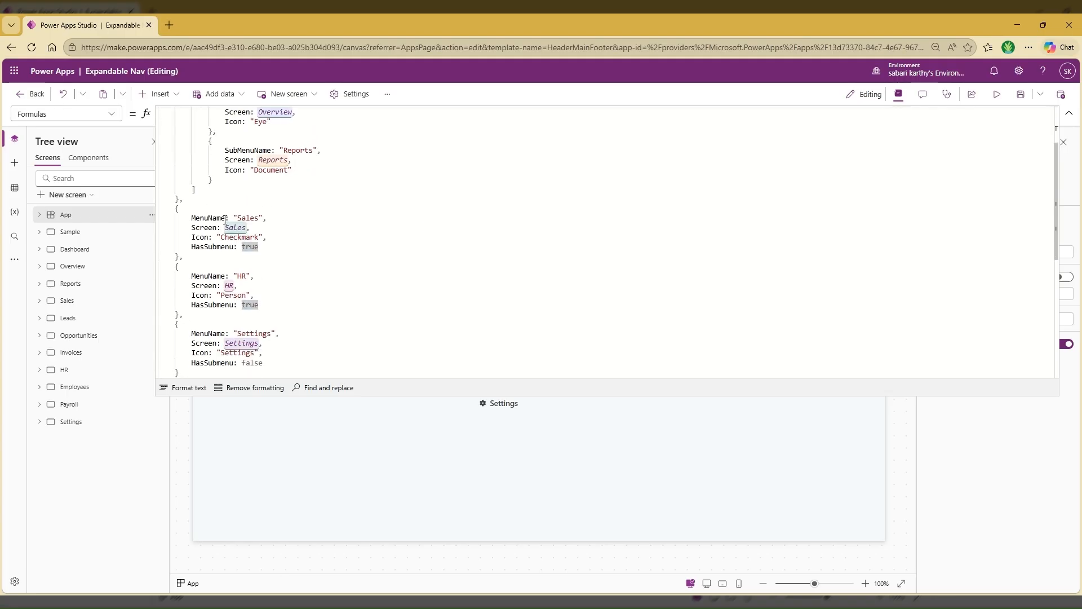
{"action": "scroll", "coordinate": [265, 248], "scroll_direction": "up", "scroll_amount": 5}
{"action": "scroll", "coordinate": [271, 230], "scroll_direction": "down", "scroll_amount": 3}
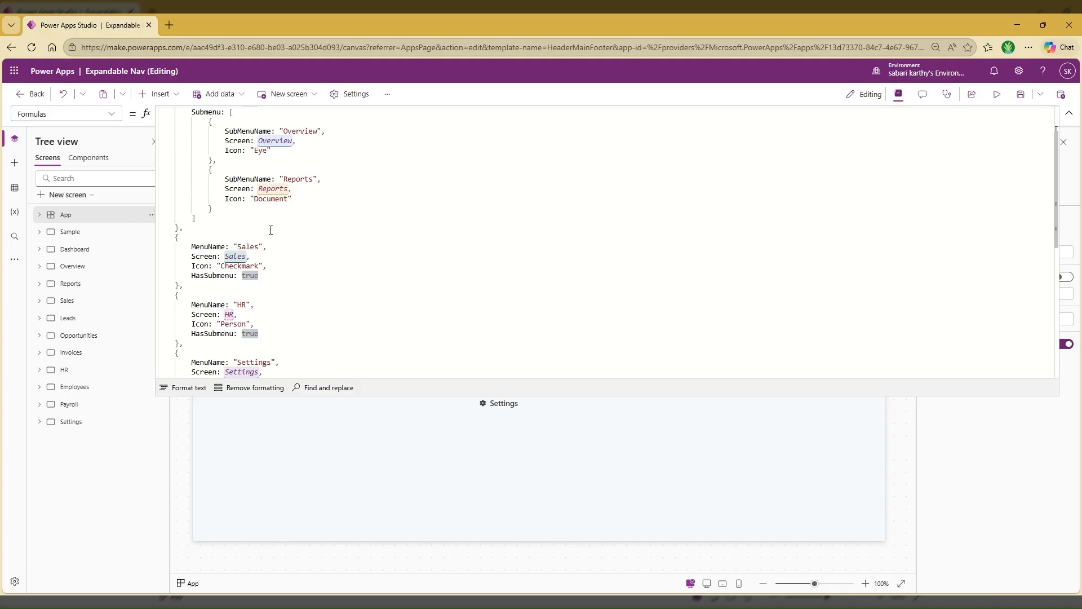
{"action": "double_click", "coordinate": [252, 275]}
{"action": "type", "text": "false"}
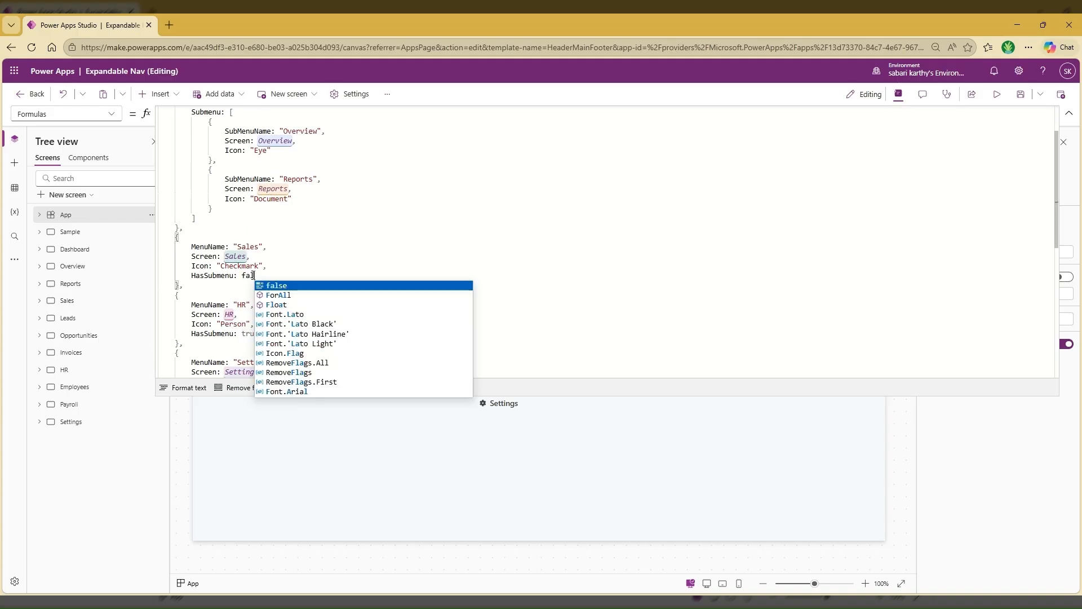
{"action": "double_click", "coordinate": [252, 333]}
{"action": "type", "text": "false"}
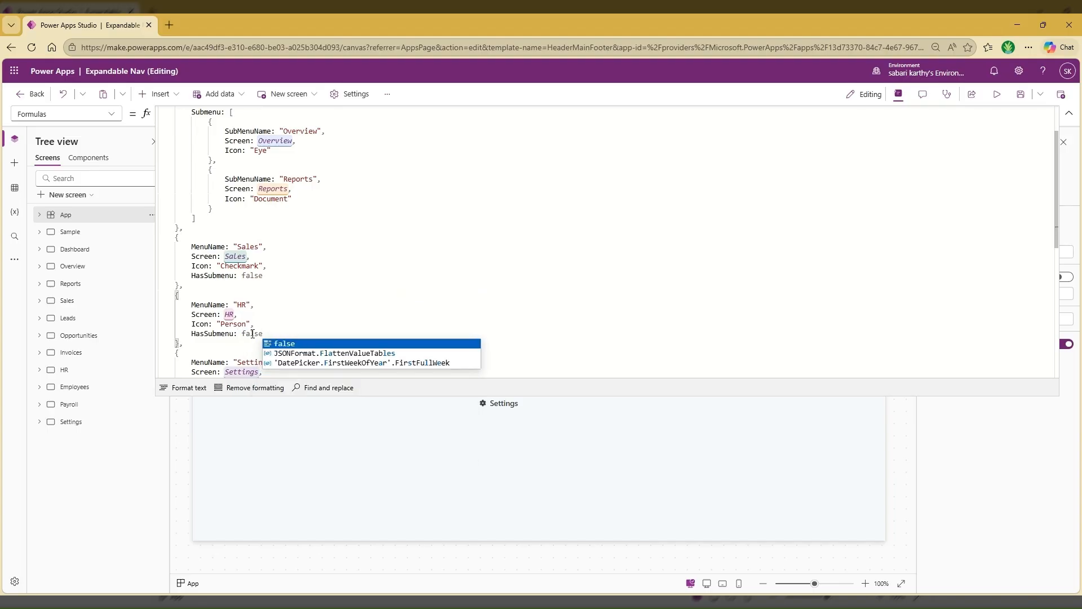
{"action": "left_click", "coordinate": [91, 159]}
{"action": "left_click", "coordinate": [1069, 114]}
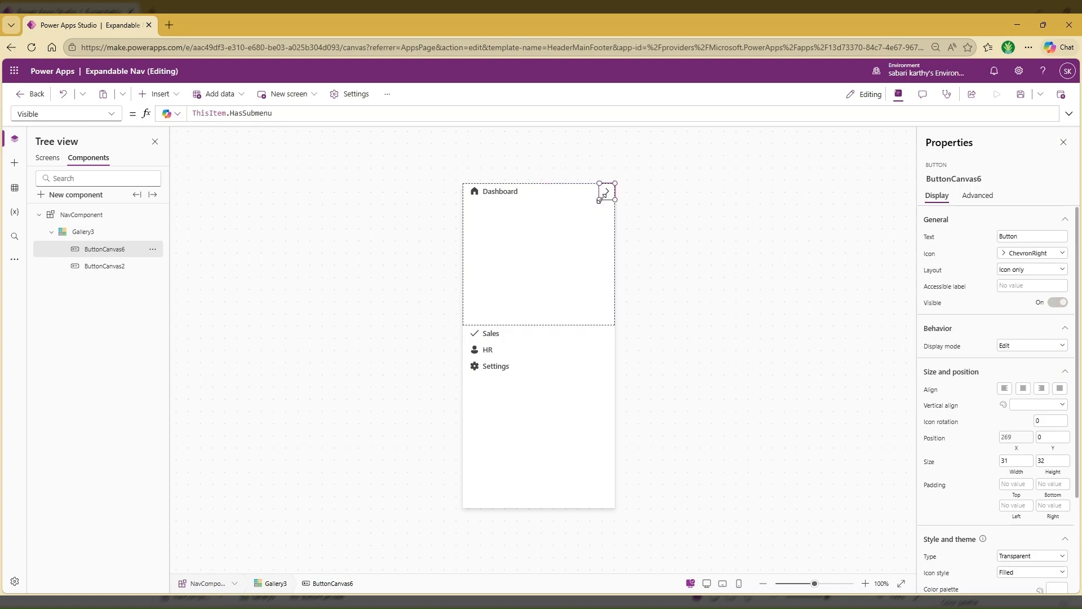
Insert a blank flexible height gallery inside the template of the component's existing gallery
{"action": "left_click", "coordinate": [104, 233]}
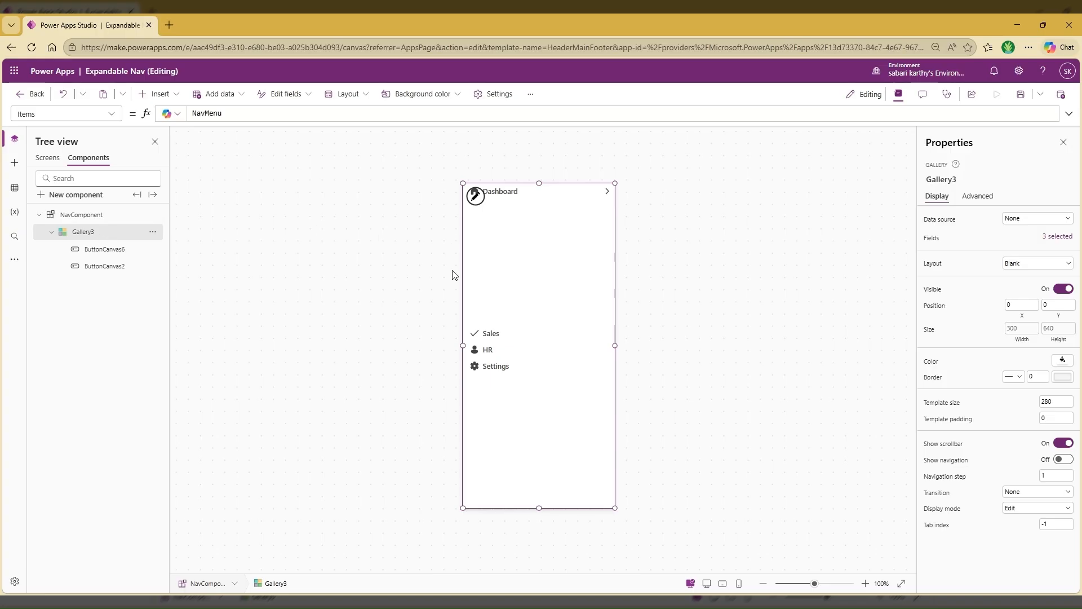
{"action": "left_click", "coordinate": [475, 198]}
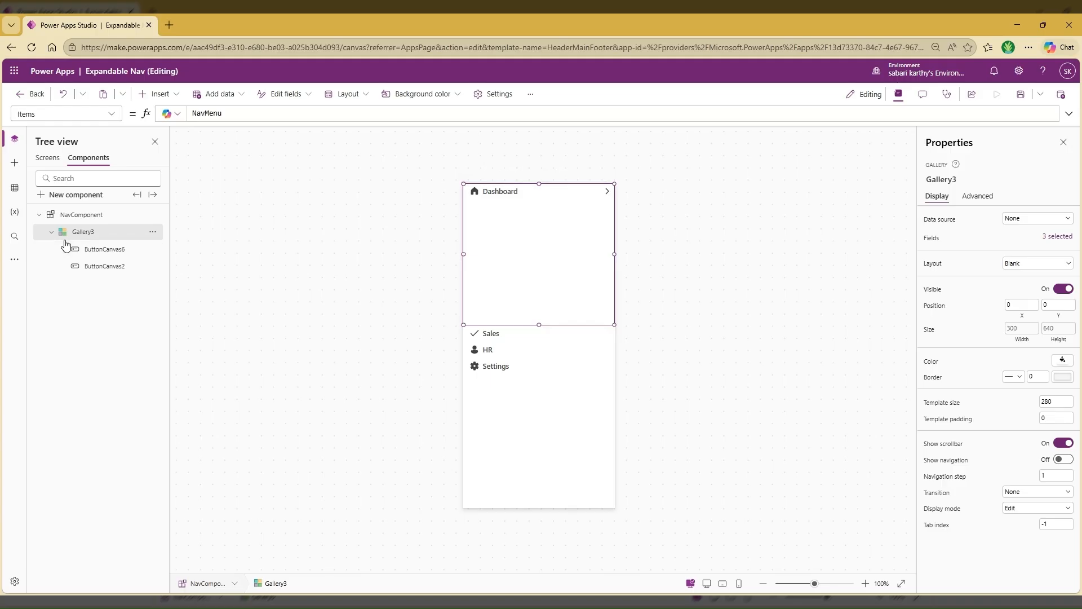
{"action": "left_click", "coordinate": [168, 95]}
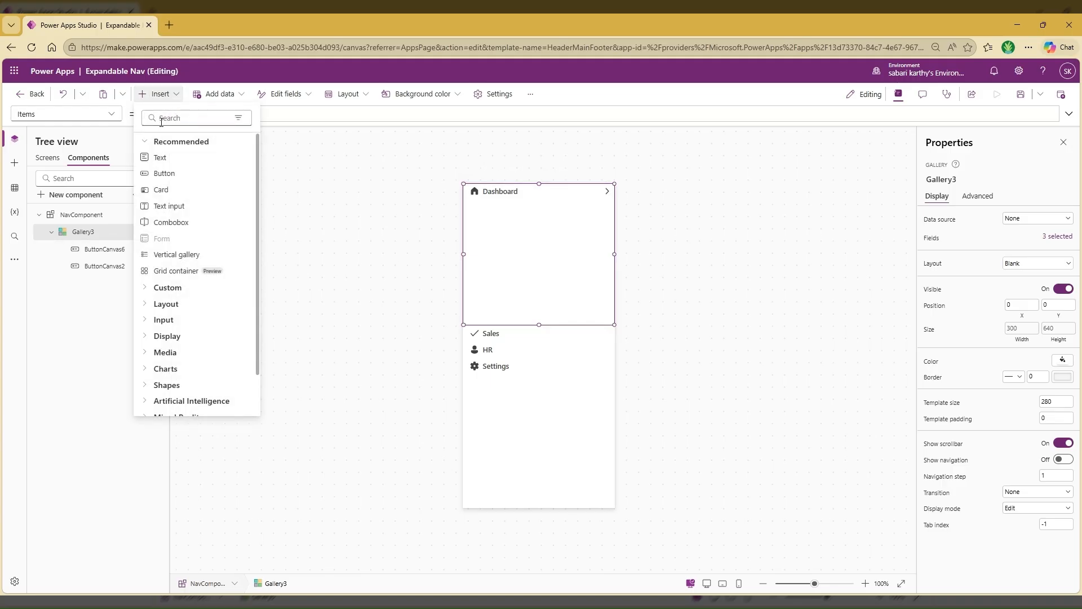
{"action": "type", "text": "gallery"}
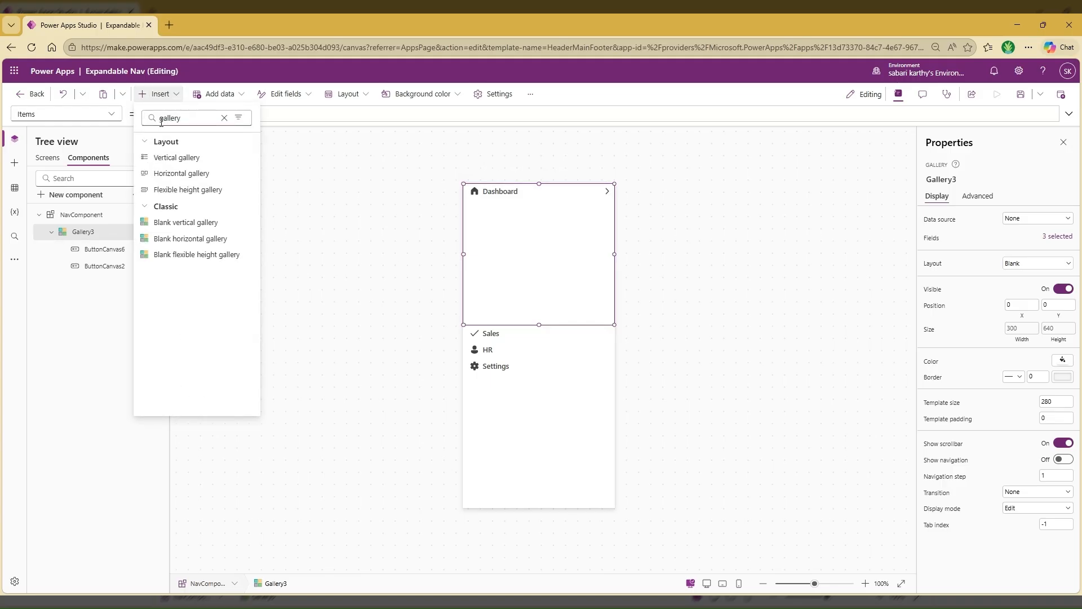
{"action": "left_click", "coordinate": [204, 256]}
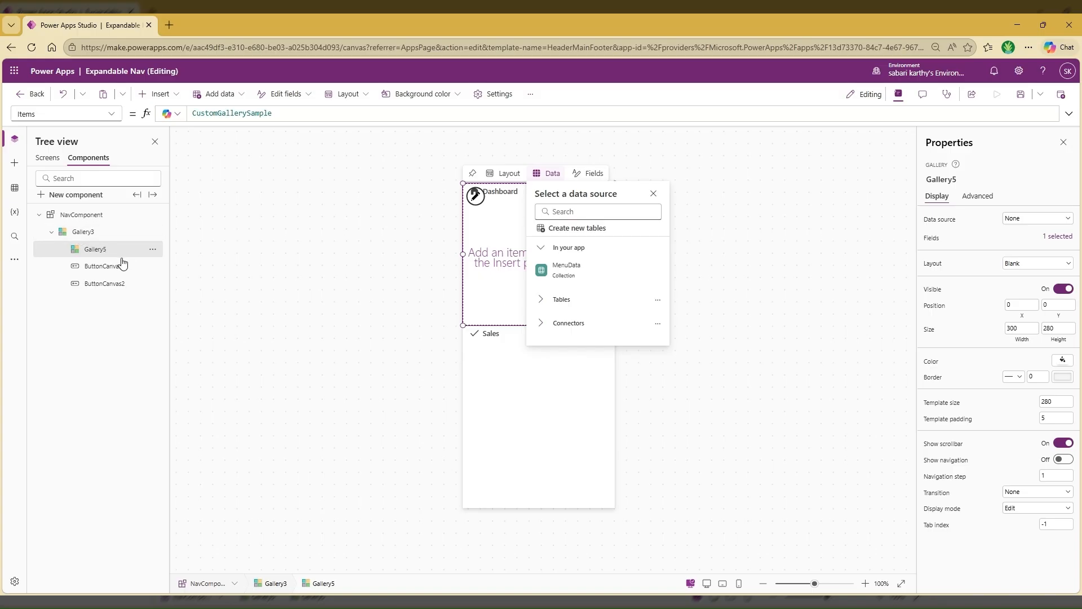
{"action": "left_click", "coordinate": [485, 234]}
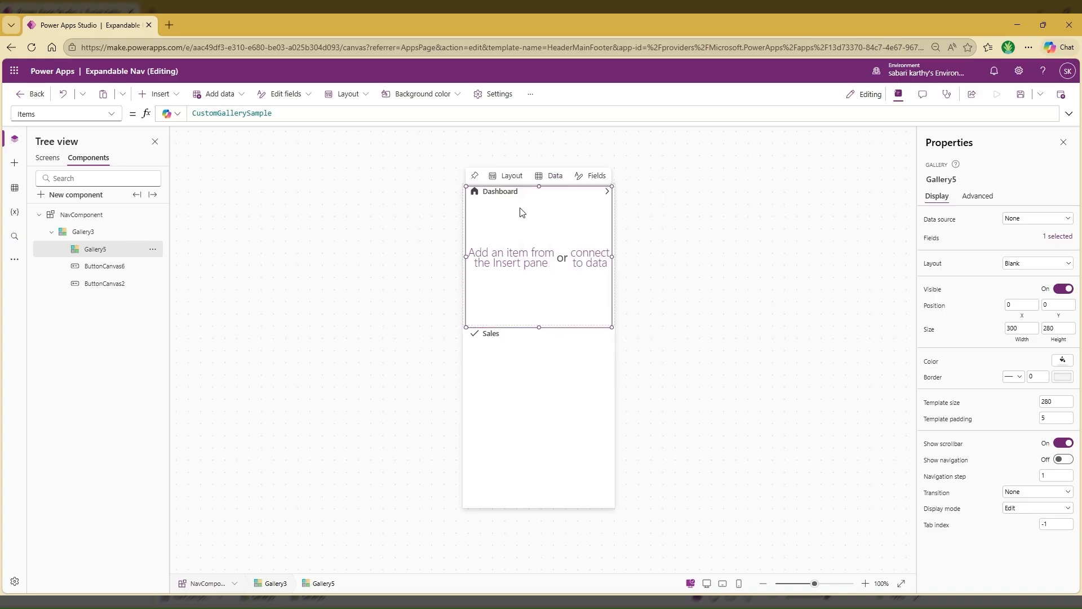
Set the nested gallery's template padding to 0 and lower its upper edge to Y 32, giving a height of 223
{"action": "left_click", "coordinate": [1054, 418]}
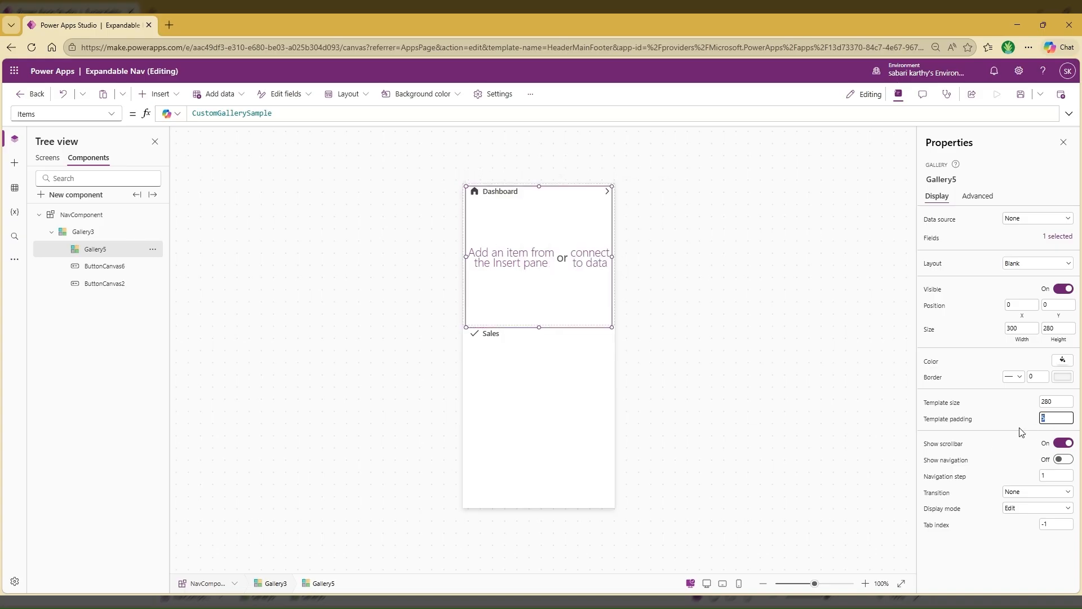
{"action": "key", "text": "Tab"}
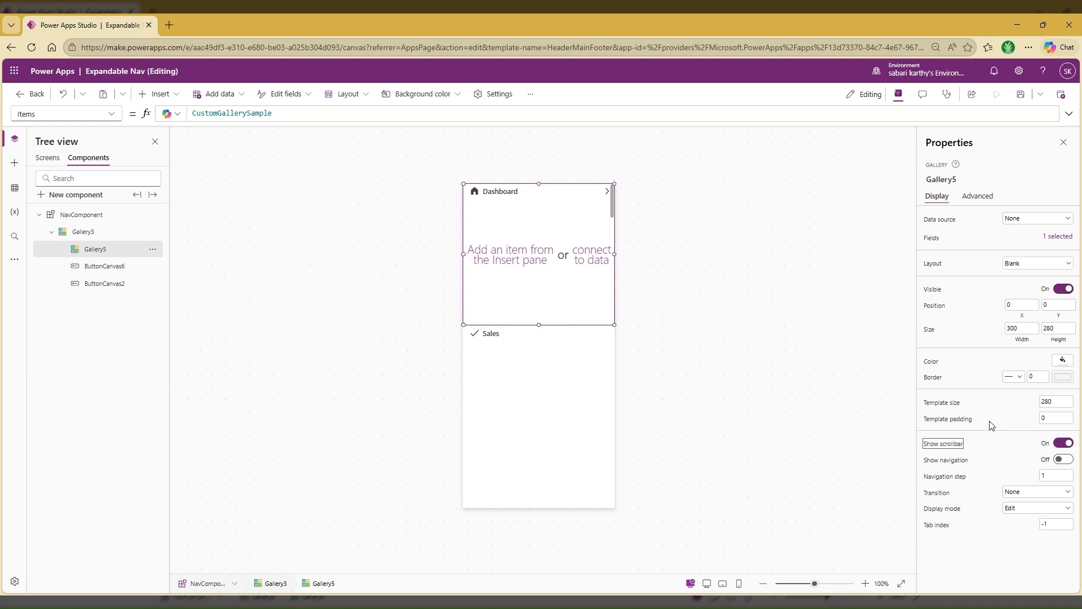
{"action": "mouse_move", "coordinate": [508, 199]}
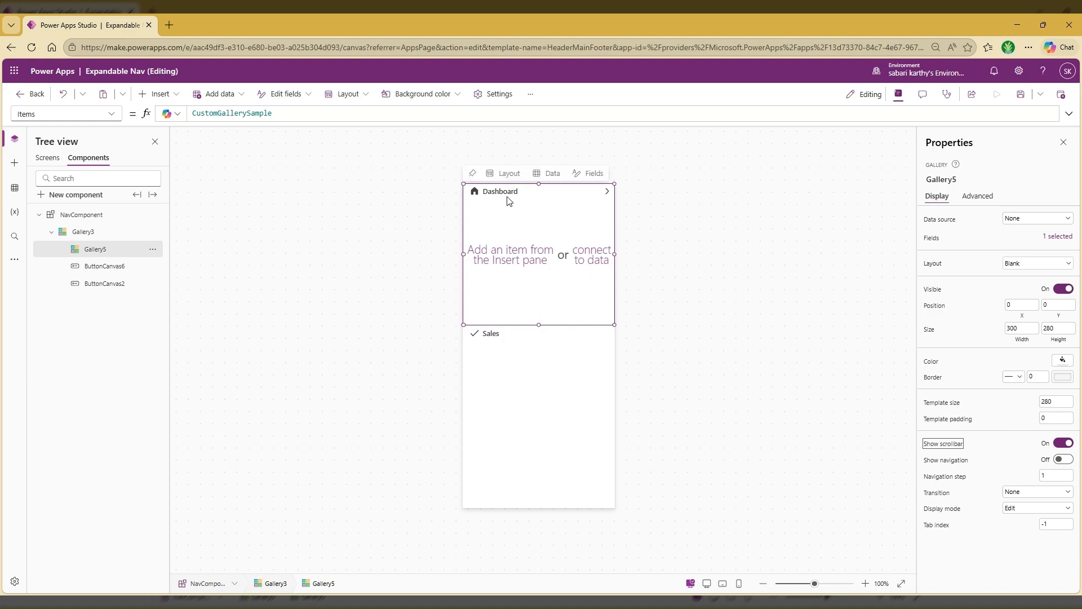
{"action": "left_click_drag", "start_coordinate": [537, 188], "coordinate": [539, 199]}
{"action": "left_click", "coordinate": [539, 194]}
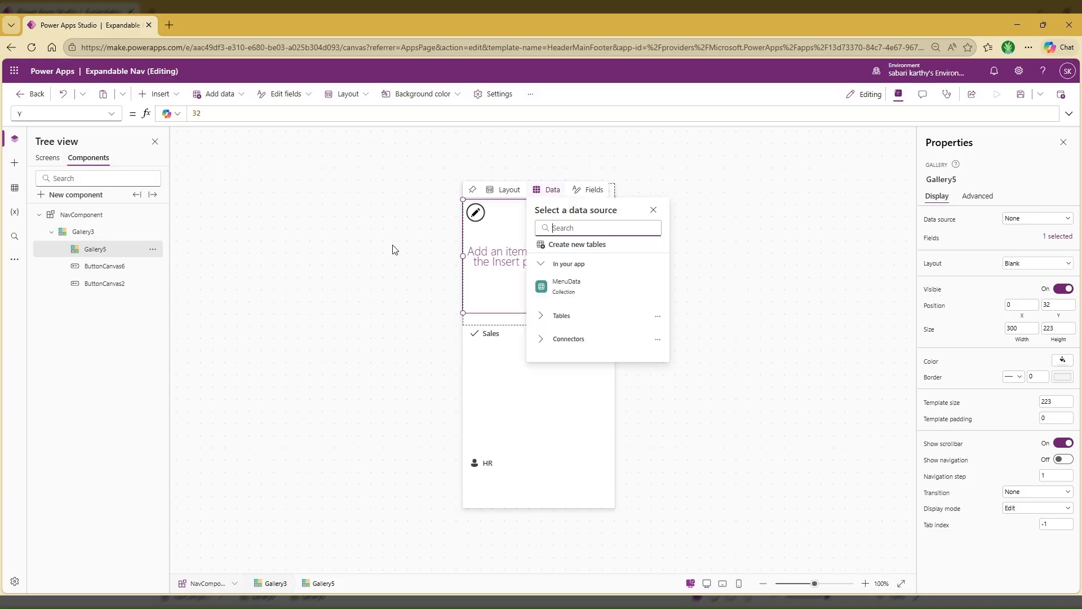
Set the nested gallery's Y position to ButtonCanvas2.Height+1
{"action": "left_click", "coordinate": [1058, 315]}
{"action": "key", "text": "BackSpace"}
{"action": "key", "text": "BackSpace"}
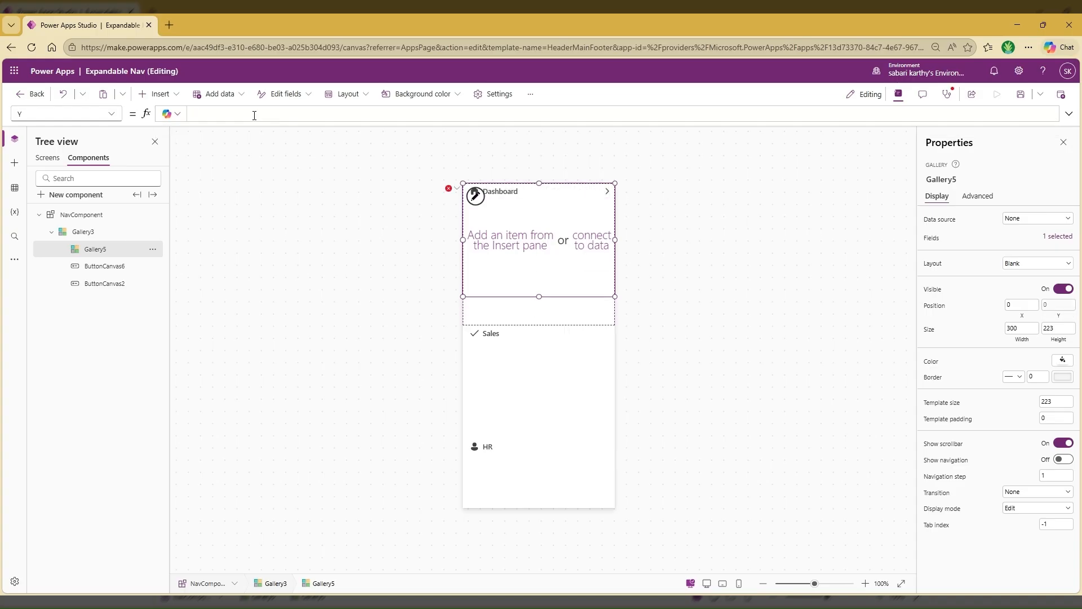
{"action": "type", "text": "ButtonCan"}
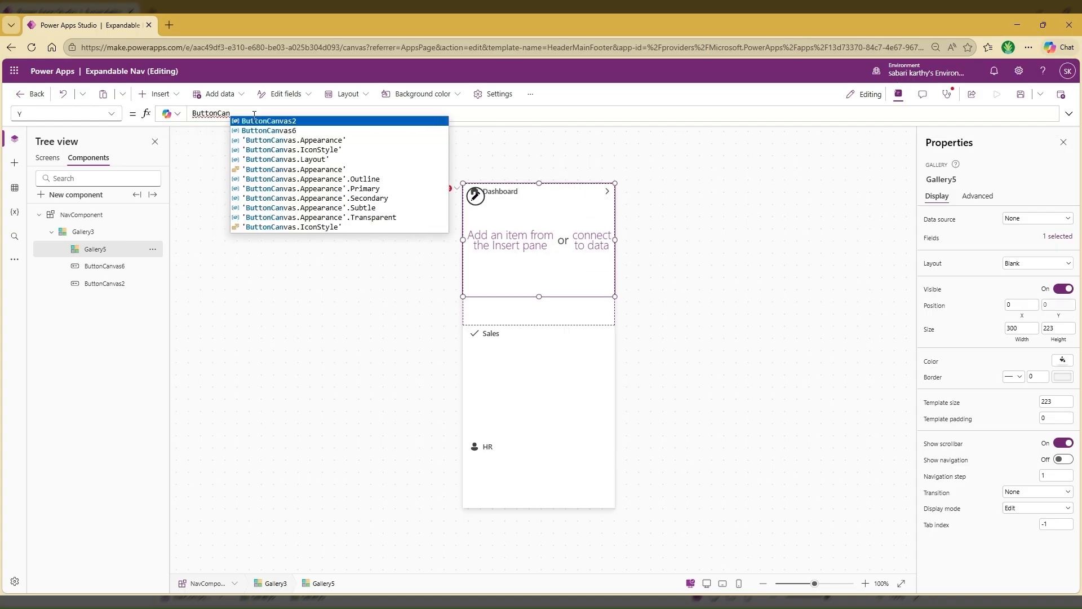
{"action": "key", "text": "Tab"}
{"action": "type", "text": ".H"}
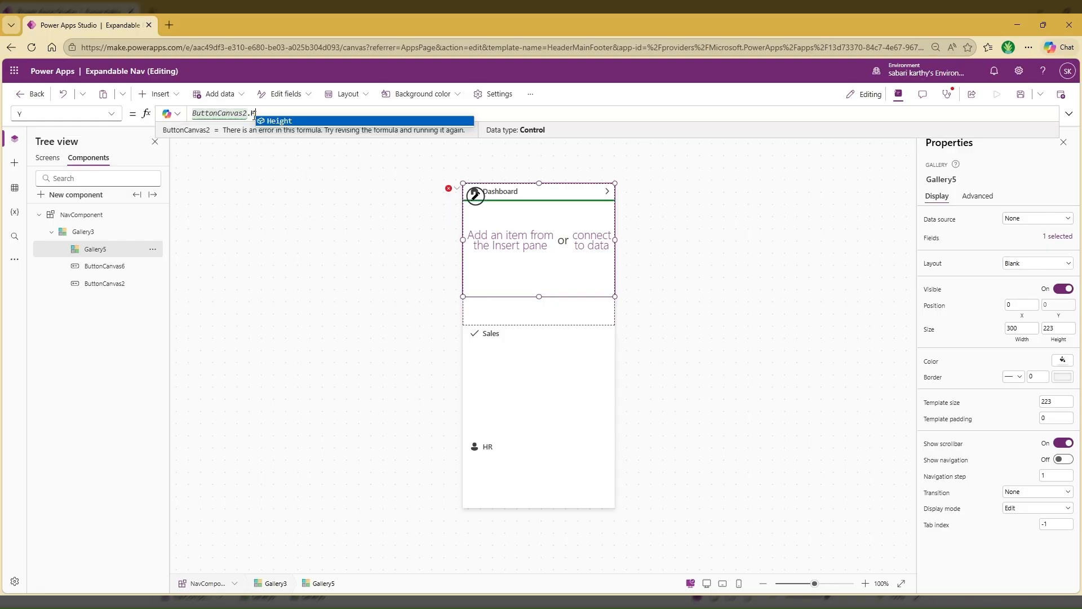
{"action": "type", "text": "e"}
{"action": "left_click", "coordinate": [283, 121]}
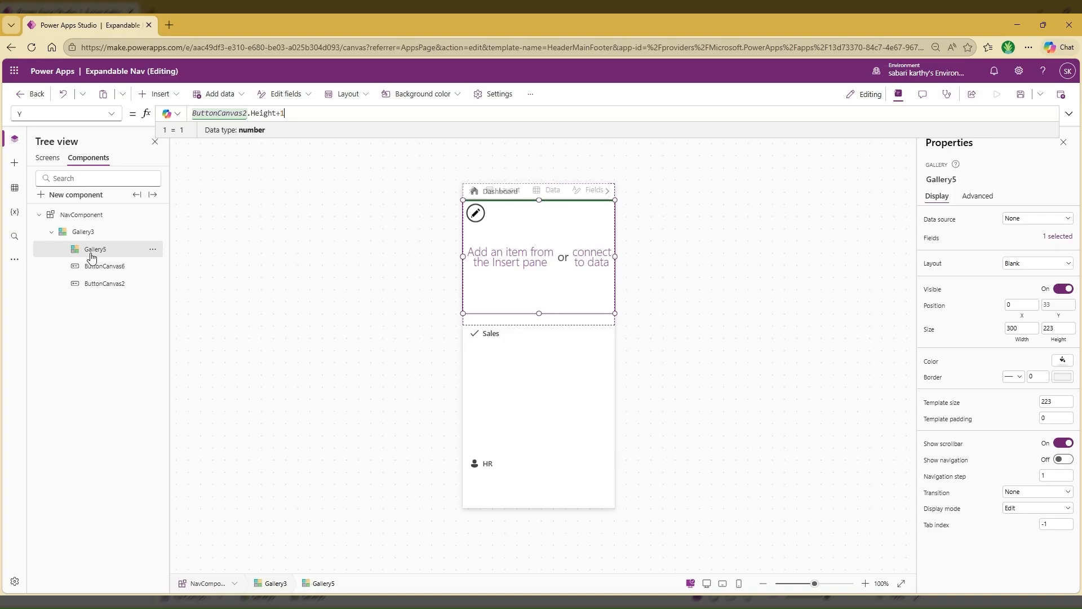
Set the nested gallery's Height to CountRows(ThisItem.Submenu)*40
{"action": "left_click", "coordinate": [1059, 341]}
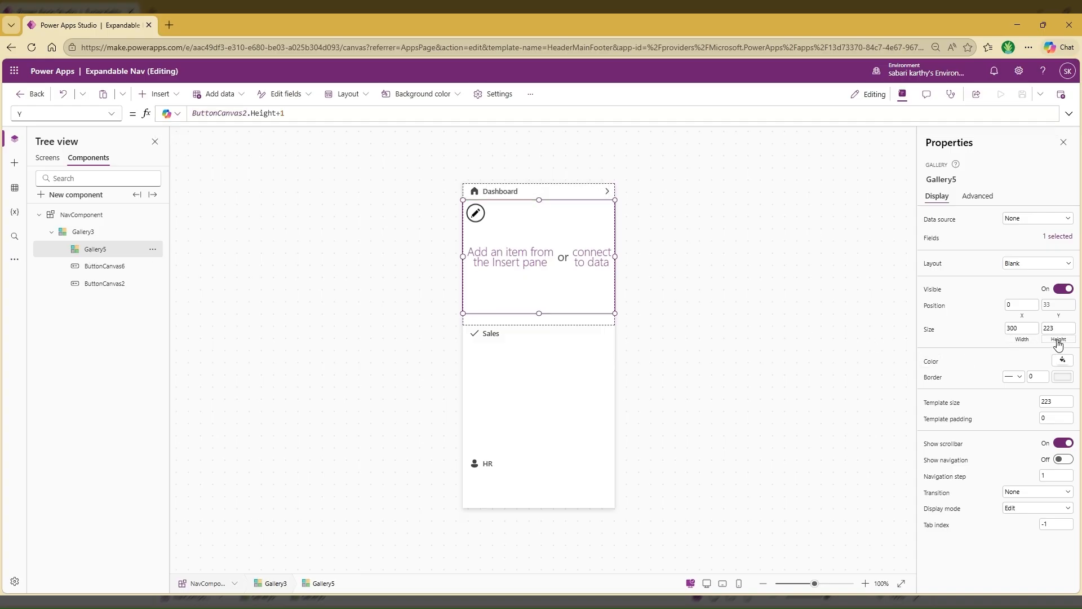
{"action": "left_click_drag", "start_coordinate": [235, 112], "coordinate": [145, 118]}
{"action": "type", "text": "Co"}
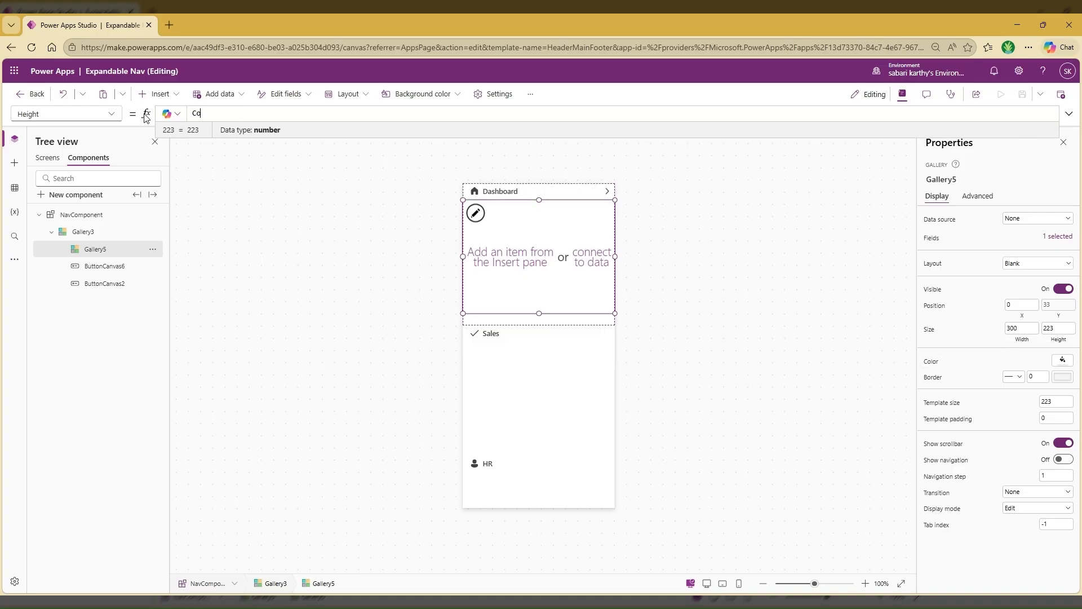
{"action": "type", "text": "untRows"}
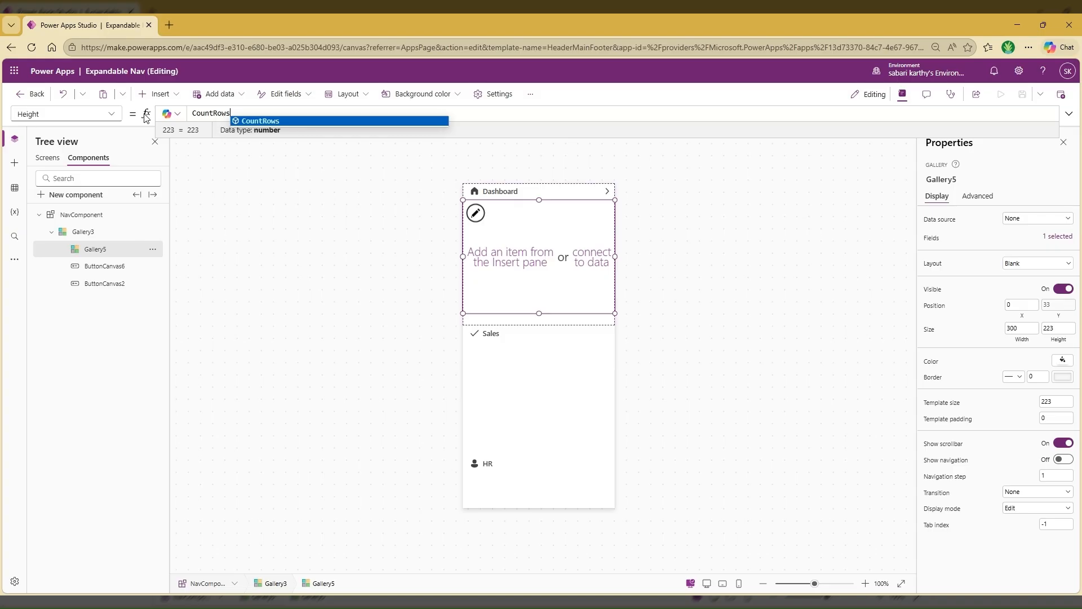
{"action": "type", "text": "(Thi"}
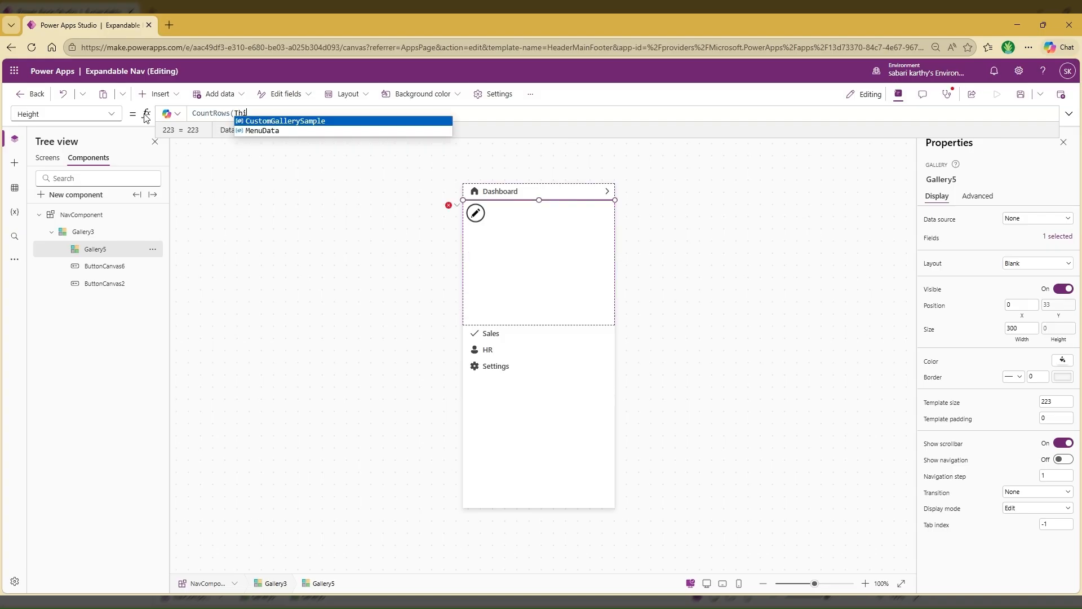
{"action": "type", "text": "sItem."}
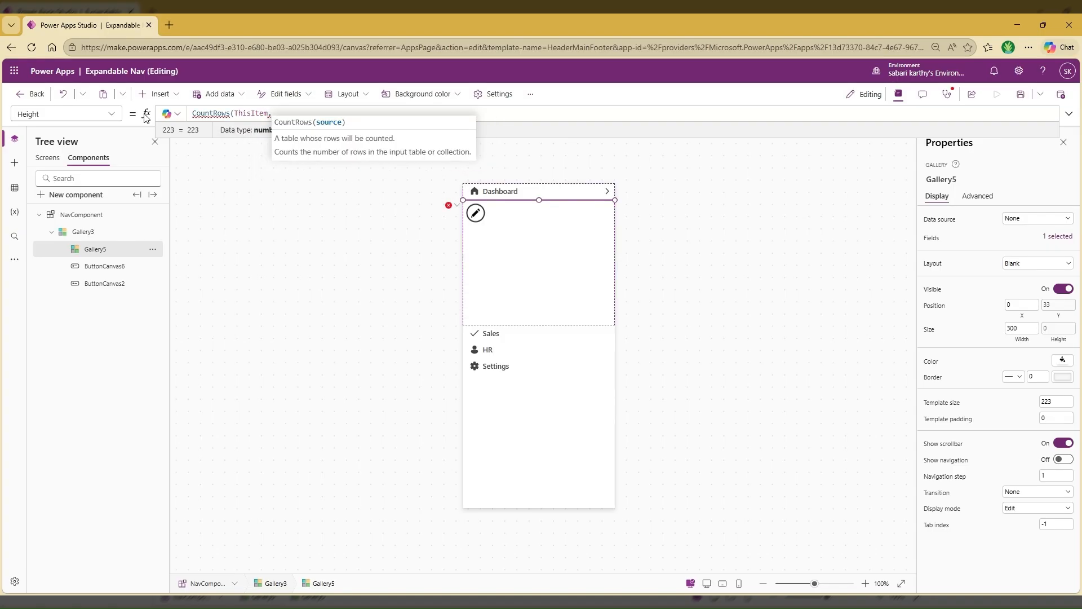
{"action": "type", "text": "S"}
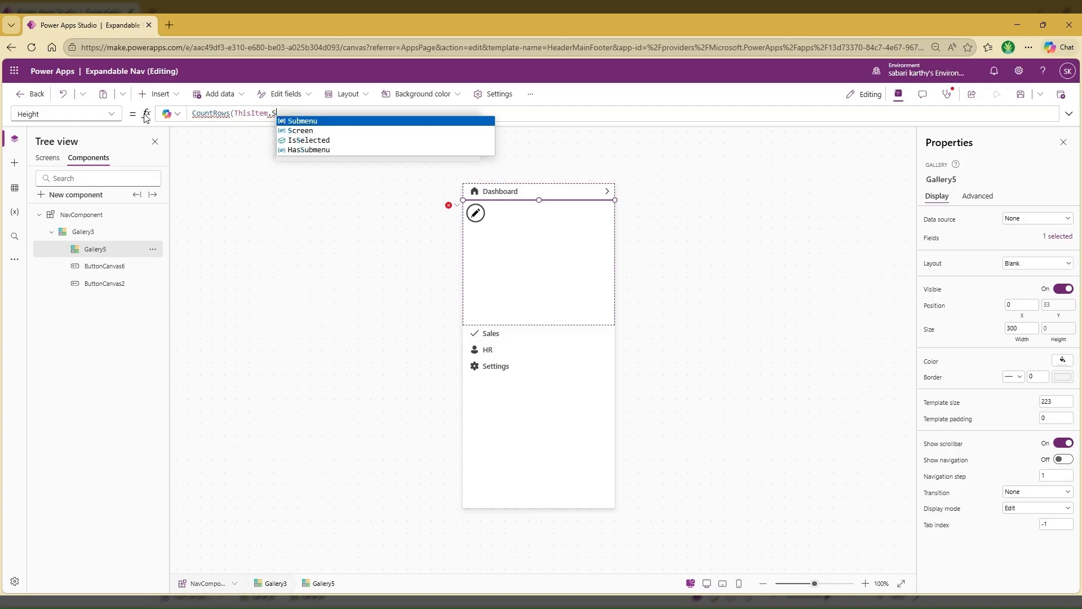
{"action": "key", "text": "Tab"}
{"action": "type", "text": ")"}
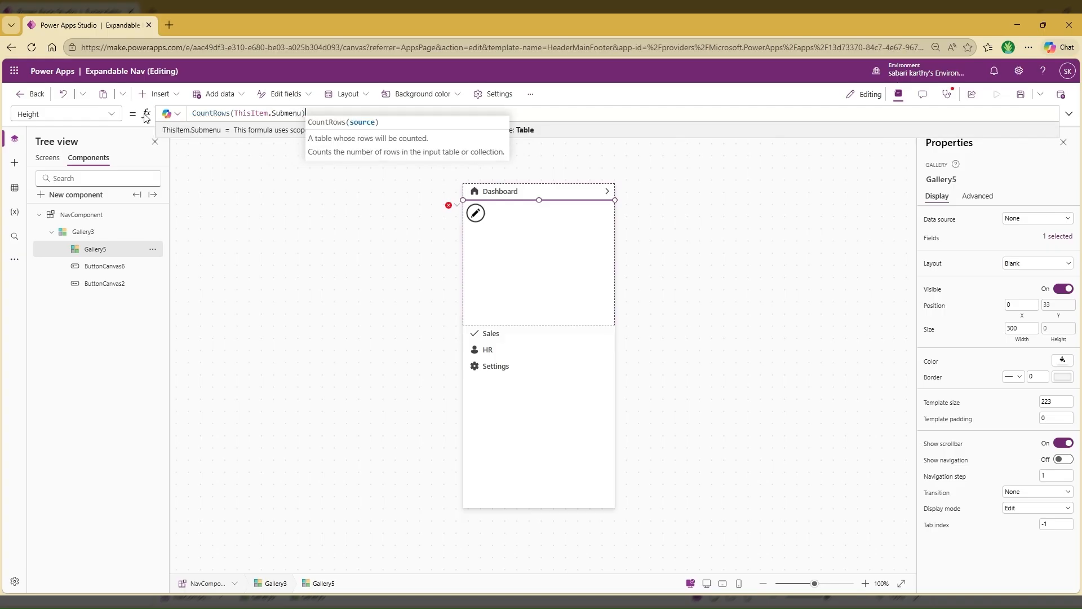
{"action": "type", "text": "*4"}
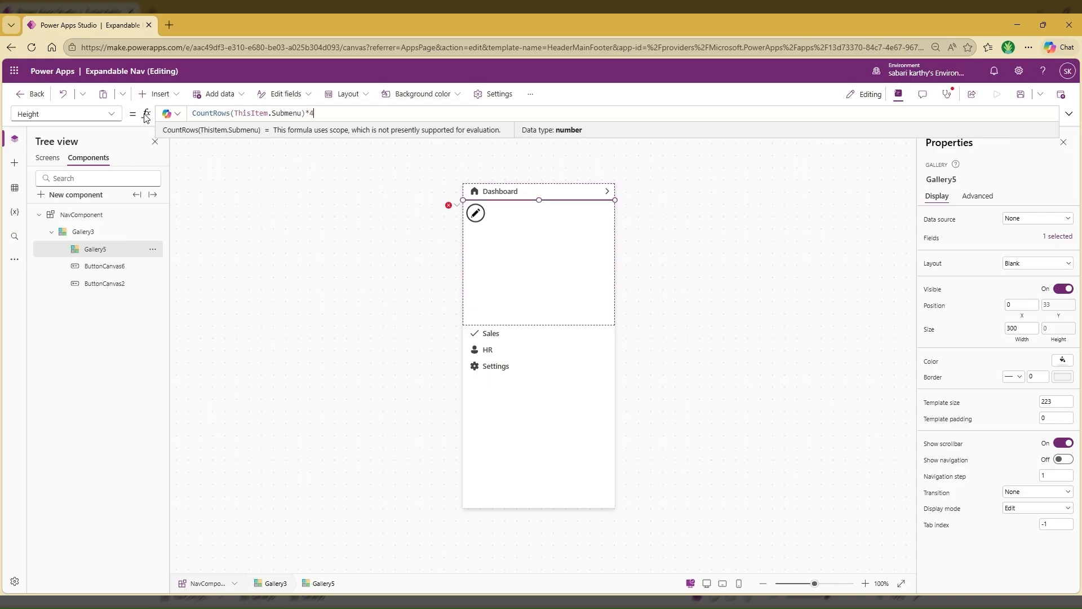
{"action": "type", "text": "0"}
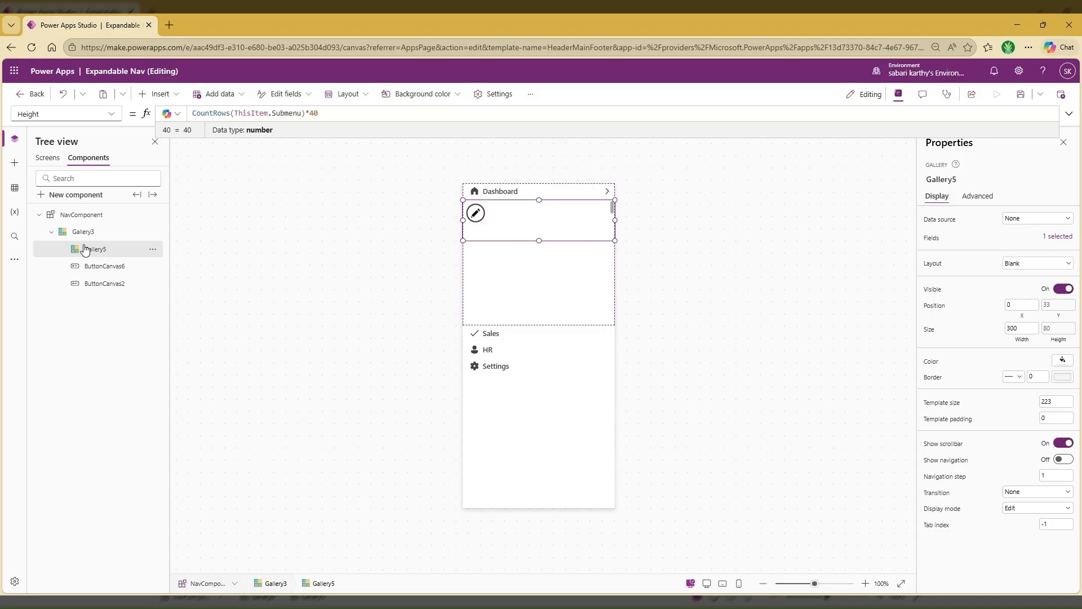
Replace the nested gallery's sample Items source with ThisItem.Submenu
{"action": "left_click", "coordinate": [928, 219]}
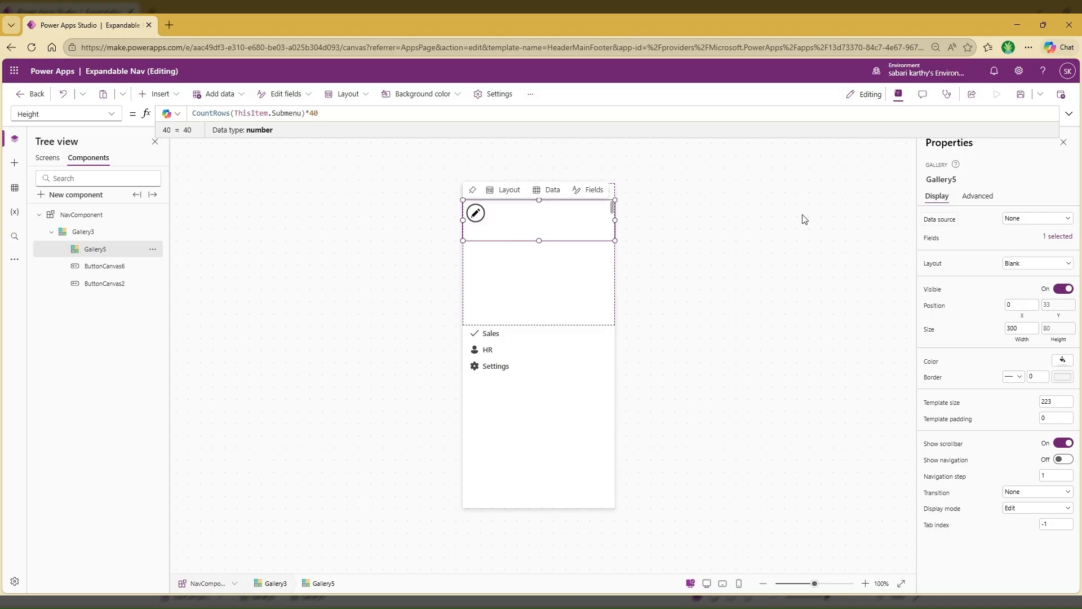
{"action": "left_click_drag", "start_coordinate": [271, 114], "coordinate": [189, 116]}
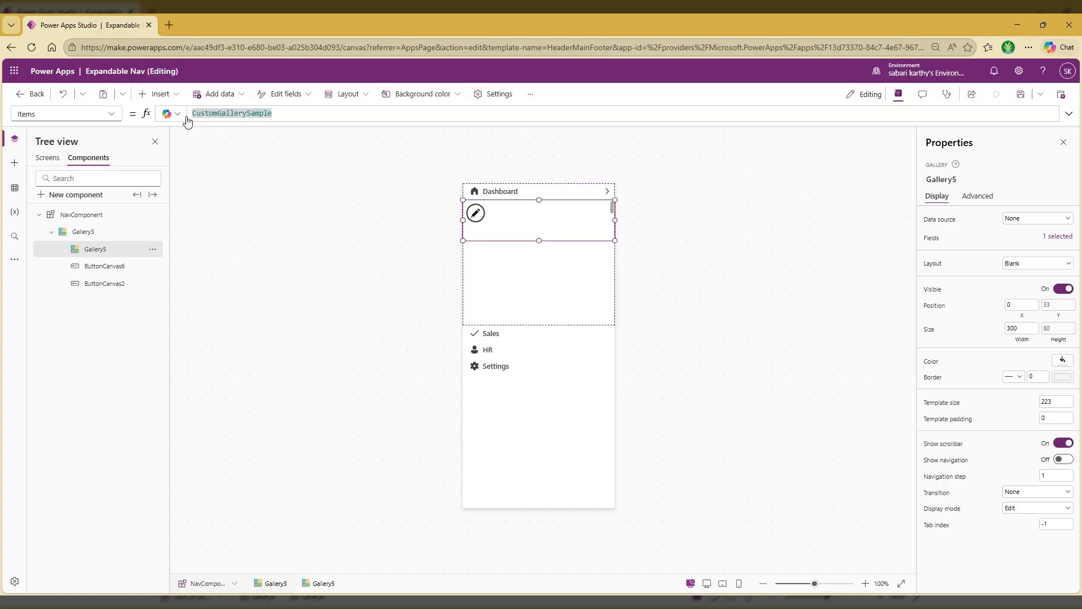
{"action": "key", "text": "End"}
{"action": "type", "text": "Thisite"}
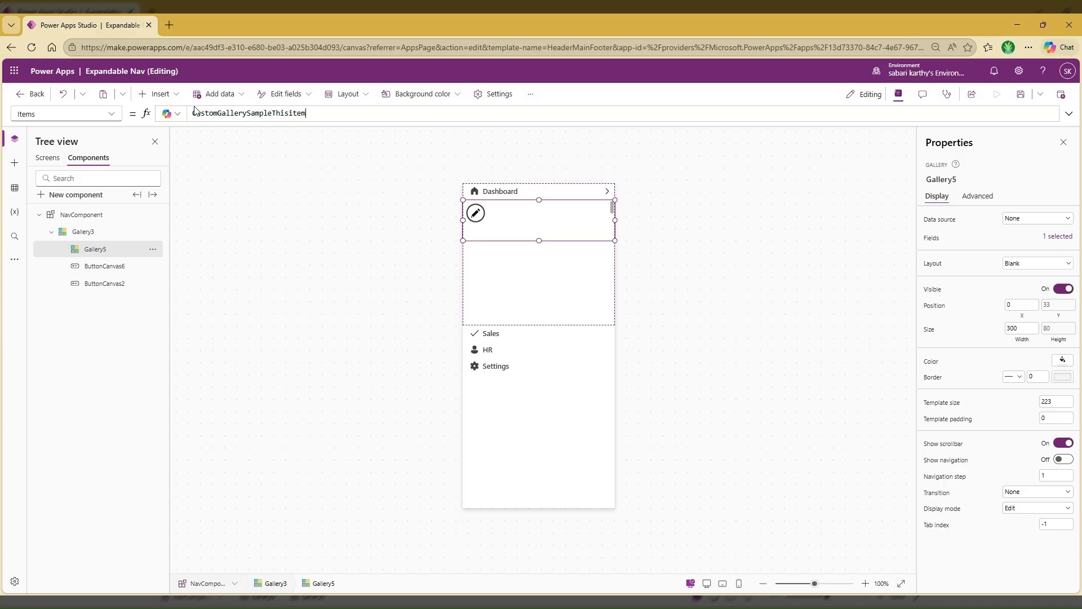
{"action": "type", "text": "m.Sub"}
{"action": "key", "text": "ctrl+a"}
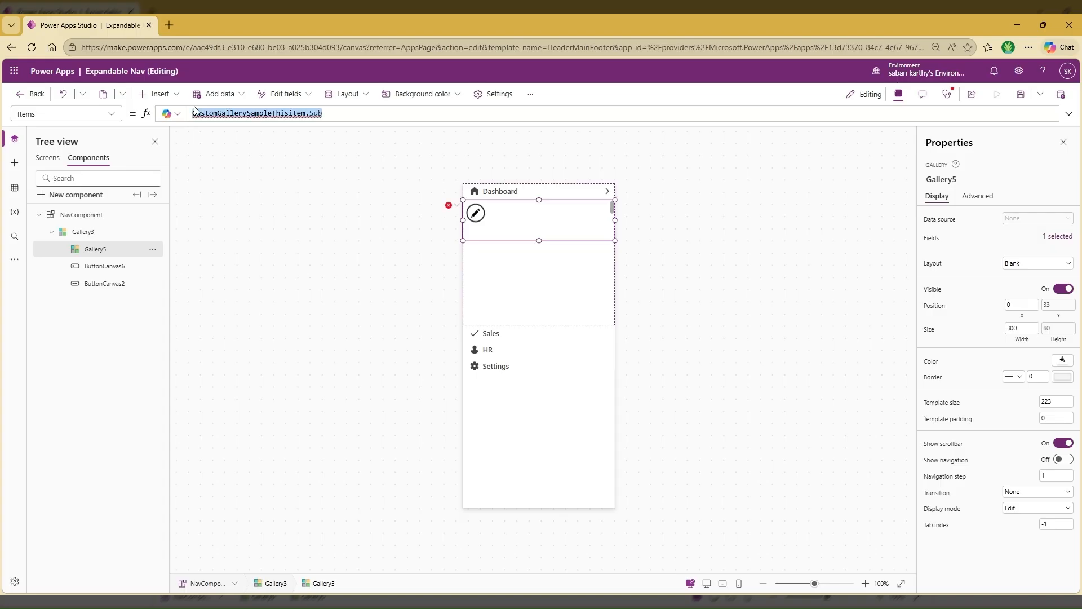
{"action": "key", "text": "BackSpace"}
{"action": "type", "text": "This"}
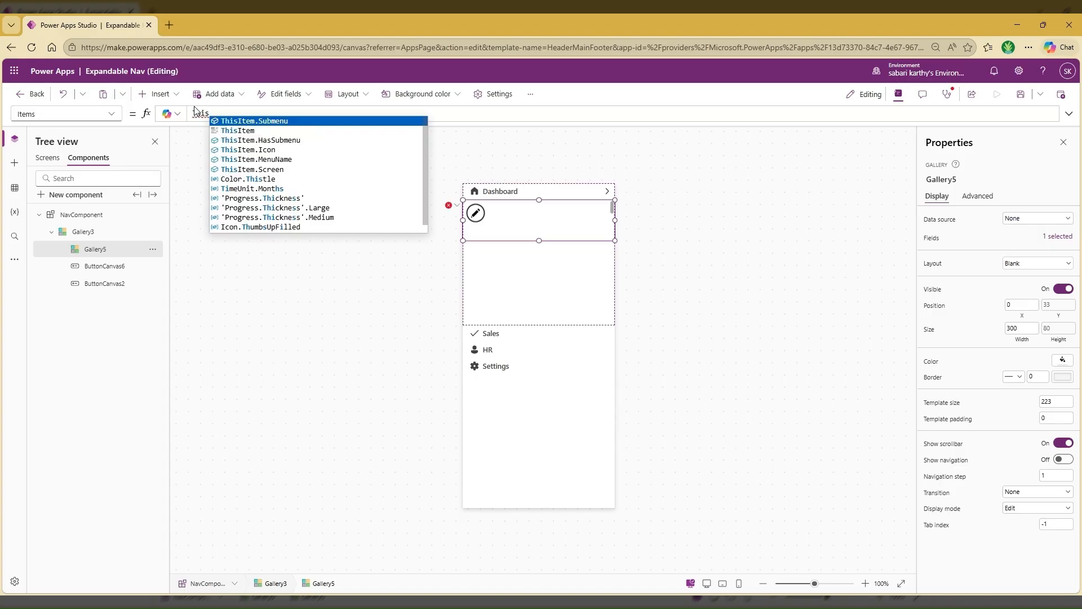
{"action": "key", "text": "Tab"}
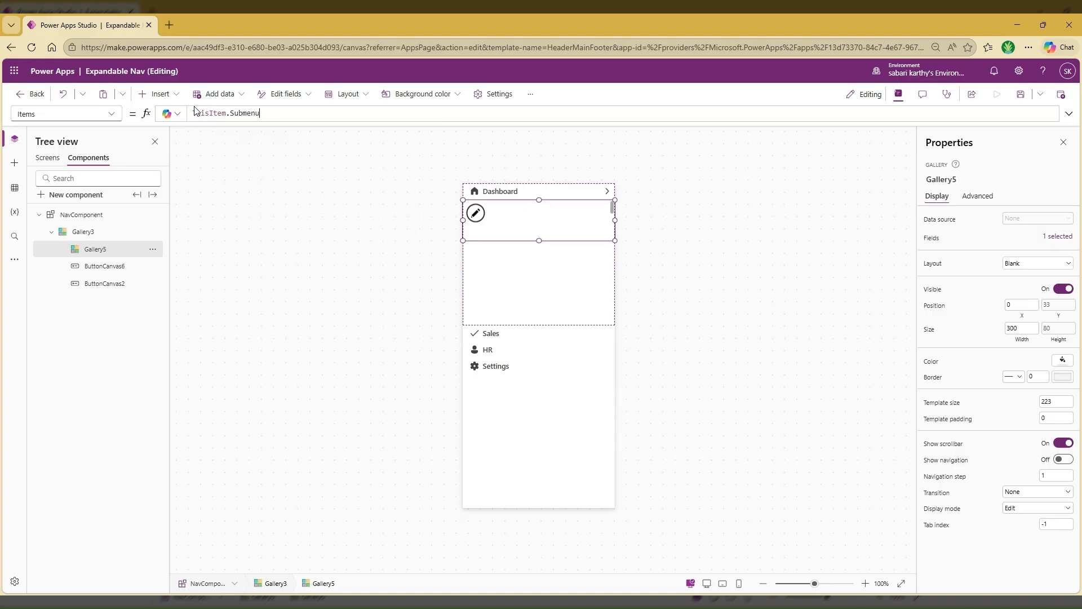
Insert a button inside the nested gallery's template and place it at X 0, Y 0
{"action": "left_click", "coordinate": [479, 219]}
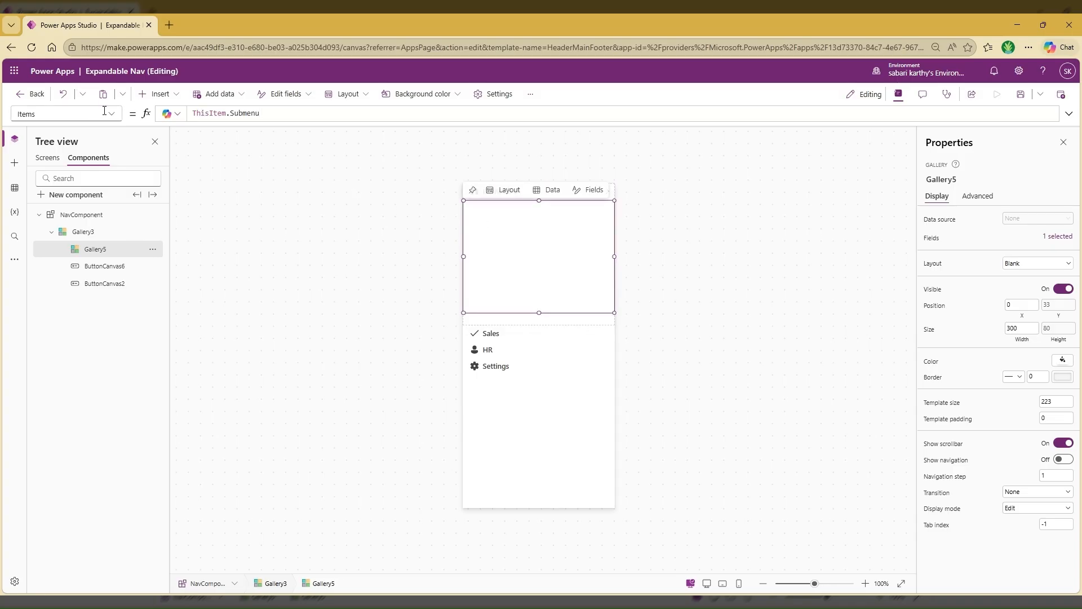
{"action": "left_click", "coordinate": [156, 94]}
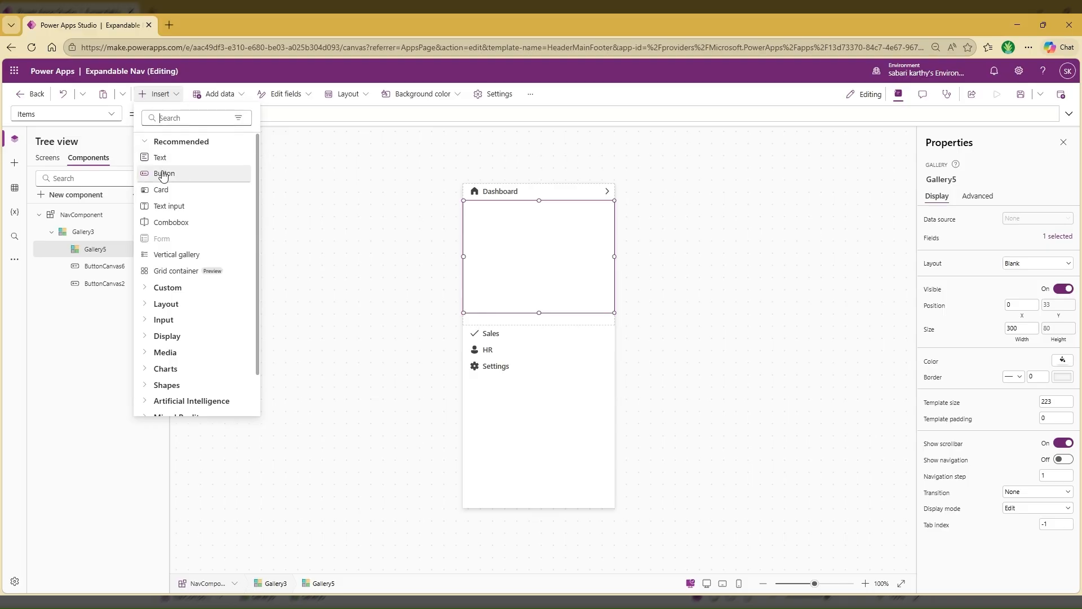
{"action": "left_click", "coordinate": [163, 174]}
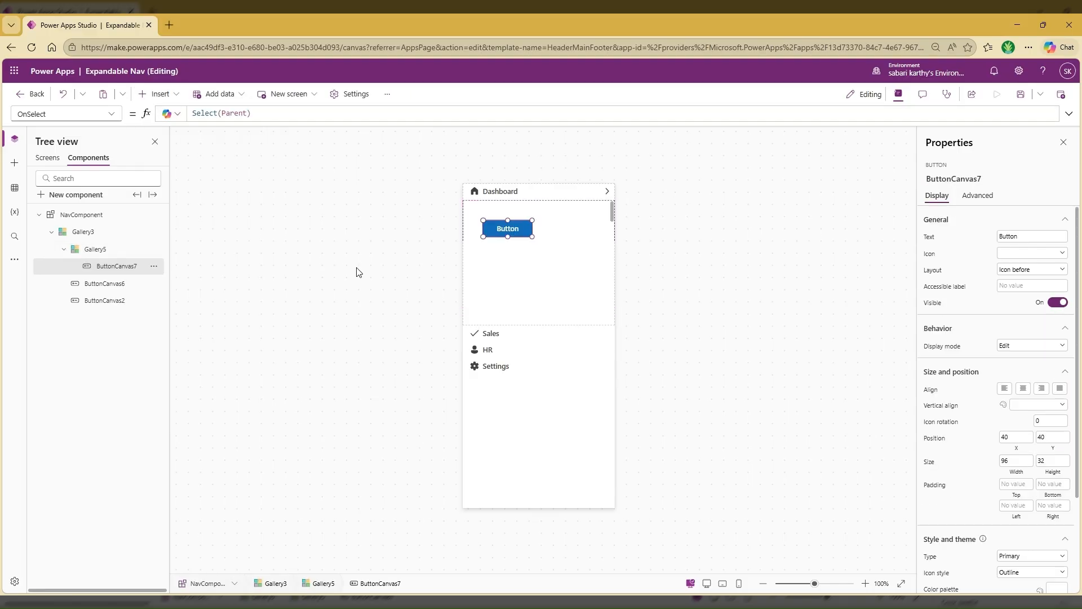
{"action": "left_click_drag", "start_coordinate": [504, 227], "coordinate": [462, 194]}
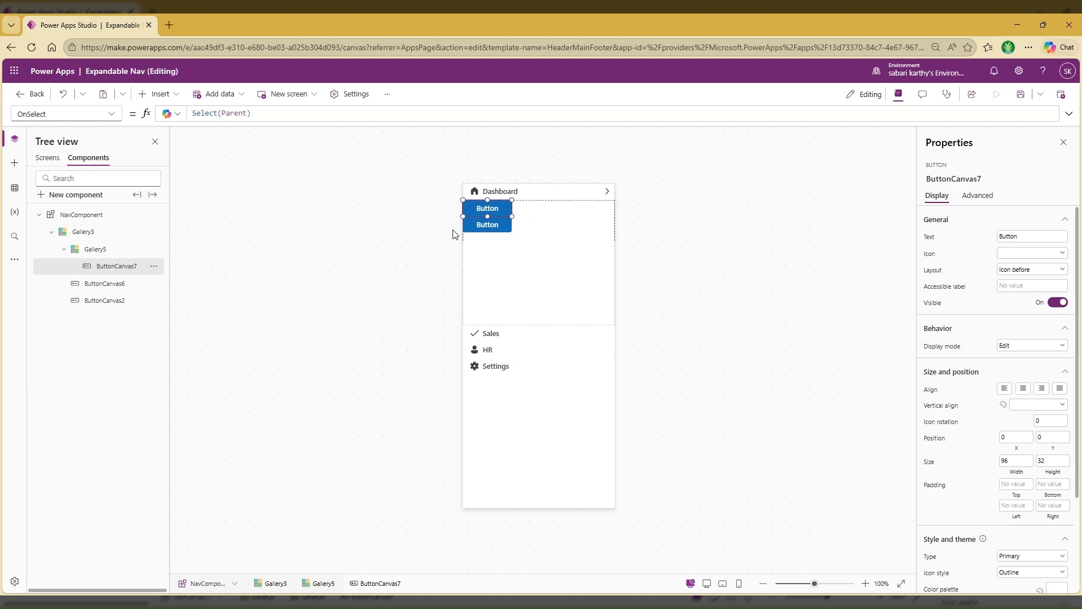
Set the submenu button's Text to ThisItem.SubMenuName and its Icon to ThisItem.Icon
{"action": "left_click", "coordinate": [929, 241]}
{"action": "type", "text": "ThisItem."}
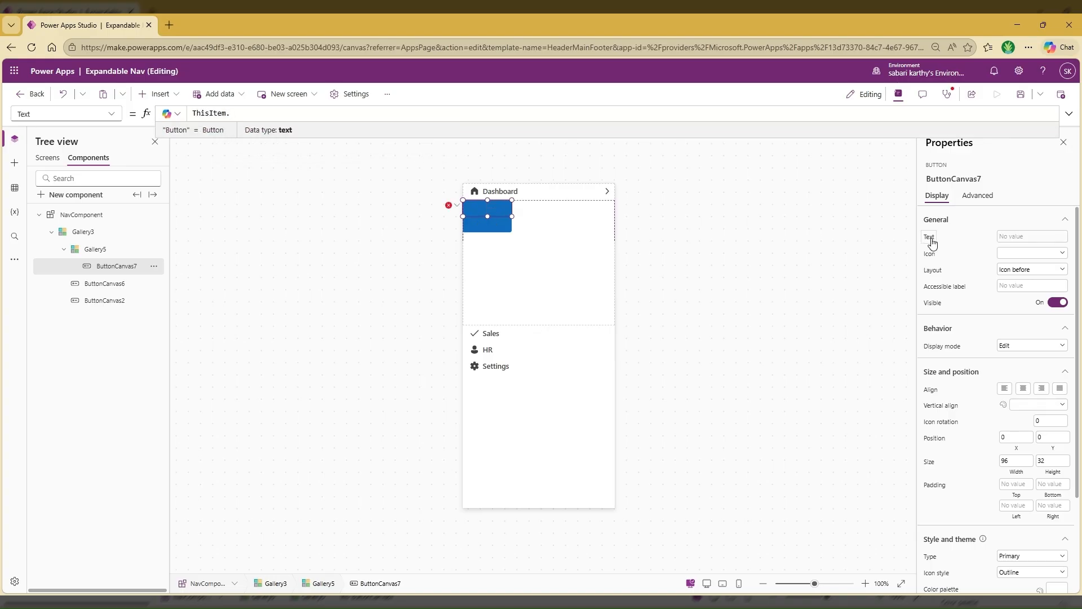
{"action": "type", "text": "Su"}
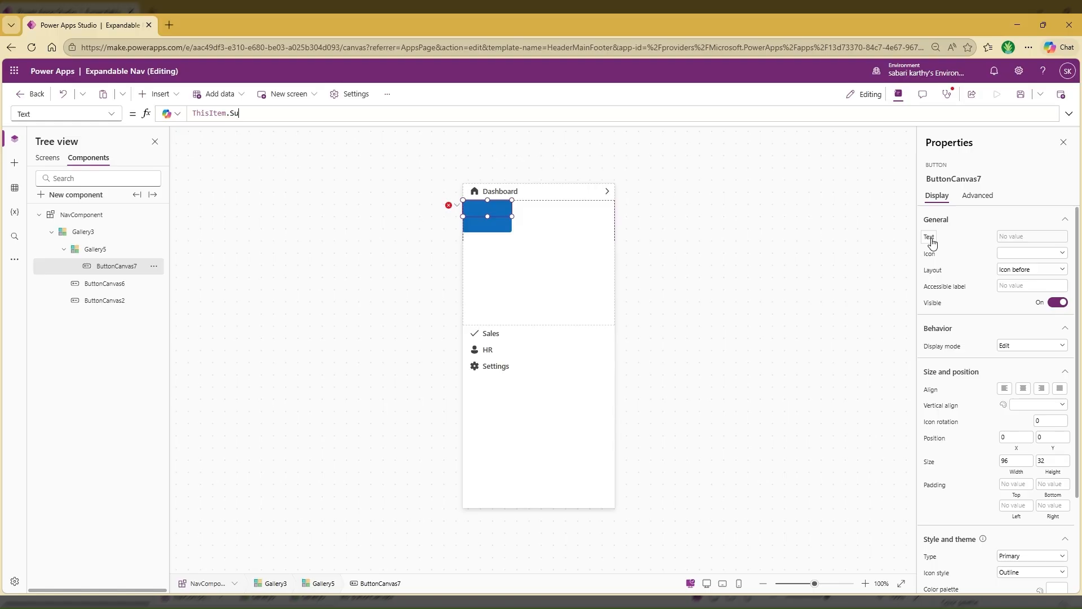
{"action": "type", "text": "bMenuName"}
{"action": "left_click", "coordinate": [929, 255]}
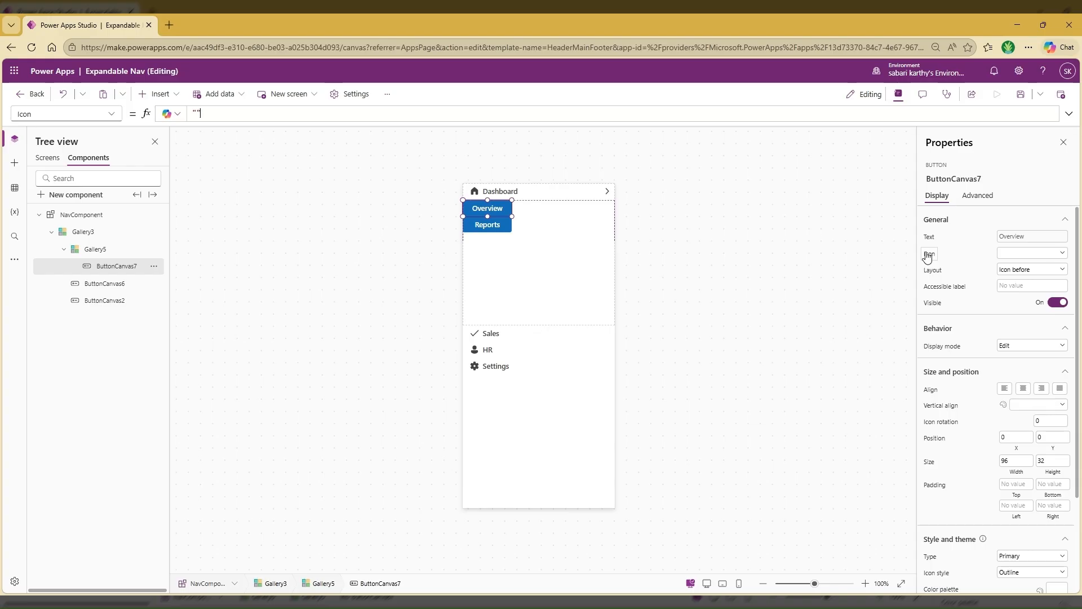
{"action": "type", "text": "ThisItem.Ic"}
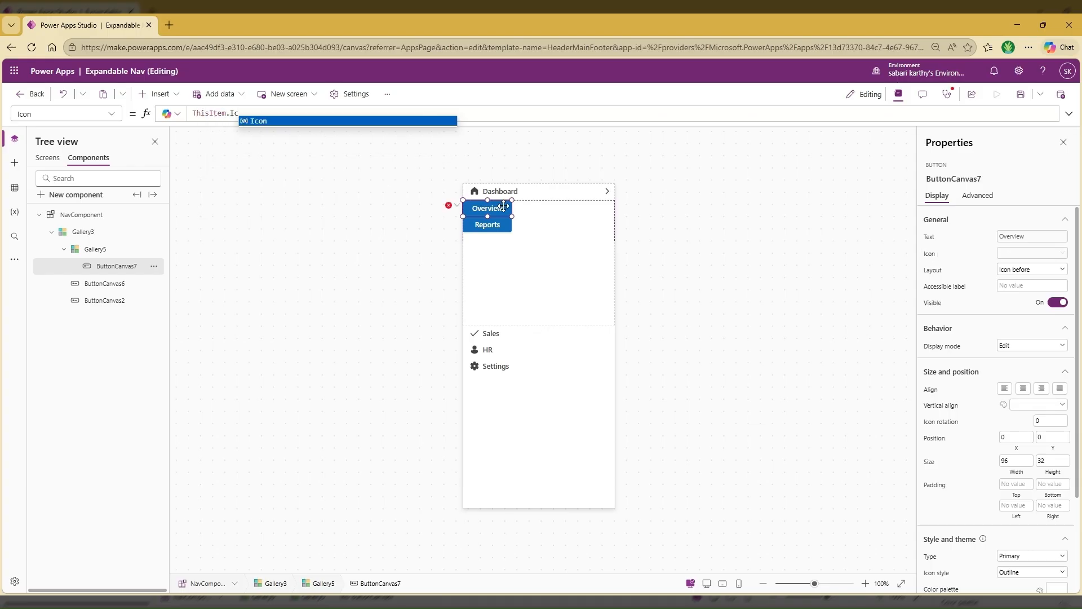
{"action": "key", "text": "Tab"}
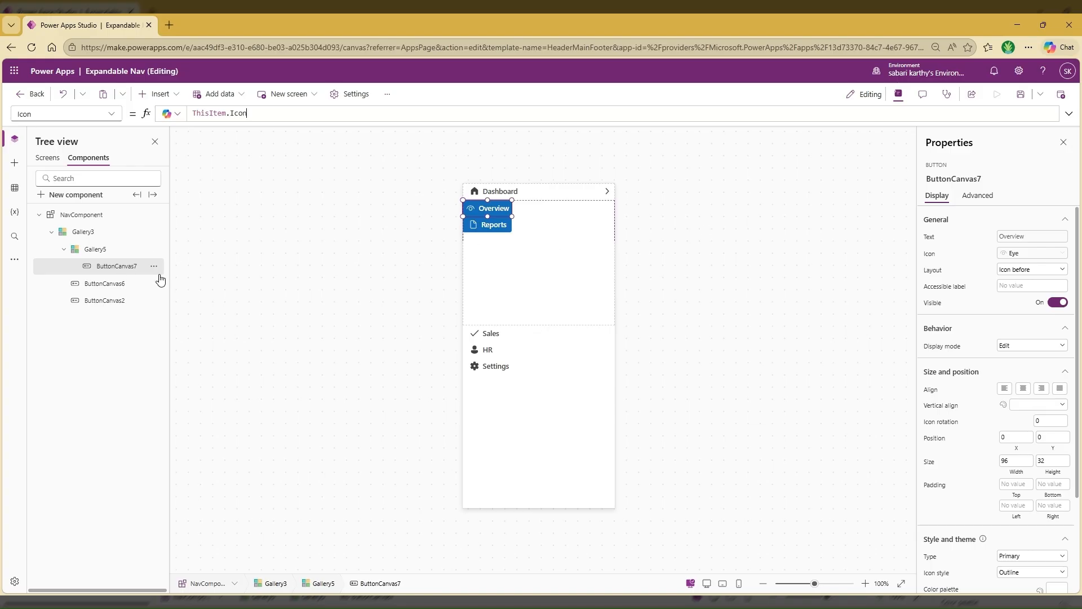
Set the submenu button's Width to Parent.TemplateWidth and align its content left
{"action": "left_click", "coordinate": [1018, 475]}
{"action": "type", "text": "Parent.T"}
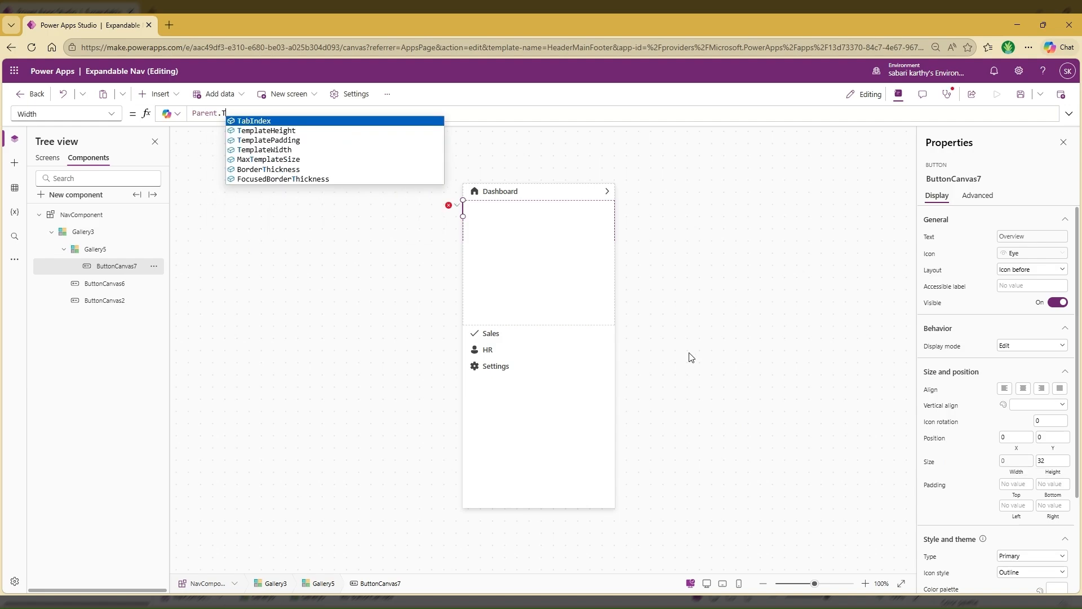
{"action": "type", "text": "em"}
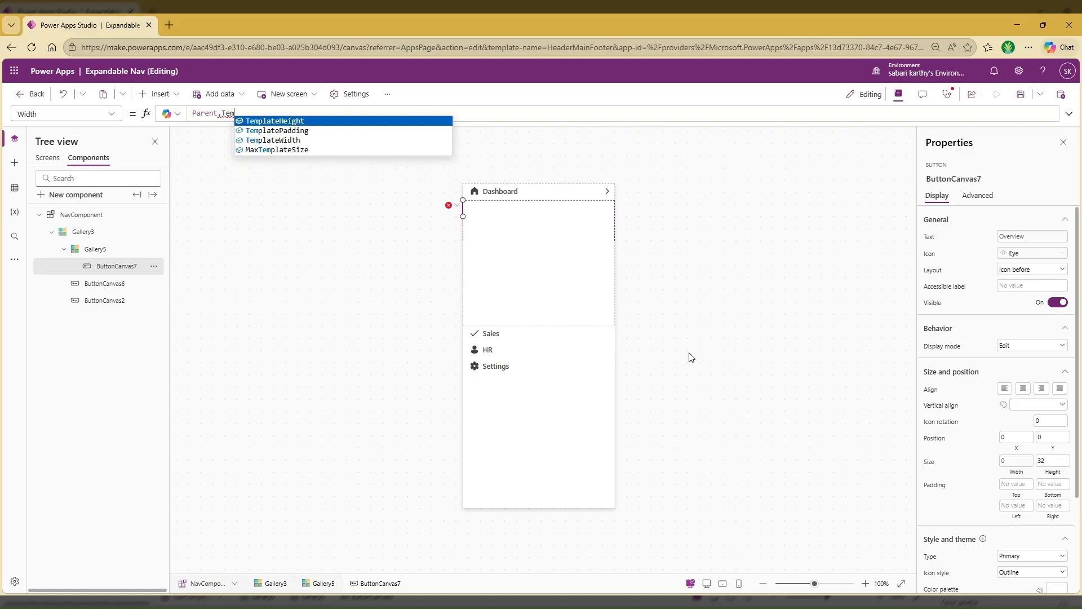
{"action": "left_click", "coordinate": [296, 140]}
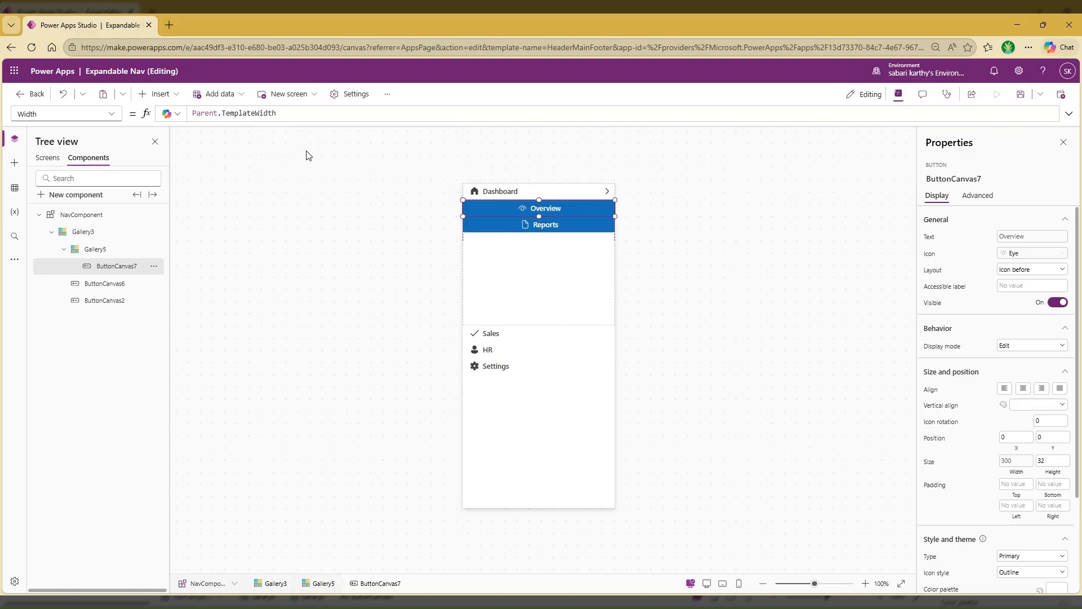
{"action": "left_click", "coordinate": [1004, 390]}
Style the submenu button with the Transparent type and the Filled icon style
{"action": "scroll", "coordinate": [998, 479], "scroll_direction": "down", "scroll_amount": 2}
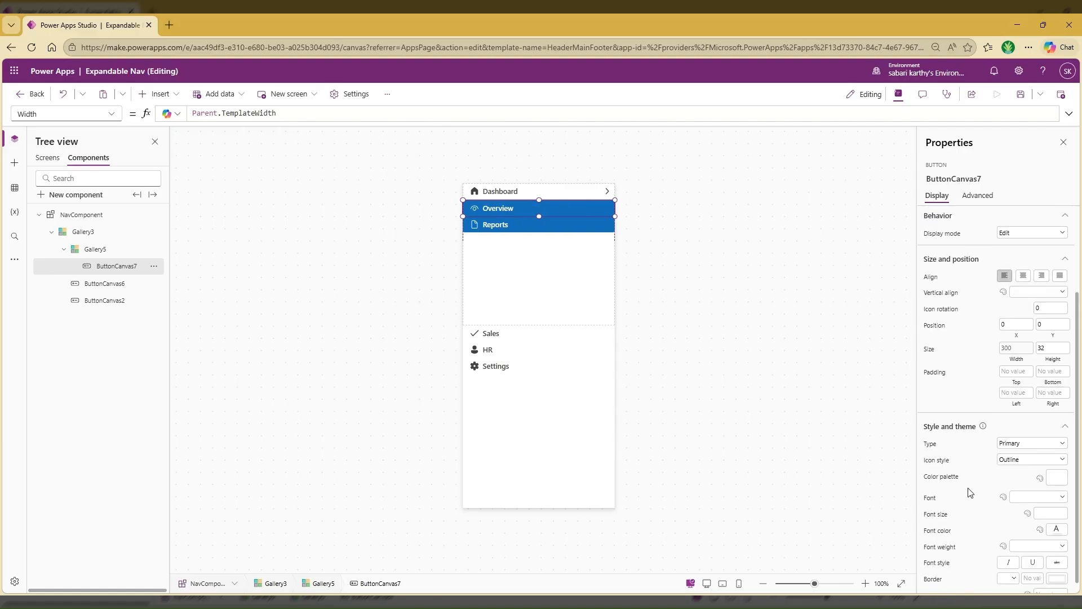
{"action": "left_click", "coordinate": [1027, 446]}
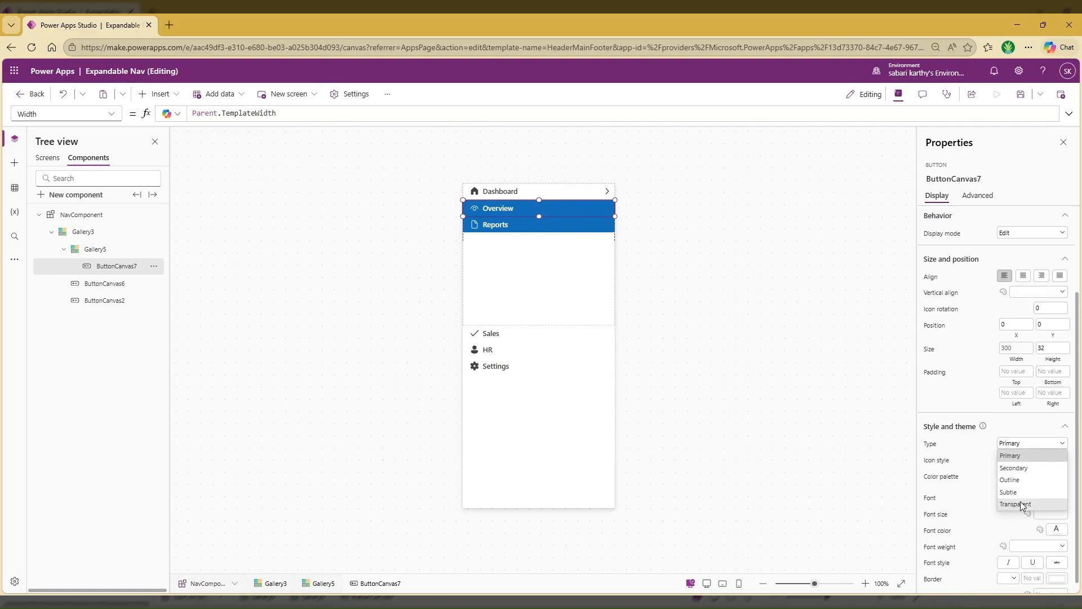
{"action": "left_click", "coordinate": [1022, 504]}
{"action": "left_click", "coordinate": [1023, 461]}
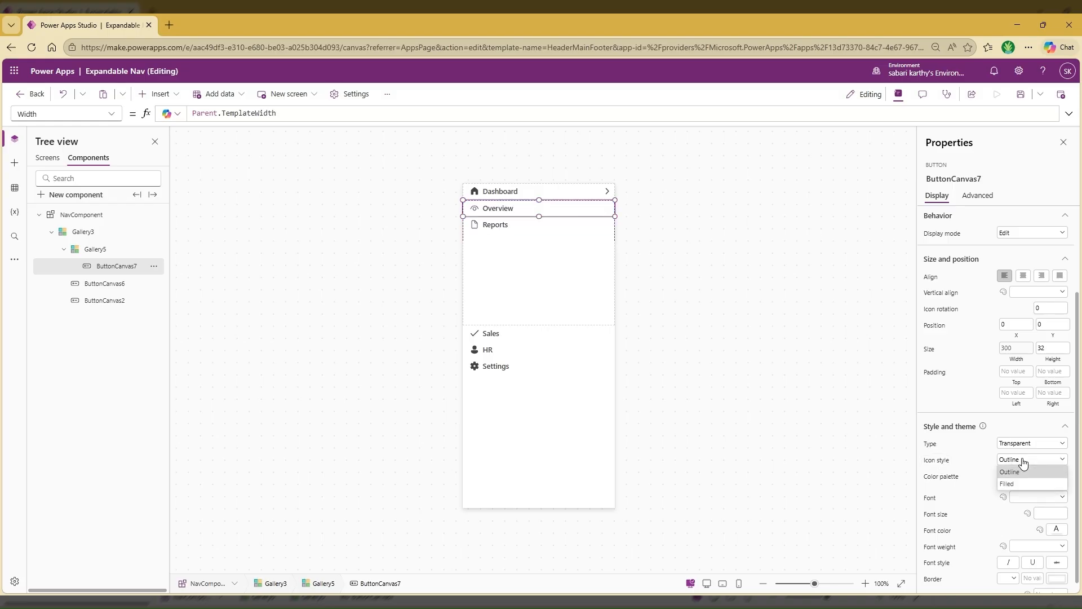
{"action": "left_click", "coordinate": [1017, 484]}
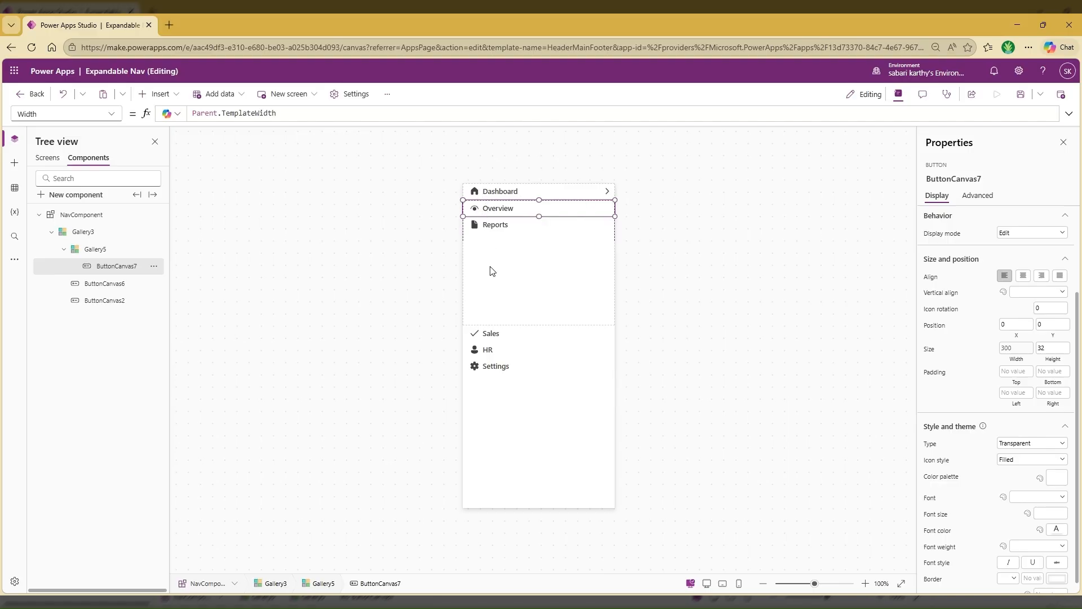
Set the nested submenu gallery's X position to 20
{"action": "left_click", "coordinate": [95, 249]}
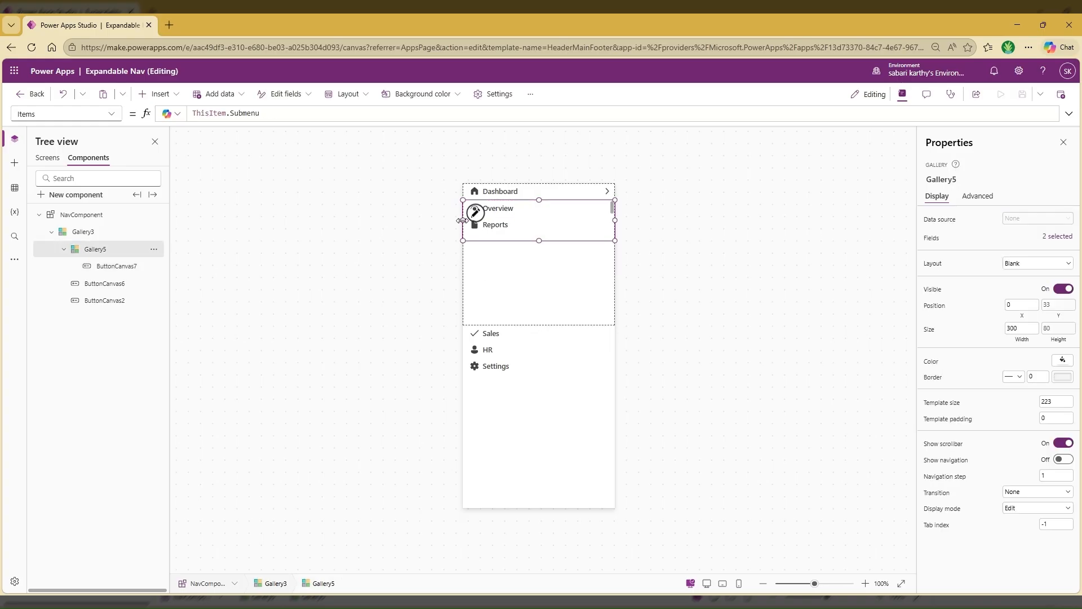
{"action": "left_click", "coordinate": [1009, 305]}
{"action": "key", "text": "Tab"}
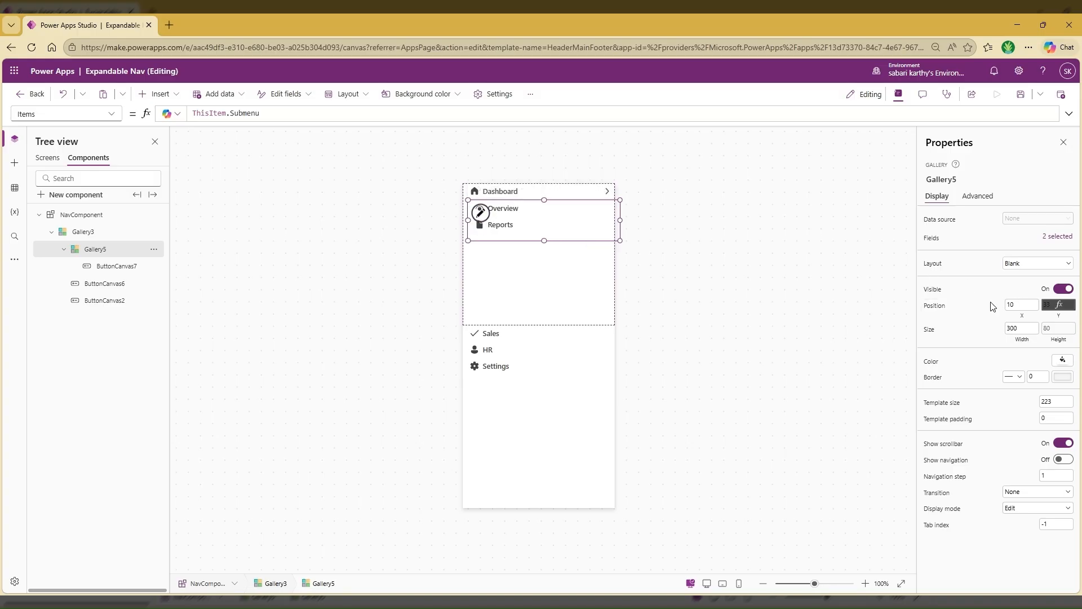
{"action": "key", "text": "shift+Tab"}
{"action": "type", "text": "20"}
{"action": "key", "text": "Tab"}
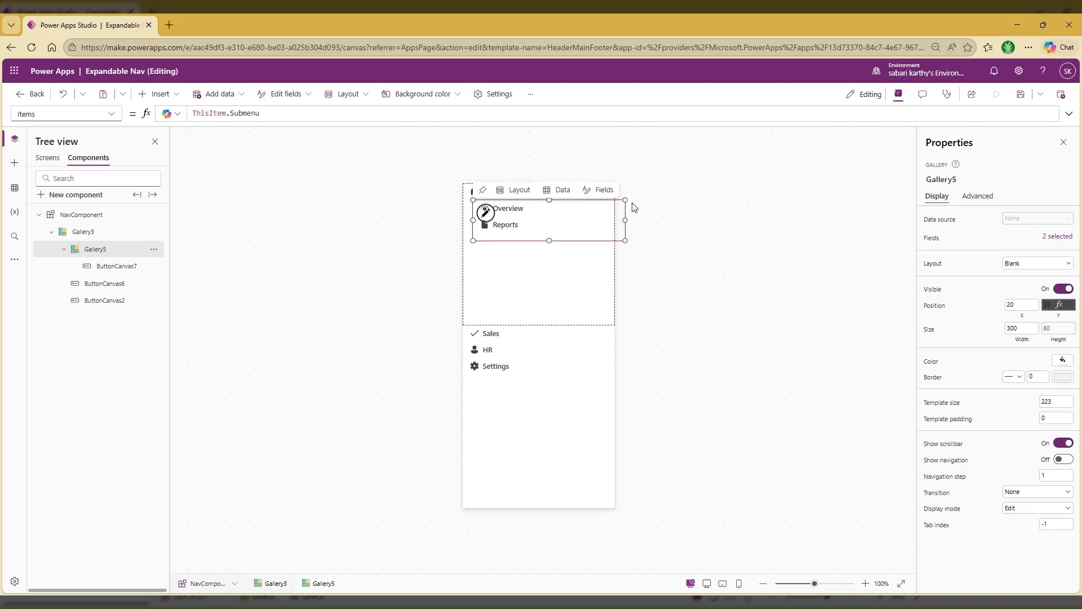
Set the nested submenu gallery's Width to Parent.TemplateWidth - Self.X
{"action": "left_click", "coordinate": [1018, 337]}
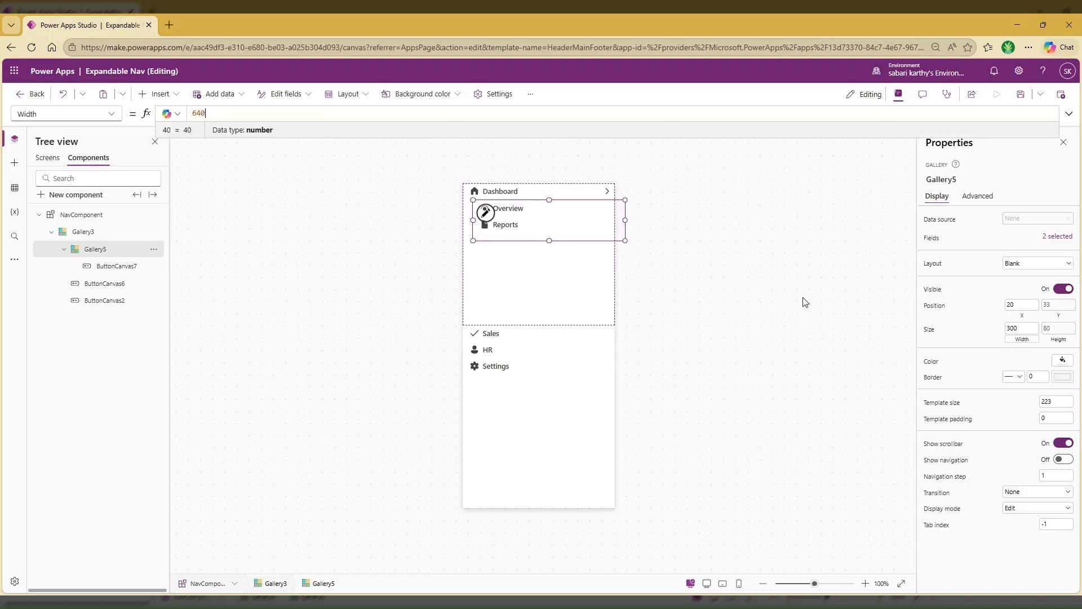
{"action": "left_click_drag", "start_coordinate": [222, 112], "coordinate": [188, 113]}
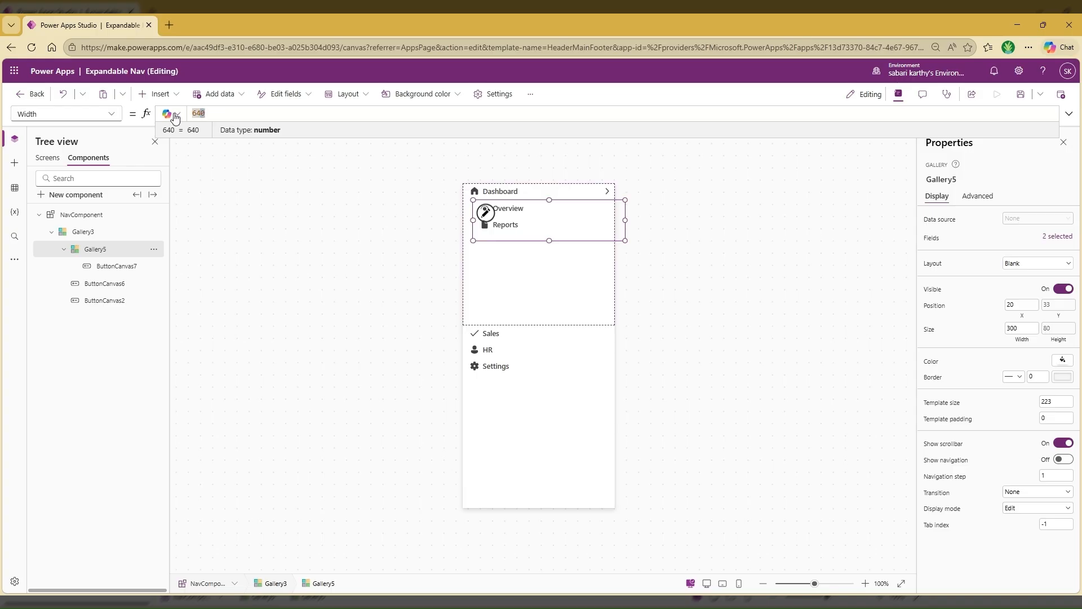
{"action": "double_click", "coordinate": [220, 112]}
{"action": "type", "text": "Parent.Templa"}
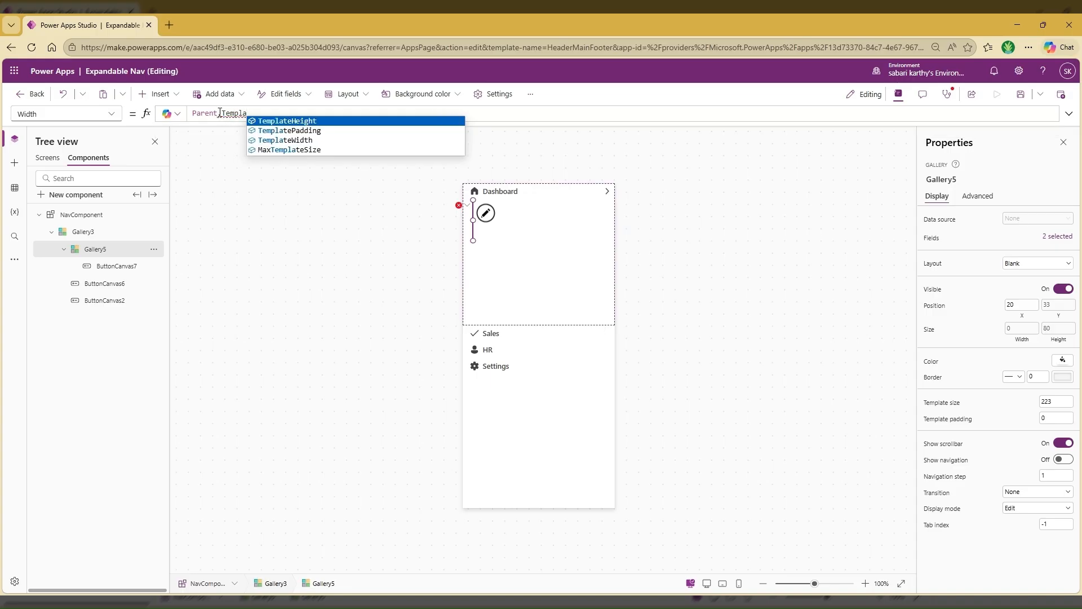
{"action": "key", "text": "Down"}
{"action": "key", "text": "Down"}
{"action": "key", "text": "Down"}
{"action": "key", "text": "Up"}
{"action": "key", "text": "Tab"}
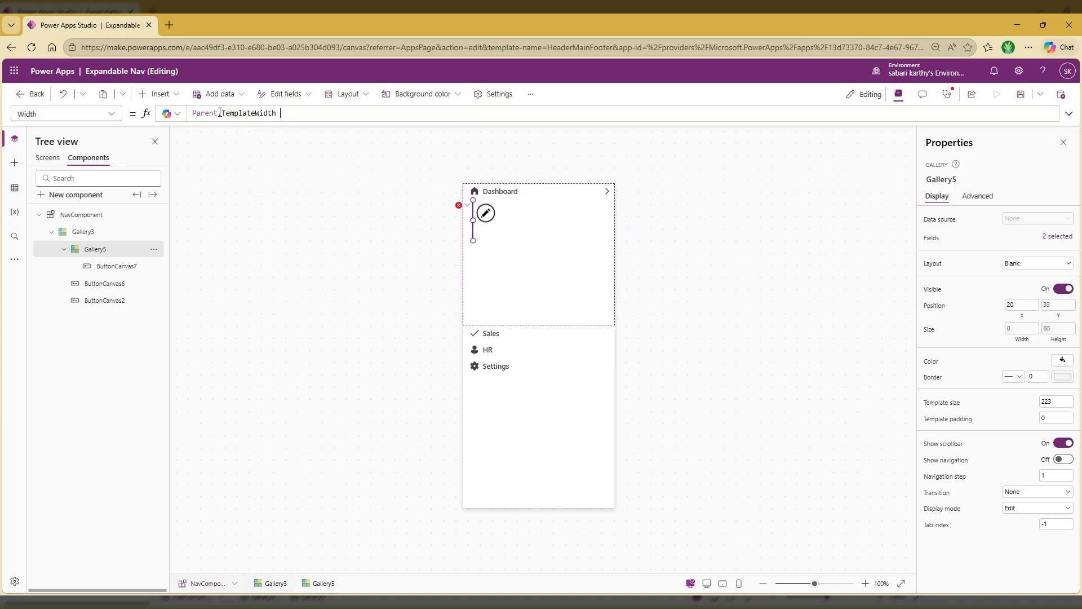
{"action": "type", "text": "- Self.X"}
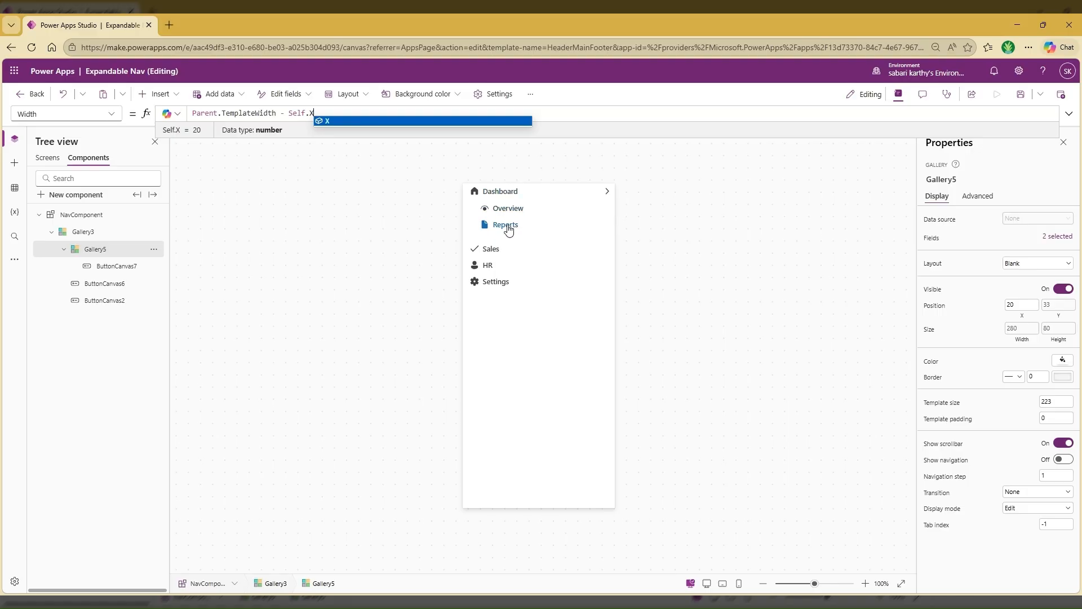
{"action": "left_click", "coordinate": [496, 195]}
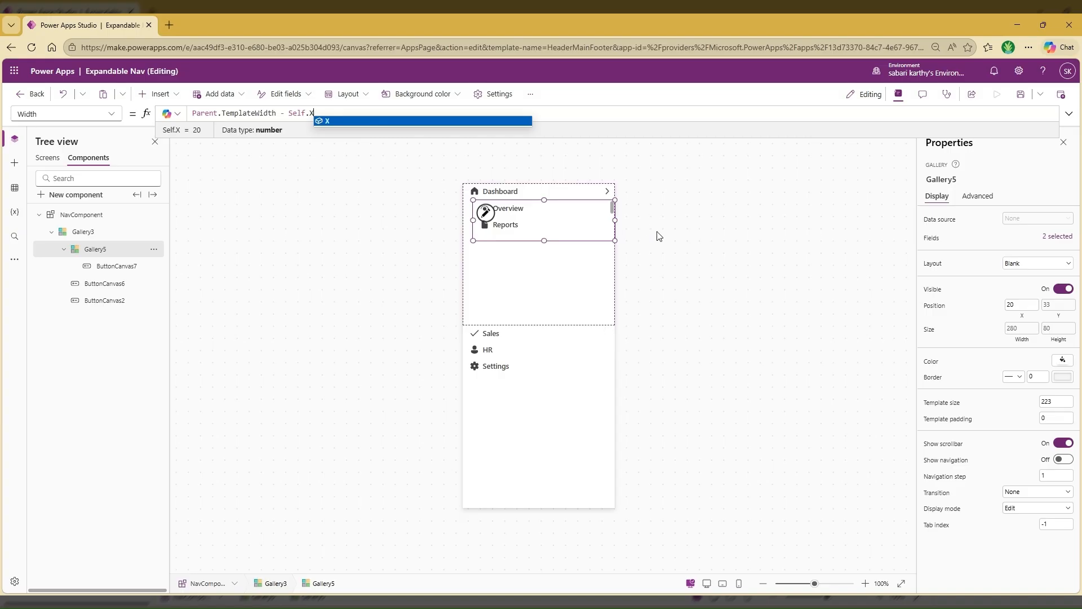
{"action": "left_click", "coordinate": [634, 239]}
{"action": "left_click", "coordinate": [565, 233]}
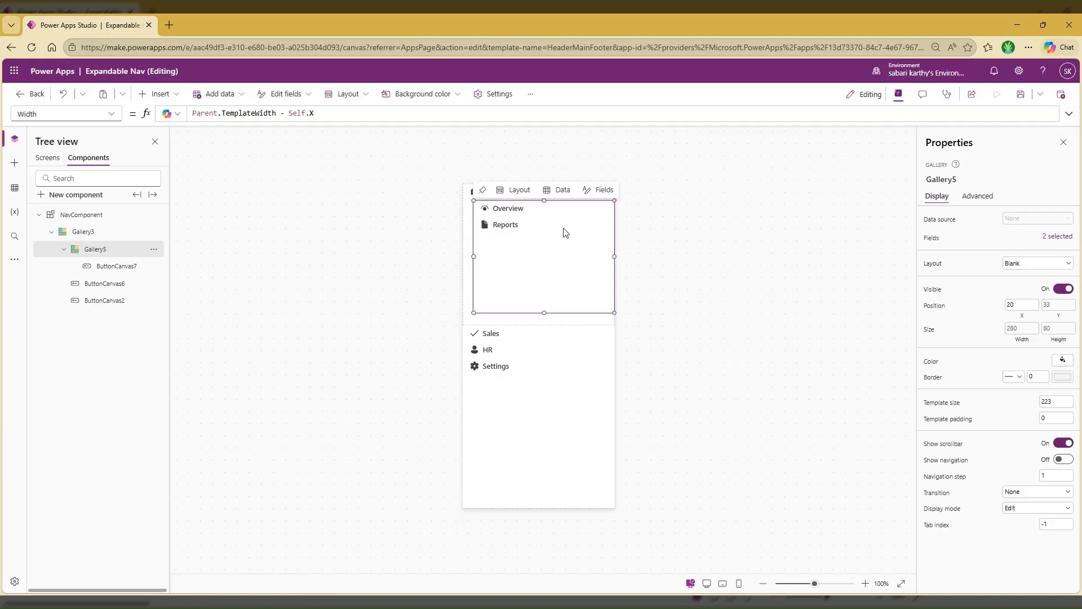
{"action": "left_click", "coordinate": [672, 224]}
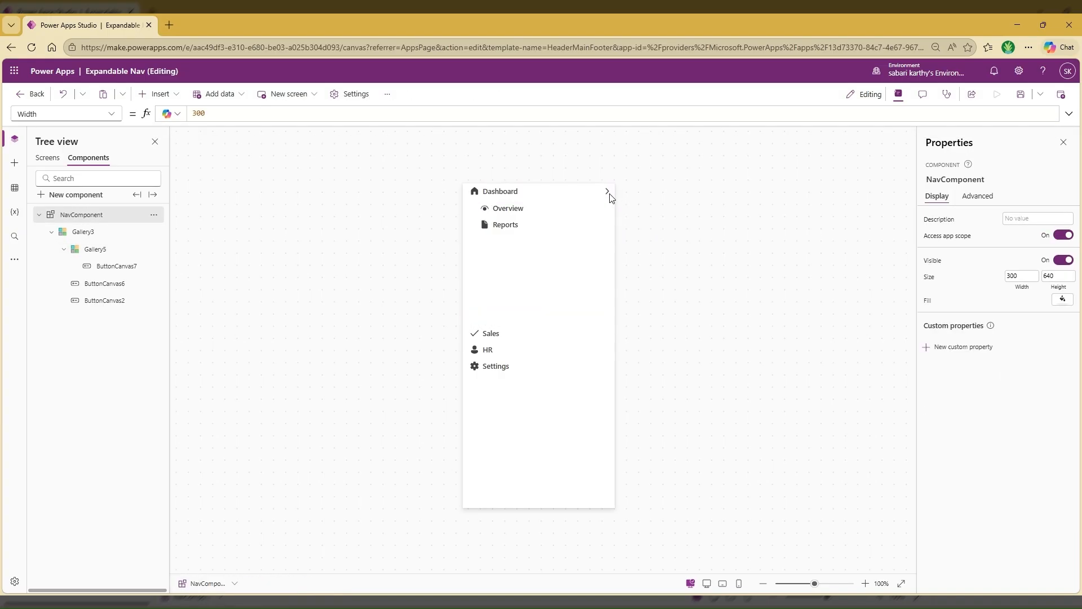
Replace the chevron button's OnSelect formula with Set(VarSelectedMenu,ThisItem.MenuName)
{"action": "left_click", "coordinate": [607, 193]}
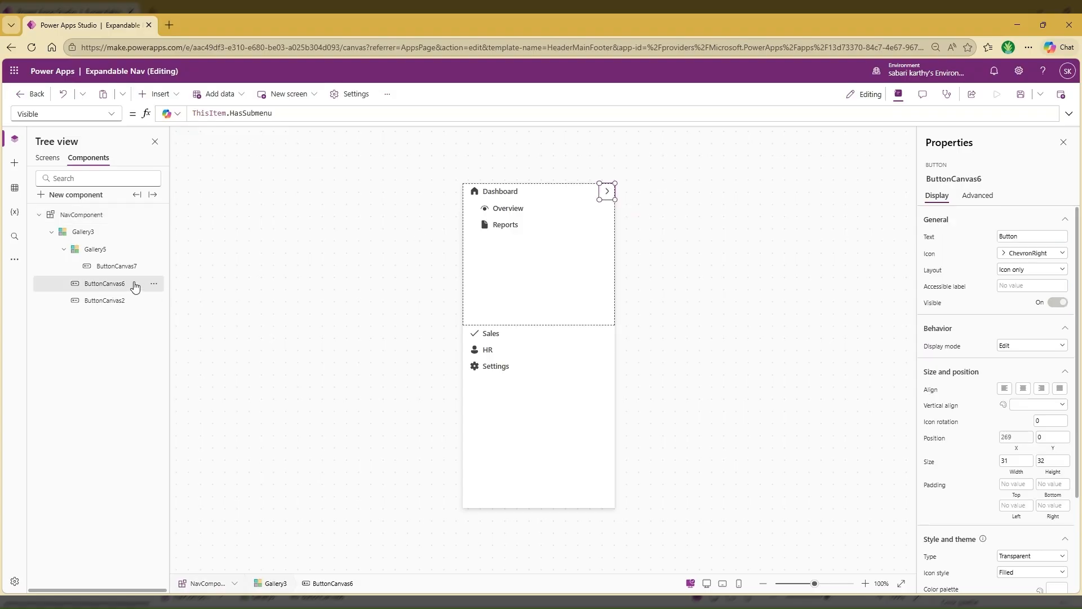
{"action": "left_click", "coordinate": [111, 113]}
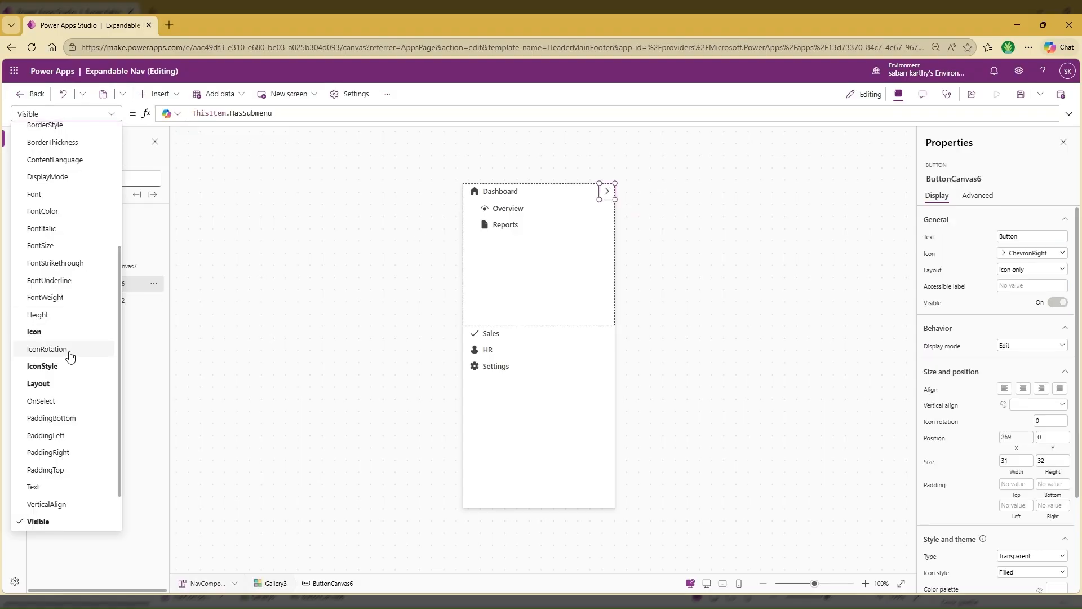
{"action": "scroll", "coordinate": [70, 355], "scroll_direction": "down", "scroll_amount": 1}
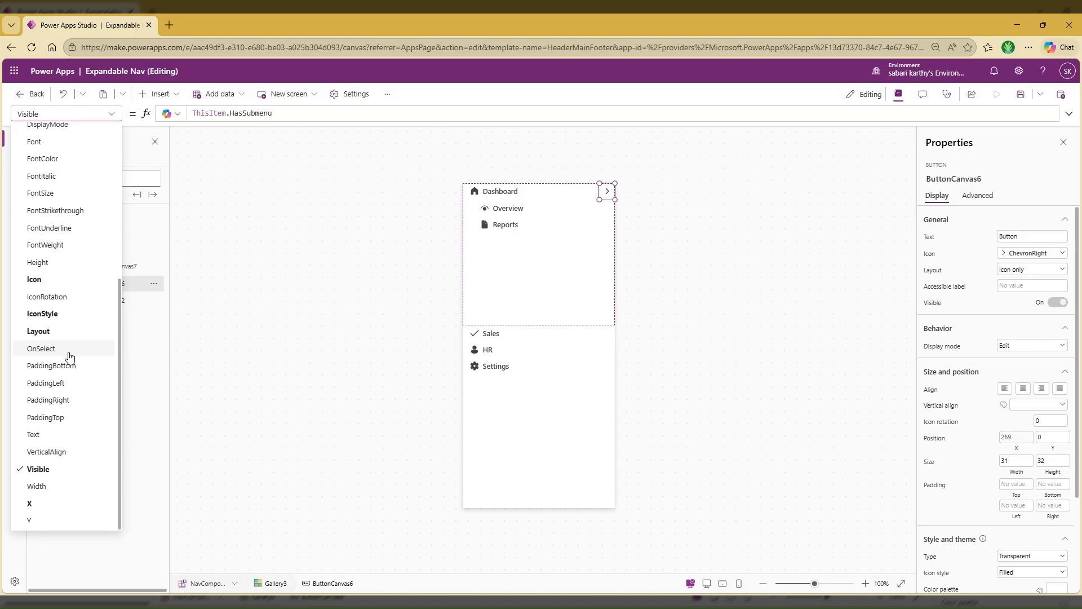
{"action": "scroll", "coordinate": [70, 356], "scroll_direction": "up", "scroll_amount": 3}
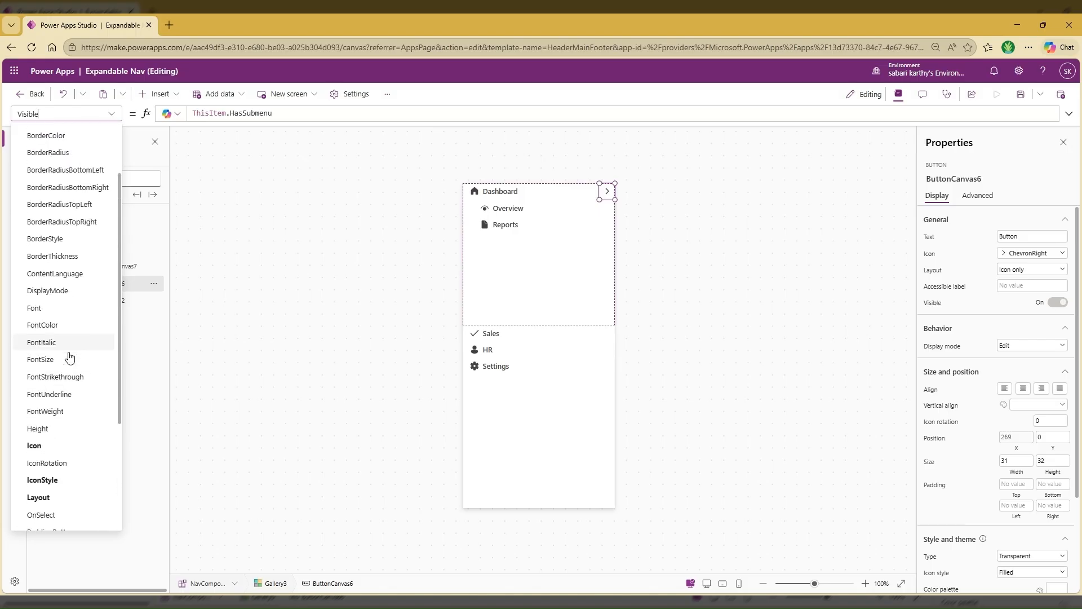
{"action": "scroll", "coordinate": [70, 356], "scroll_direction": "down", "scroll_amount": 3}
{"action": "left_click", "coordinate": [71, 352]}
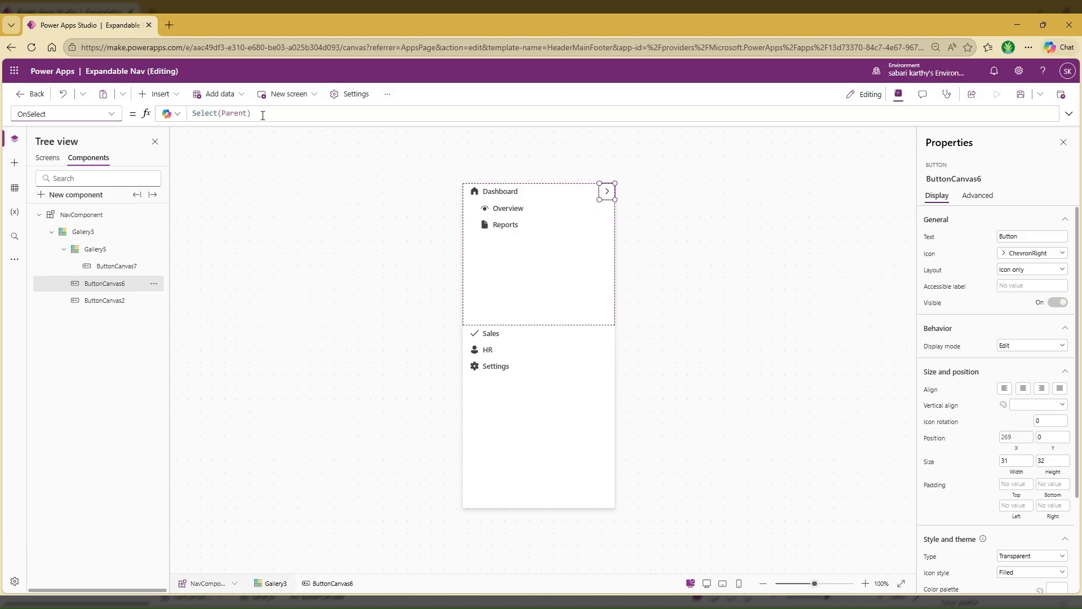
{"action": "double_click", "coordinate": [206, 113]}
{"action": "key", "text": "ctrl+a"}
{"action": "key", "text": "BackSpace"}
{"action": "type", "text": "Set"}
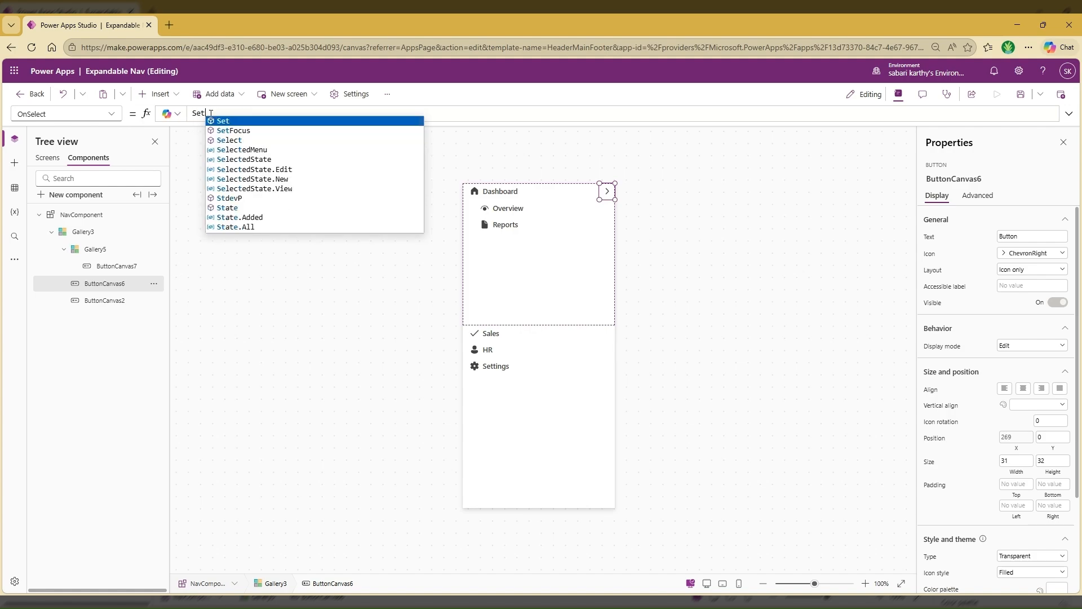
{"action": "type", "text": "(VarSel"}
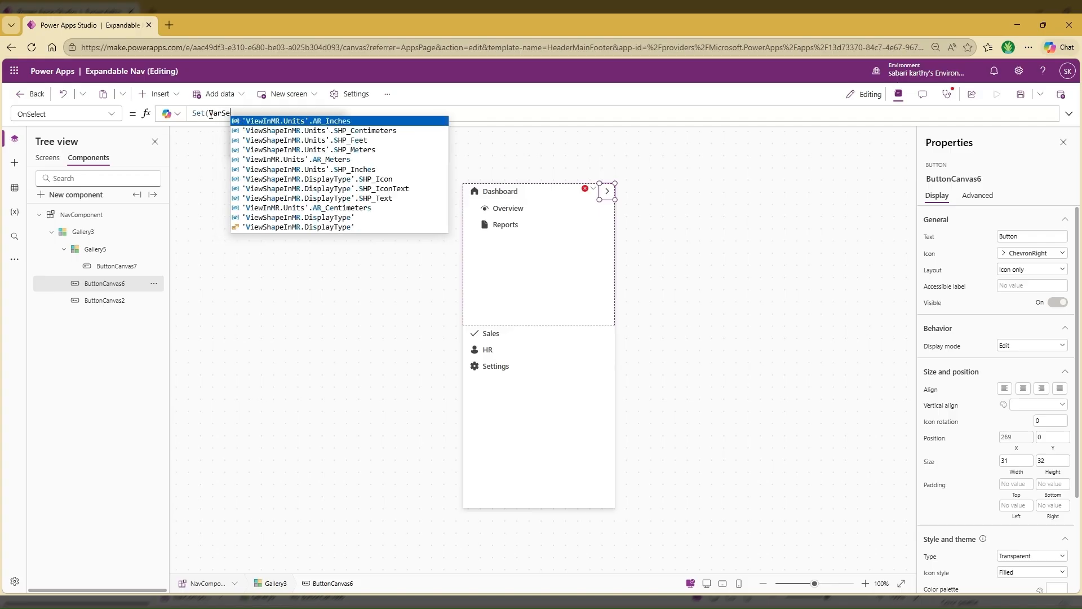
{"action": "type", "text": "ectedMenu"}
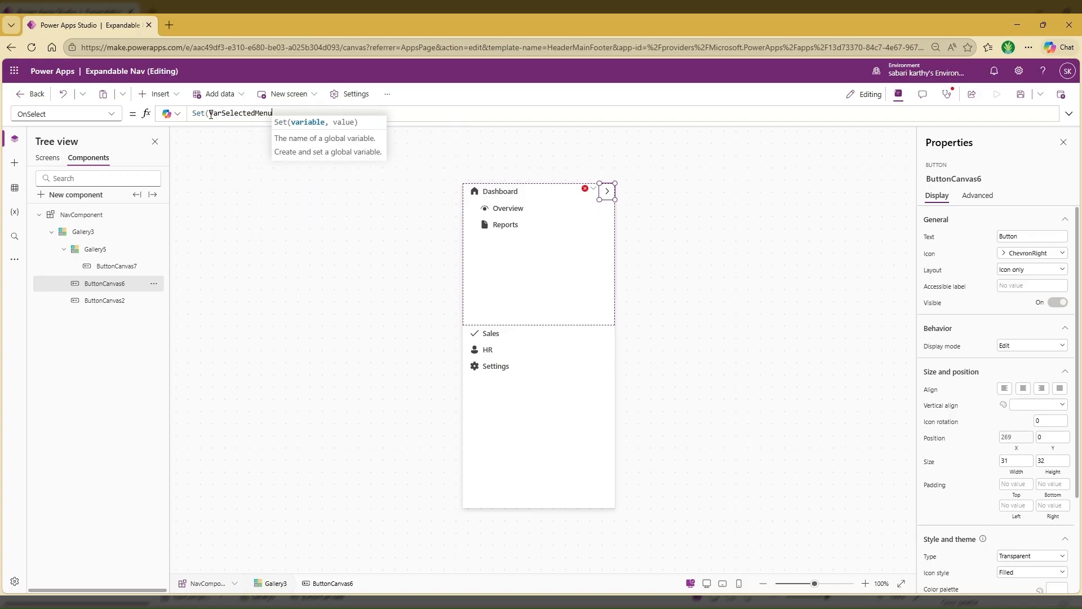
{"action": "type", "text": ",Thisi"}
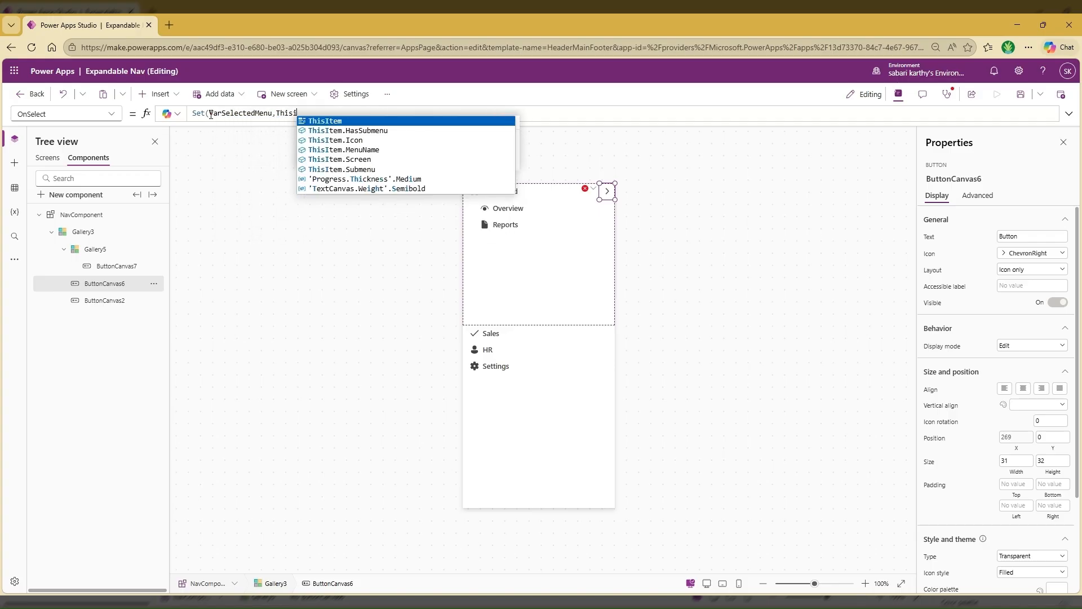
{"action": "type", "text": "tem.Men"}
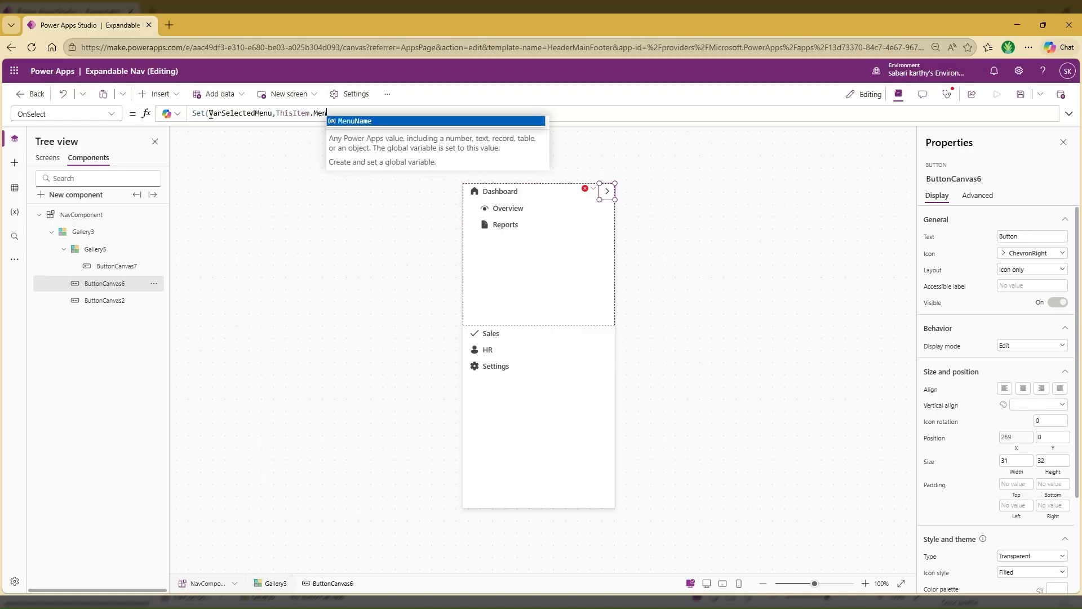
{"action": "key", "text": "Tab"}
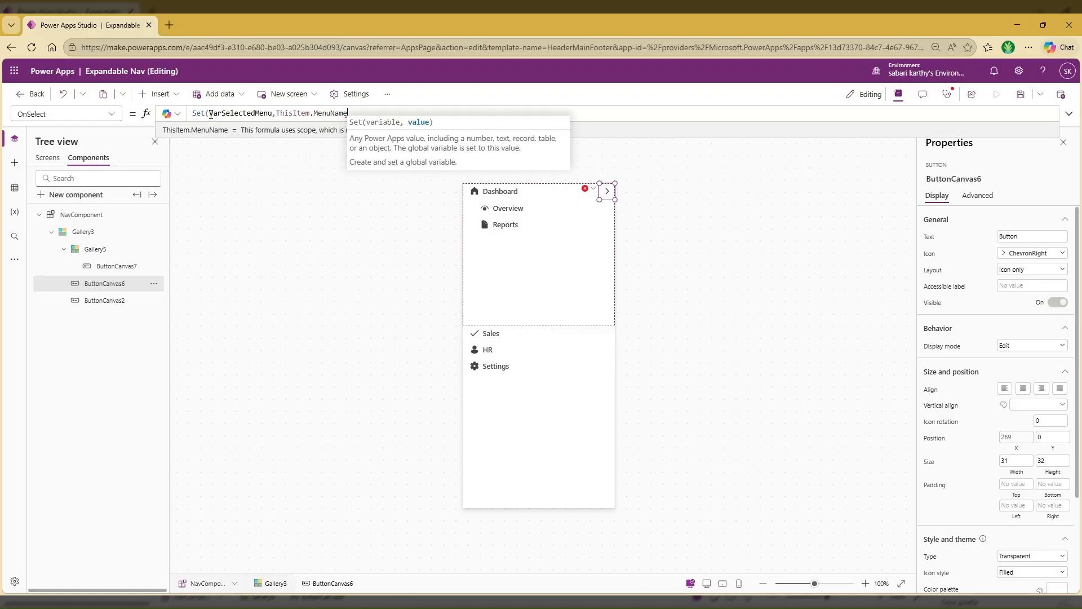
{"action": "type", "text": ")"}
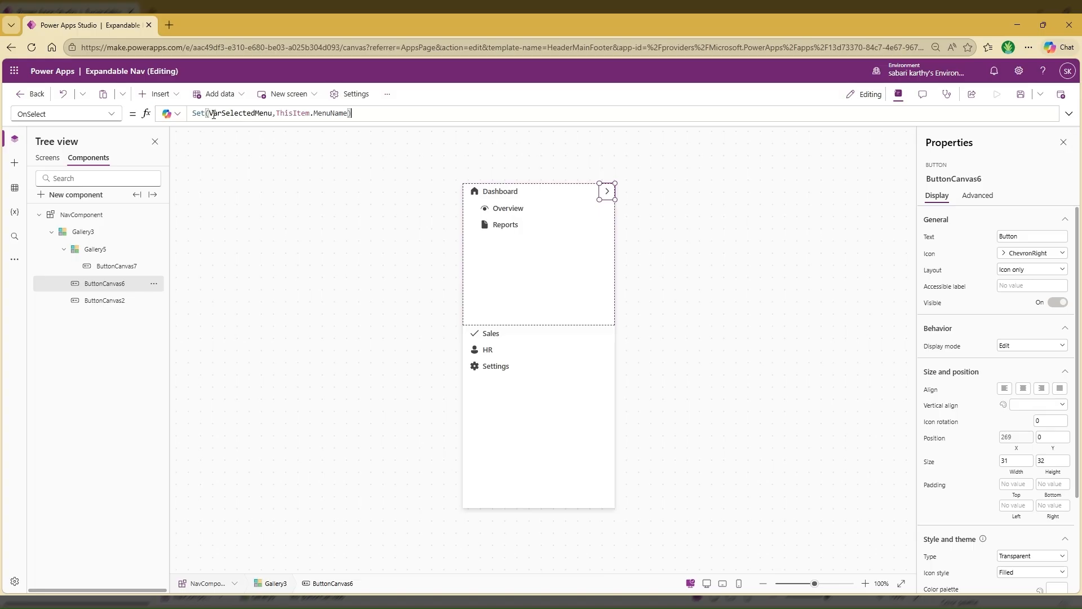
{"action": "left_click", "coordinate": [96, 220]}
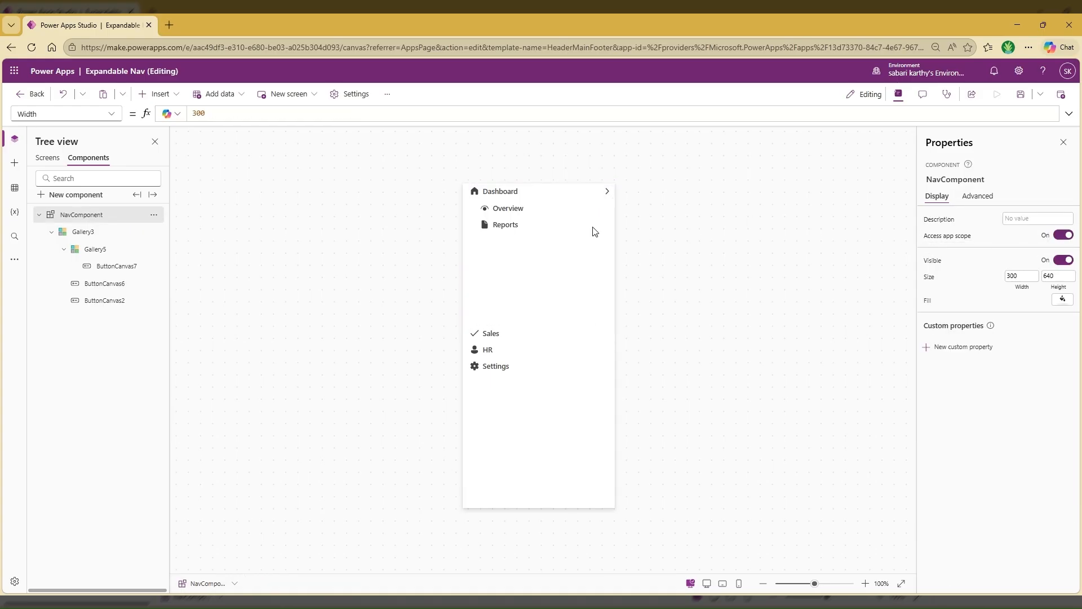
Set the nested submenu gallery's Visible property to ThisItem.MenuName = VarSelectedMenu, reusing the variable from the chevron's formula
{"action": "left_click", "coordinate": [608, 192]}
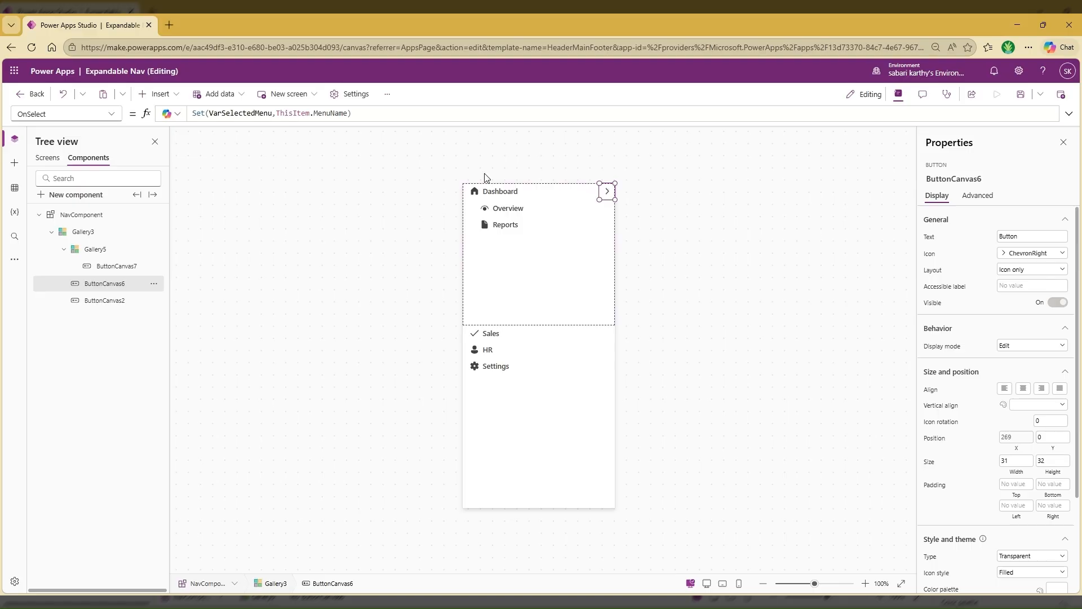
{"action": "double_click", "coordinate": [226, 114]}
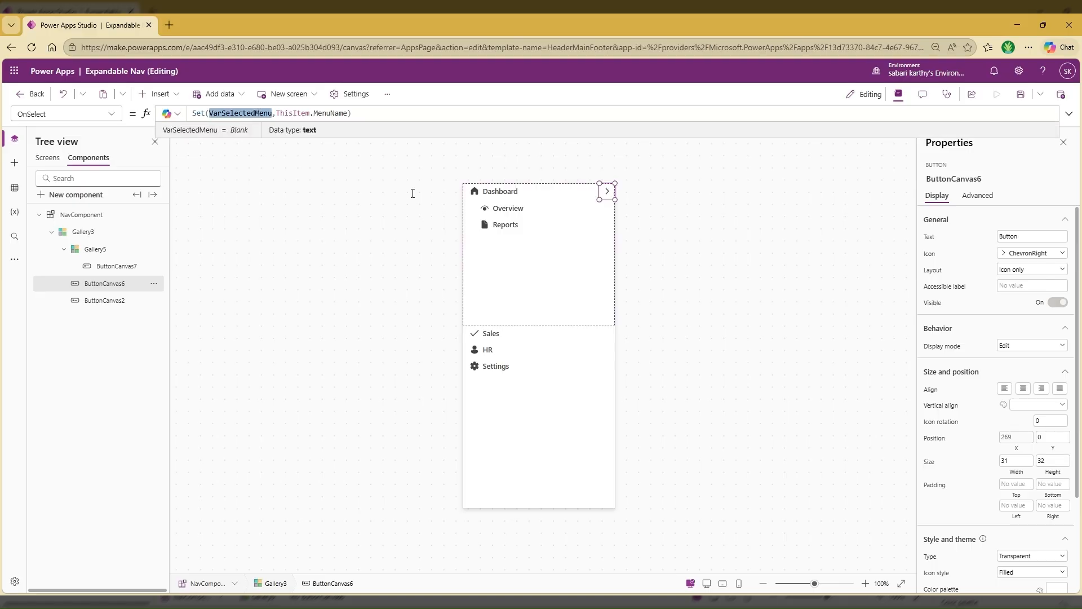
{"action": "left_click", "coordinate": [553, 246]}
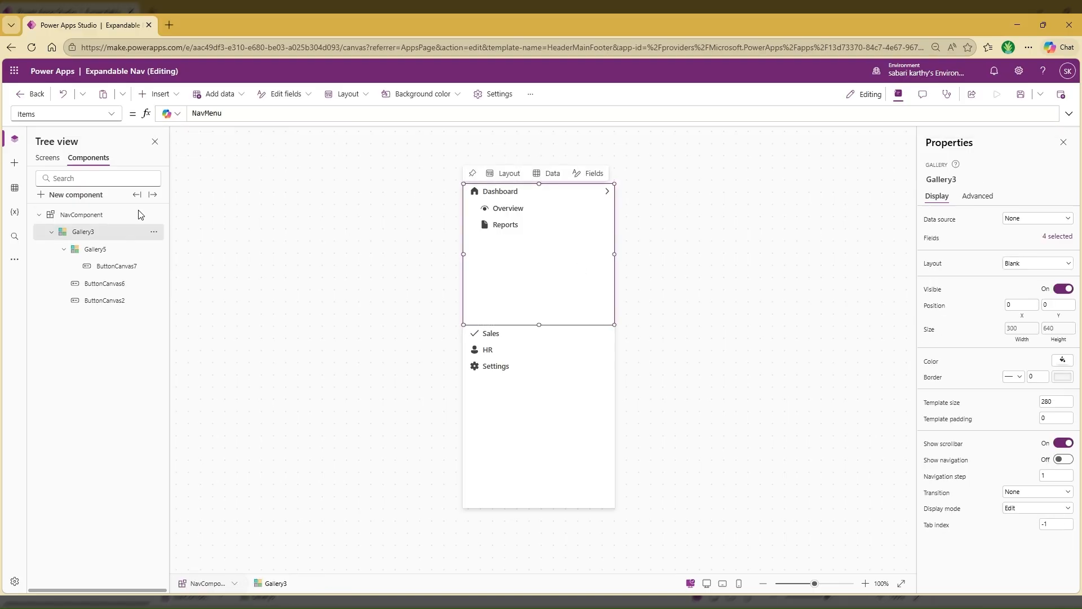
{"action": "left_click", "coordinate": [97, 251]}
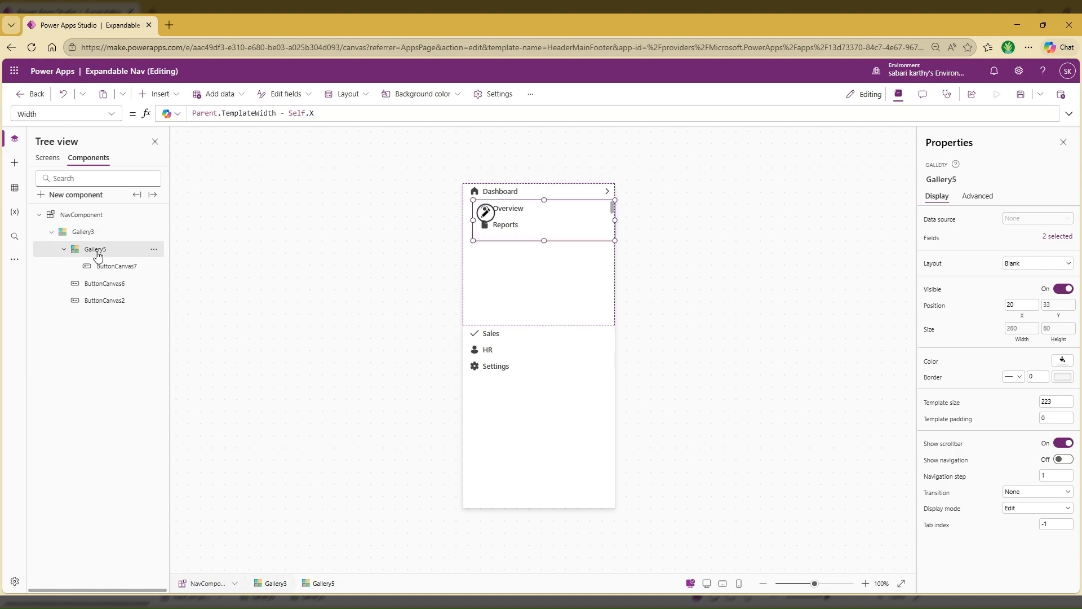
{"action": "left_click", "coordinate": [932, 289]}
{"action": "double_click", "coordinate": [201, 113]}
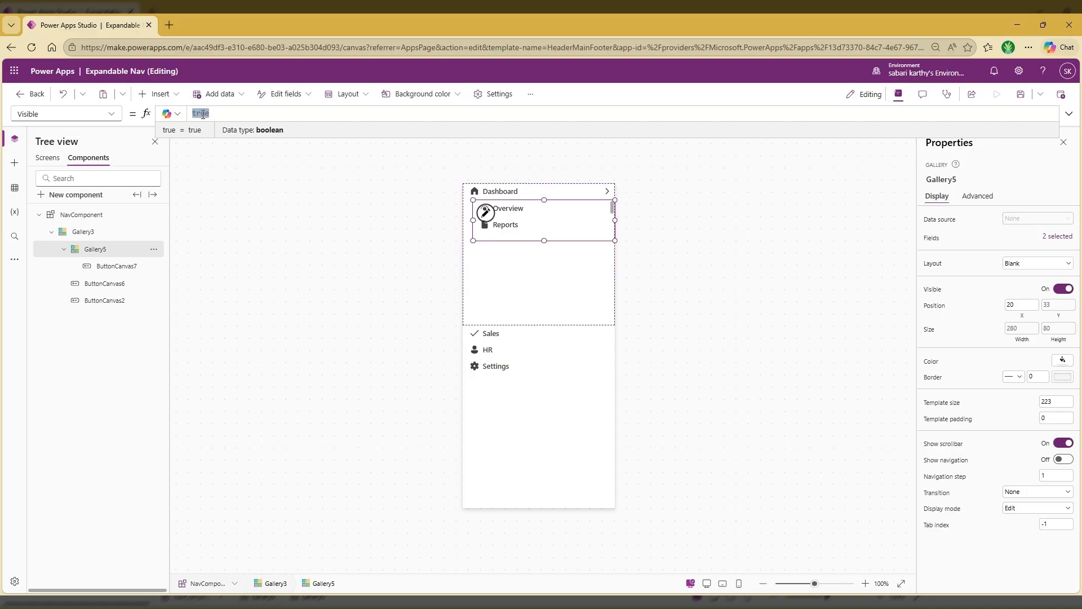
{"action": "type", "text": "Thisitem>men"}
{"action": "key", "text": "BackSpace"}
{"action": "key", "text": "BackSpace"}
{"action": "key", "text": "BackSpace"}
{"action": "key", "text": "BackSpace"}
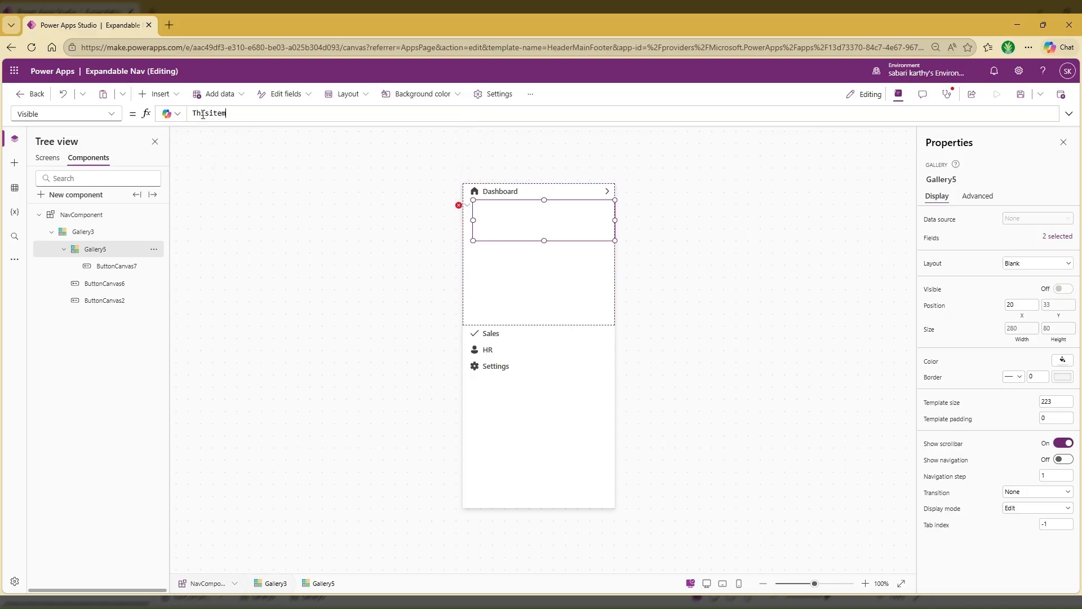
{"action": "type", "text": ".Men"}
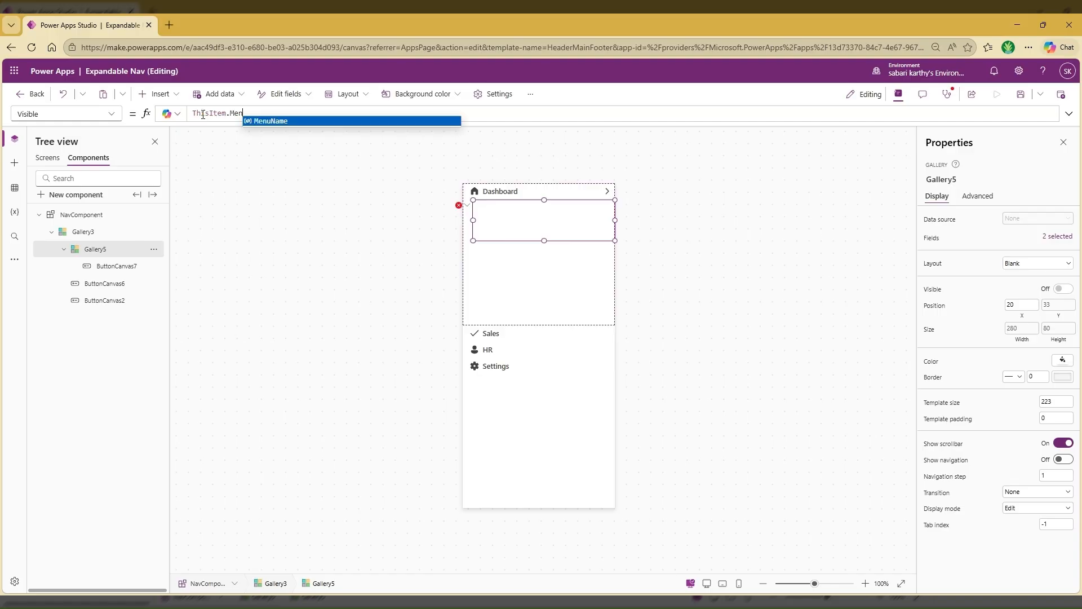
{"action": "type", "text": "uName = VarSelectedMenu"}
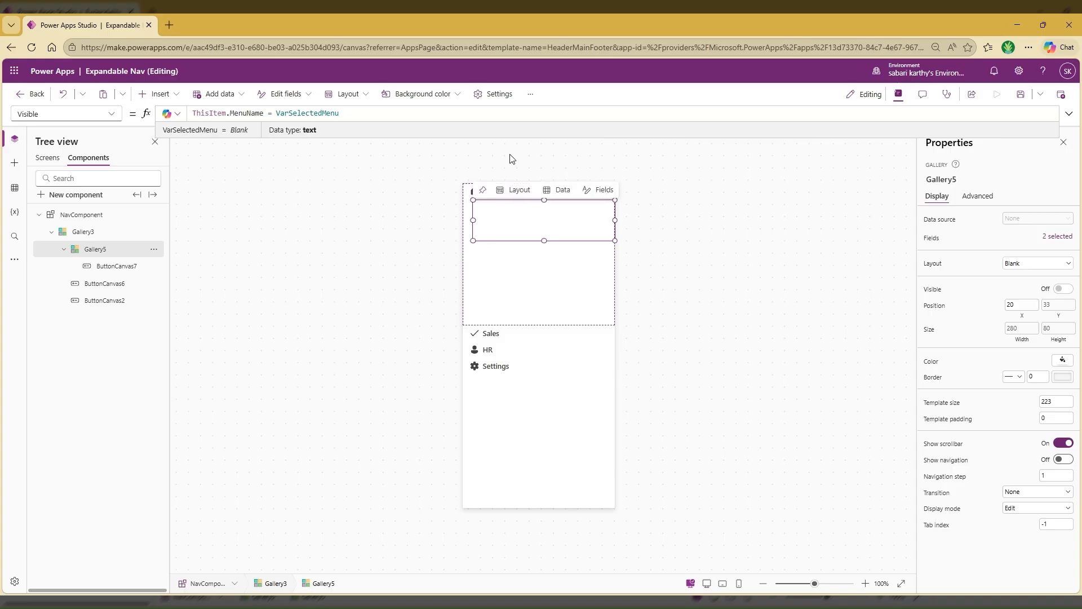
Append Set(VarSelectedMenu,Blank()) to the main menu button's OnSelect formula and test expanding the Dashboard submenu
{"action": "left_click", "coordinate": [499, 190]}
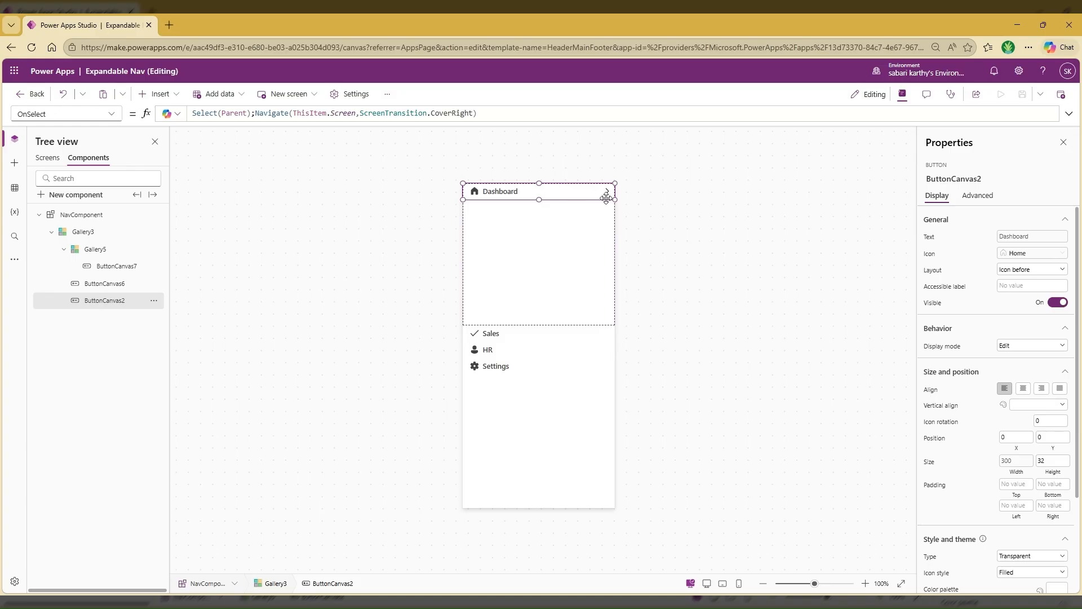
{"action": "left_click", "coordinate": [532, 115]}
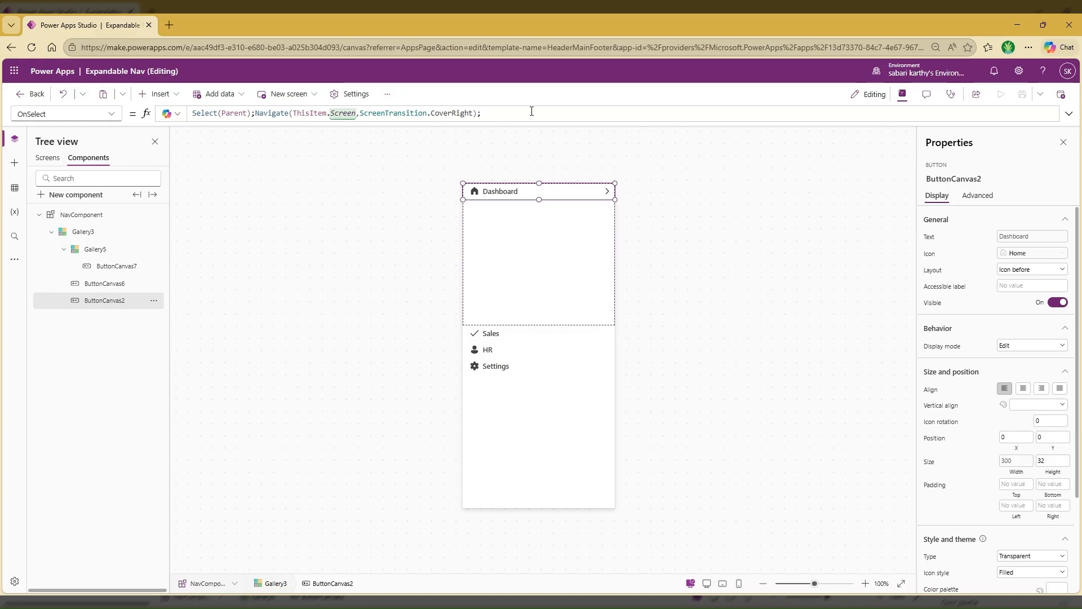
{"action": "type", "text": "Set(VarSelectedMenu"}
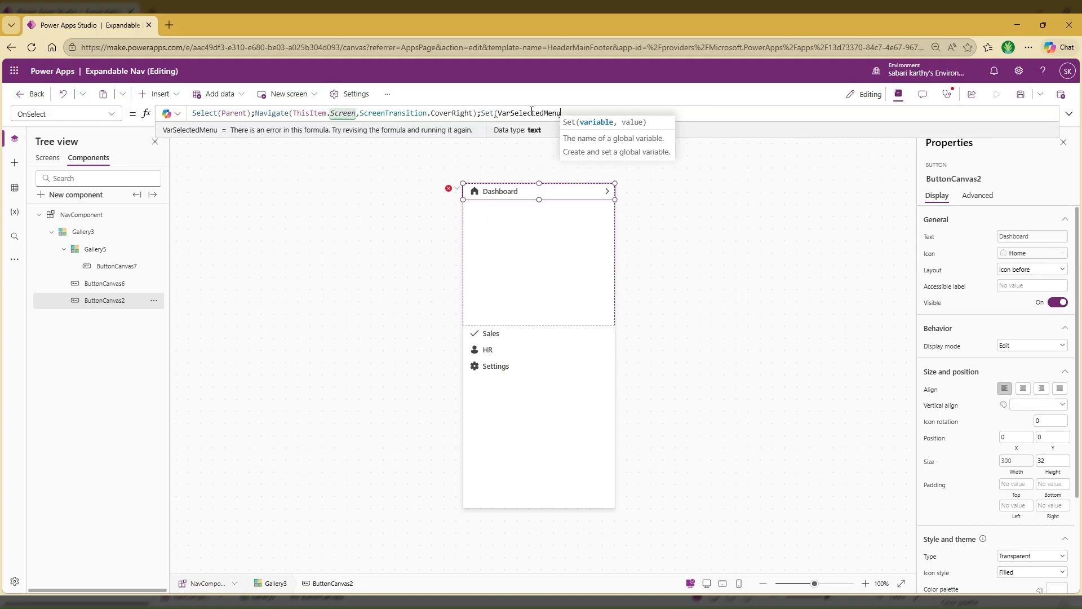
{"action": "type", "text": ","}
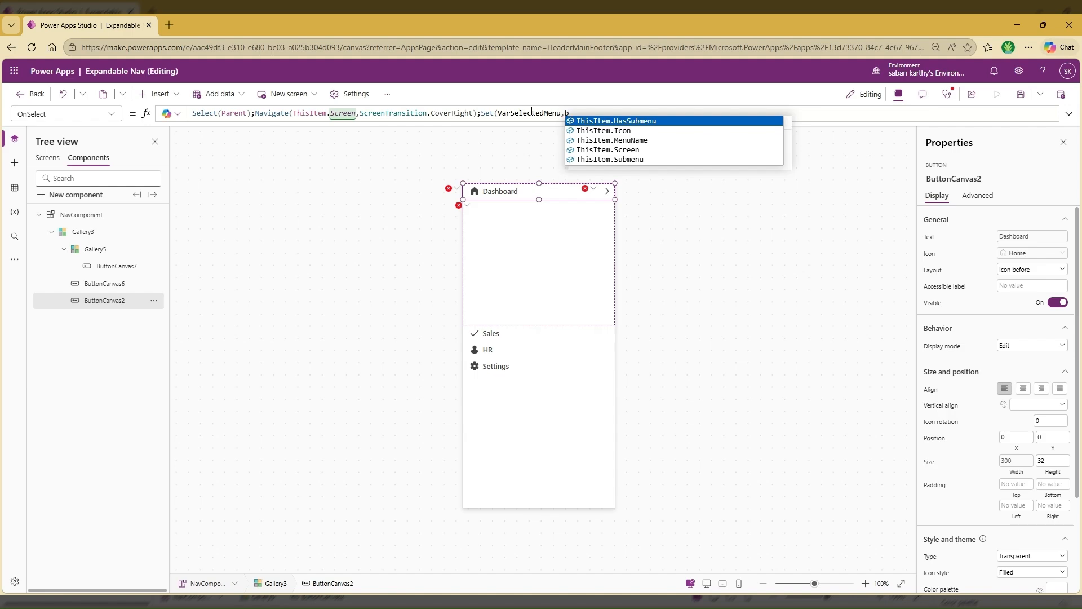
{"action": "type", "text": "Blank())"}
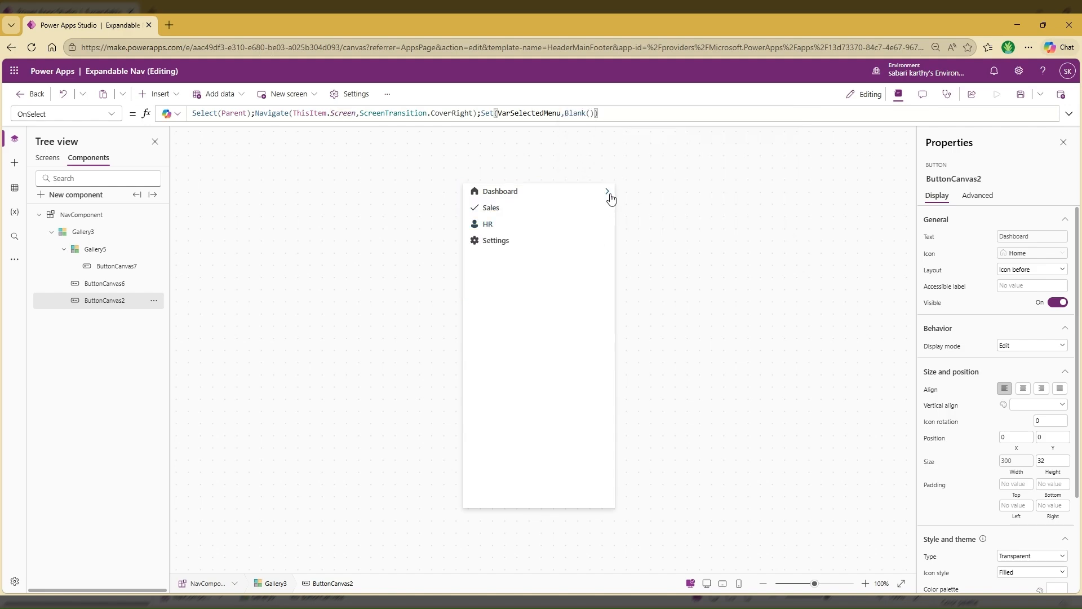
{"action": "left_click", "coordinate": [610, 198], "text": "alt"}
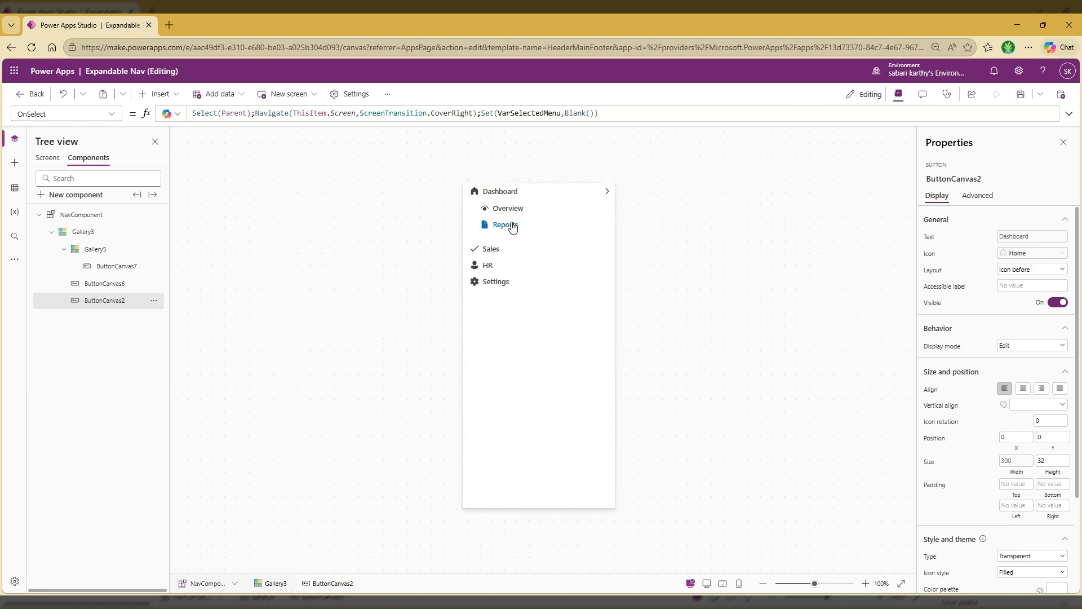
{"action": "left_click", "coordinate": [703, 237]}
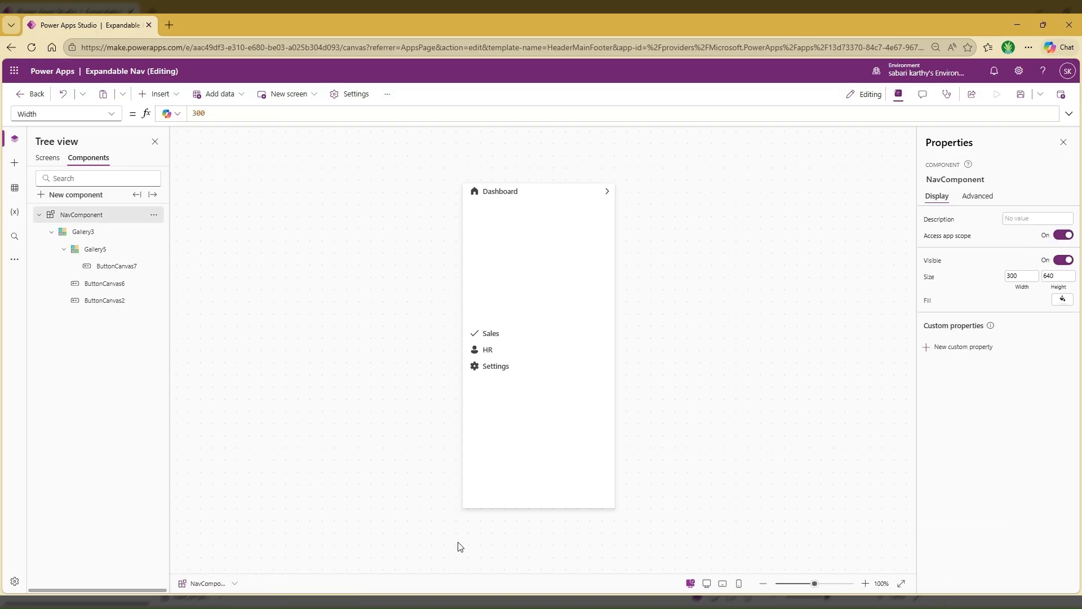
Insert the custom NavComponent into the empty sidebar container of the Dashboard screen
{"action": "left_click", "coordinate": [48, 157]}
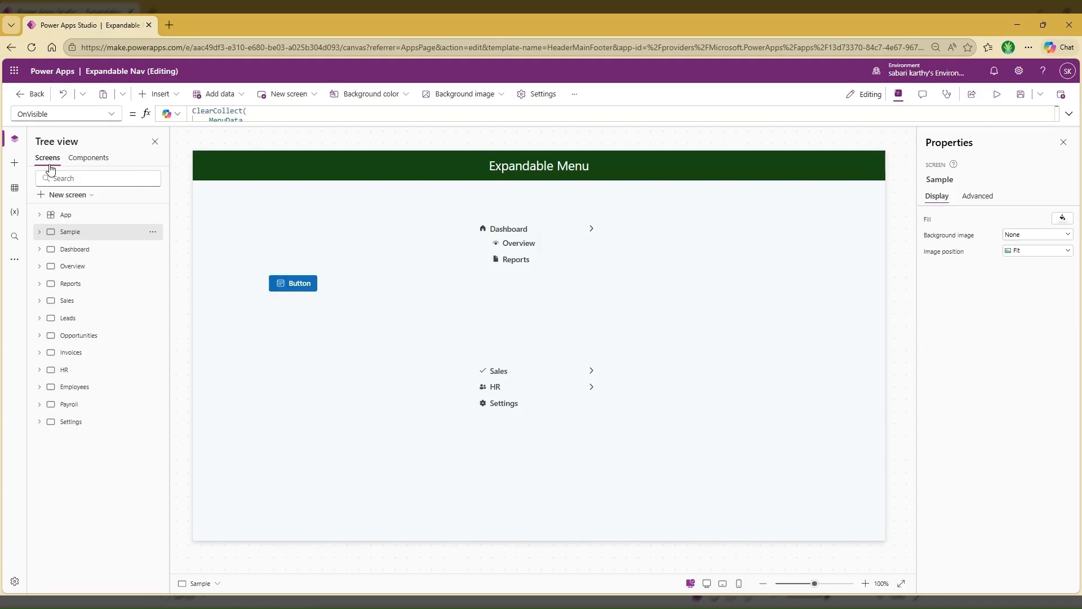
{"action": "left_click", "coordinate": [95, 252]}
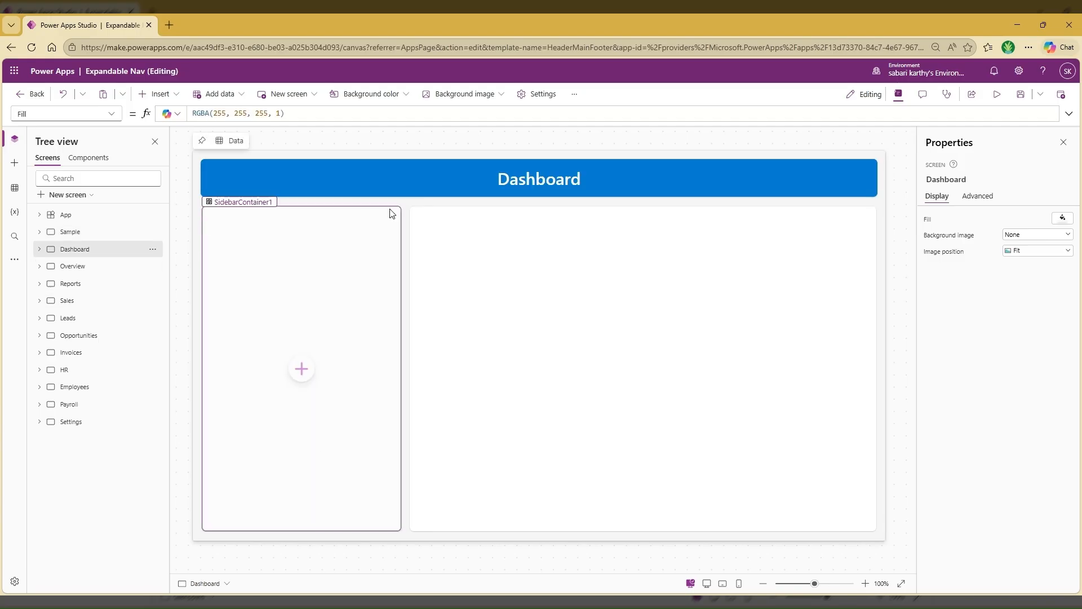
{"action": "left_click", "coordinate": [297, 373]}
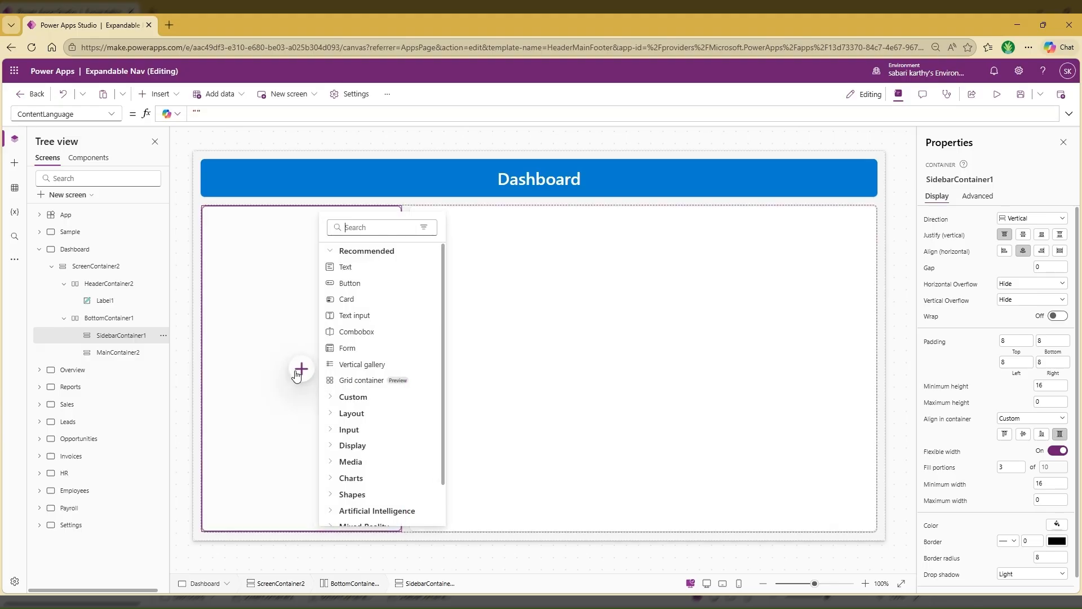
{"action": "left_click", "coordinate": [354, 397]}
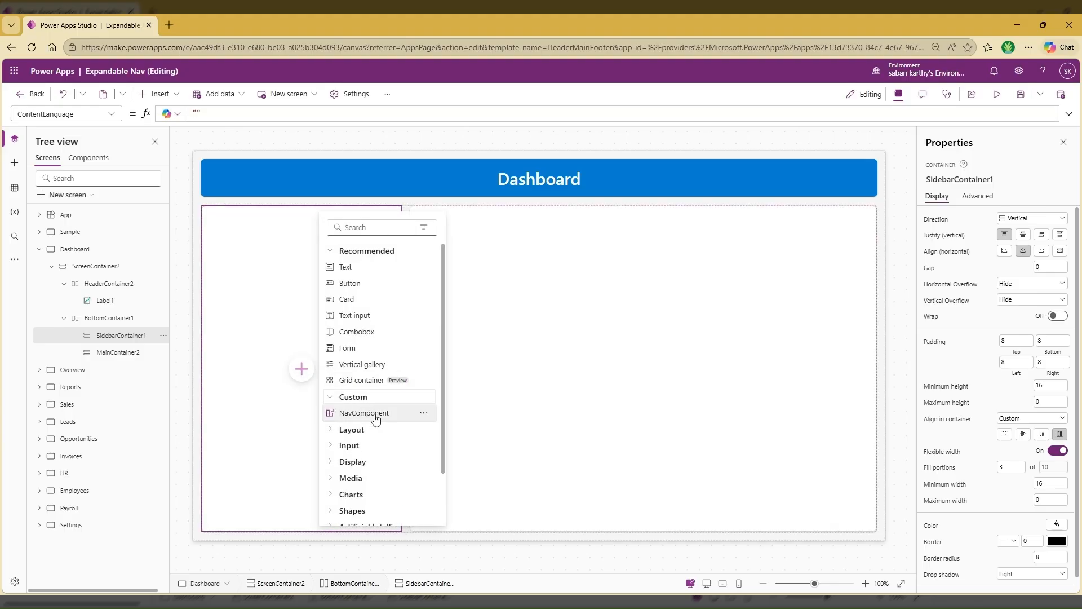
{"action": "left_click", "coordinate": [364, 413]}
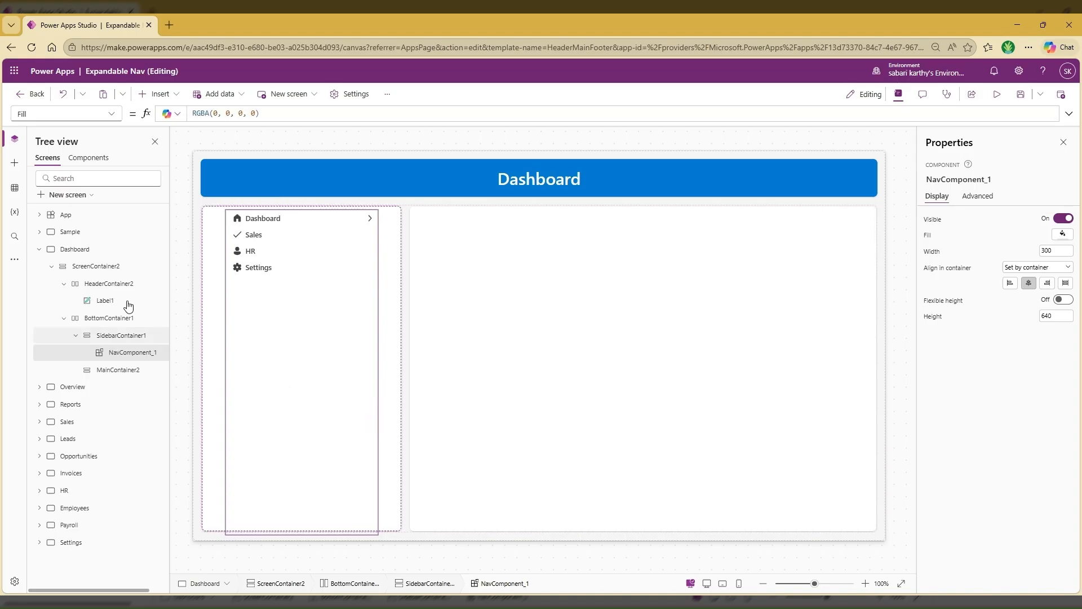
Set the sidebar container's top, bottom, left and right padding to 0 and its horizontal alignment to stretch
{"action": "left_click", "coordinate": [116, 340]}
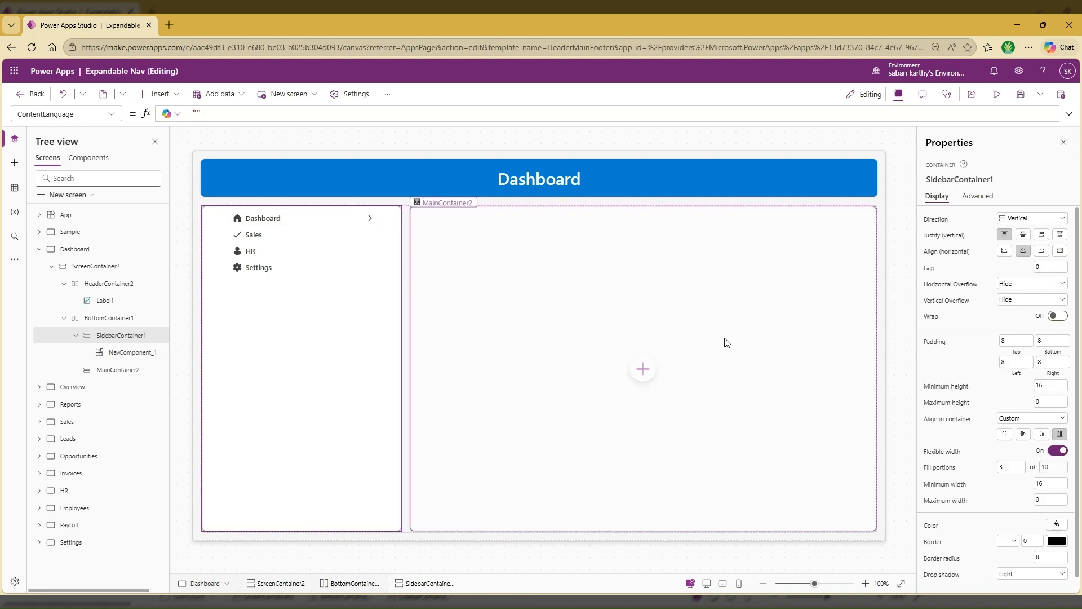
{"action": "left_click", "coordinate": [1009, 341]}
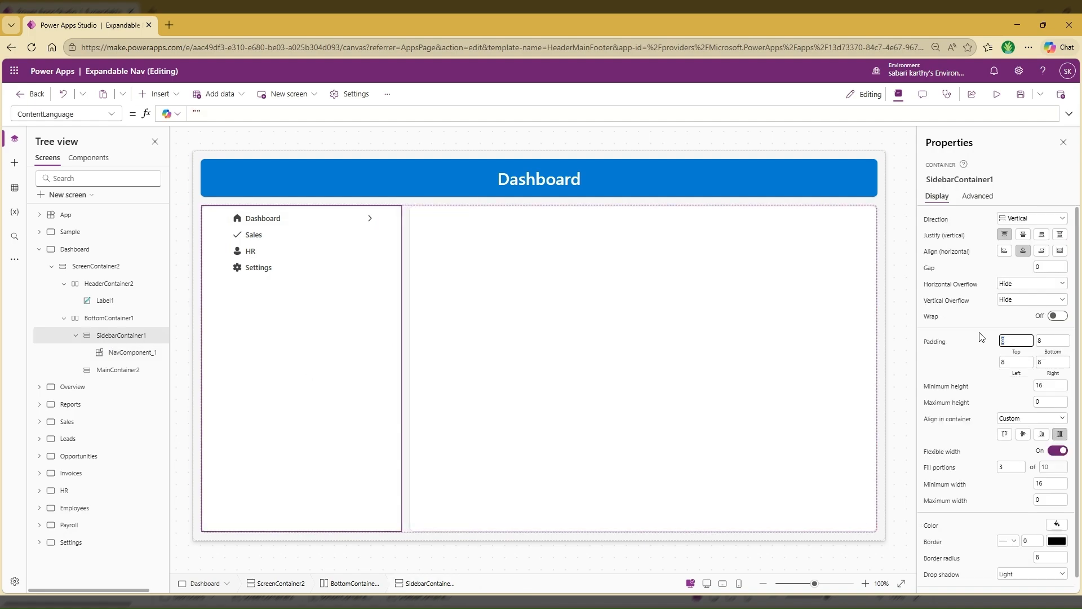
{"action": "type", "text": "0"}
{"action": "key", "text": "Tab"}
{"action": "type", "text": "0"}
{"action": "key", "text": "Tab"}
{"action": "type", "text": "0"}
{"action": "key", "text": "Tab"}
{"action": "type", "text": "0"}
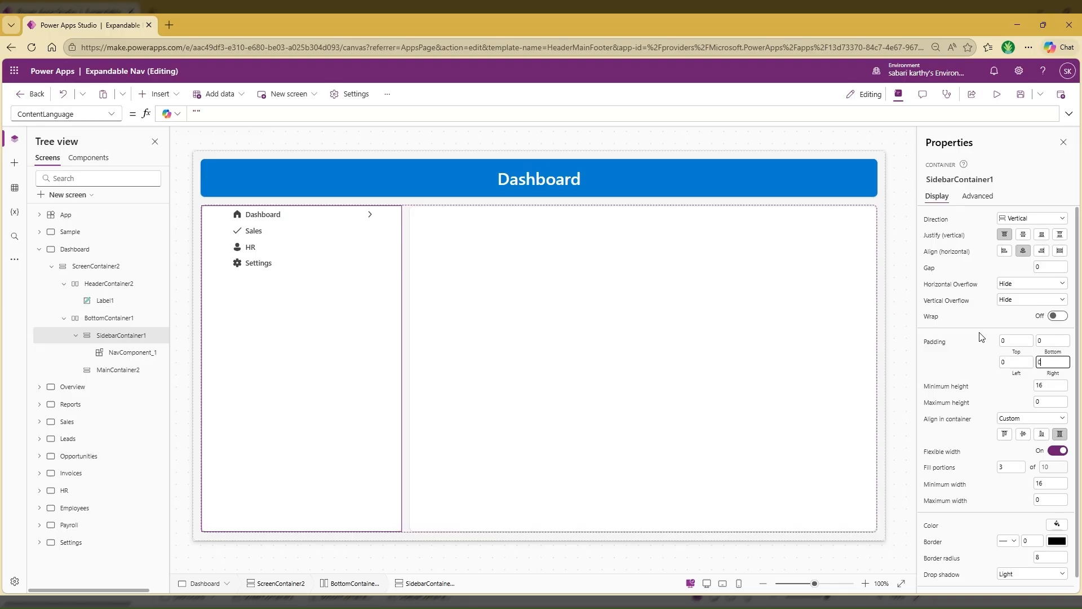
{"action": "left_click", "coordinate": [982, 337]}
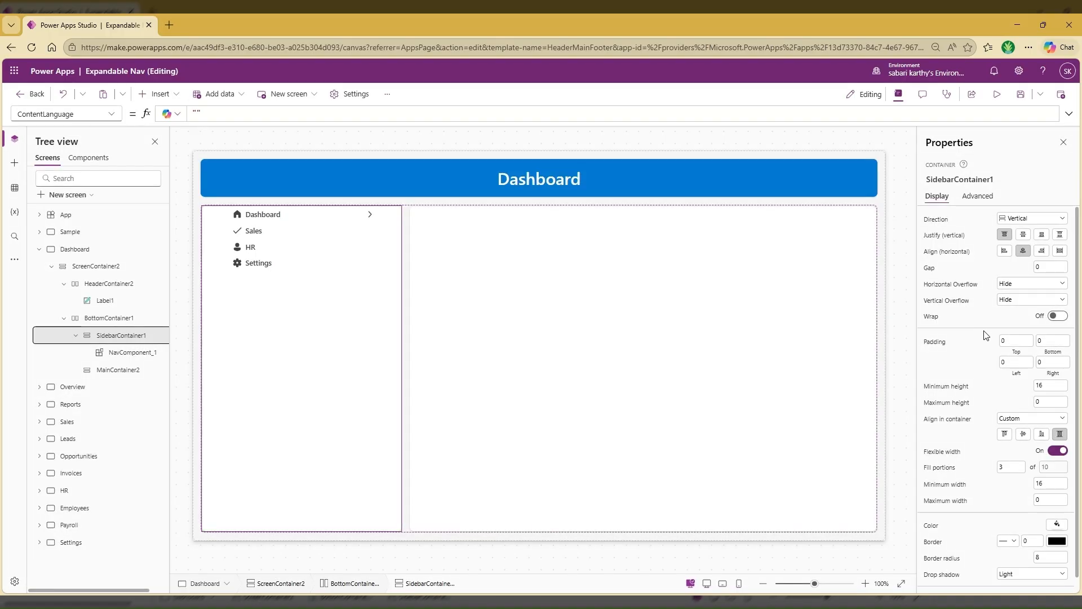
{"action": "left_click", "coordinate": [1059, 251]}
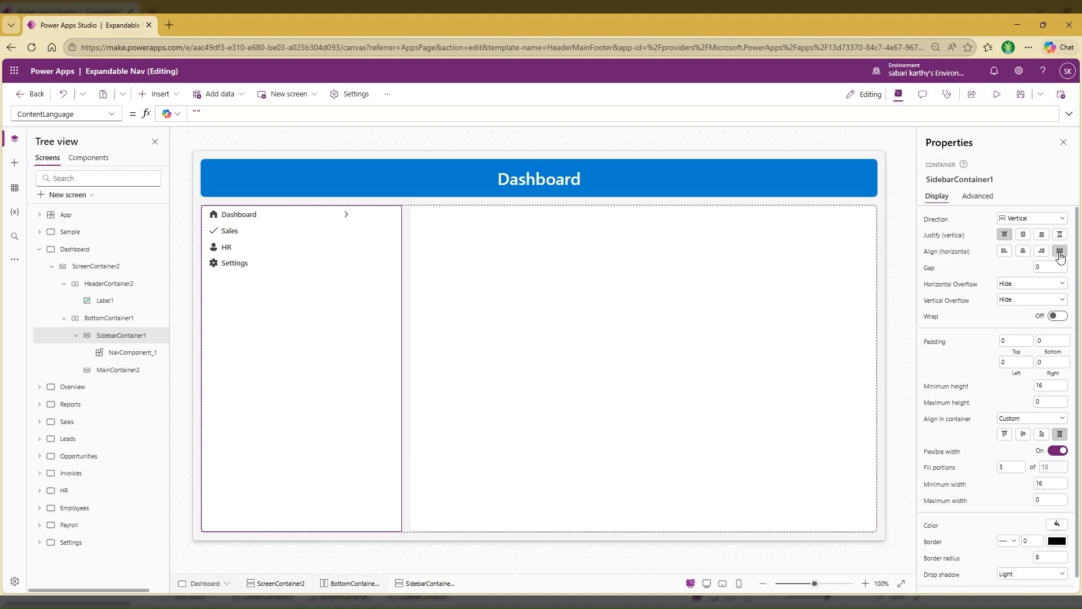
Set the minimum width (LayoutMinWidth) of the navigation component in the Dashboard sidebar to Parent.Width
{"action": "left_click", "coordinate": [134, 352]}
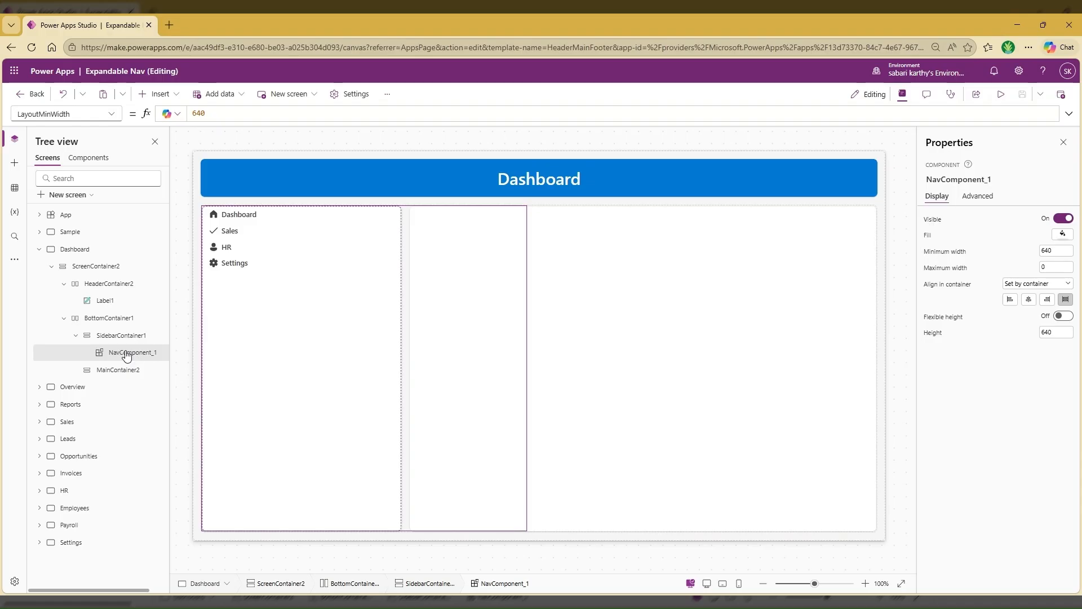
{"action": "left_click", "coordinate": [938, 257]}
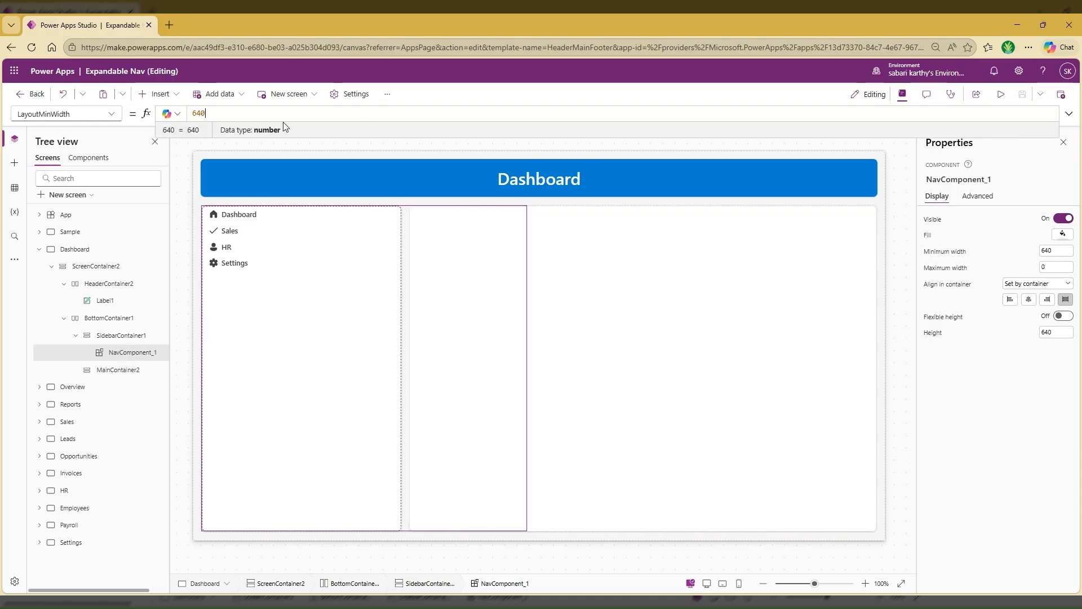
{"action": "left_click_drag", "start_coordinate": [219, 115], "coordinate": [173, 109]}
{"action": "type", "text": "Pa"}
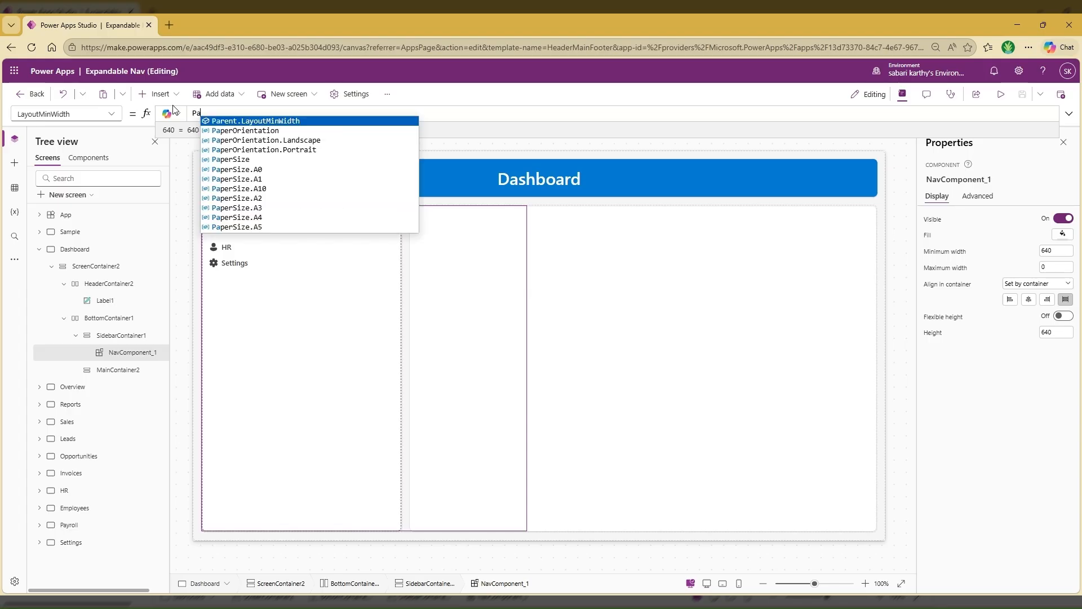
{"action": "type", "text": "rent.Wi"}
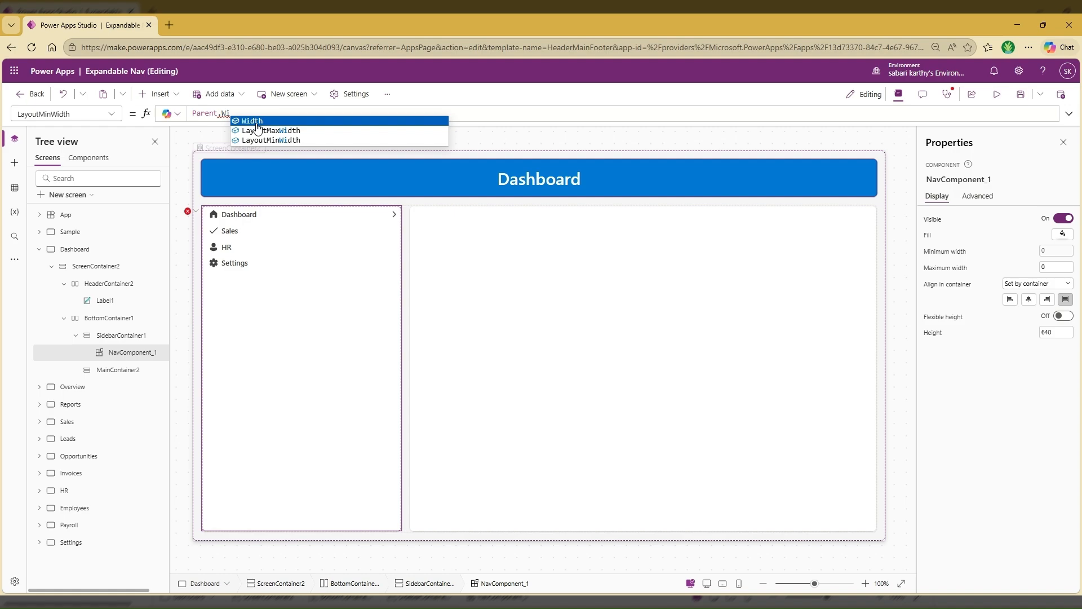
{"action": "key", "text": "Tab"}
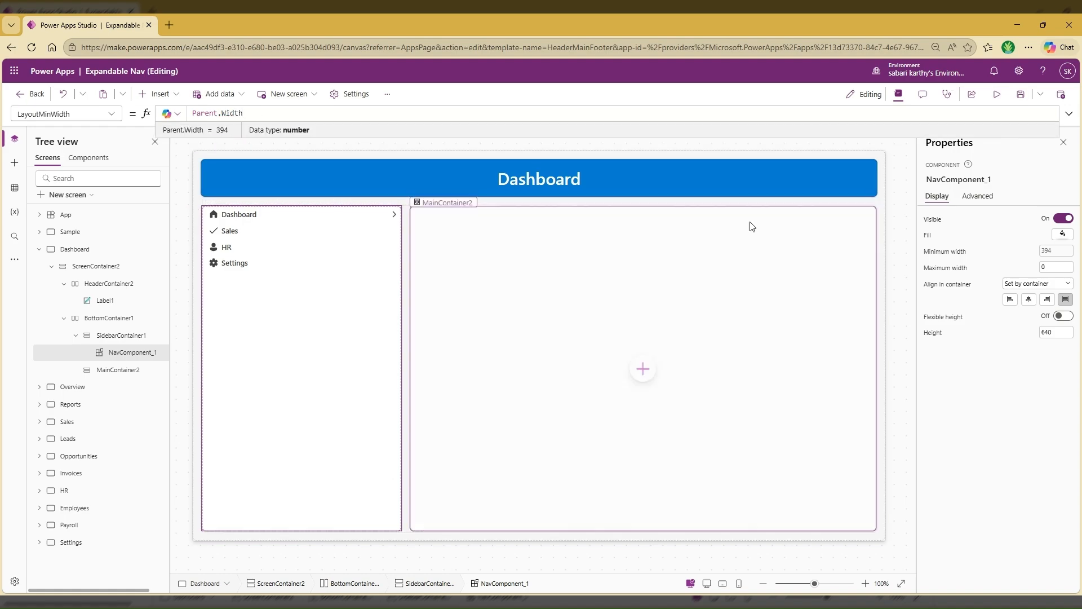
Preview the app from the Dashboard screen to test the navigation component
{"action": "left_click", "coordinate": [995, 98]}
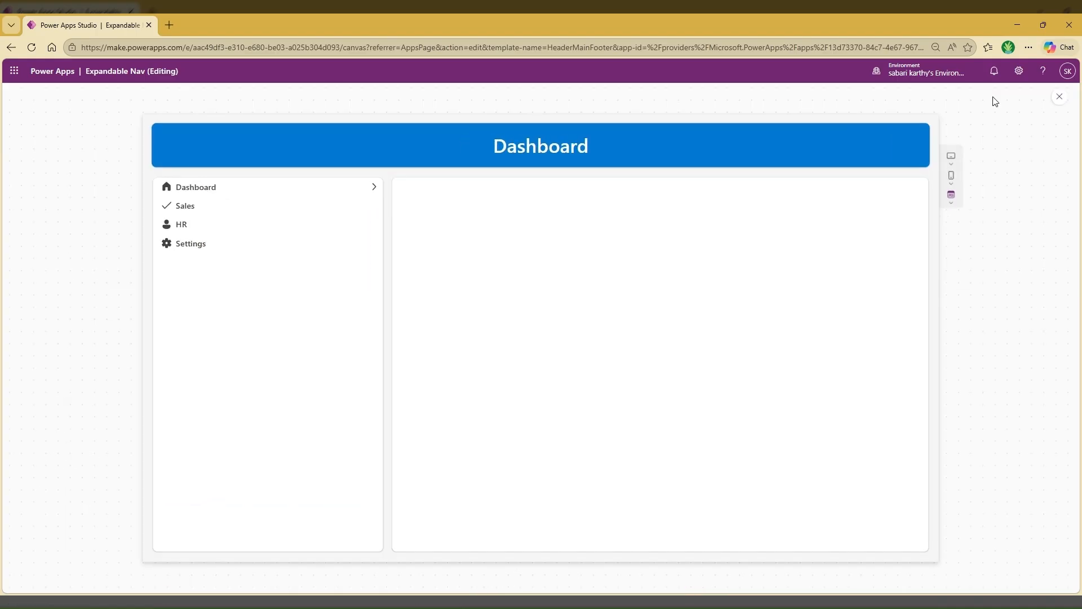
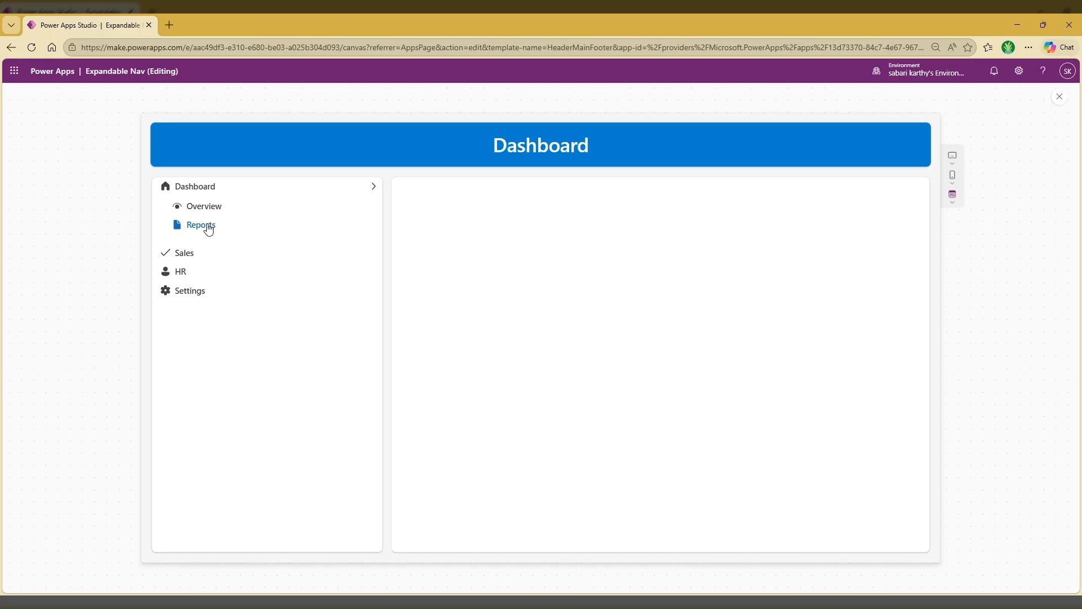
Test the navigation by collapsing the Dashboard submenu and opening Sales, leave the preview and return to the Dashboard screen
{"action": "left_click", "coordinate": [191, 192]}
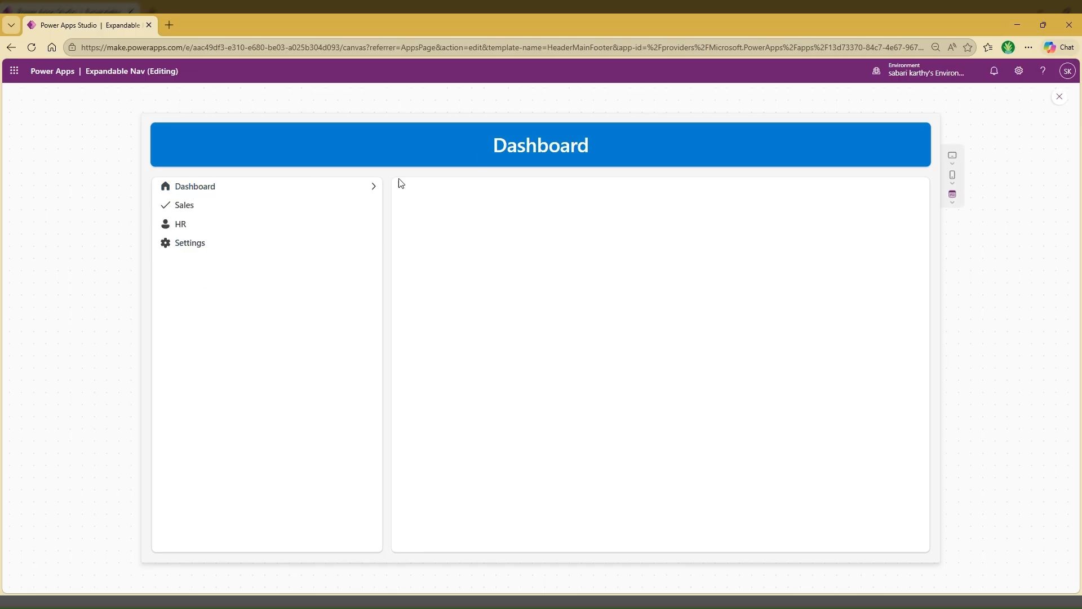
{"action": "left_click", "coordinate": [191, 207]}
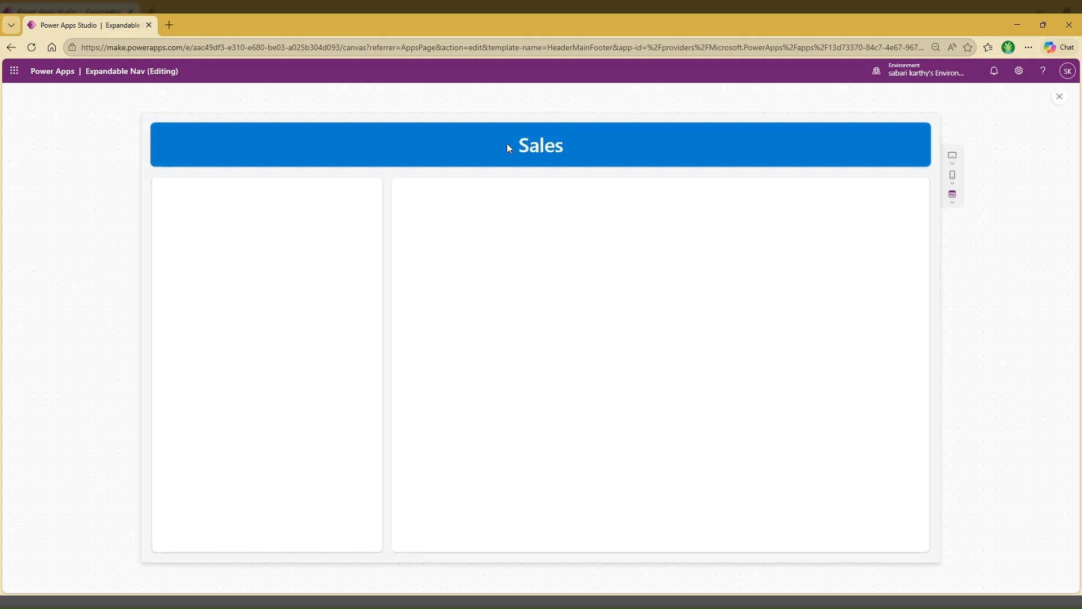
{"action": "key", "text": "Escape"}
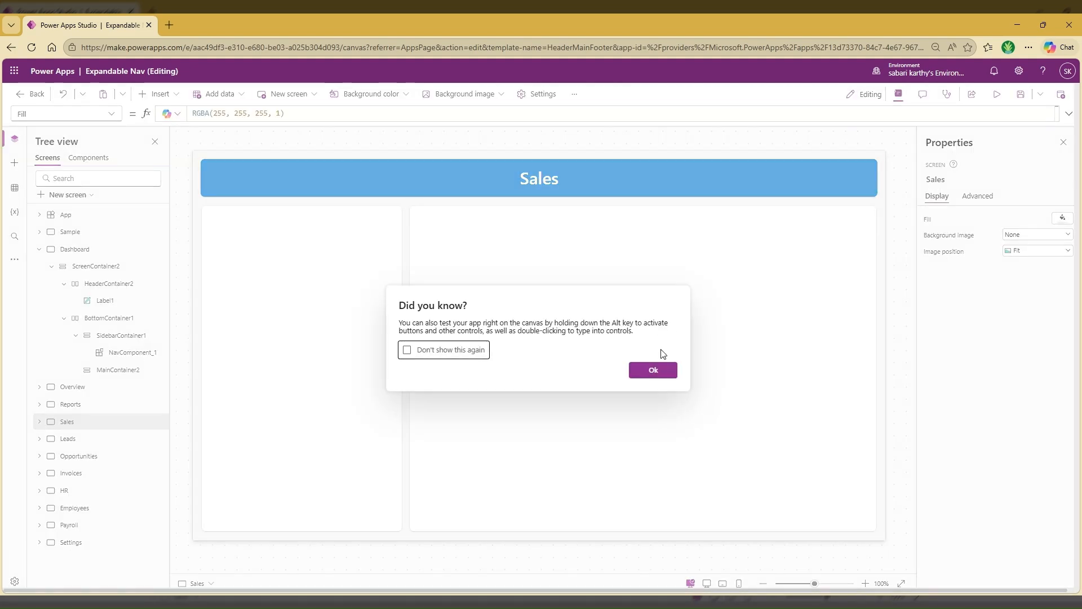
{"action": "left_click", "coordinate": [653, 369]}
{"action": "left_click", "coordinate": [74, 251]}
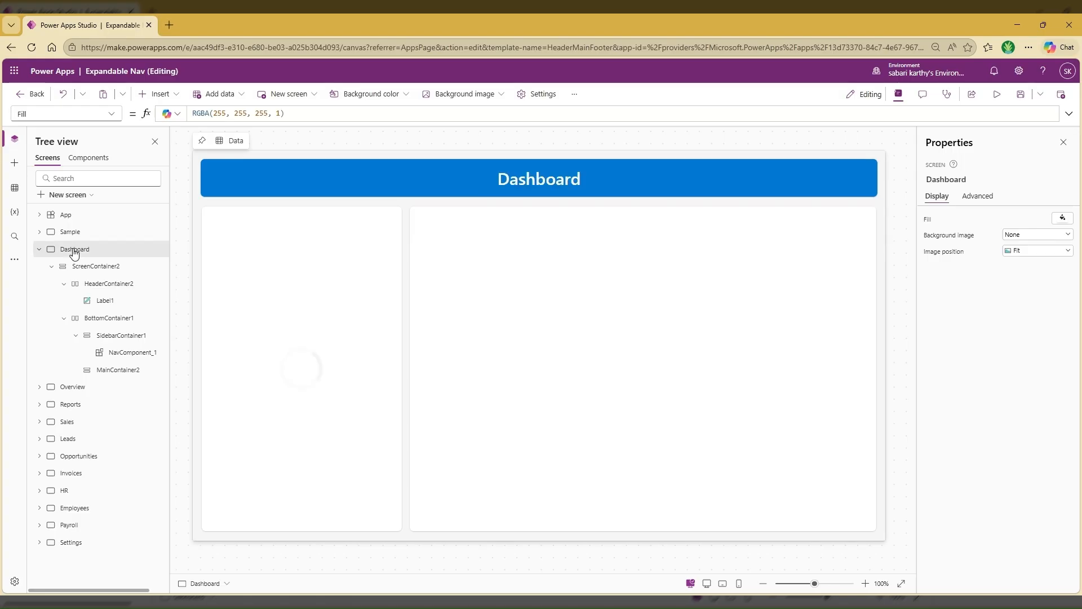
Set the submenu button's OnSelect in the navigation component to Select(Parent);Navigate(ThisItem.Screen,ScreenTransition.CoverRight)
{"action": "left_click", "coordinate": [99, 163]}
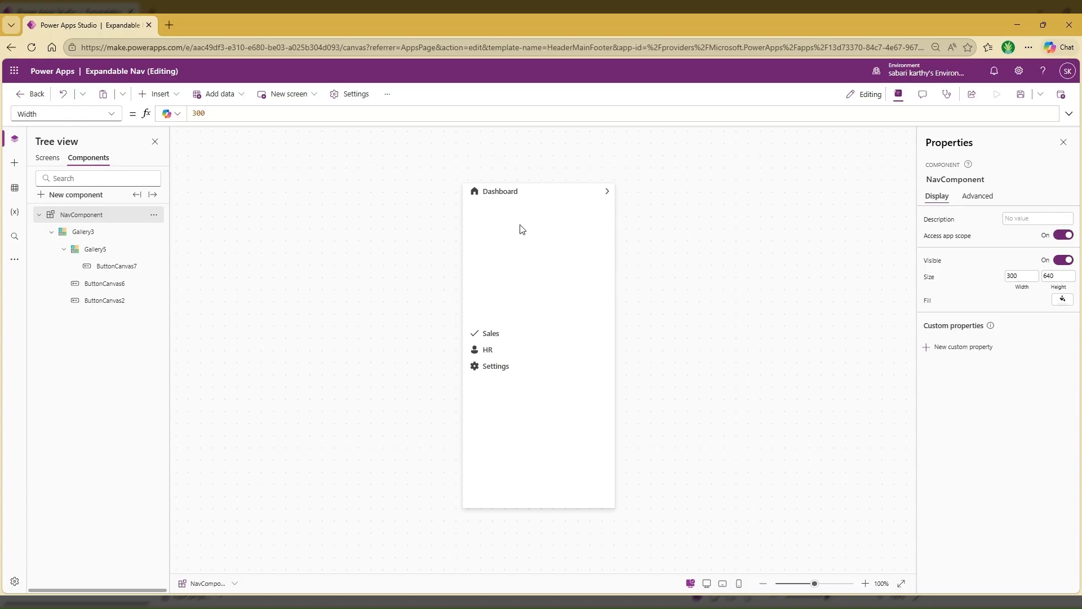
{"action": "left_click", "coordinate": [607, 194]}
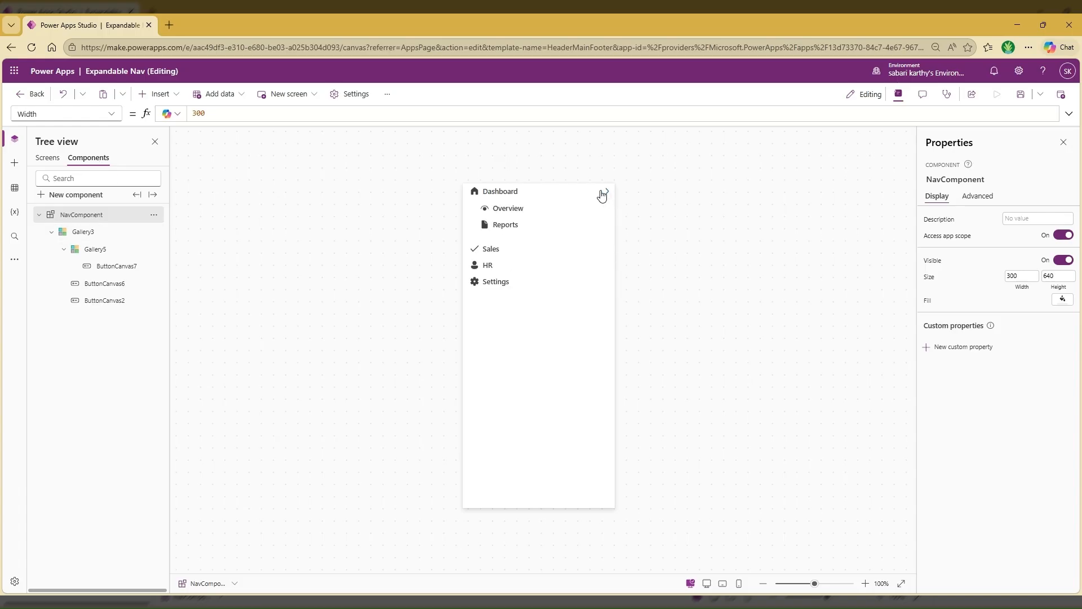
{"action": "left_click", "coordinate": [522, 212]}
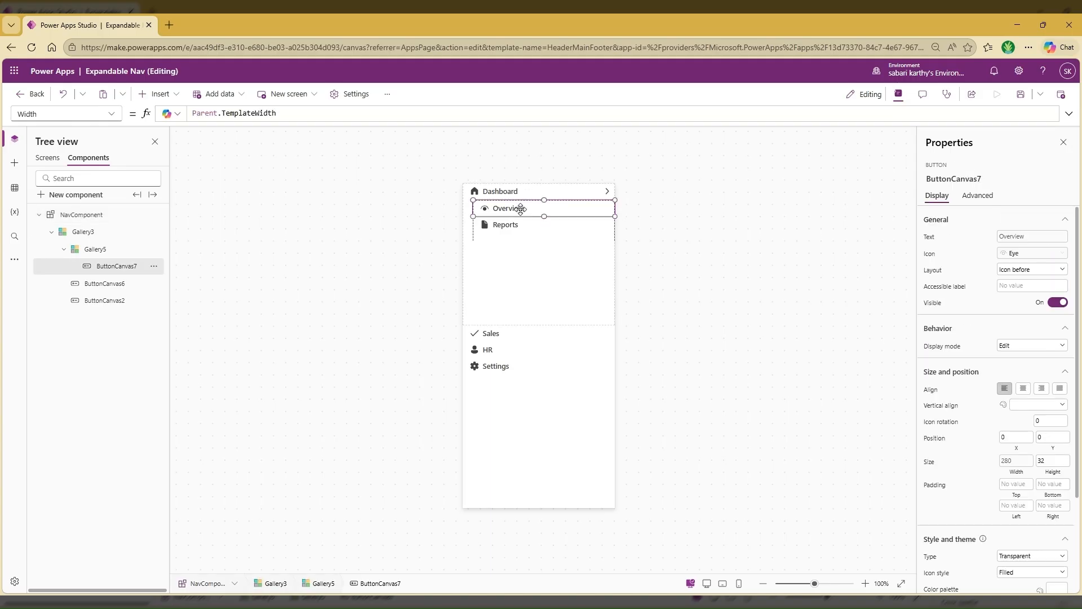
{"action": "left_click", "coordinate": [109, 117]}
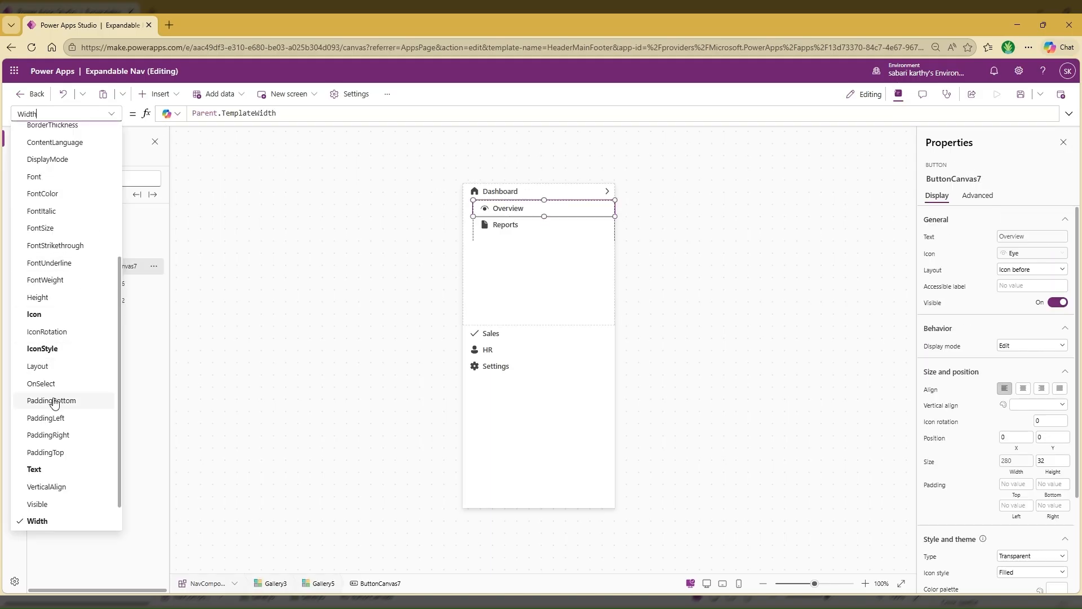
{"action": "left_click", "coordinate": [68, 382]}
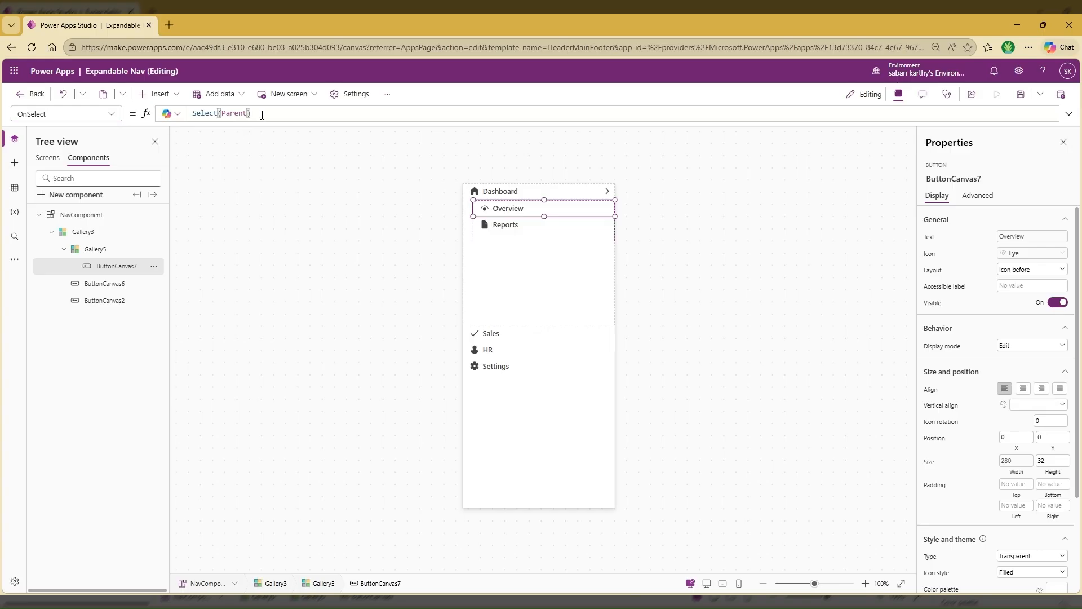
{"action": "type", "text": "e"}
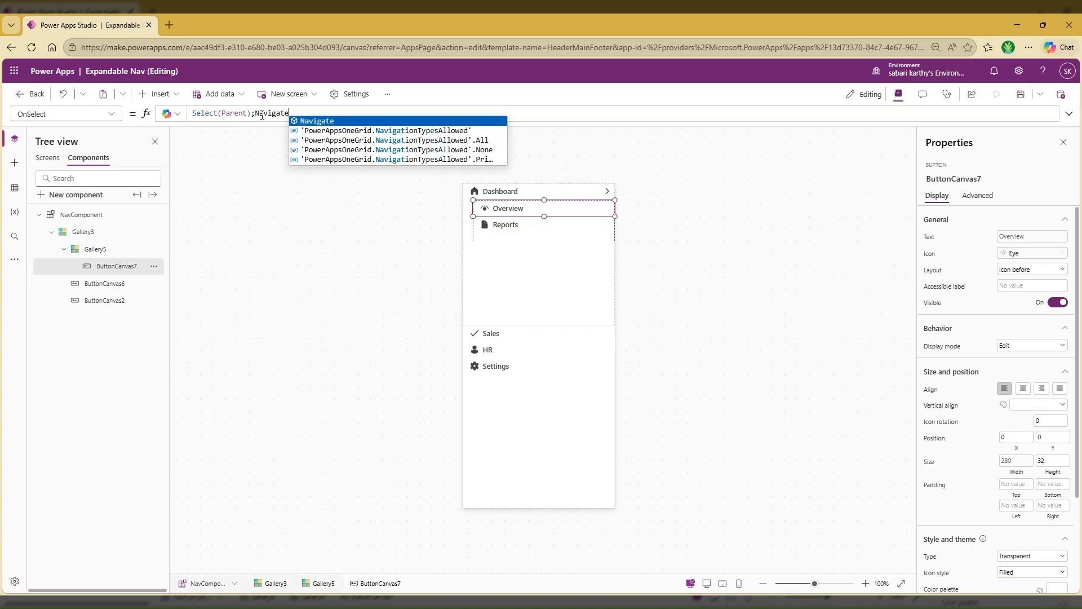
{"action": "type", "text": "(ThisItem.Sc"}
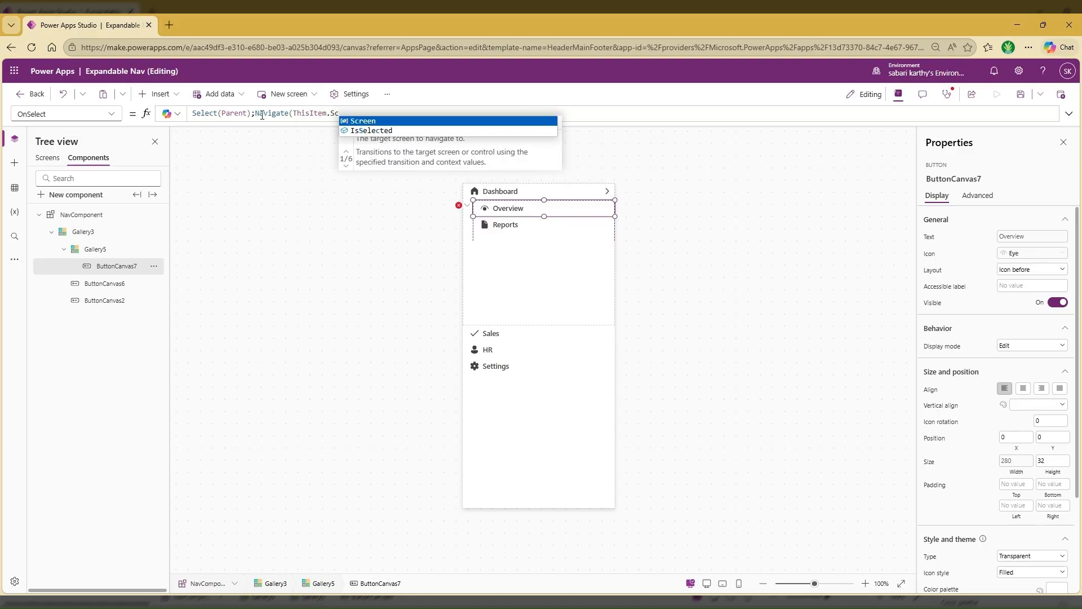
{"action": "key", "text": "Tab"}
{"action": "type", "text": ","}
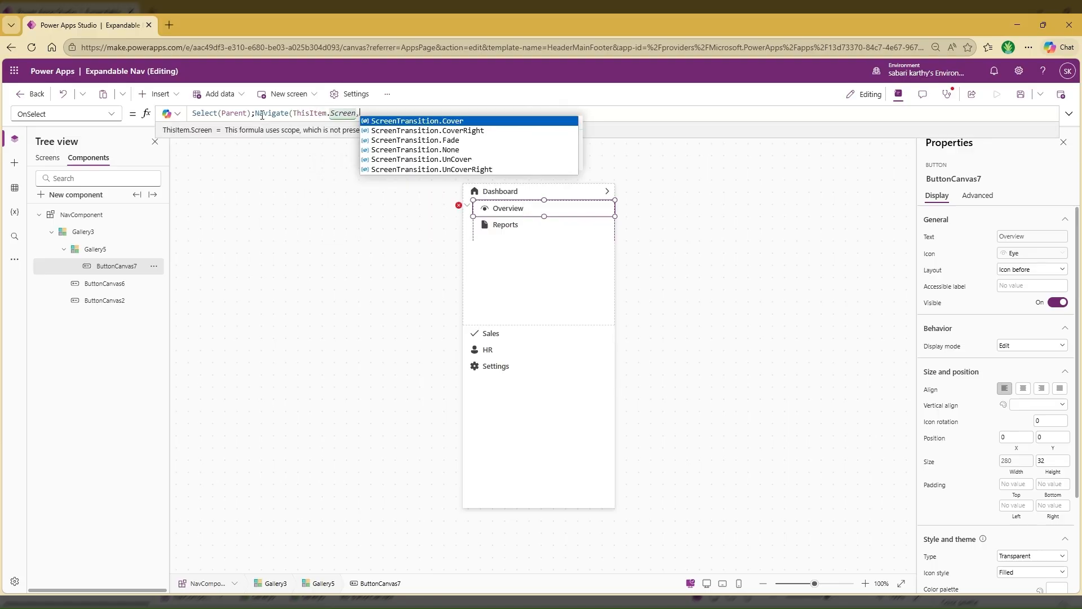
{"action": "key", "text": "Down"}
{"action": "key", "text": "Tab"}
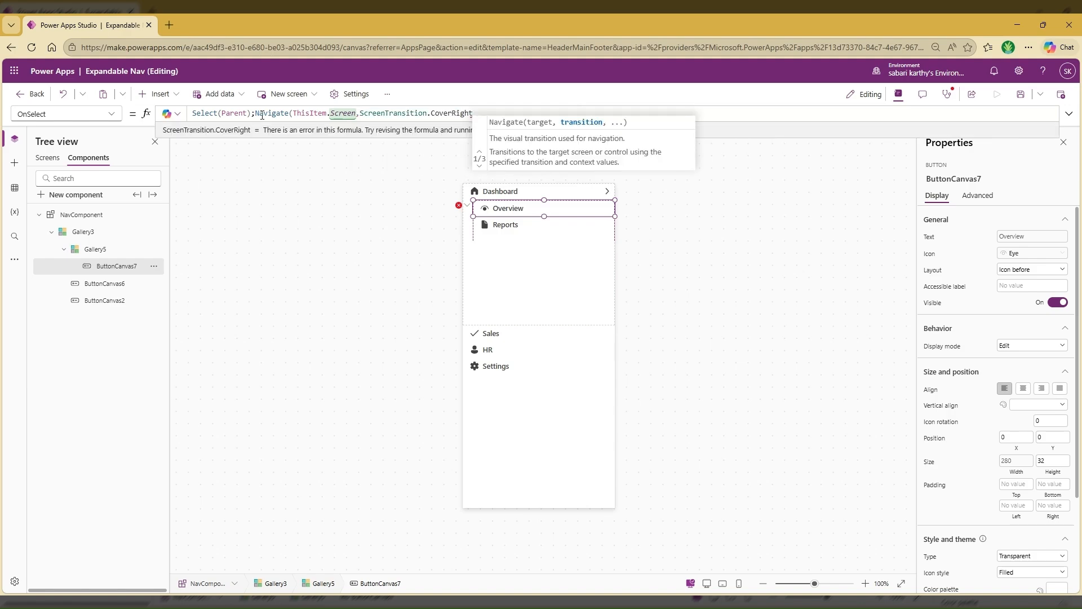
{"action": "type", "text": ")"}
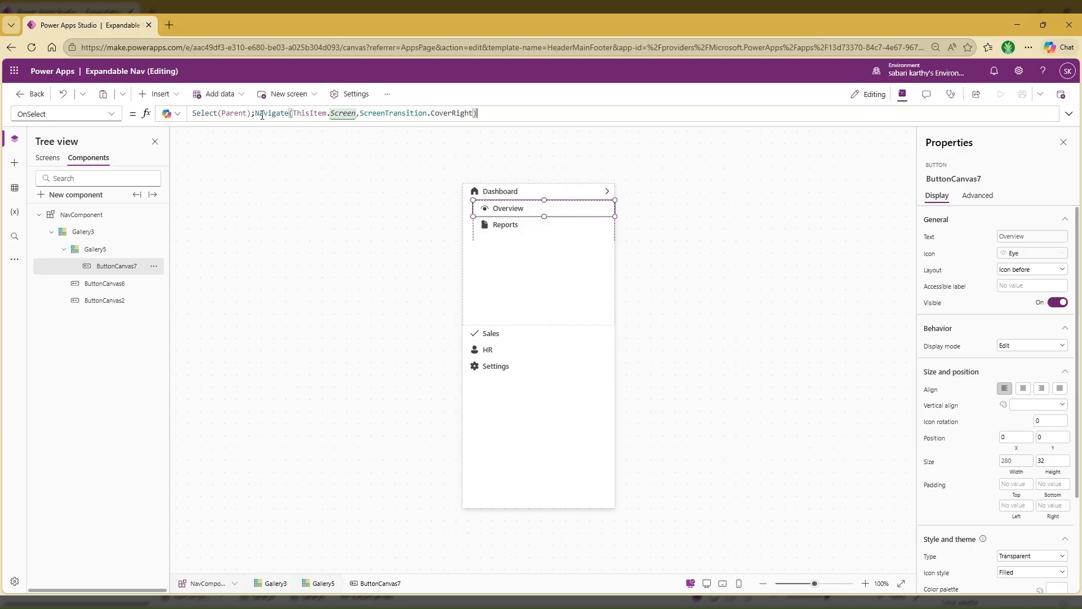
Preview the Dashboard screen at the Apple iPad 10.2" tablet size
{"action": "left_click", "coordinate": [49, 161]}
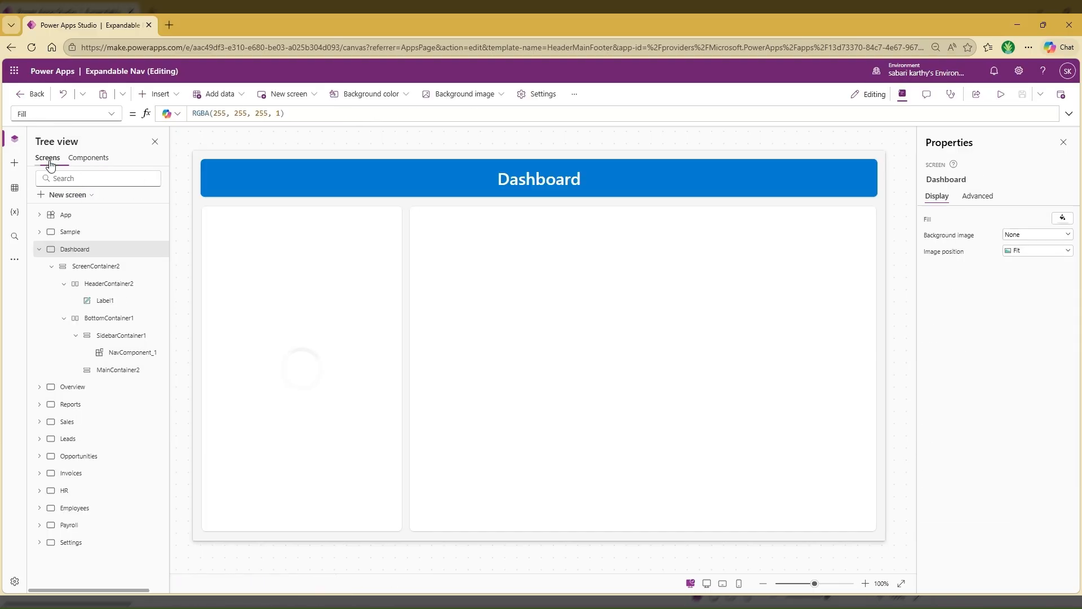
{"action": "left_click", "coordinate": [1002, 97]}
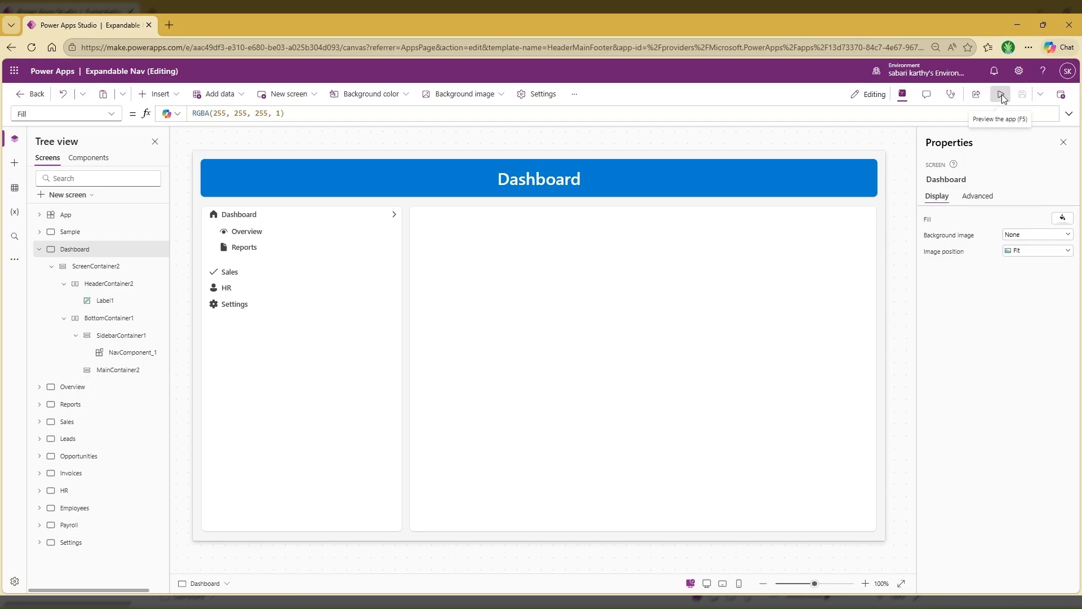
{"action": "left_click", "coordinate": [953, 159]}
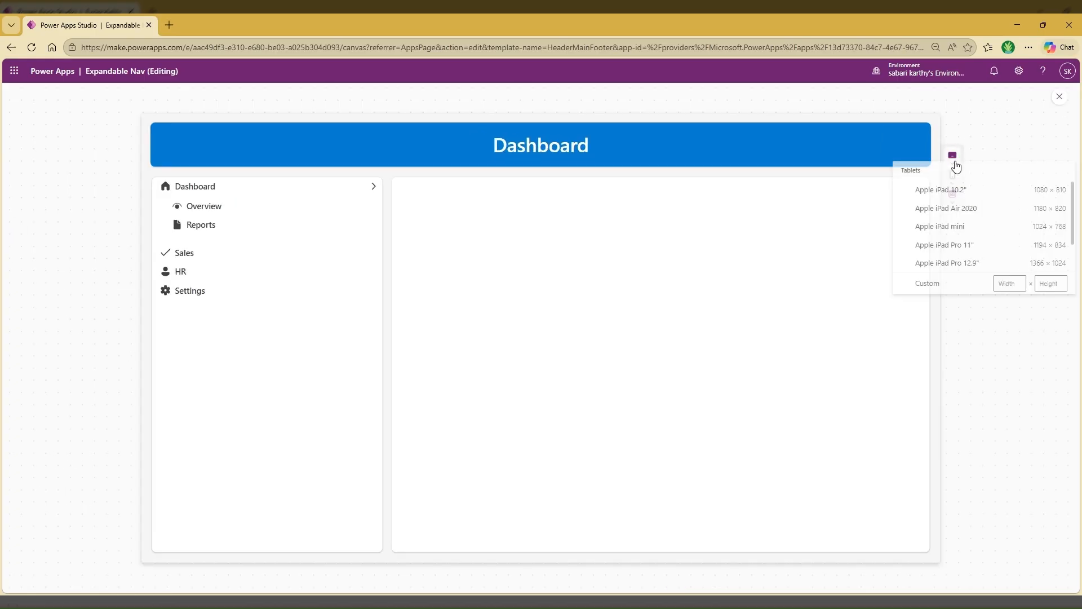
{"action": "left_click", "coordinate": [958, 195]}
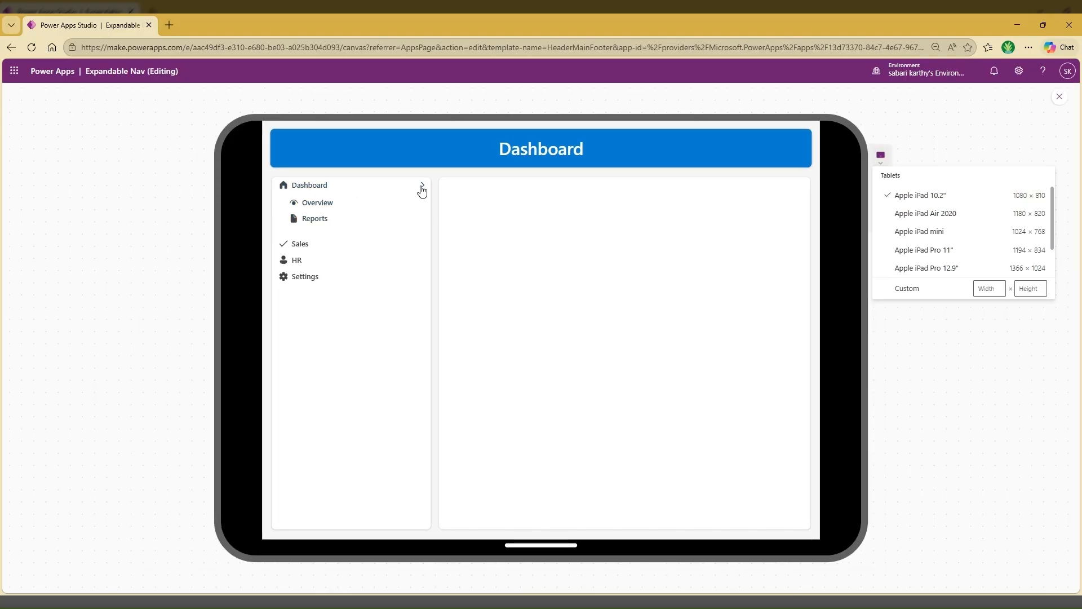
{"action": "left_click", "coordinate": [917, 156]}
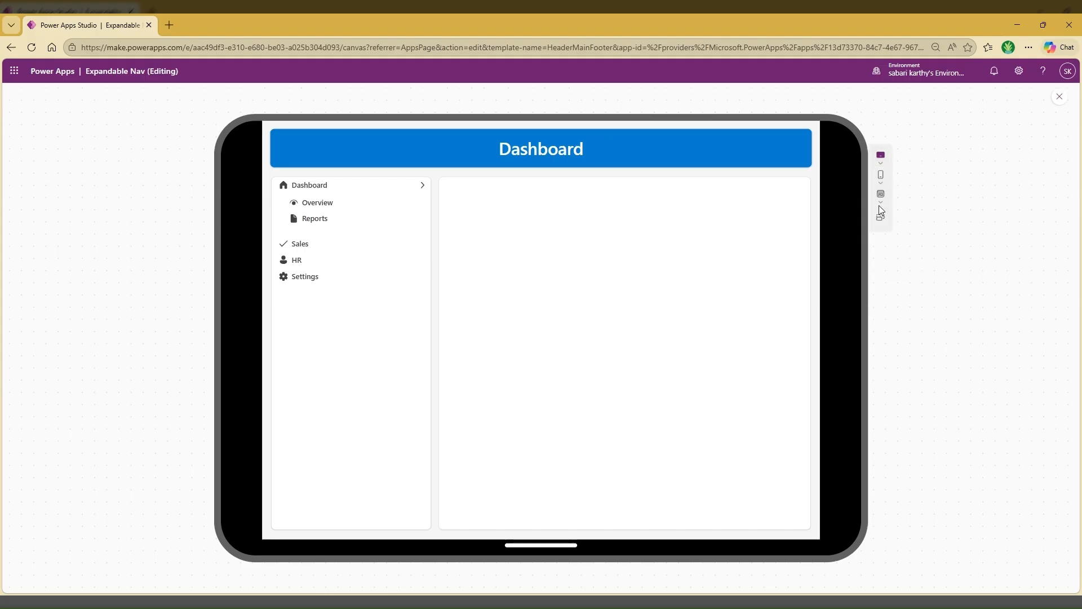
Preview the Dashboard screen at the Apple iPhone SE 2nd gen, 3rd gen size, then close the preview and collapse the screen's tree
{"action": "left_click", "coordinate": [880, 176]}
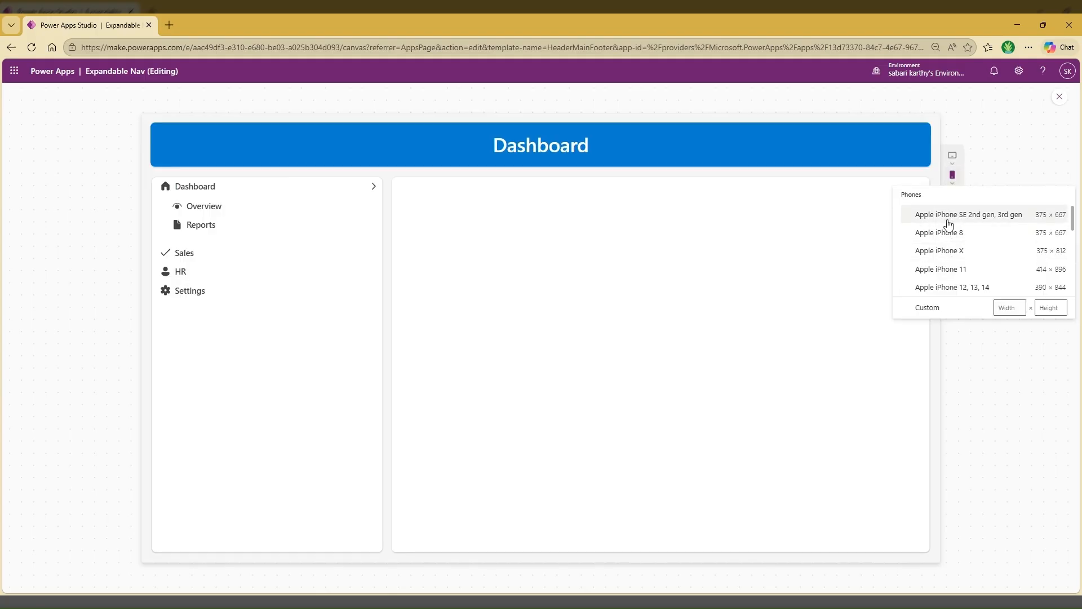
{"action": "left_click", "coordinate": [949, 216]}
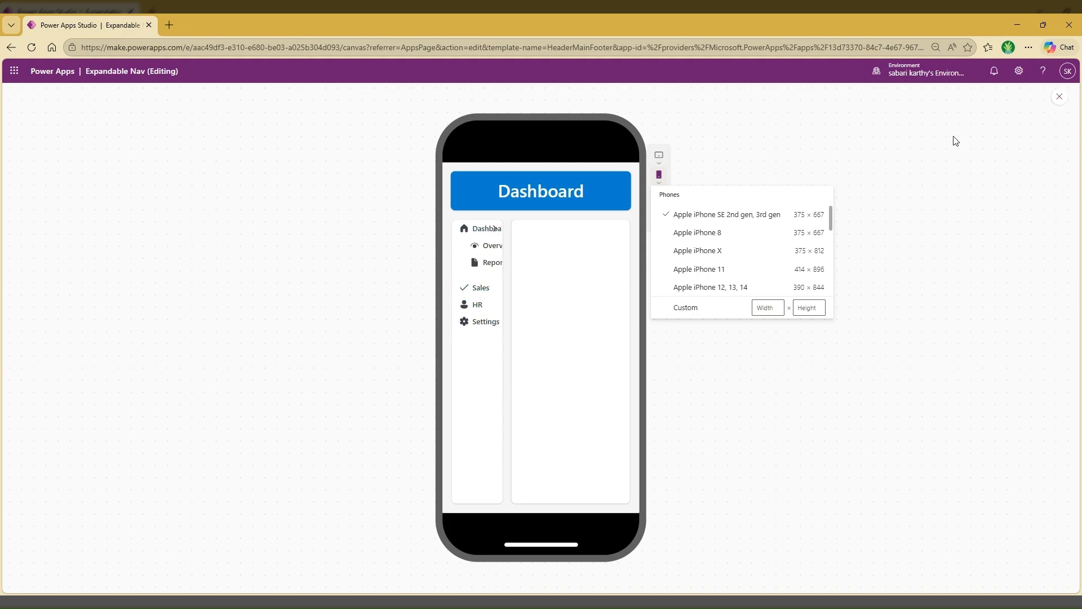
{"action": "left_click", "coordinate": [981, 135]}
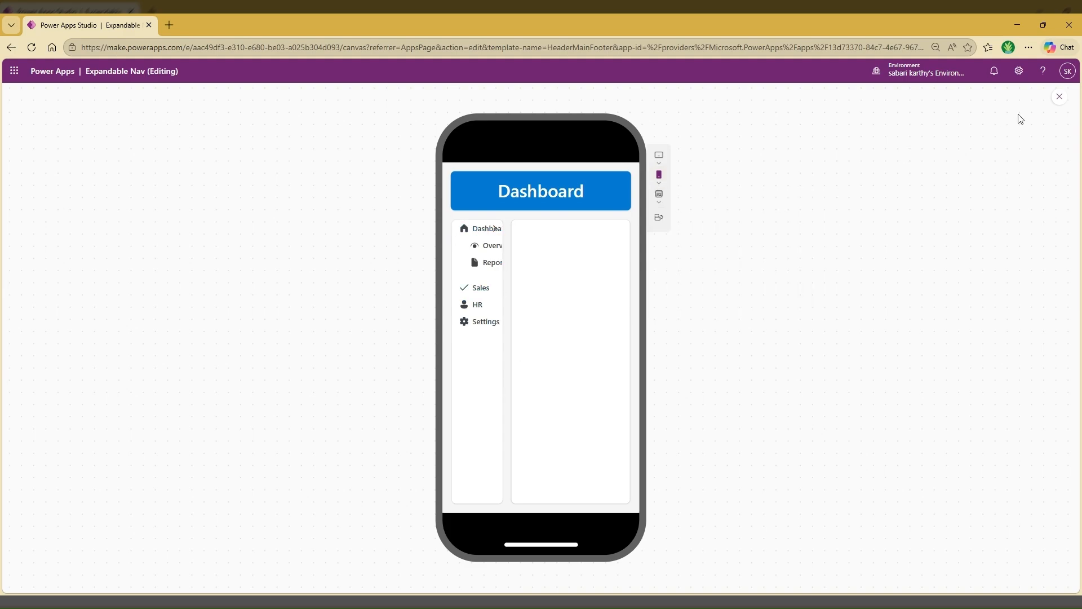
{"action": "left_click", "coordinate": [1059, 102]}
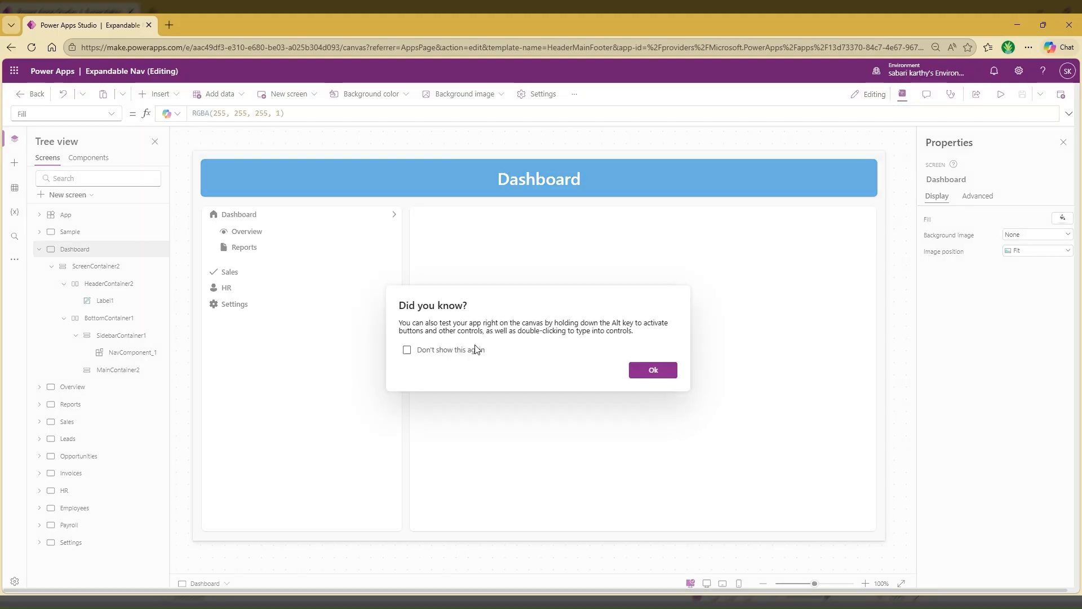
{"action": "left_click", "coordinate": [653, 370]}
{"action": "left_click", "coordinate": [39, 249]}
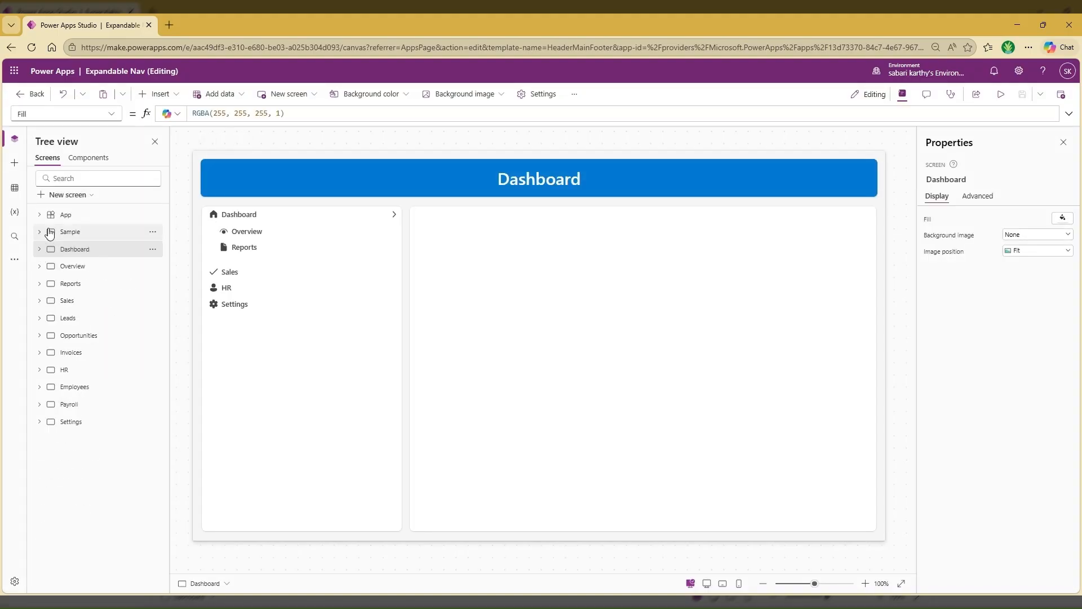
Set the Layout of the main menu button in the navigation component to If(Parent.Width<200,"Icon Only","Icon before")
{"action": "left_click", "coordinate": [103, 159]}
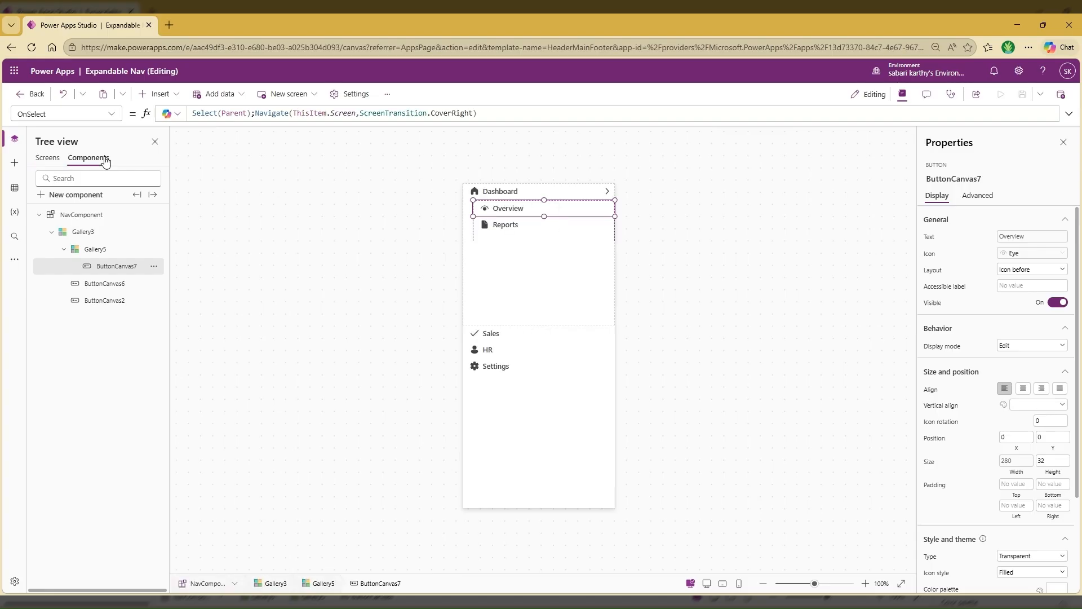
{"action": "left_click", "coordinate": [498, 193]}
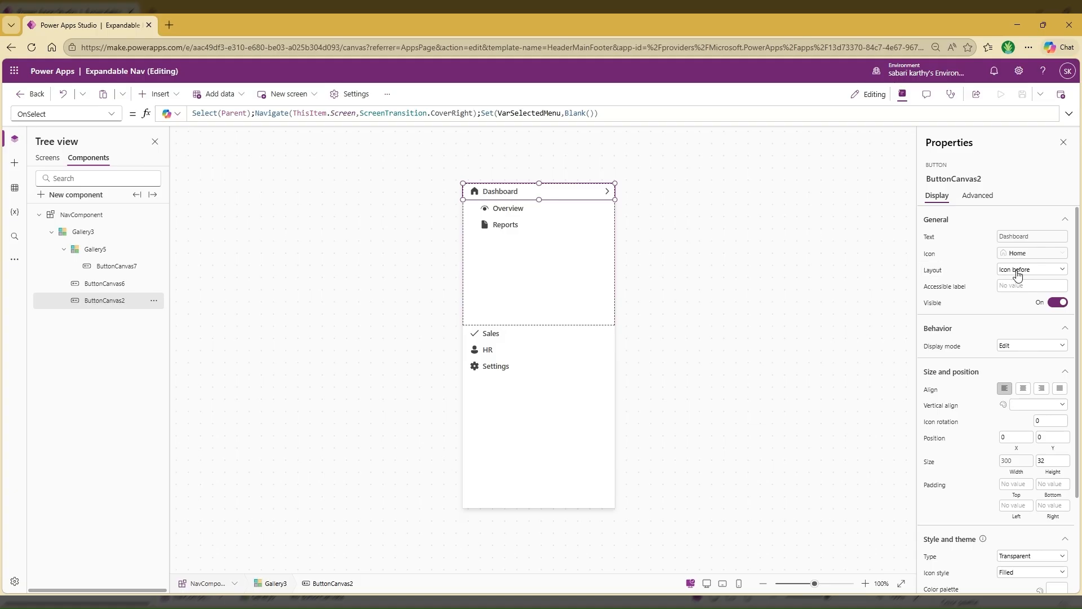
{"action": "left_click", "coordinate": [933, 271]}
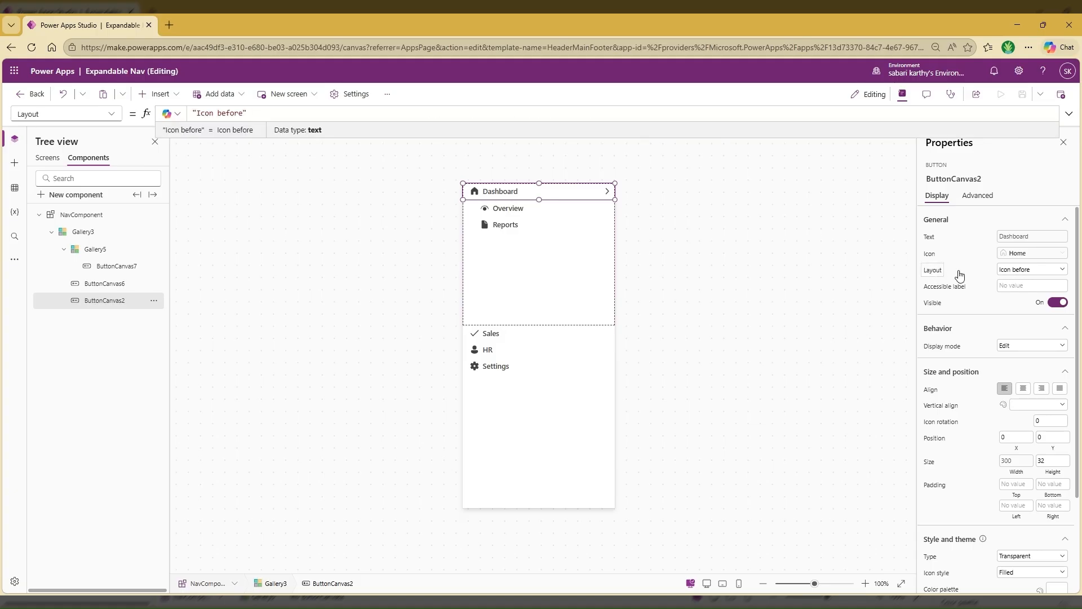
{"action": "left_click", "coordinate": [1049, 274]}
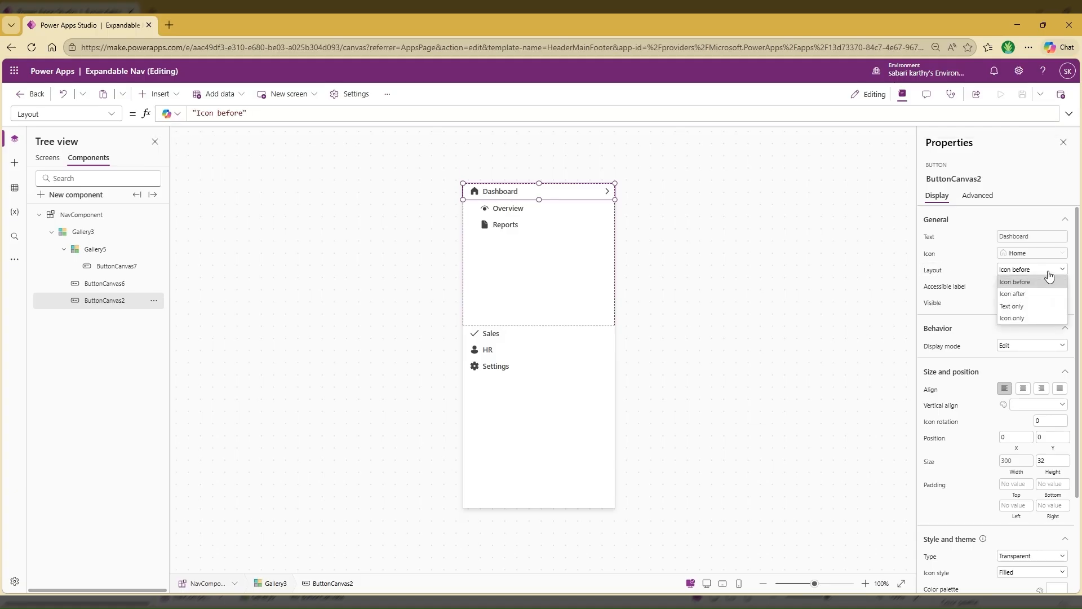
{"action": "left_click", "coordinate": [933, 275]}
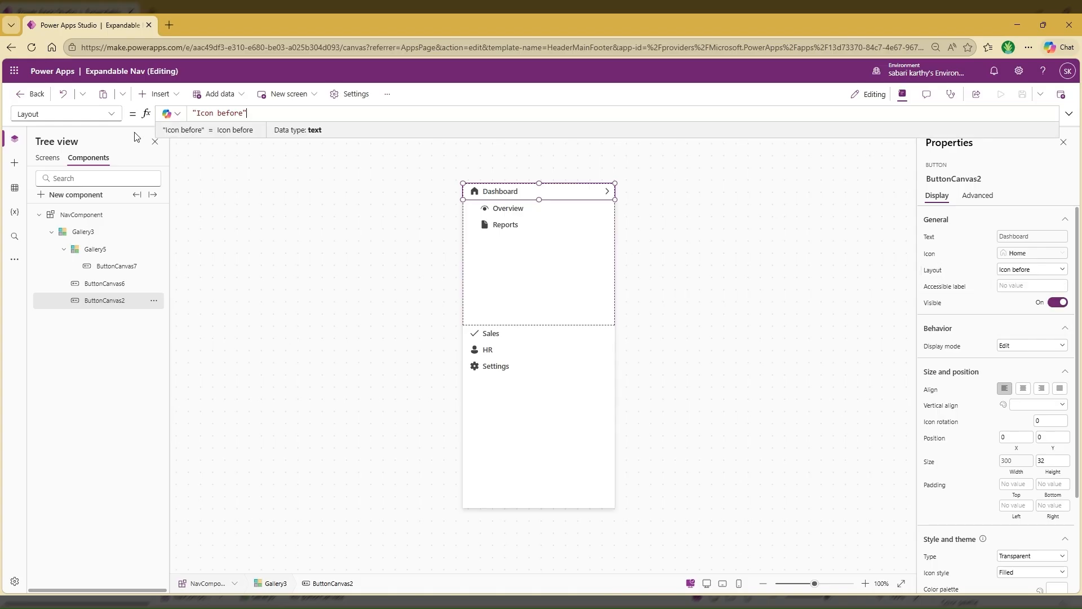
{"action": "left_click", "coordinate": [194, 112]}
{"action": "type", "text": "If"}
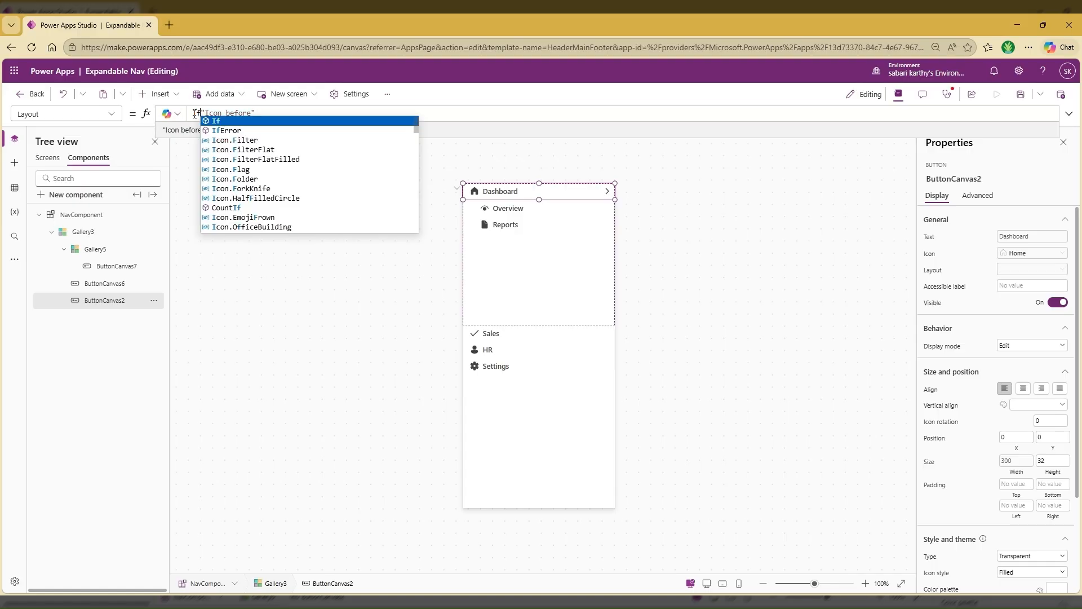
{"action": "type", "text": "("}
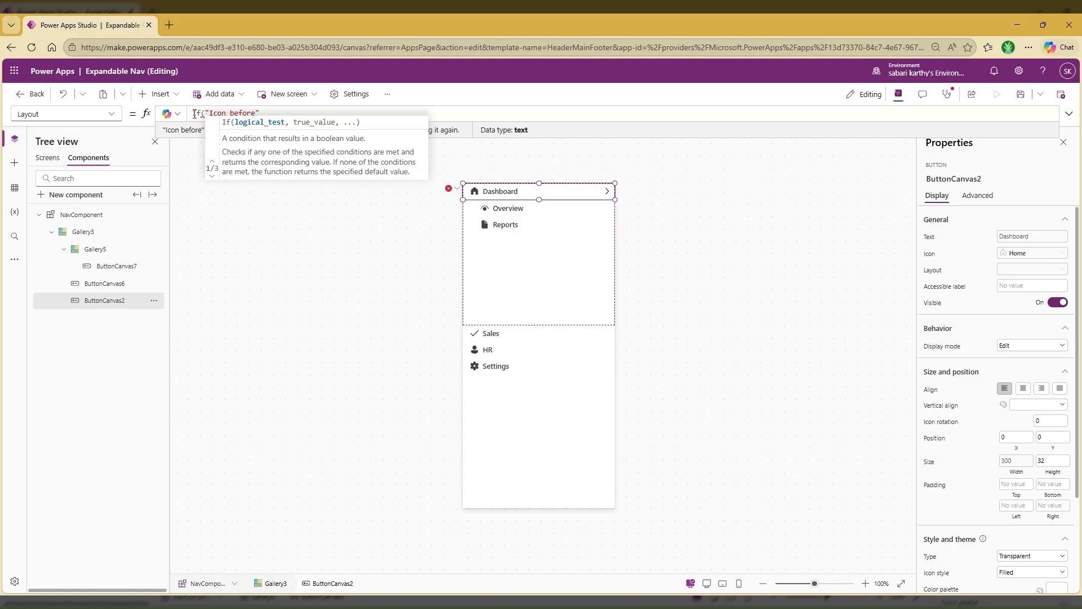
{"action": "type", "text": "Parent"}
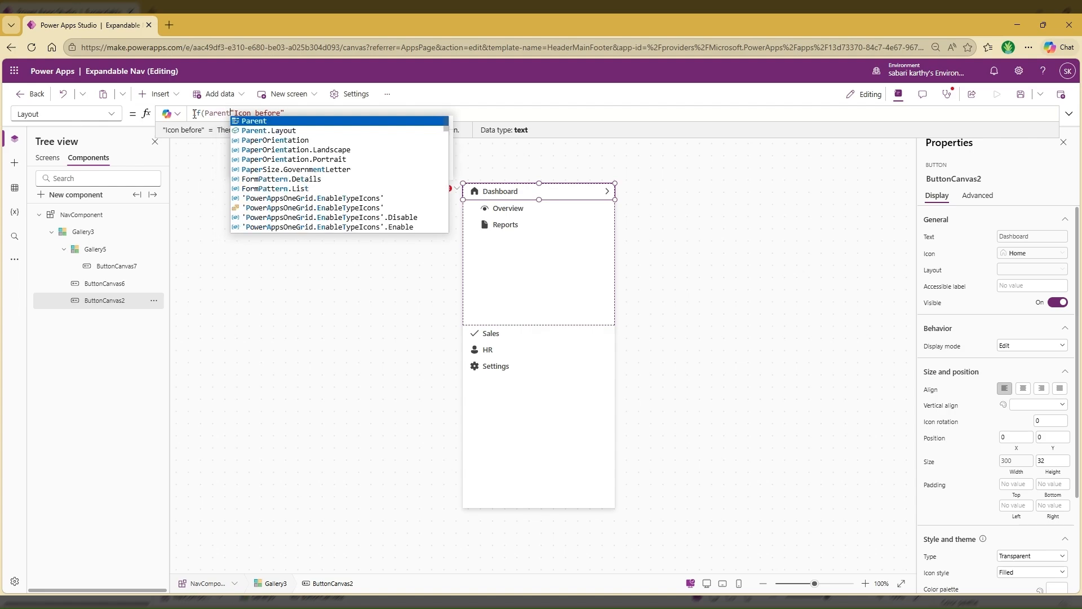
{"action": "type", "text": ".Widt"}
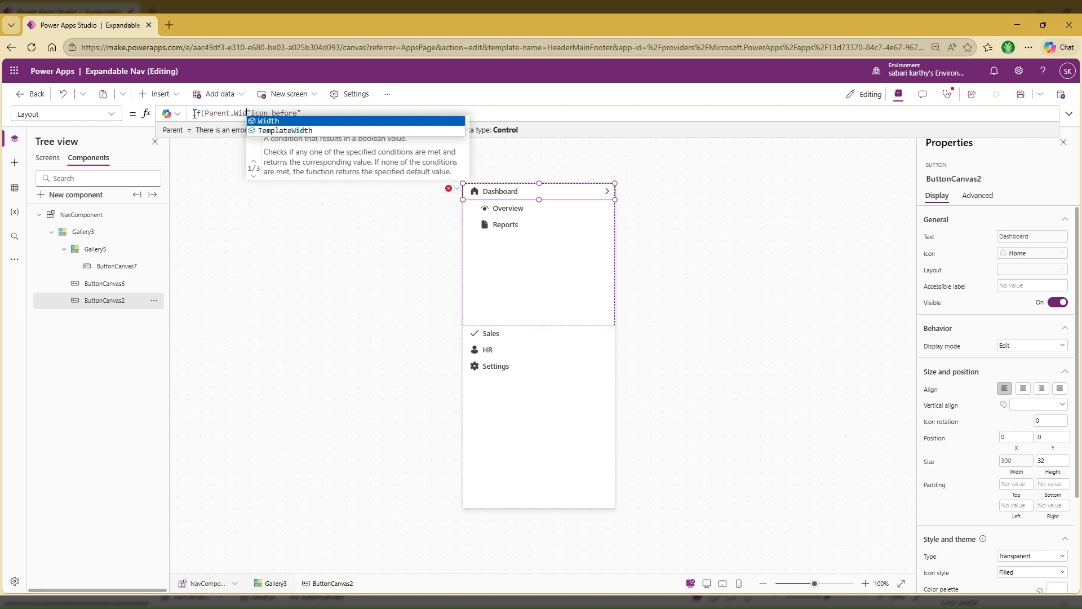
{"action": "type", "text": "h "}
{"action": "type", "text": "<2"}
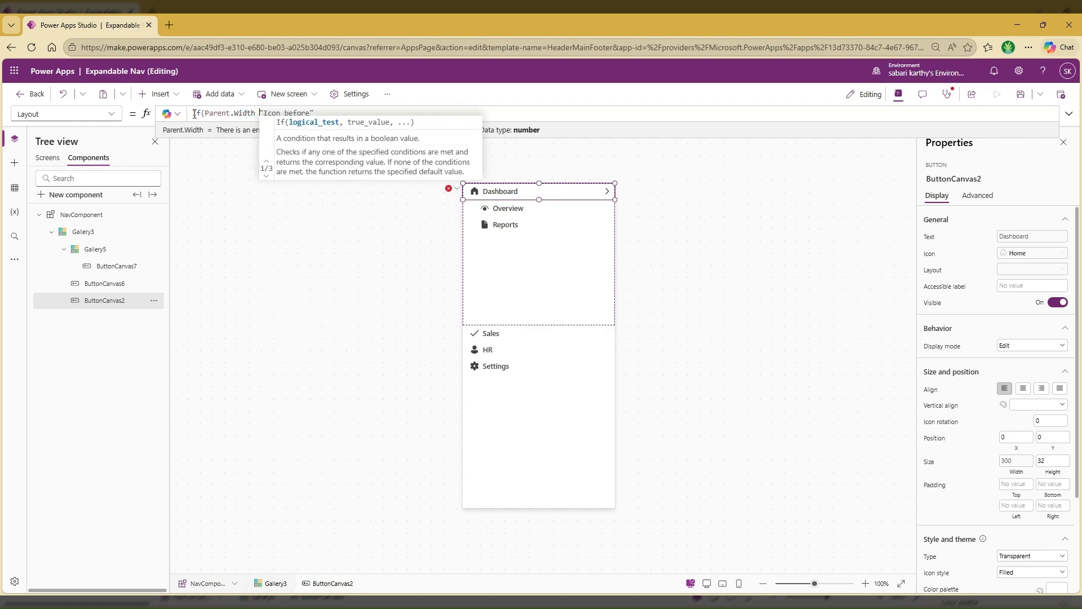
{"action": "type", "text": "00"}
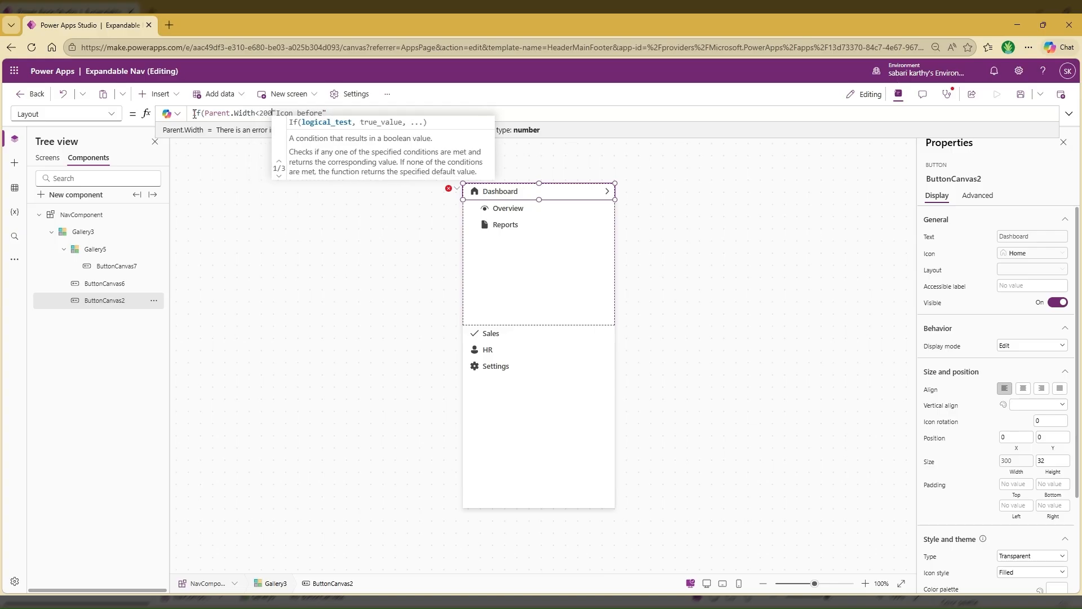
{"action": "type", "text": ",\"Ic"}
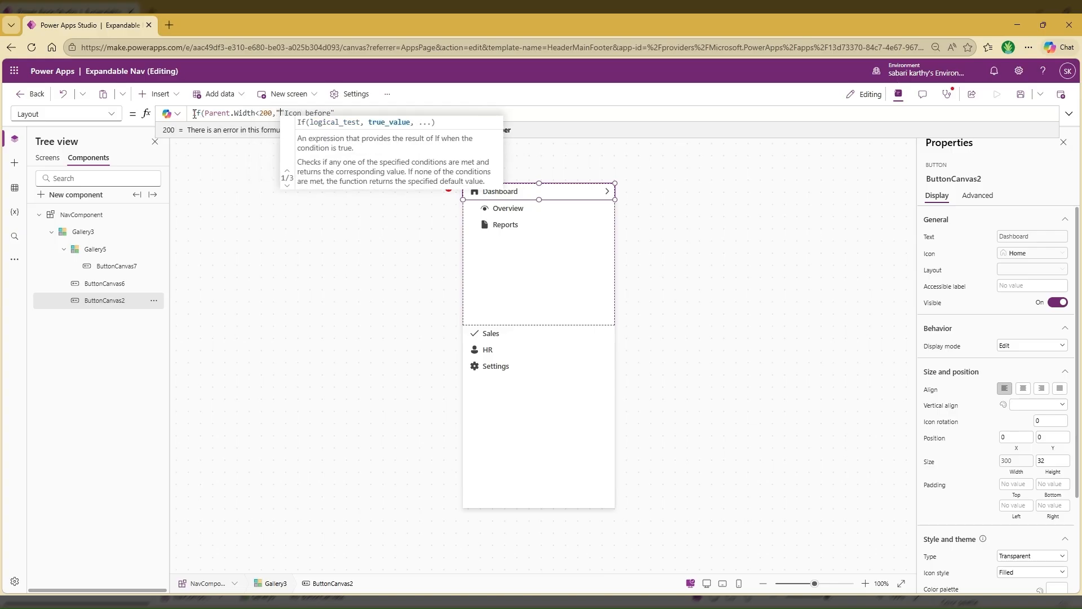
{"action": "type", "text": "on Only:"}
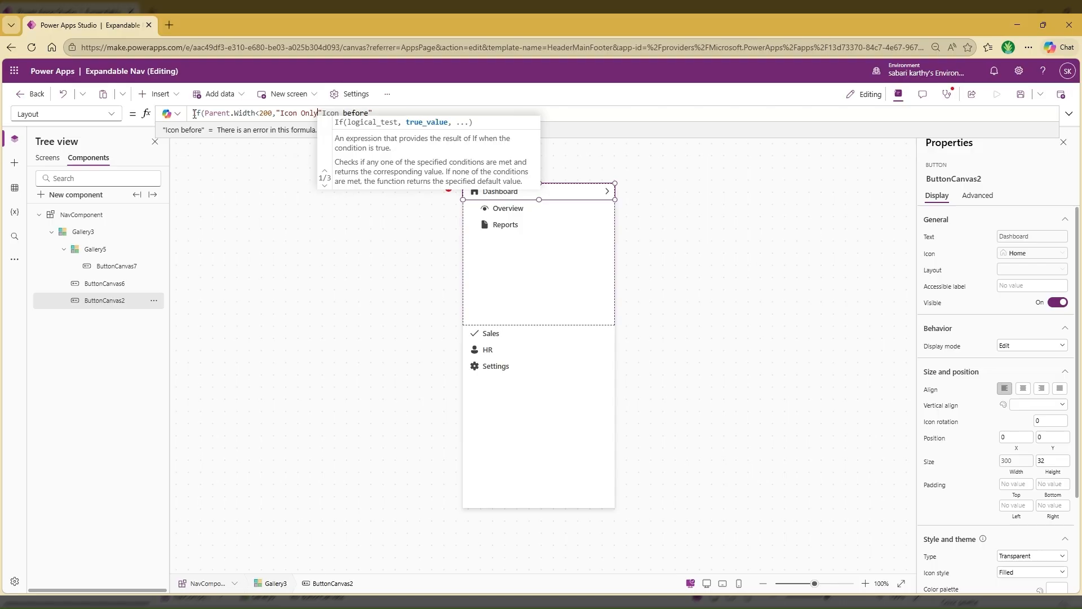
{"action": "key", "text": "BackSpace"}
{"action": "type", "text": "\","}
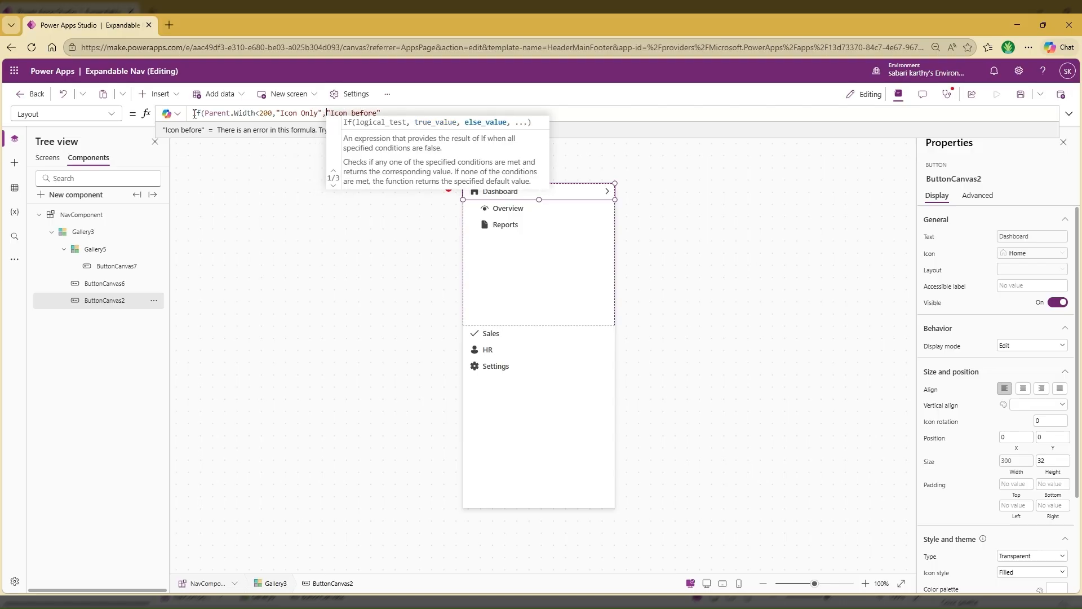
{"action": "left_click", "coordinate": [390, 113]}
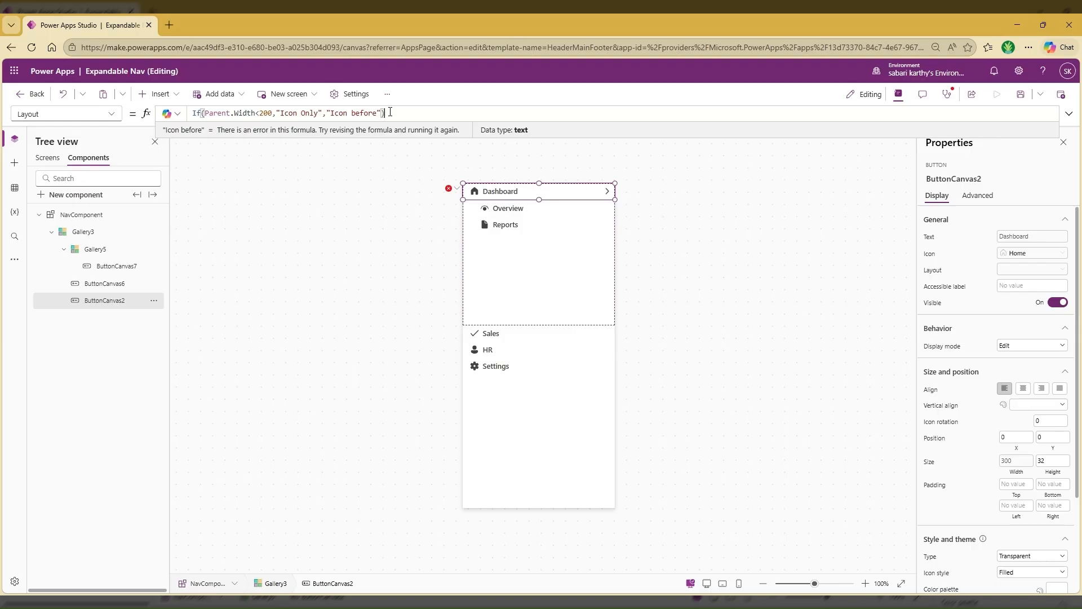
Copy the main menu button's Layout formula to the Layout property of the Overview submenu button
{"action": "key", "text": "ctrl+a"}
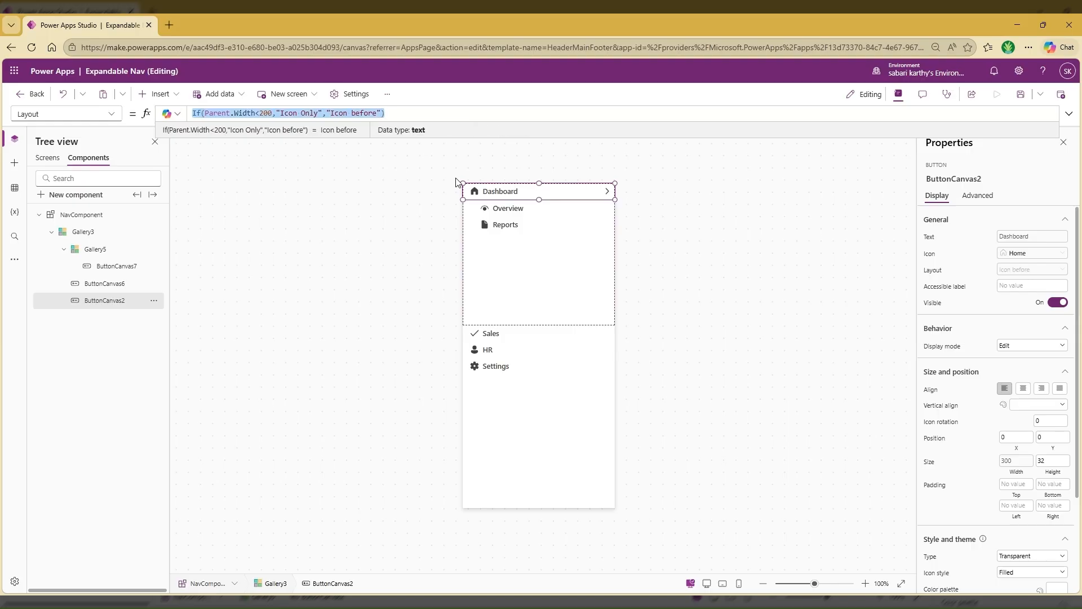
{"action": "left_click", "coordinate": [531, 208]}
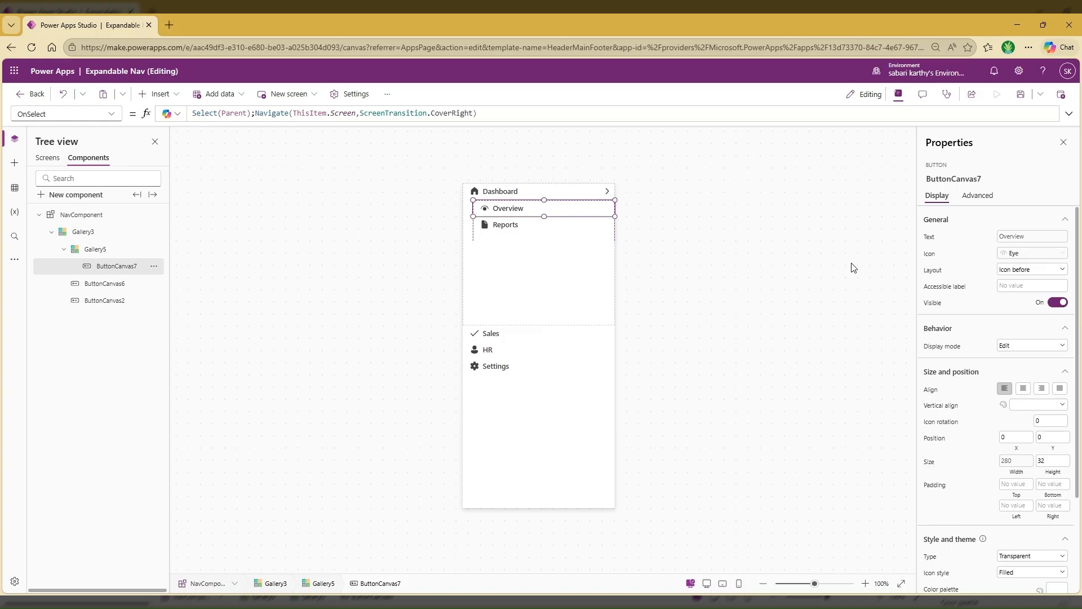
{"action": "left_click", "coordinate": [933, 274]}
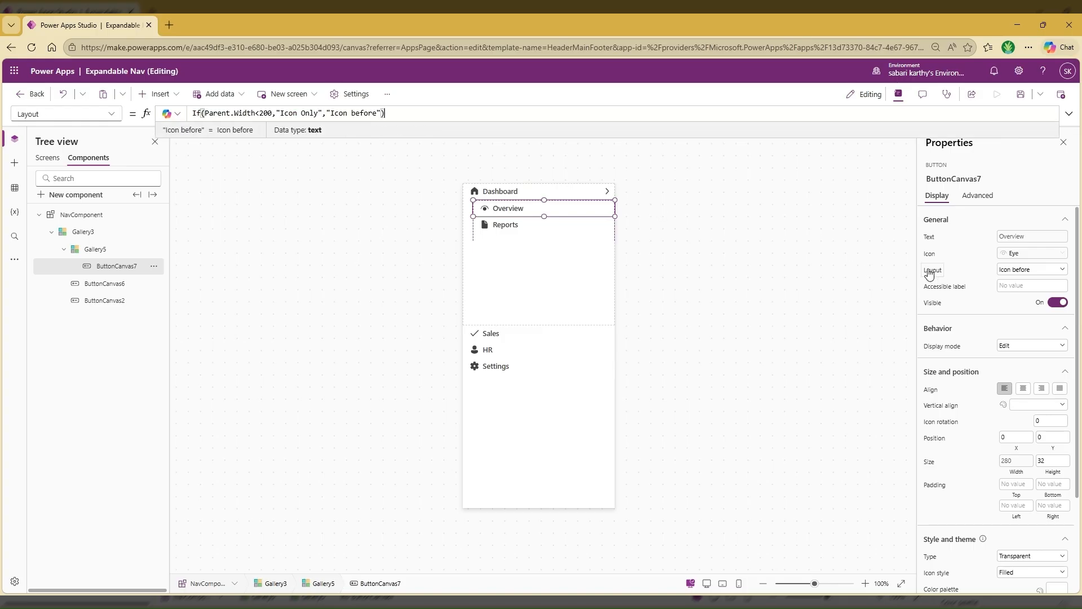
Preview the Dashboard screen at phone size to check the narrow navigation layout, then close the preview and dismiss the tip
{"action": "left_click", "coordinate": [49, 161]}
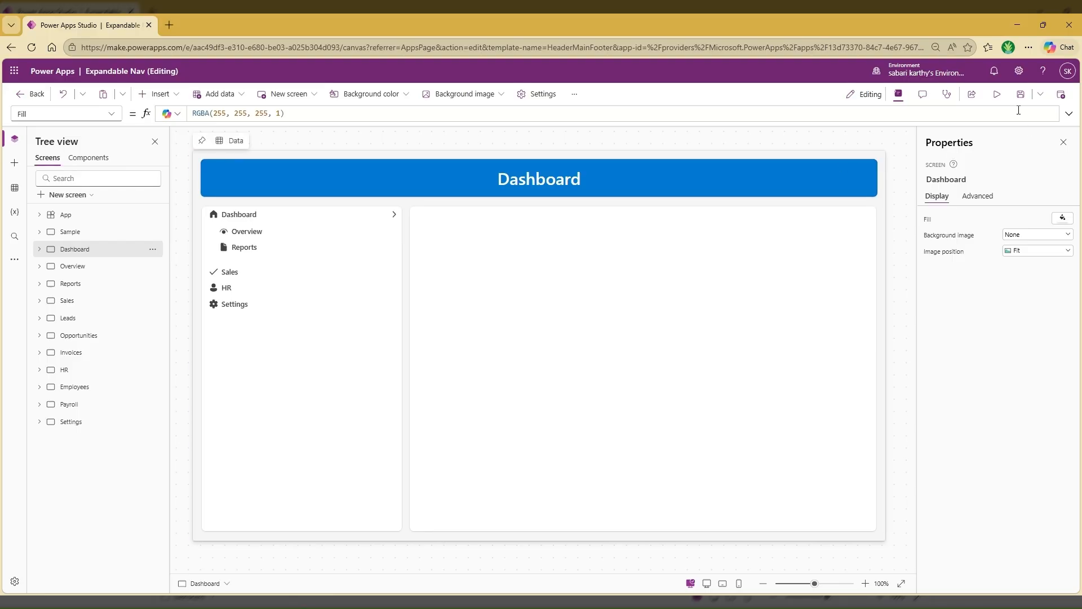
{"action": "left_click", "coordinate": [991, 96]}
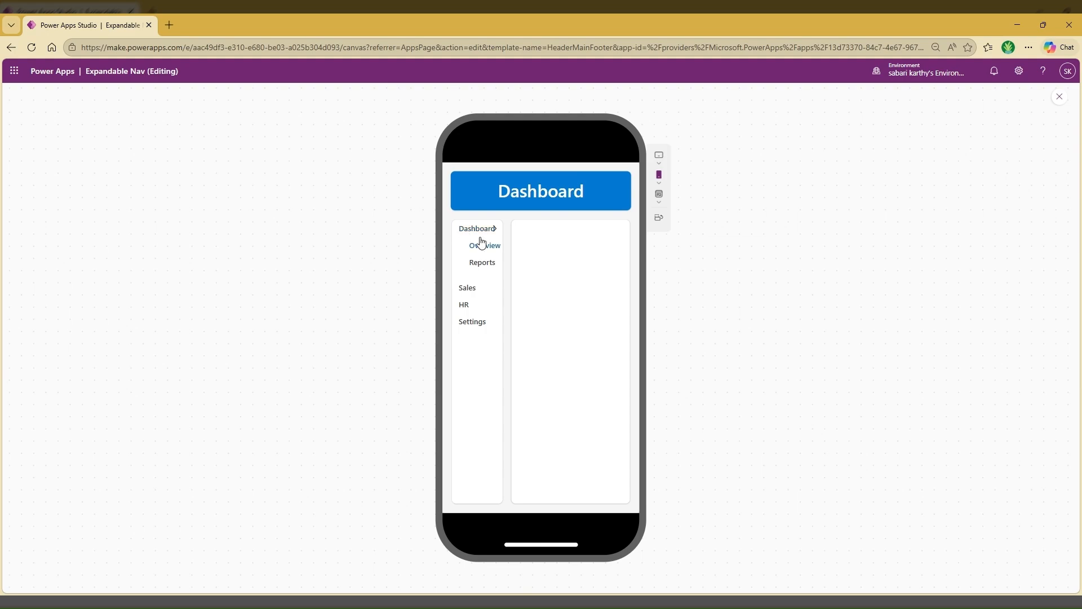
{"action": "left_click", "coordinate": [1059, 97]}
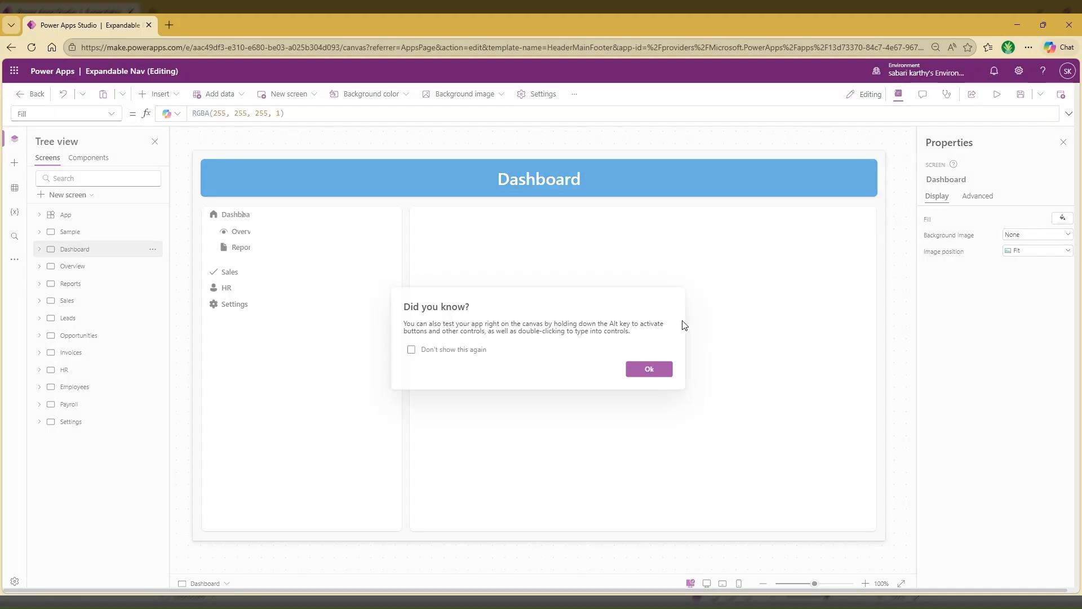
{"action": "left_click", "coordinate": [653, 370]}
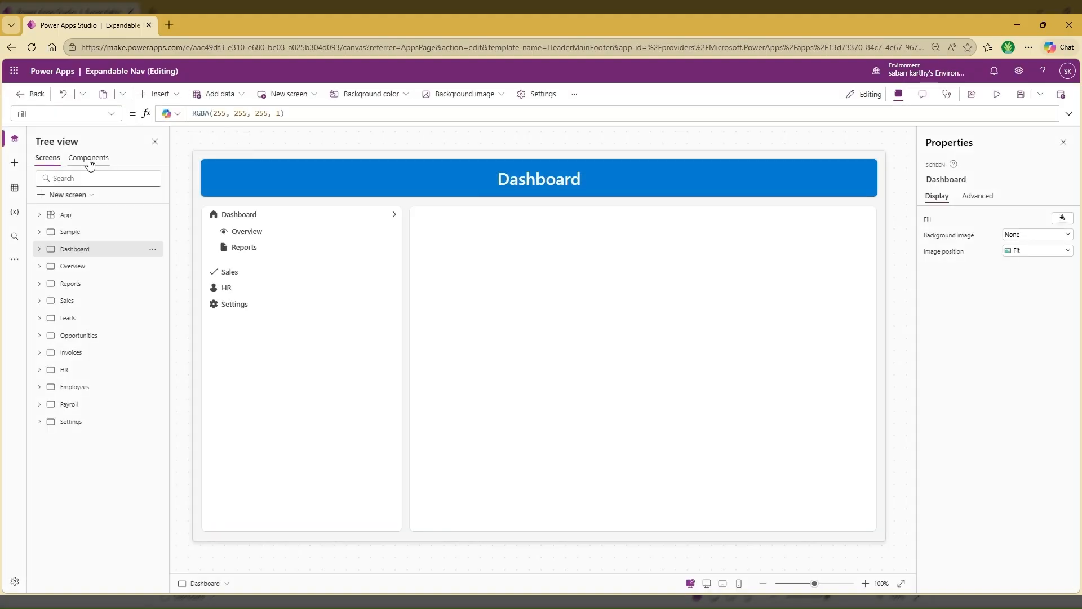
Correct the main menu button's Layout formula in the navigation component to If(Parent.Width<200,"Icon only","Icon before")
{"action": "left_click", "coordinate": [89, 159]}
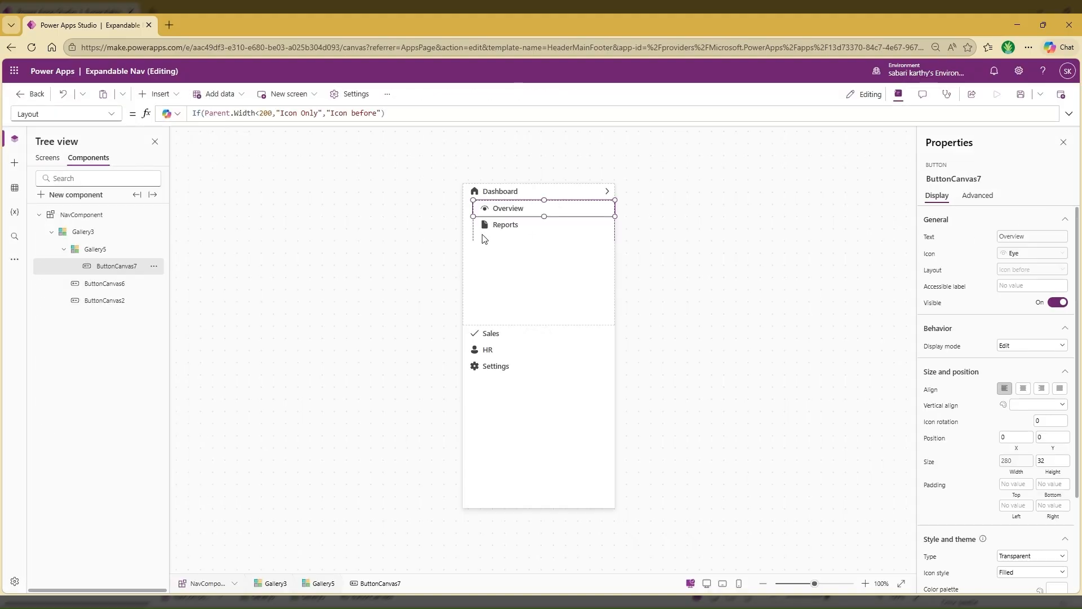
{"action": "left_click", "coordinate": [519, 192]}
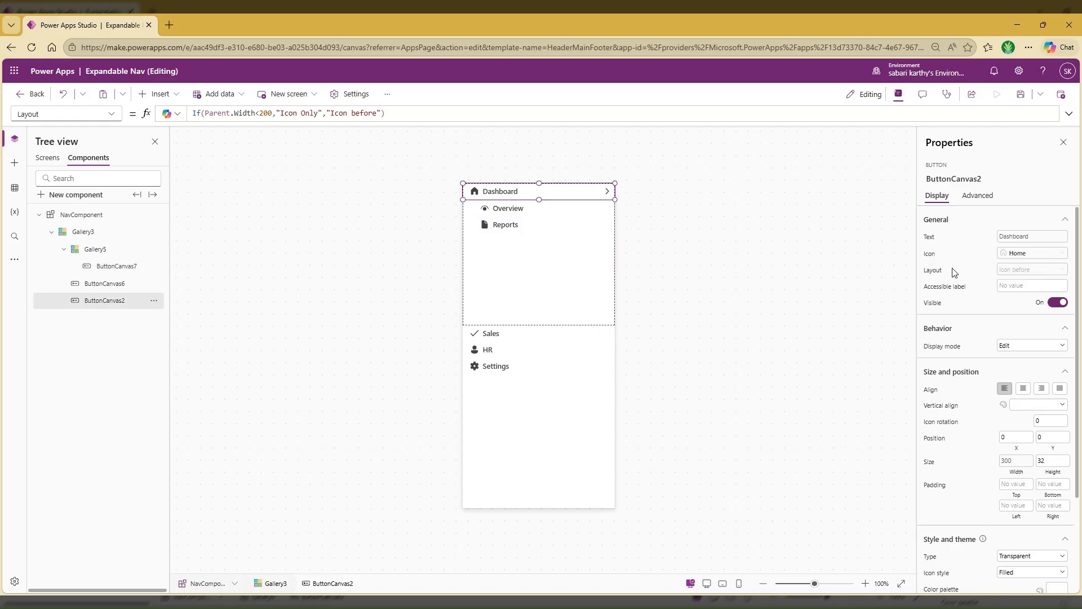
{"action": "left_click", "coordinate": [931, 271]}
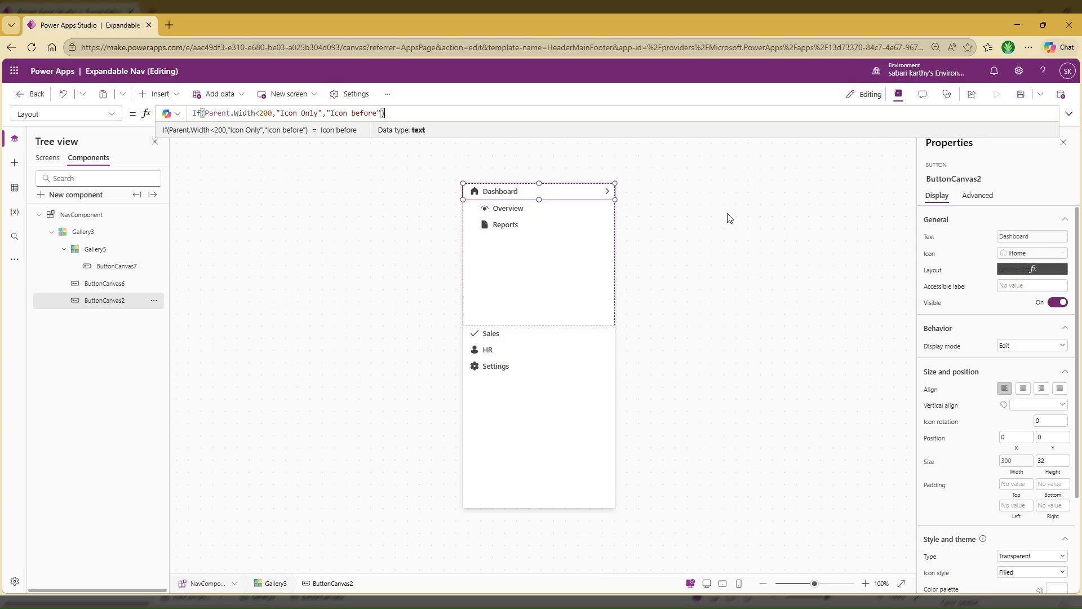
{"action": "left_click", "coordinate": [306, 112]}
{"action": "key", "text": "BackSpace"}
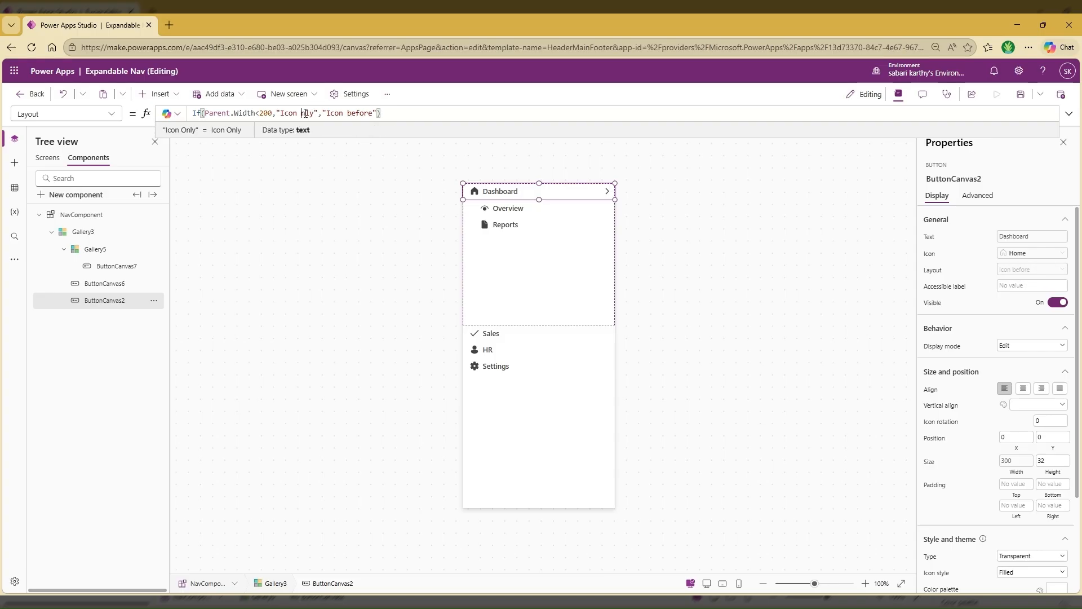
{"action": "type", "text": "O"}
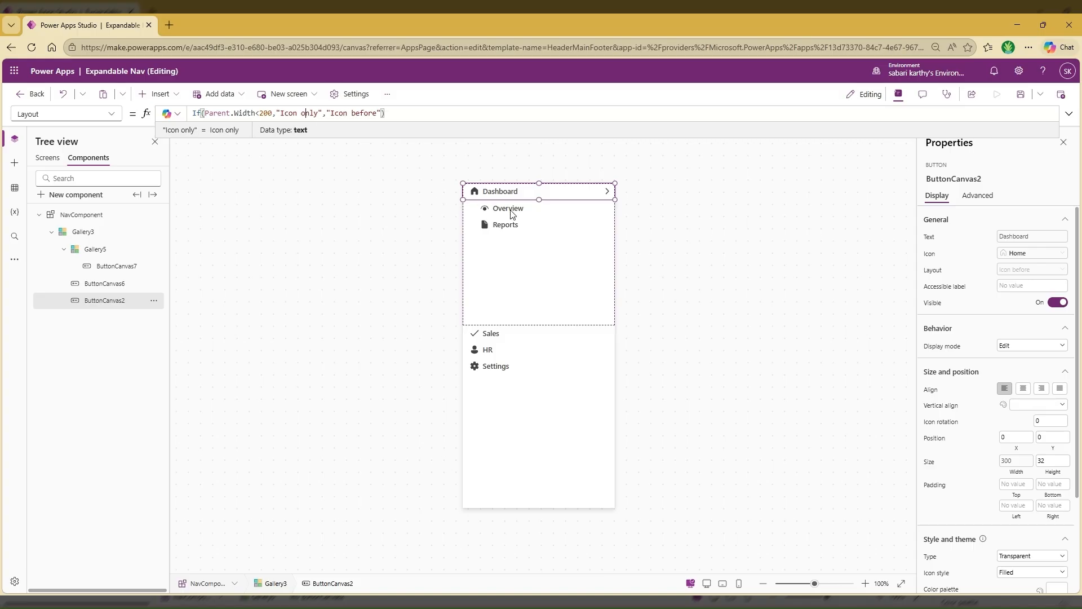
Correct the Overview submenu button's Layout formula to If(Parent.Width<200,"Icon only","Icon before")
{"action": "left_click", "coordinate": [510, 210]}
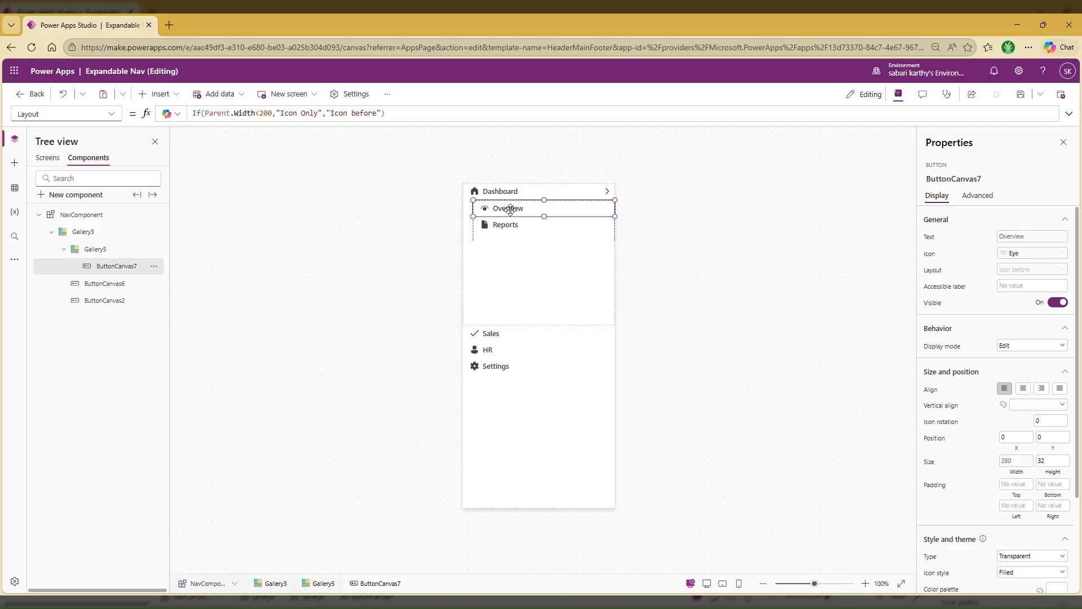
{"action": "left_click", "coordinate": [307, 112]}
{"action": "key", "text": "BackSpace"}
{"action": "type", "text": "o"}
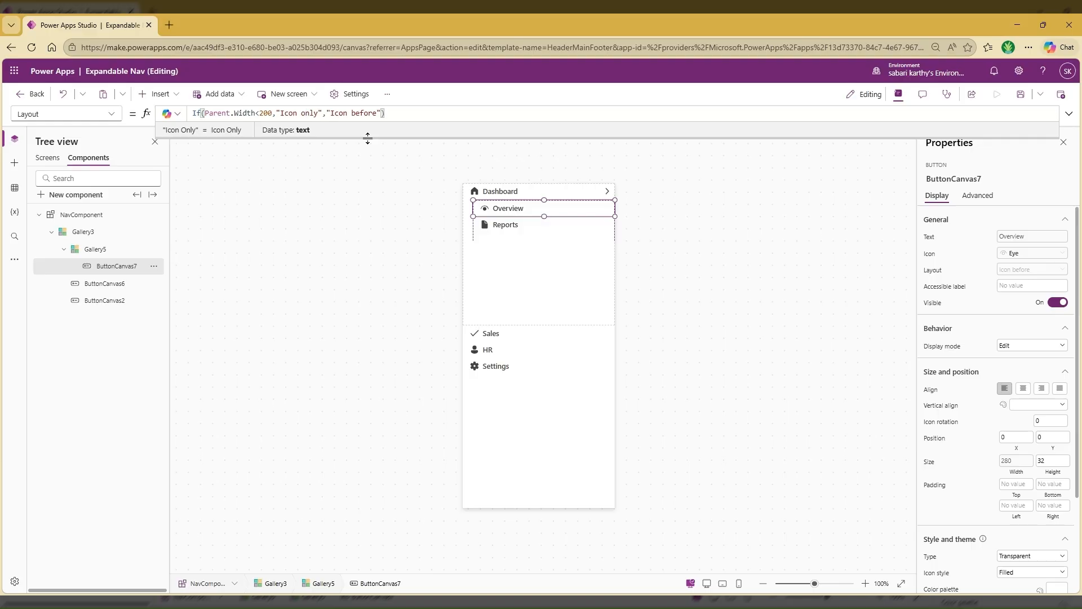
Preview the Dashboard screen at phone size and test the Sales icon in the navigation
{"action": "left_click", "coordinate": [48, 158]}
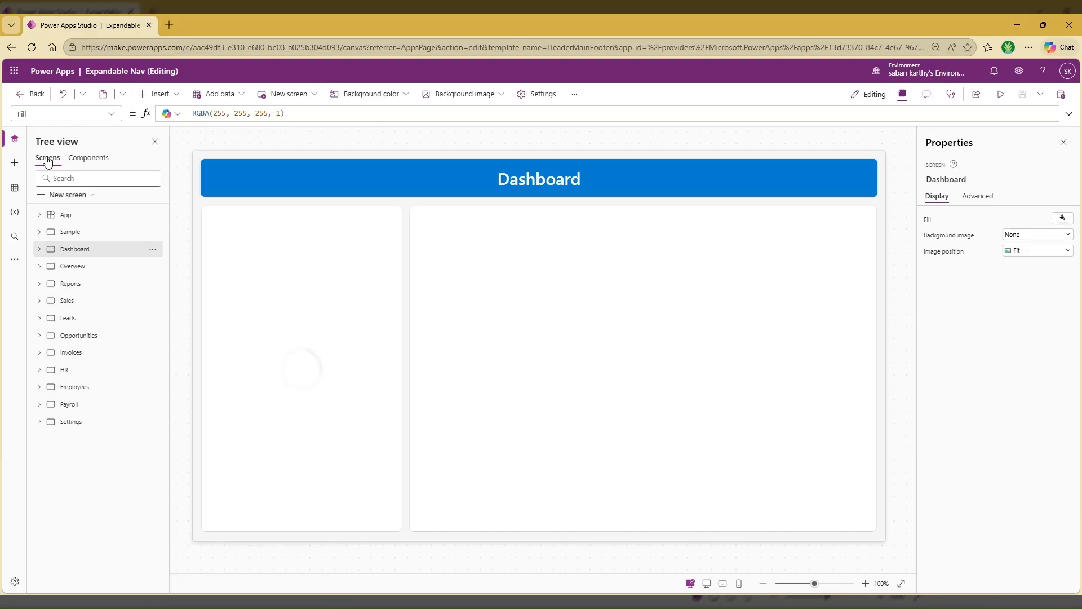
{"action": "left_click", "coordinate": [995, 96]}
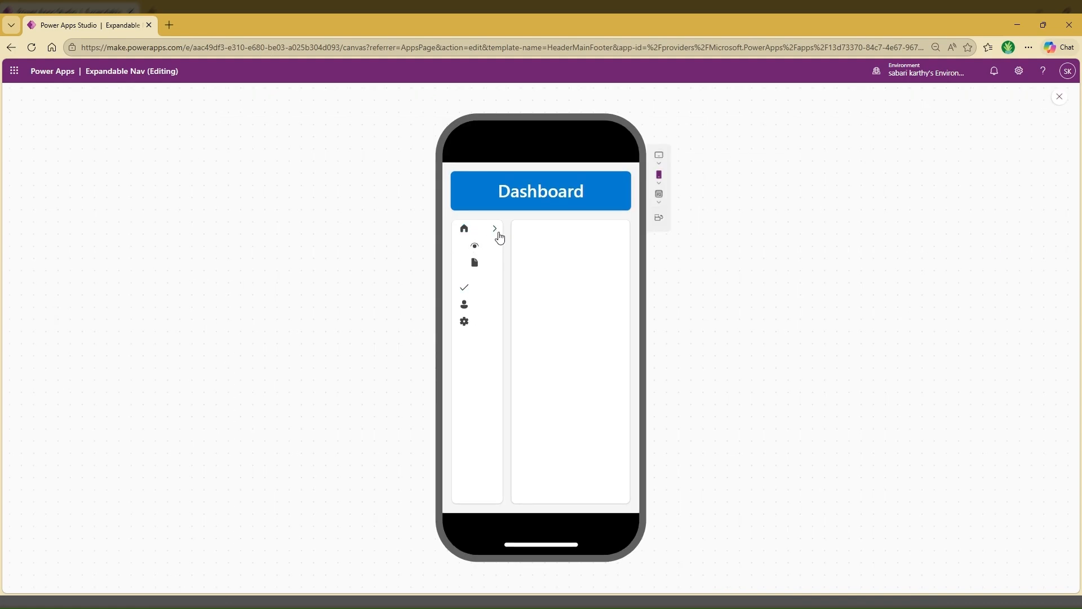
{"action": "left_click", "coordinate": [475, 293]}
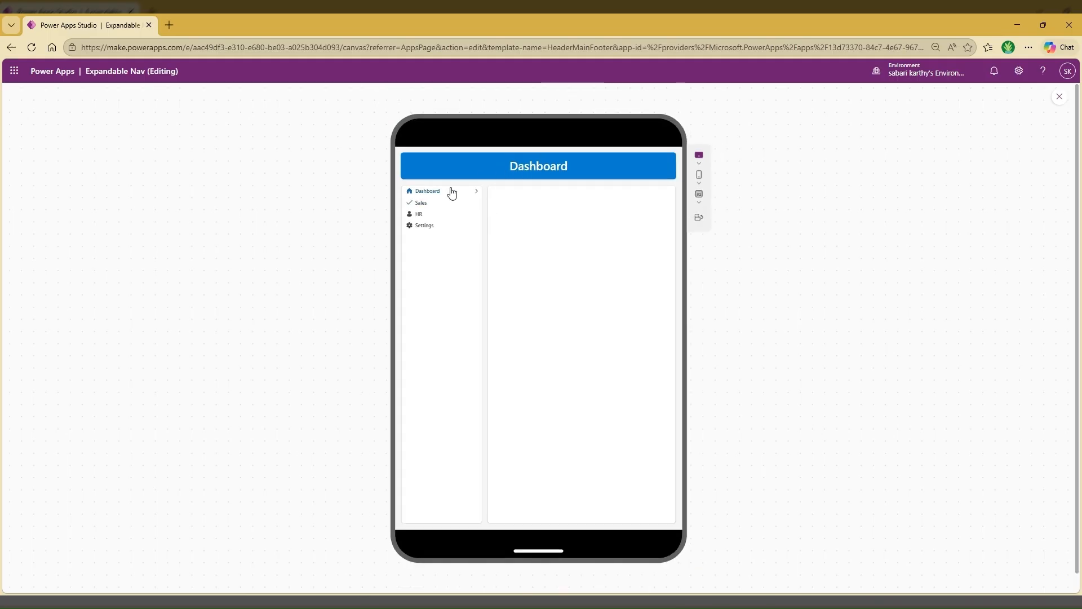
Preview the Dashboard screen with its submenu expanded at the Apple iPhone SE 2nd gen, 3rd gen size and at the canvas size
{"action": "left_click", "coordinate": [699, 175]}
{"action": "left_click", "coordinate": [742, 215]}
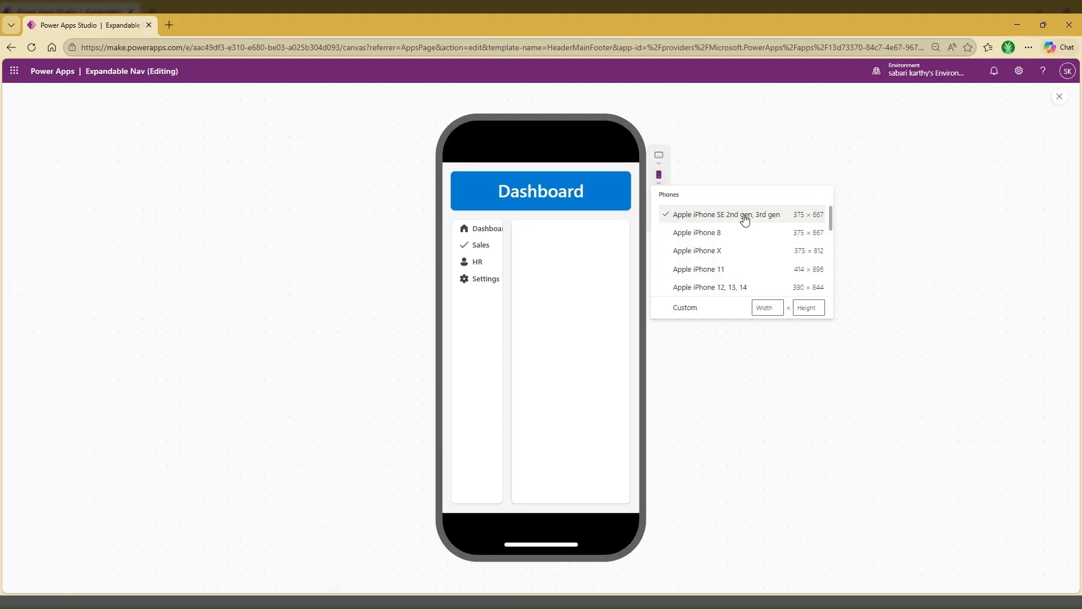
{"action": "left_click", "coordinate": [495, 232]}
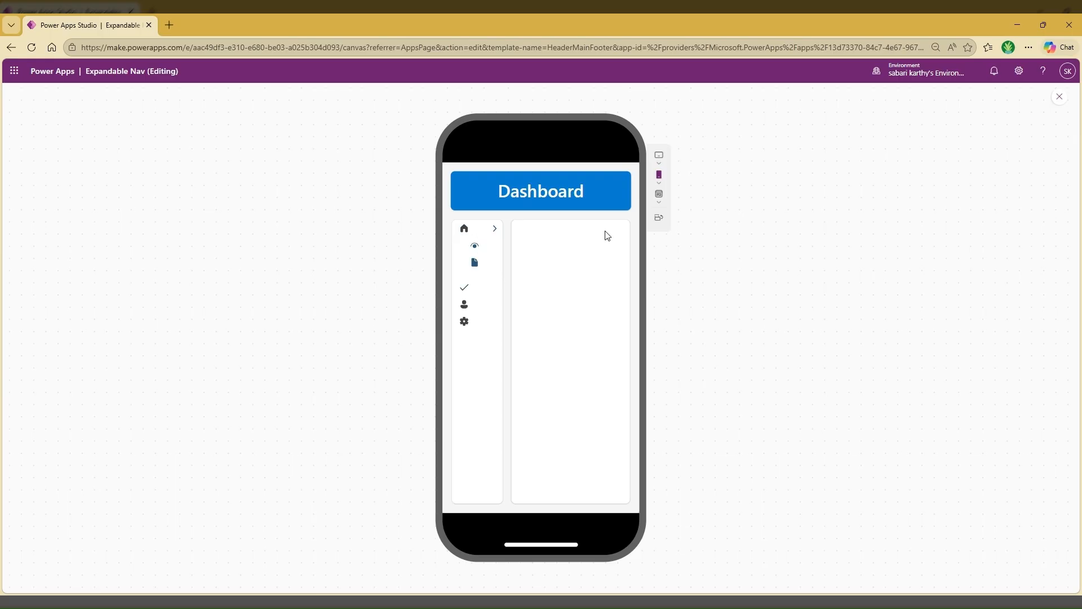
{"action": "left_click", "coordinate": [660, 161]}
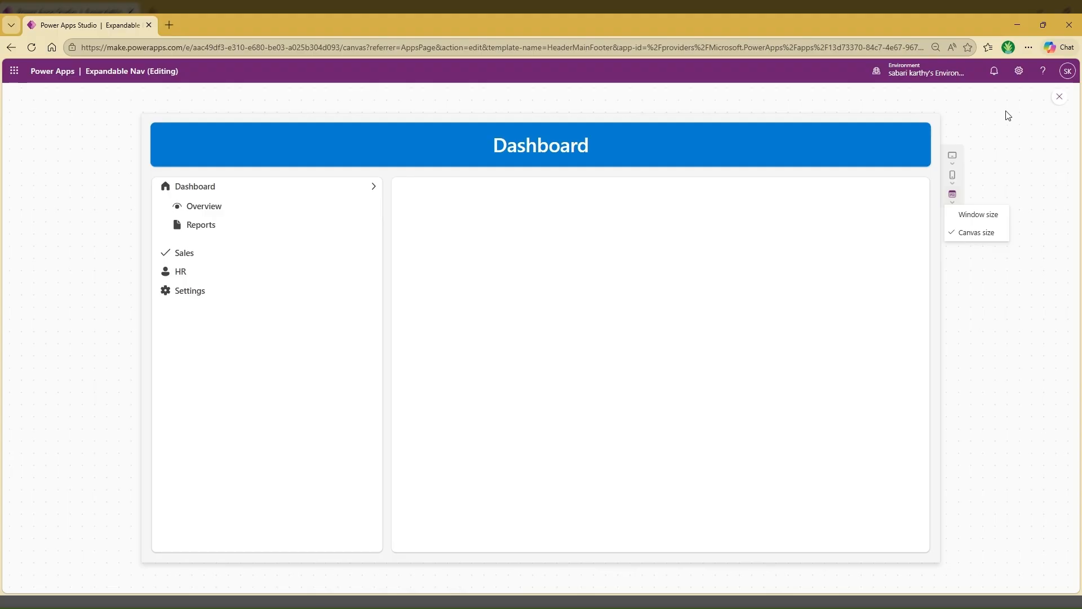
Close the preview and set HasSubmenu to true for the Sales and HR items in the App's NavMenu formula
{"action": "left_click", "coordinate": [1059, 100]}
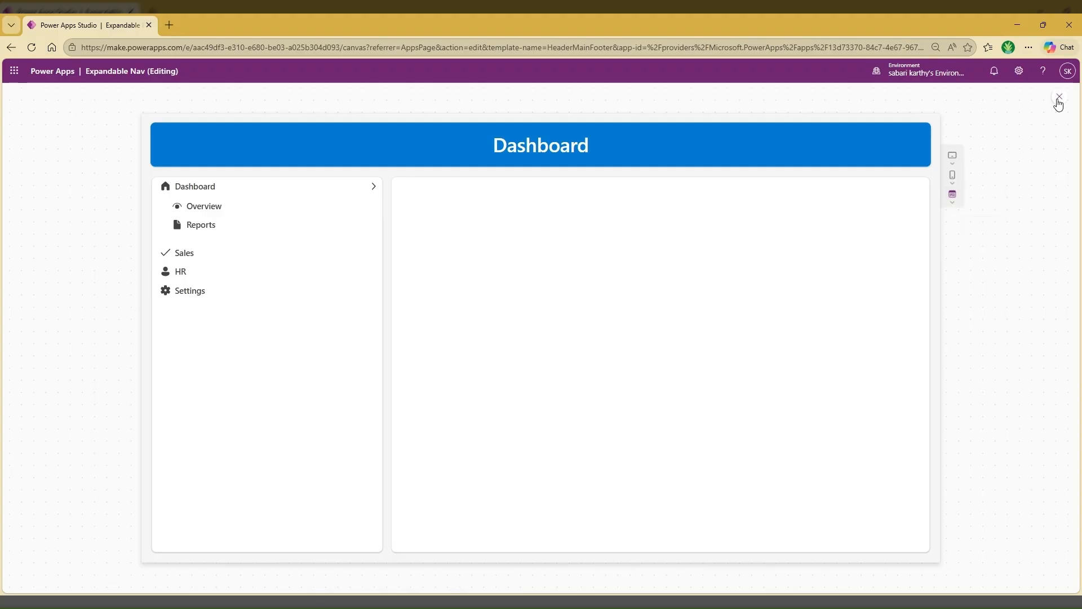
{"action": "left_click", "coordinate": [1058, 103]}
{"action": "left_click", "coordinate": [650, 370]}
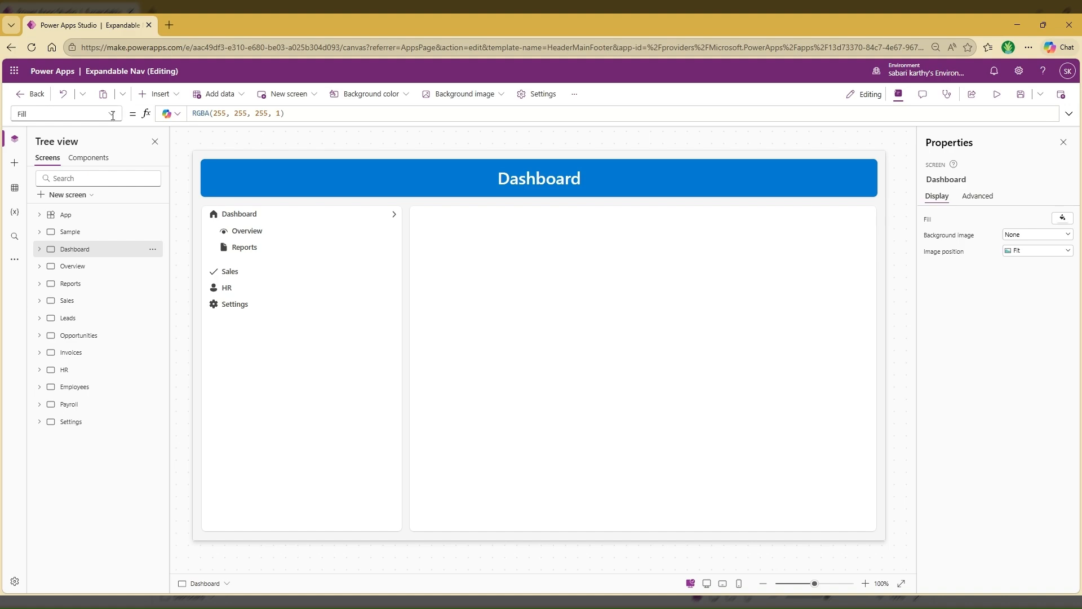
{"action": "left_click", "coordinate": [70, 215]}
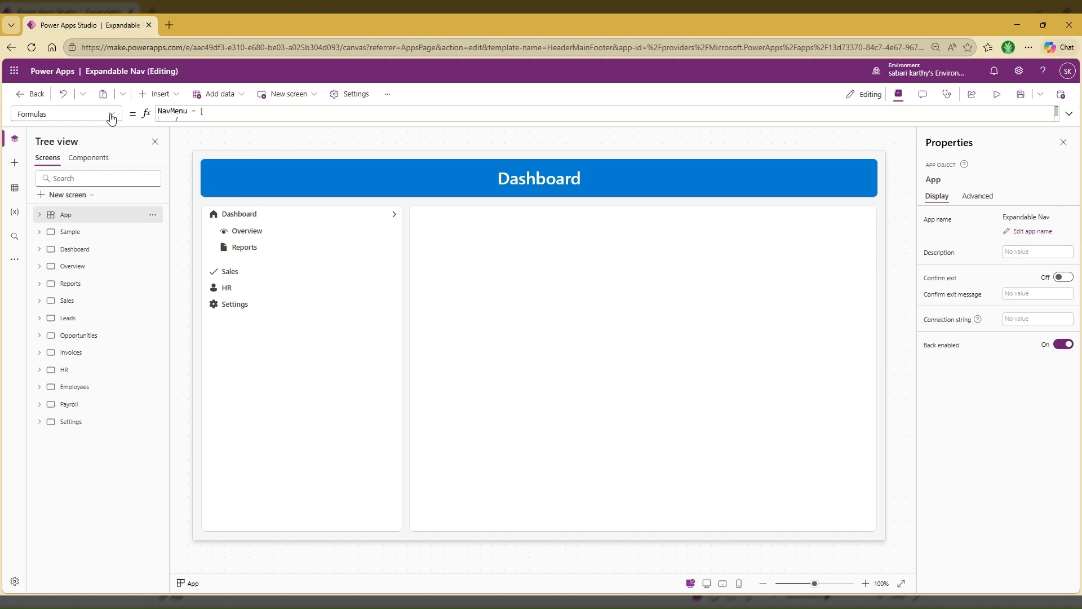
{"action": "left_click", "coordinate": [1070, 114]}
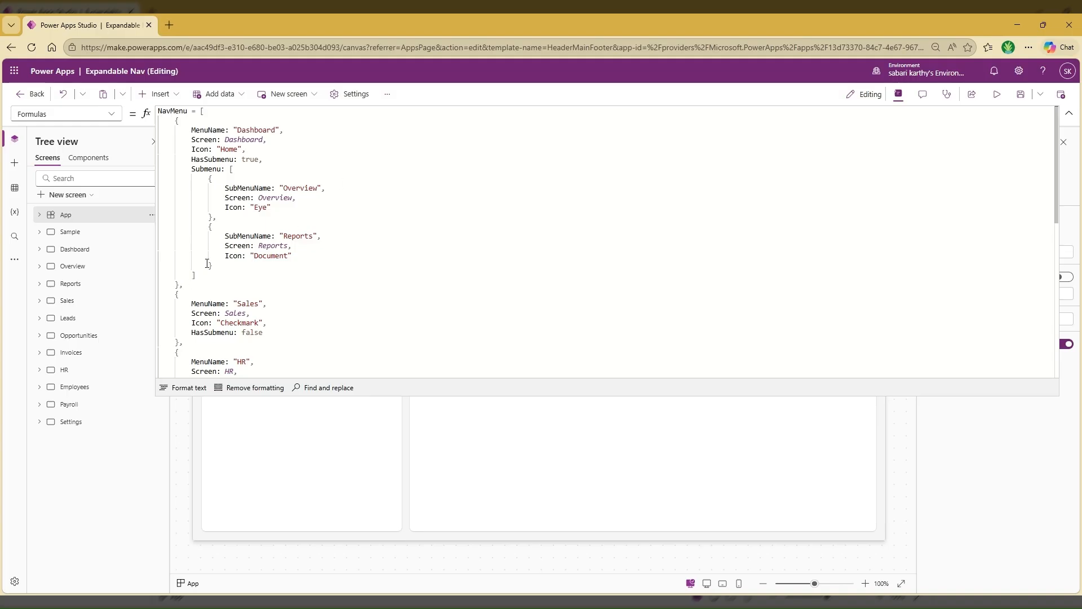
{"action": "scroll", "coordinate": [296, 233], "scroll_direction": "down", "scroll_amount": 3}
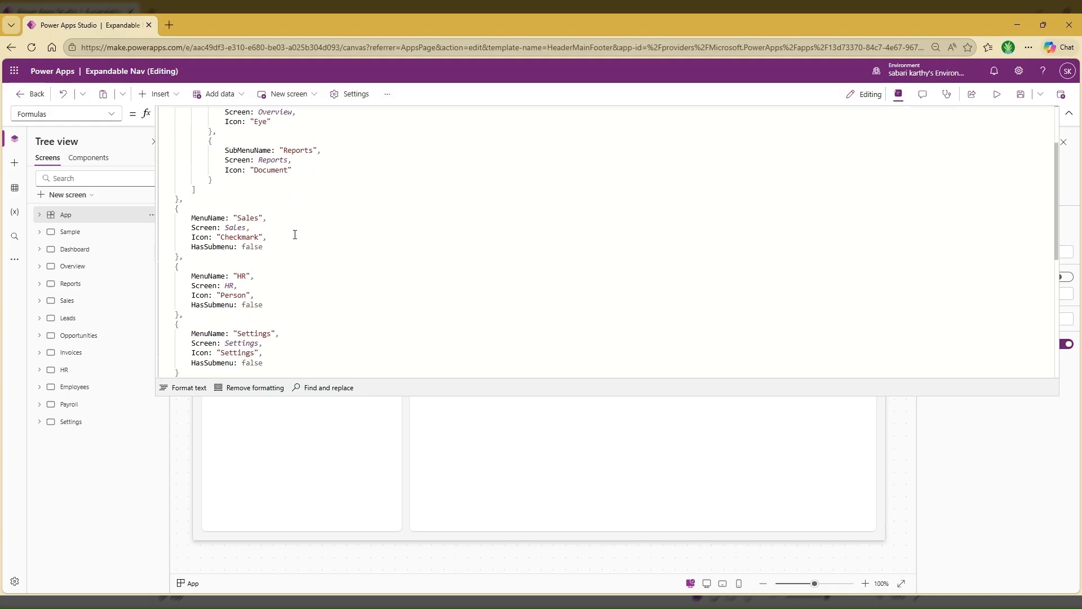
{"action": "scroll", "coordinate": [294, 235], "scroll_direction": "down", "scroll_amount": 1}
{"action": "double_click", "coordinate": [252, 218]}
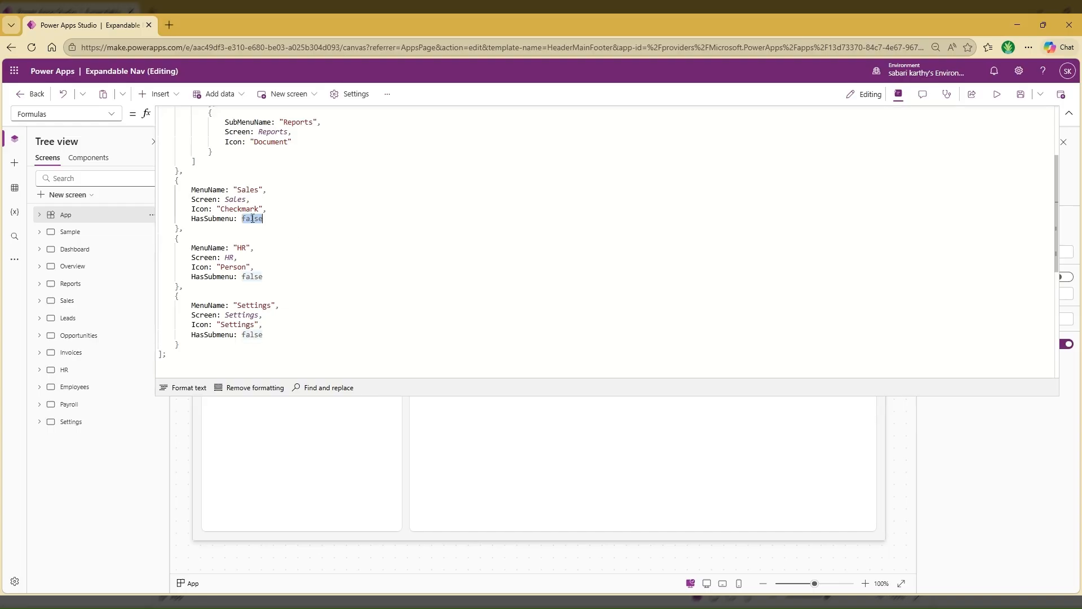
{"action": "type", "text": "true"}
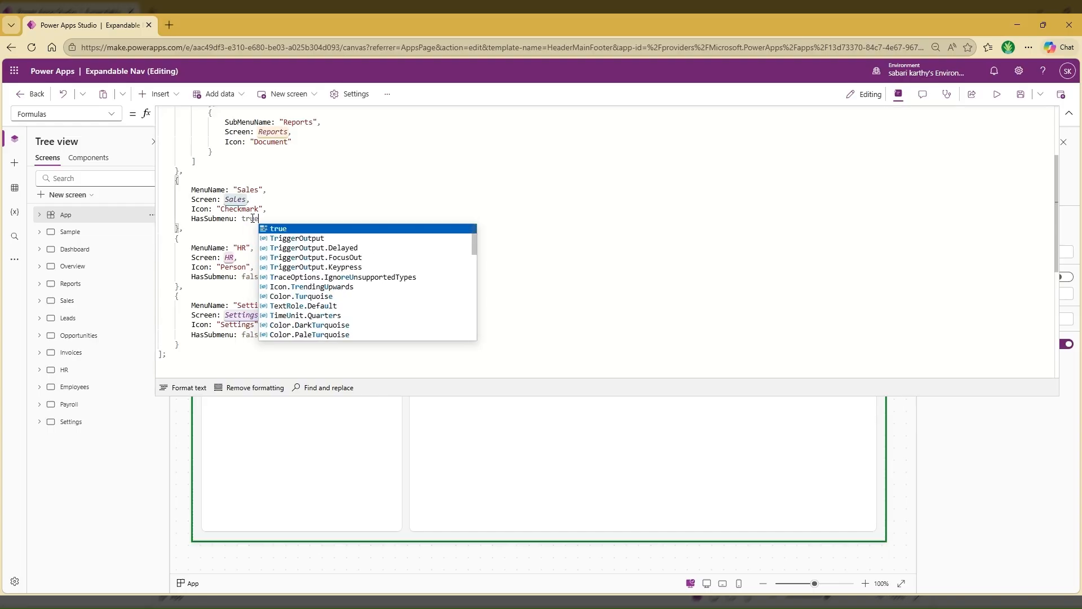
{"action": "left_click", "coordinate": [224, 238]}
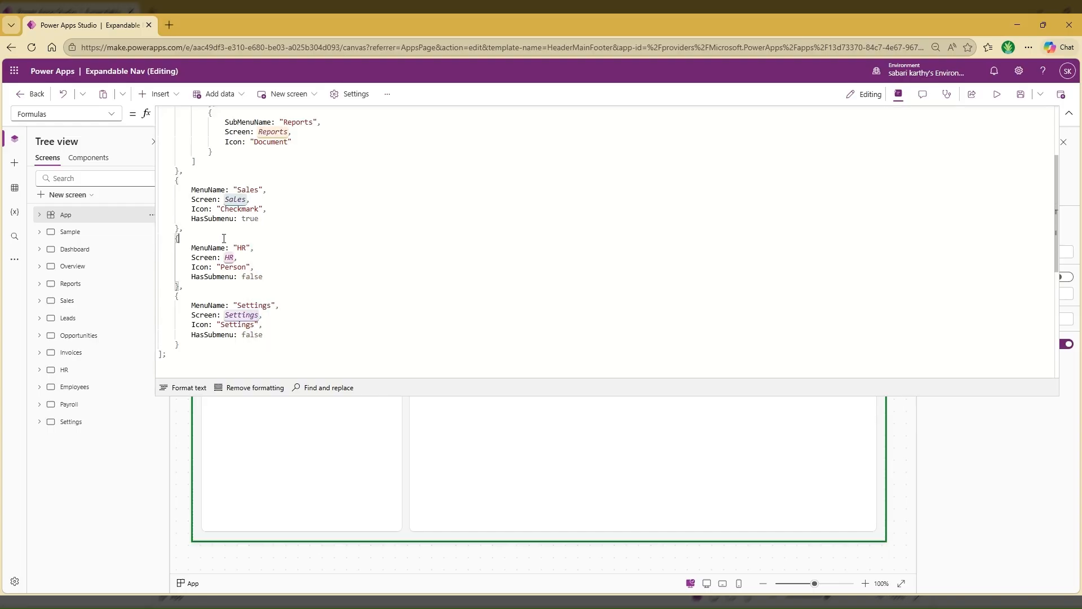
{"action": "double_click", "coordinate": [251, 277]}
{"action": "type", "text": "true"}
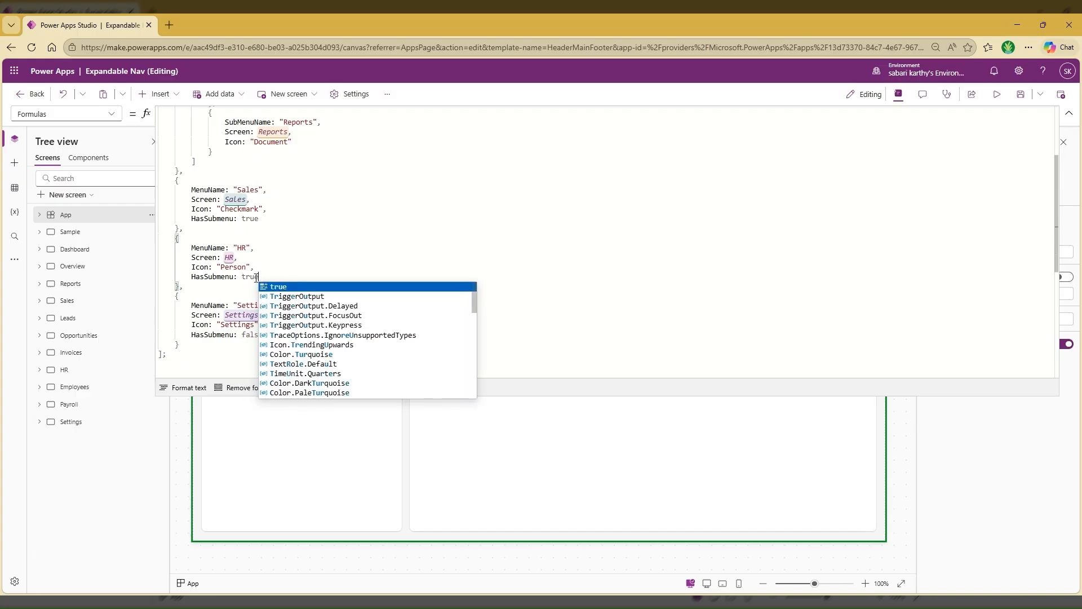
Add submenus to the NavMenu formula: Leads, Opportunities and Invoices under Sales, and Employees and Payroll under HR
{"action": "left_click", "coordinate": [274, 218]}
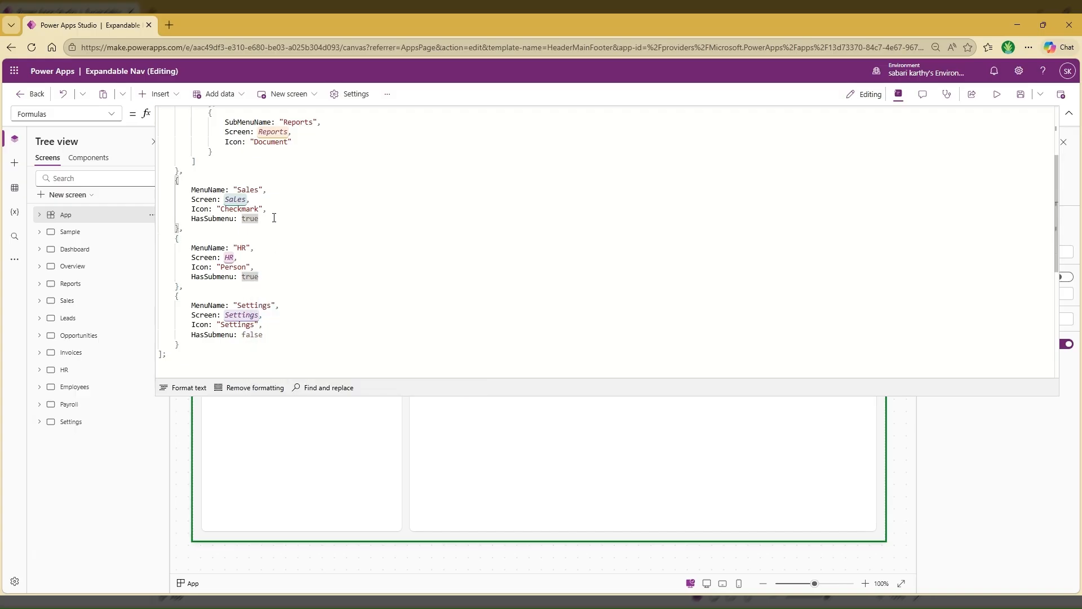
{"action": "type", "text": ","}
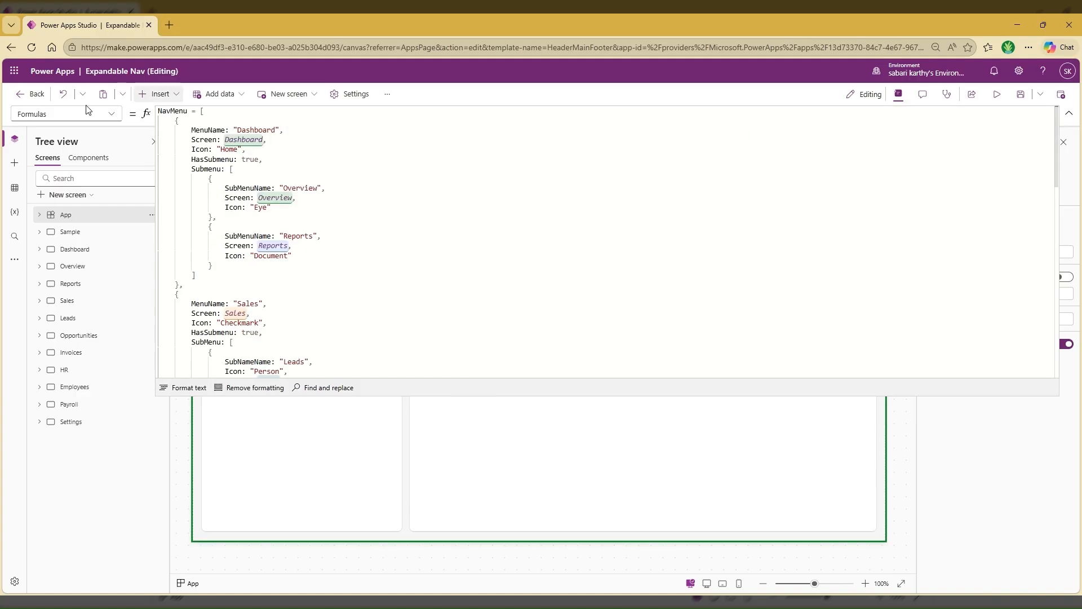
{"action": "left_click", "coordinate": [1069, 116]}
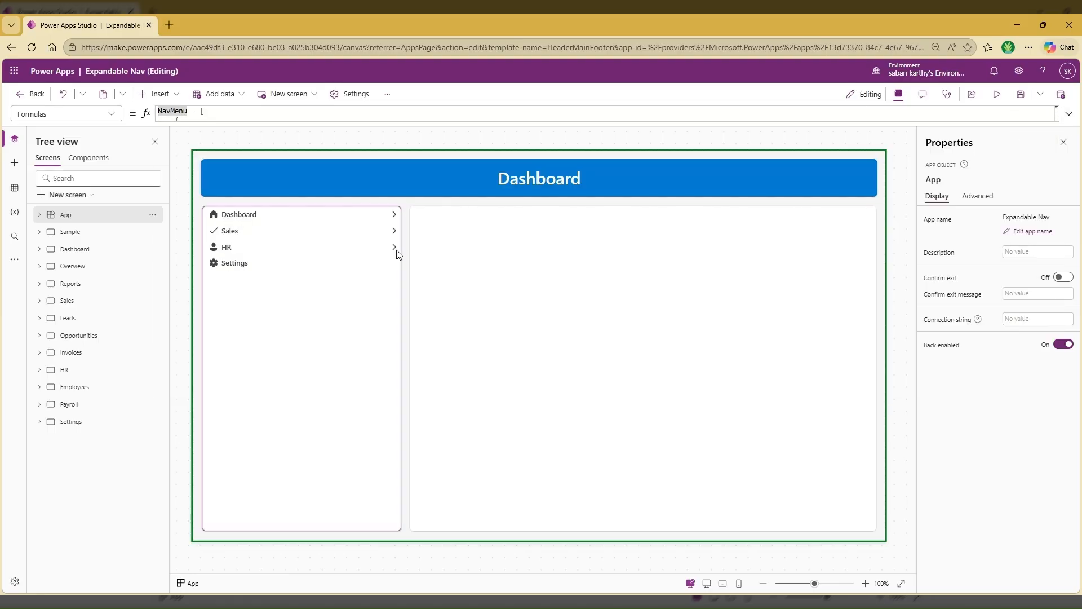
Preview the Dashboard screen, expand the Dashboard, Sales and HR submenus in turn, and test navigation to the Employees screen
{"action": "left_click", "coordinate": [997, 96]}
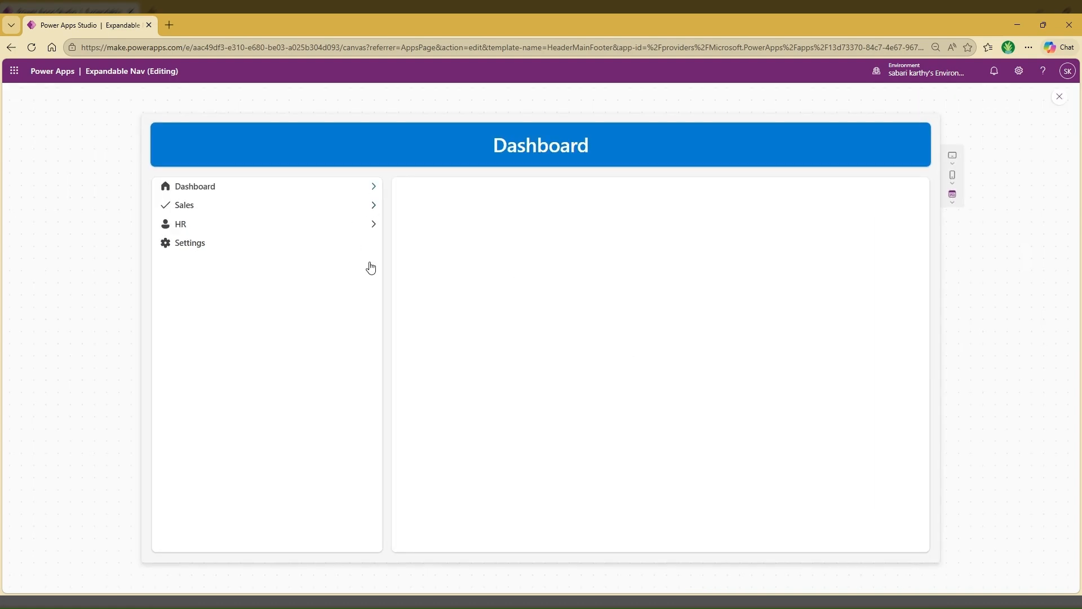
{"action": "left_click", "coordinate": [373, 190]}
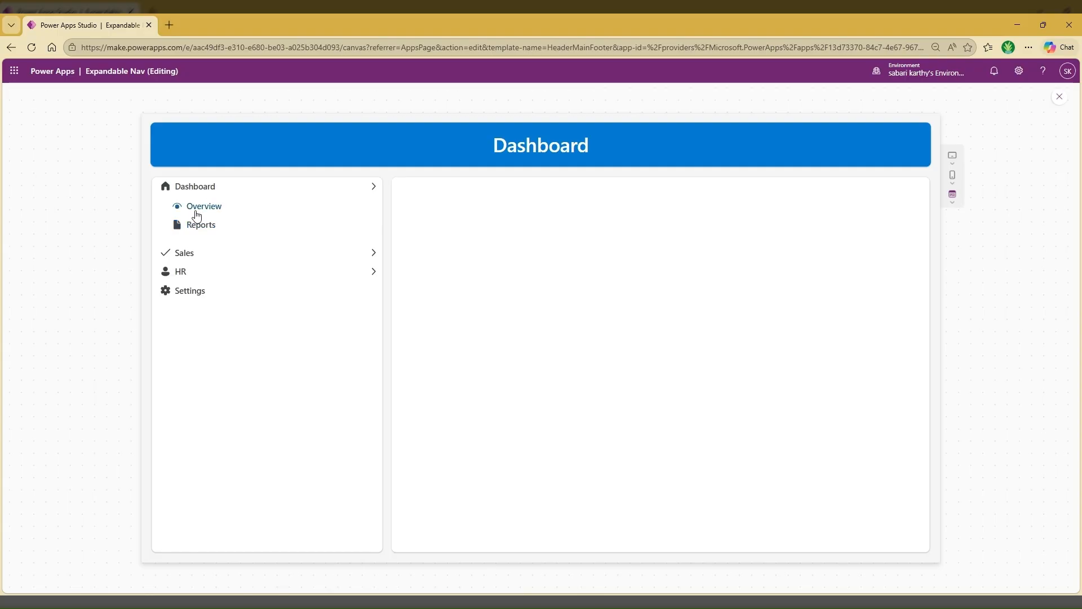
{"action": "left_click", "coordinate": [374, 253]}
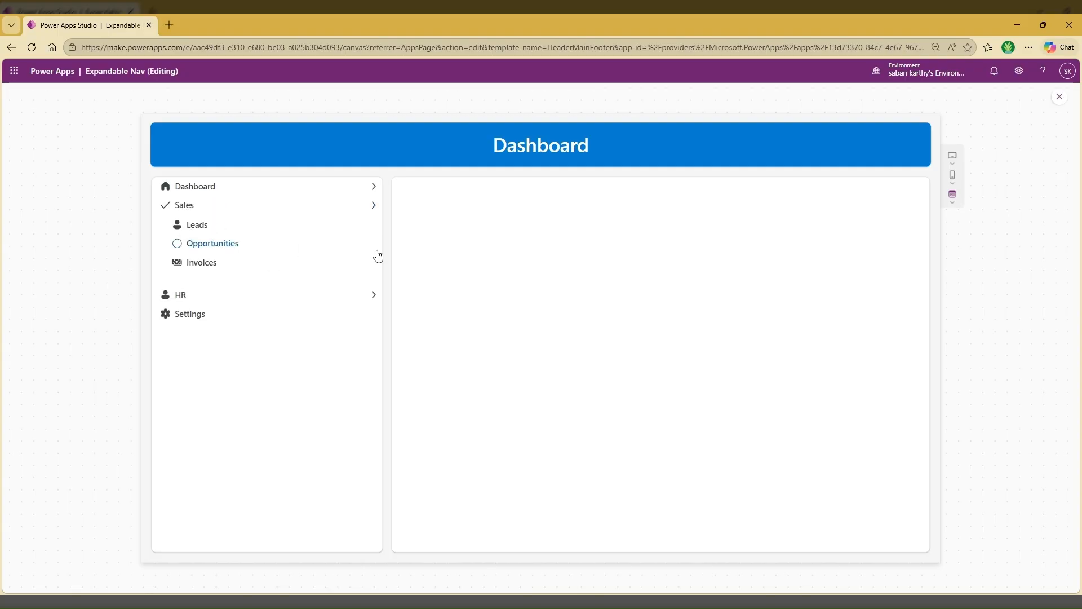
{"action": "left_click", "coordinate": [214, 257]}
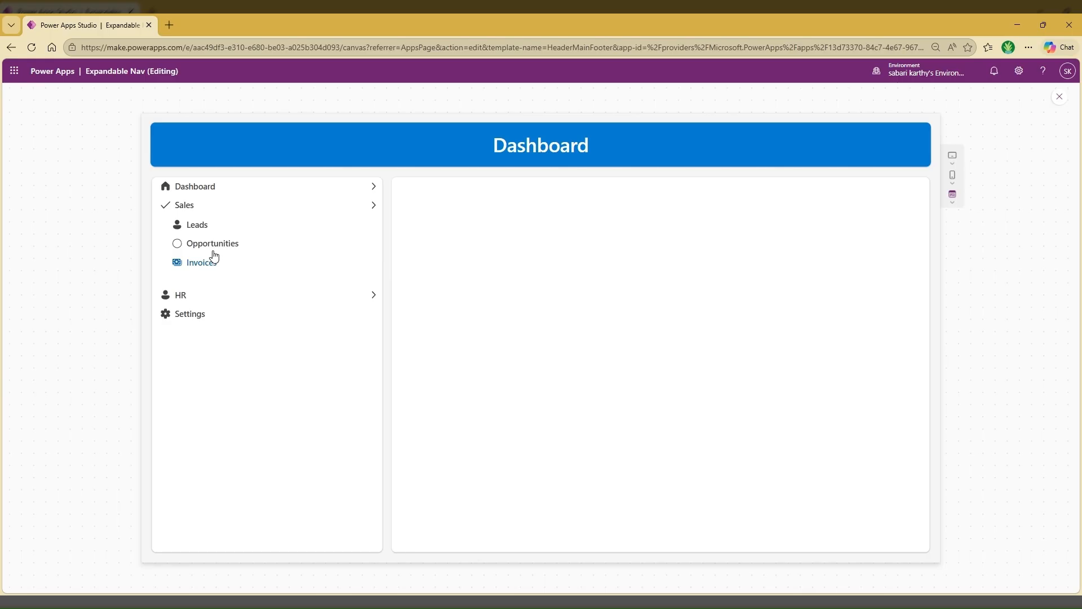
{"action": "left_click", "coordinate": [373, 298]}
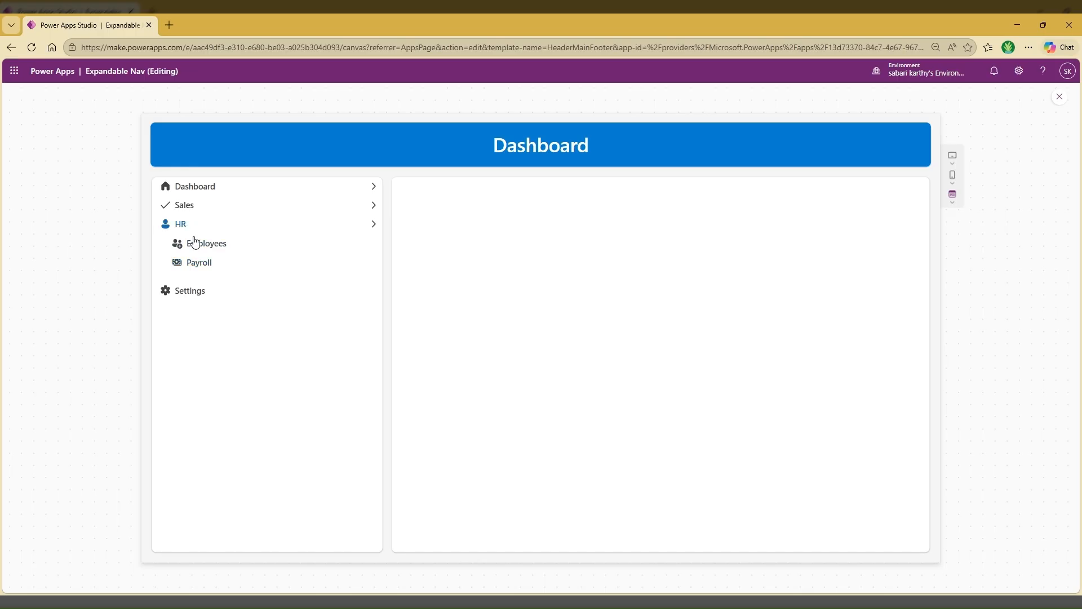
{"action": "left_click", "coordinate": [217, 249]}
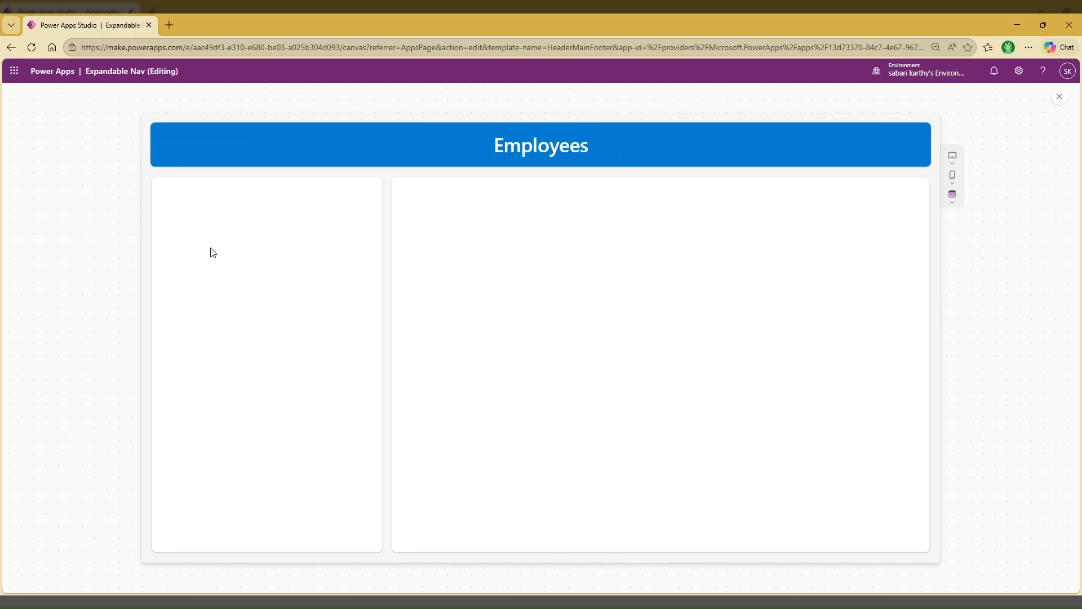
{"action": "key", "text": "Escape"}
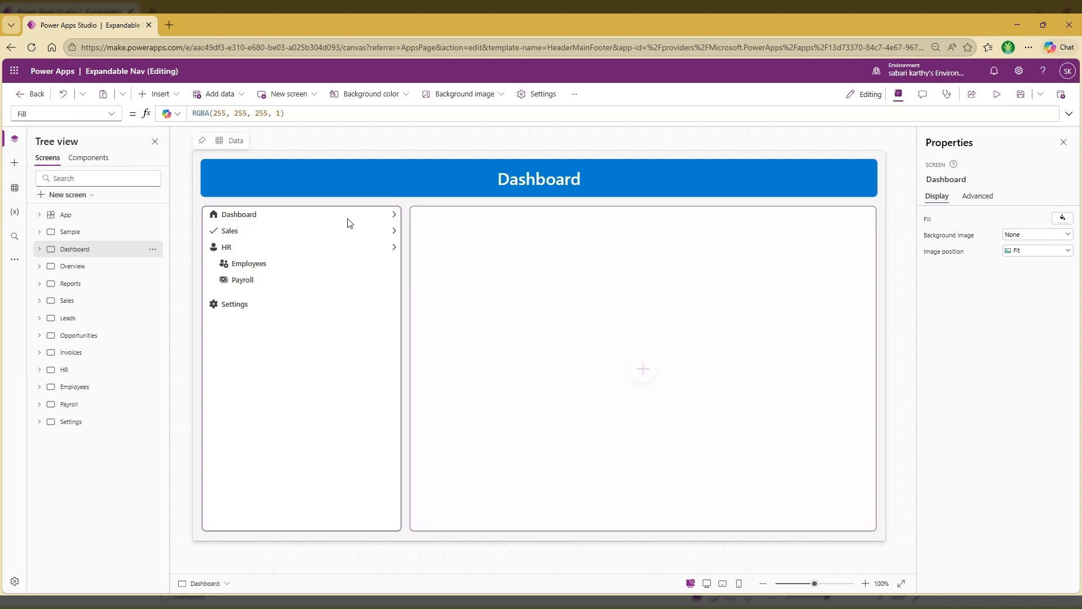
Preview the Dashboard screen again with the HR submenu expanded
{"action": "left_click", "coordinate": [996, 94]}
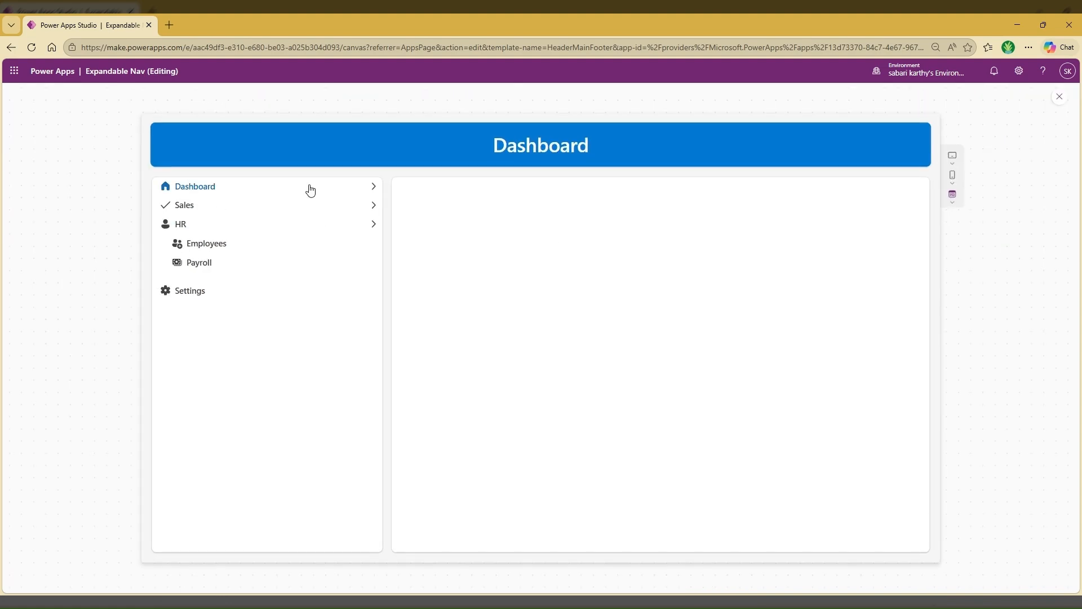